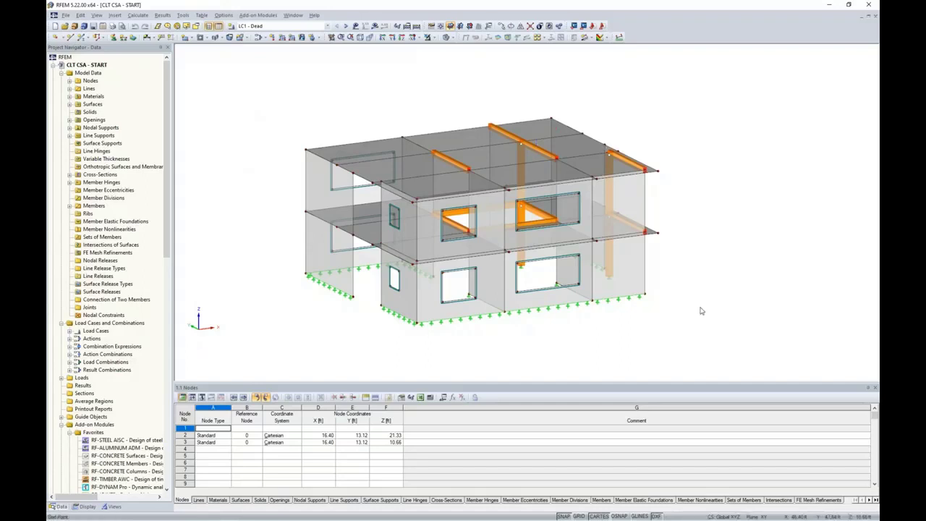
Check the material and thickness settings of the ground-floor wall surface, and view the timber beams and columns from the open side.
double_click(322, 260)
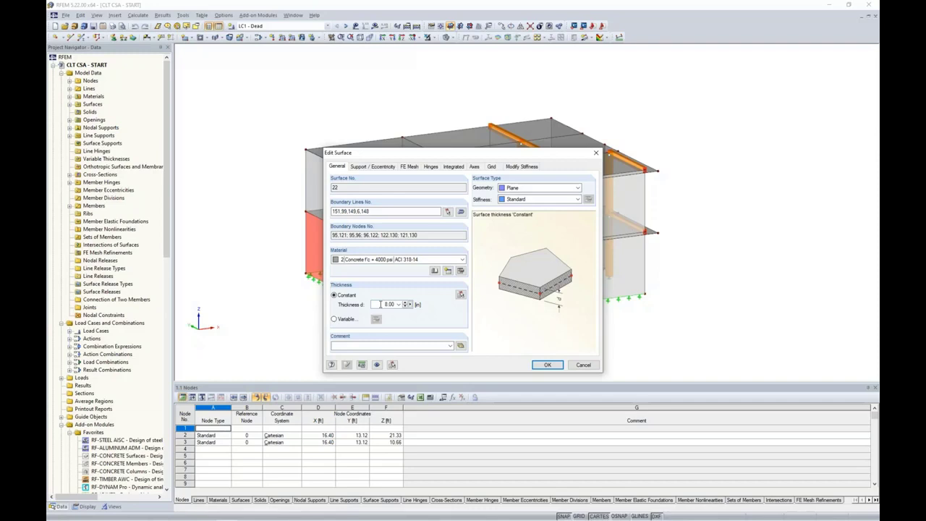
left_click(578, 365)
middle_click_drag(731, 207, 692, 223, "ctrl")
middle_click_drag(606, 262, 542, 246, "ctrl")
scroll(498, 237, "up", 3)
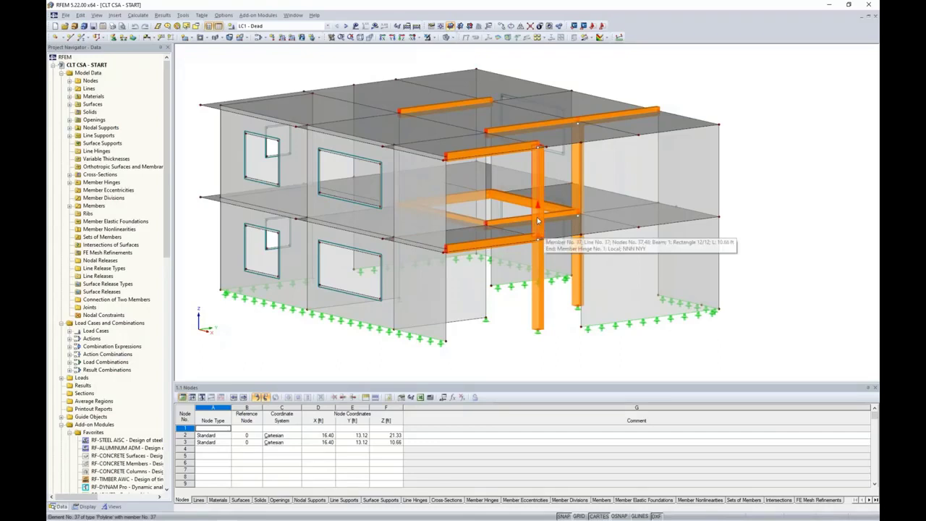
middle_click_drag(787, 167, 766, 170, "ctrl")
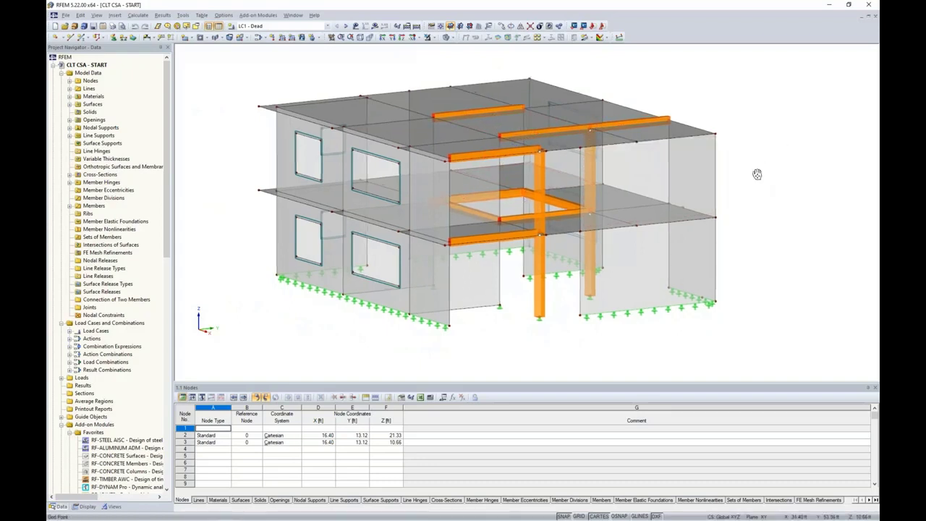
middle_click_drag(756, 175, 745, 194)
scroll(744, 193, "down", 1)
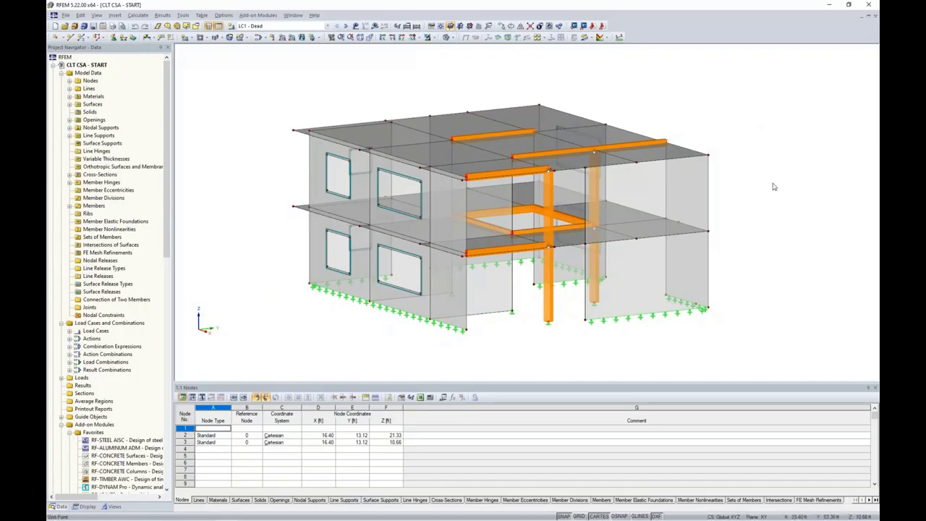
View the model in wireframe display, and return to the solid transparent display.
scroll(773, 185, "up", 3)
left_click(454, 38)
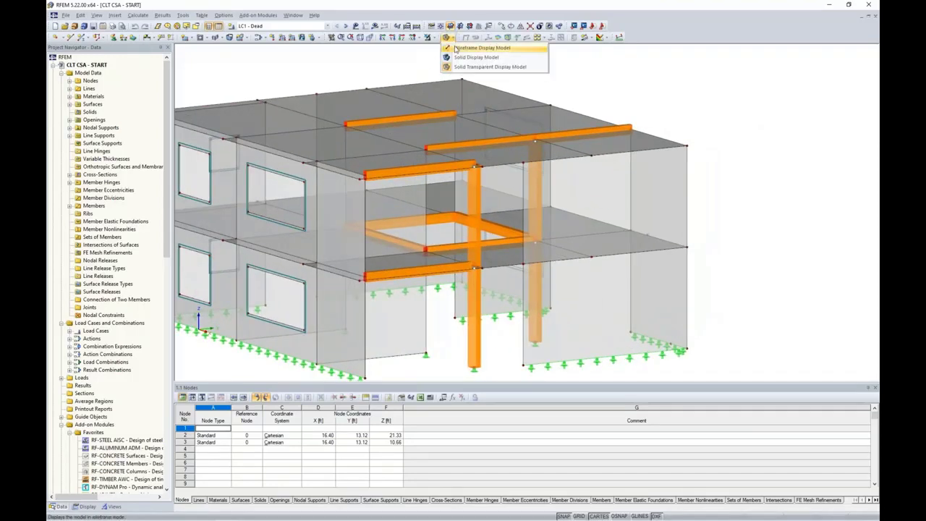
left_click(458, 50)
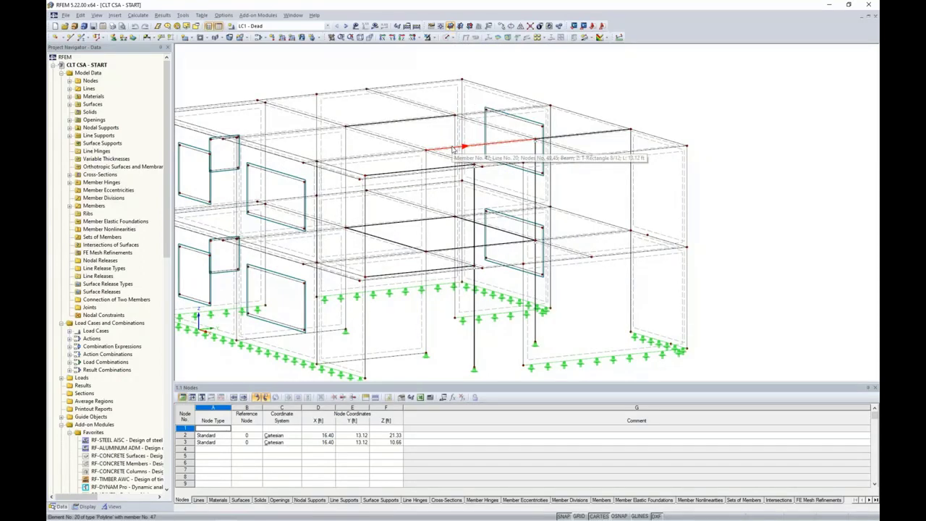
left_click(451, 38)
left_click(485, 66)
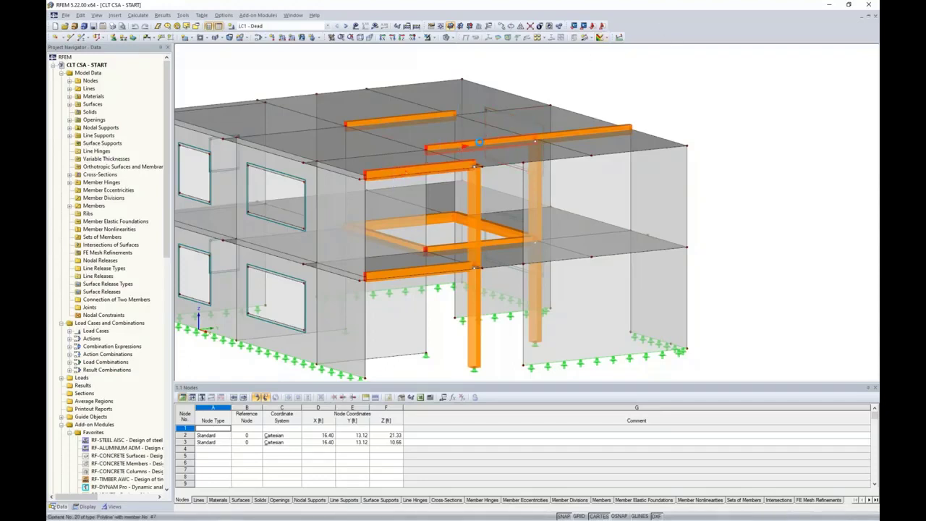
Select roof beams 46-49 together and start a new member eccentricity for them.
right_click(415, 120)
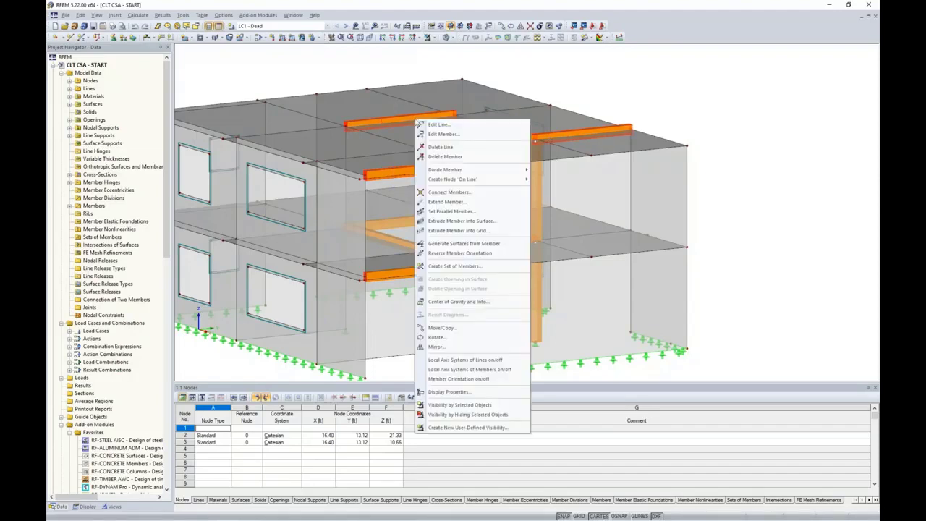
left_click(436, 135)
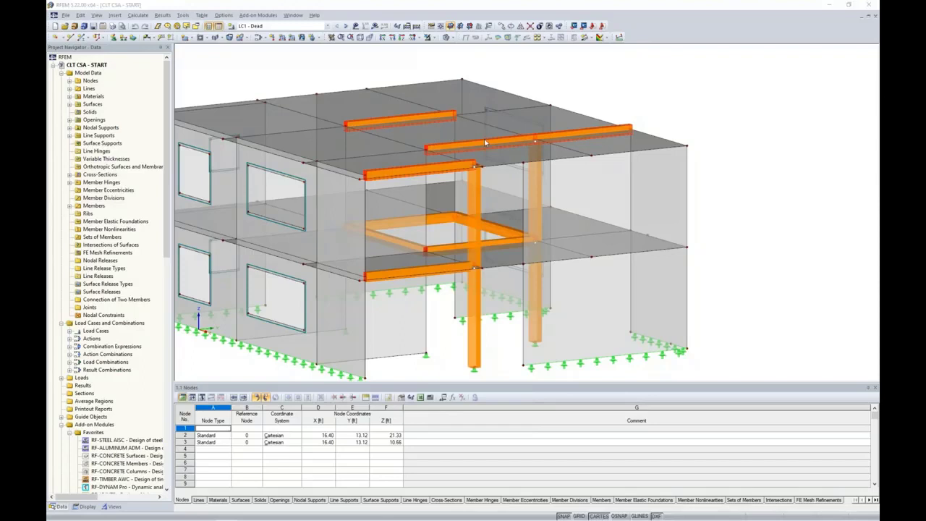
left_click_drag(409, 151, 486, 121)
left_click(442, 133)
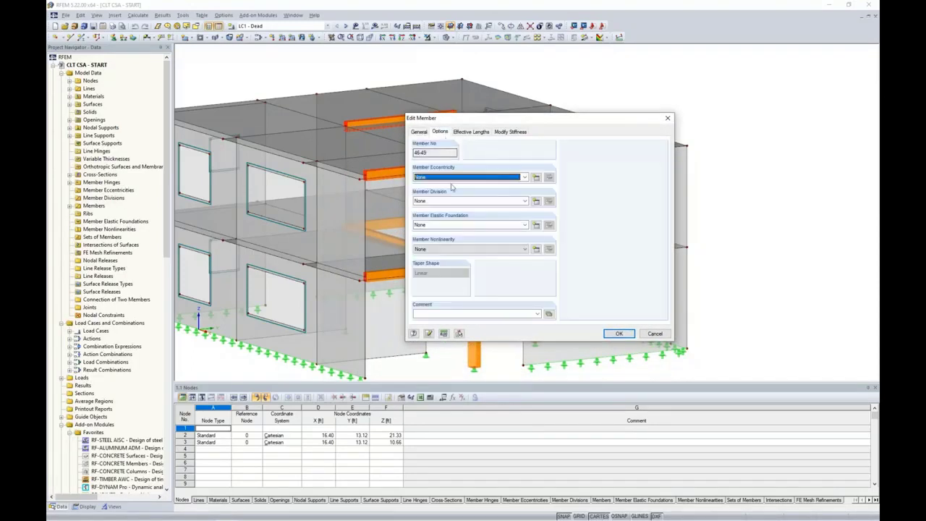
left_click(536, 178)
left_click_drag(510, 149, 616, 137)
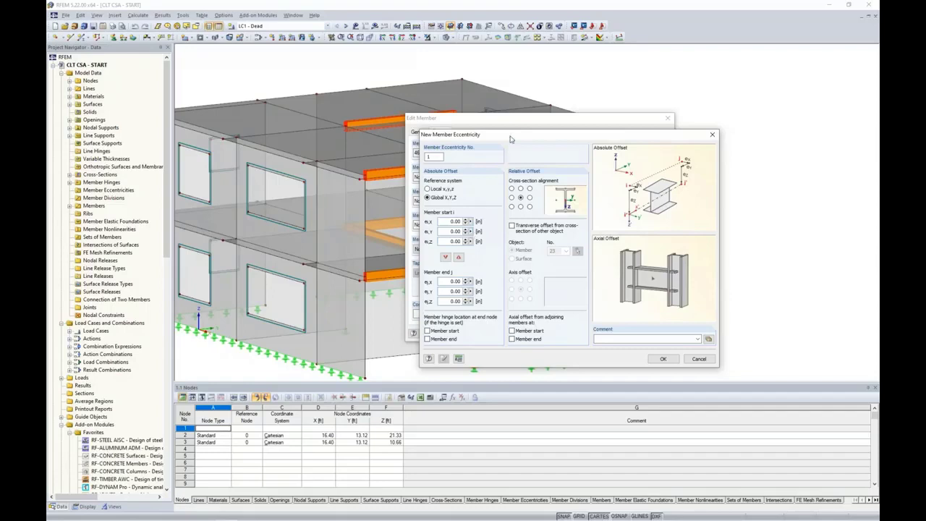
Align the roof beams at top centre with a transverse offset from the bottom of roof surface 63, and apply the eccentricity.
left_click(520, 188)
left_click(511, 226)
left_click(512, 259)
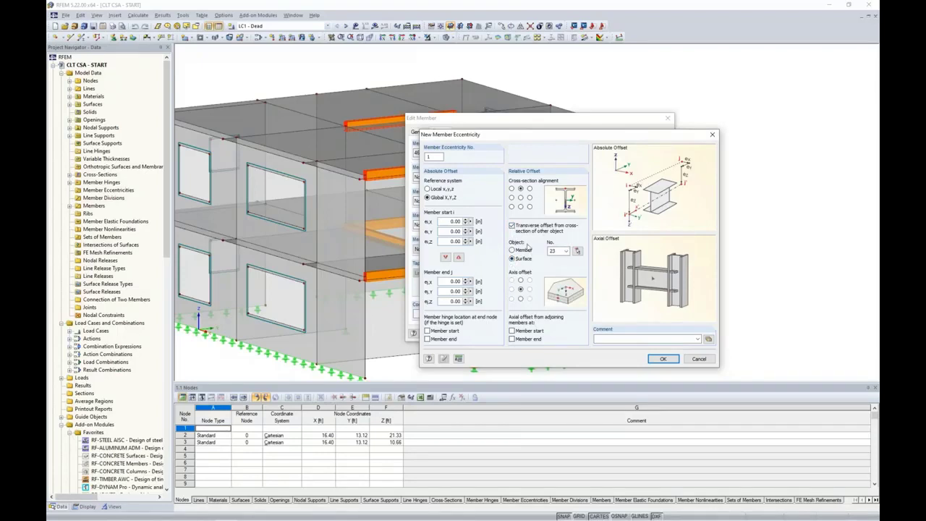
left_click(577, 251)
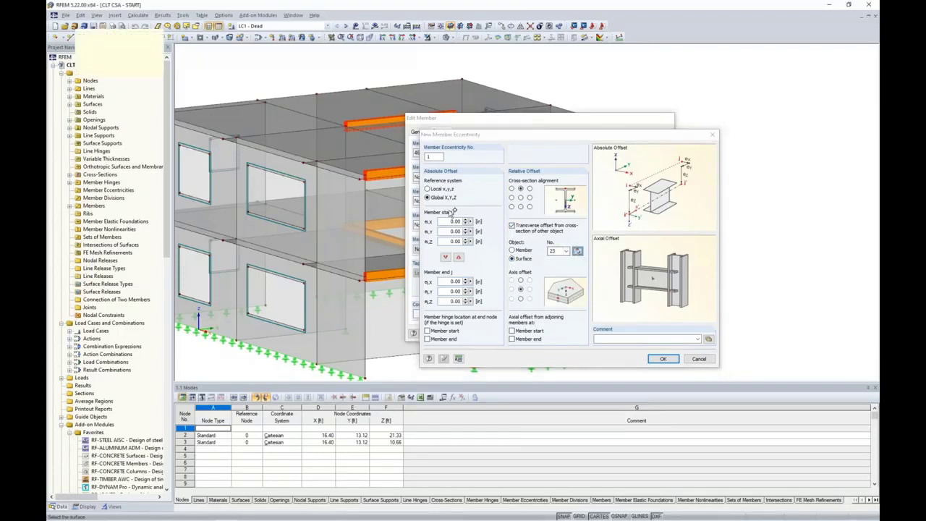
left_click(480, 221)
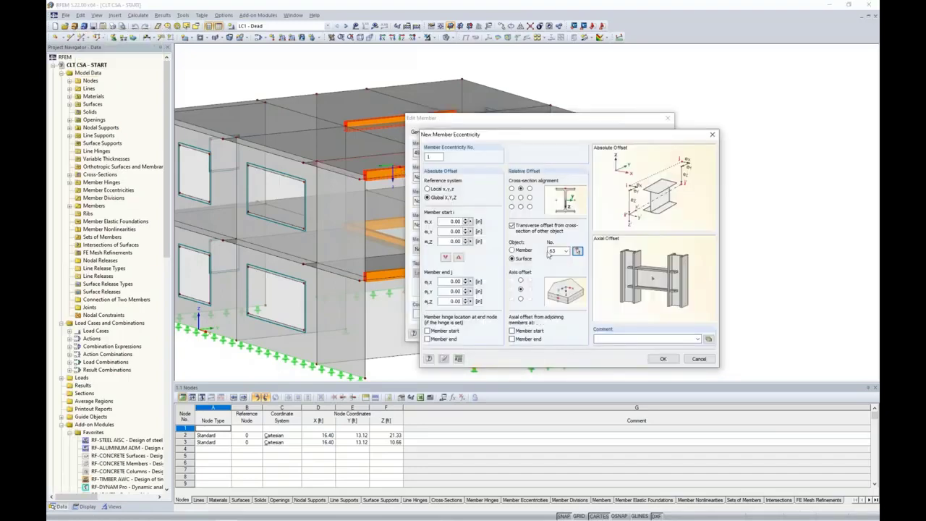
left_click(520, 300)
left_click(662, 358)
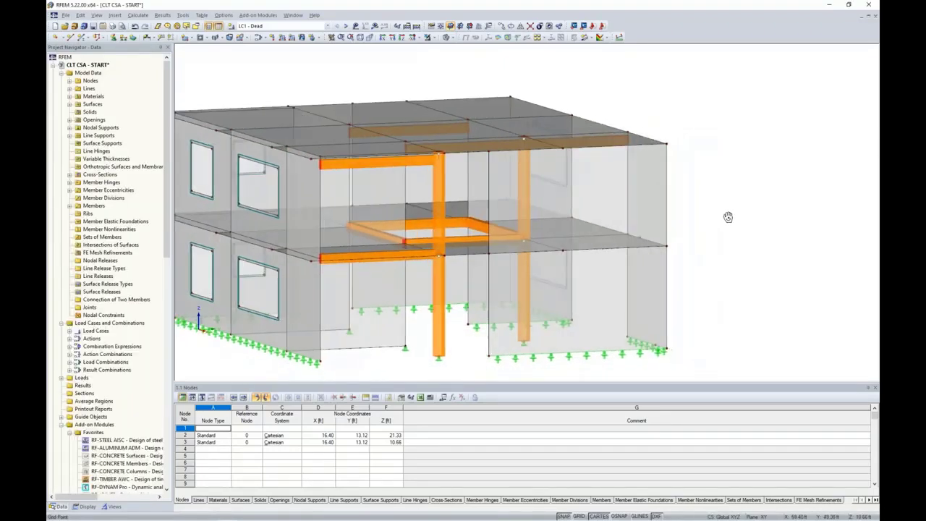
Edit floor beams 41-44 and 50 together and start a new member eccentricity for them.
middle_click_drag(727, 217, 745, 232, "ctrl")
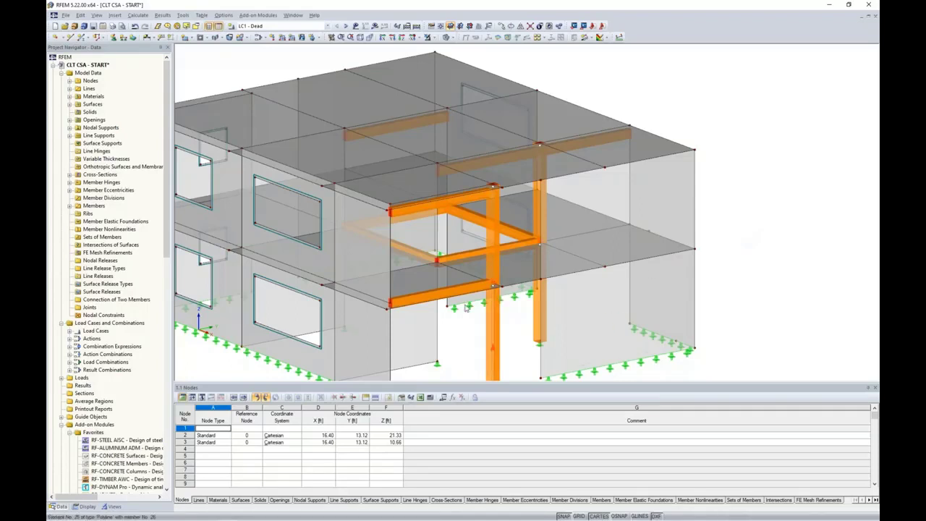
scroll(456, 298, "up", 2)
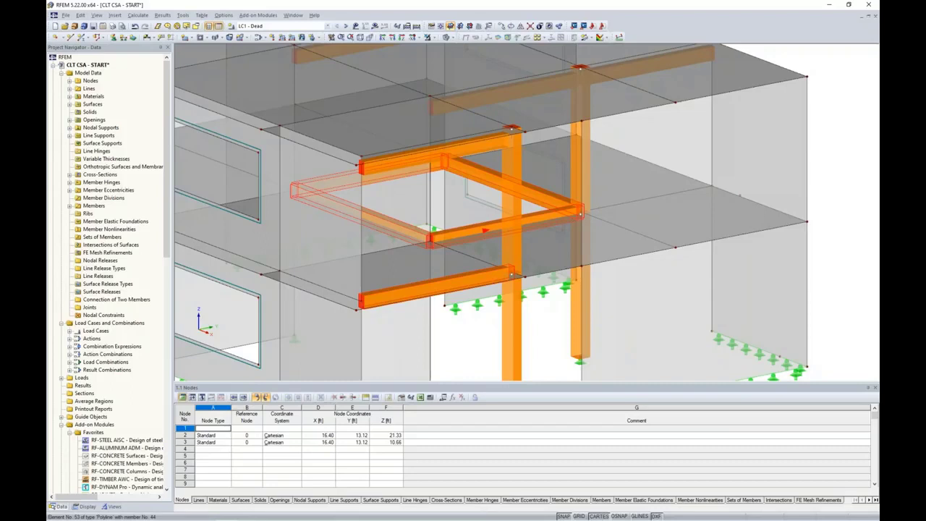
double_click(484, 230)
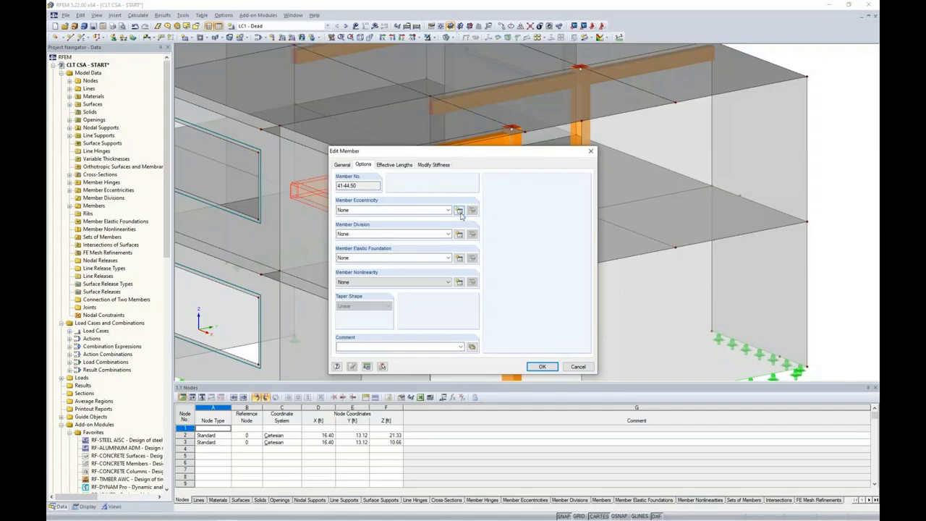
left_click(459, 211)
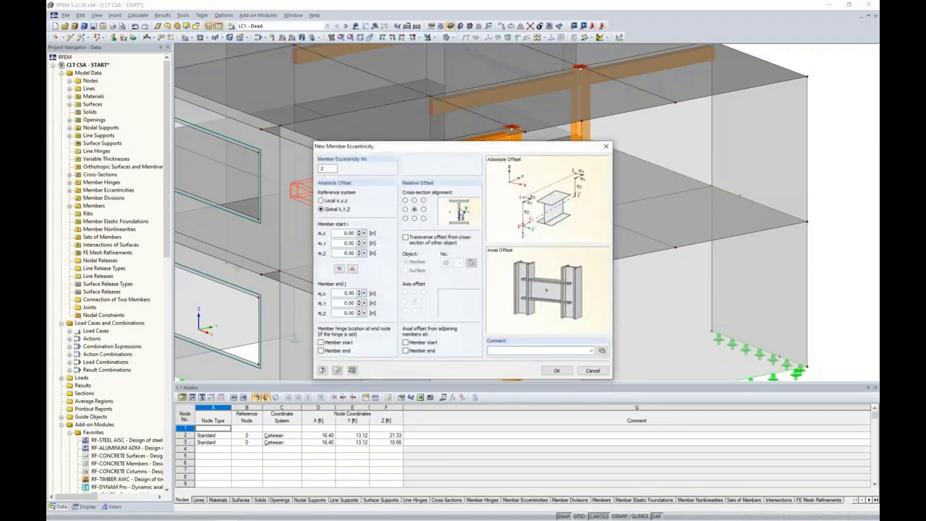
Align the floor beams at top centre with a transverse offset from the bottom of floor surface 71, and apply the eccentricity.
left_click(414, 201)
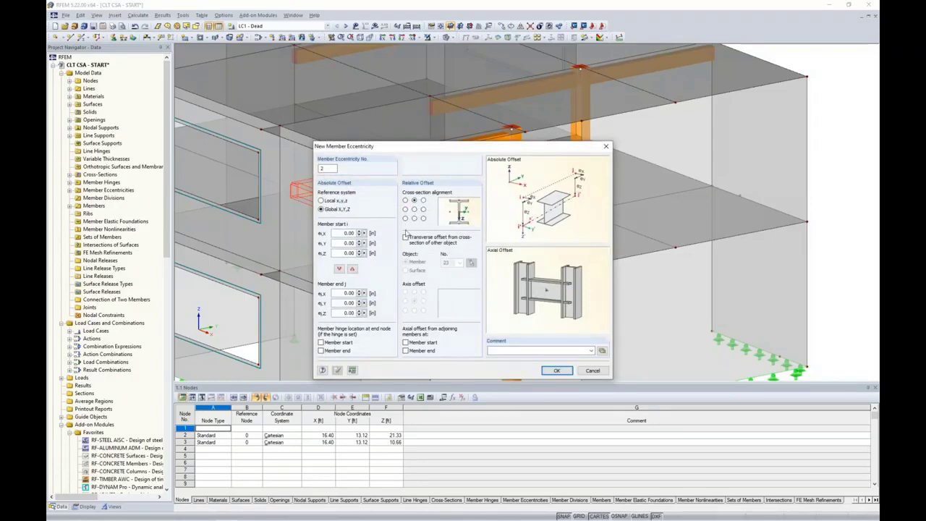
left_click(406, 238)
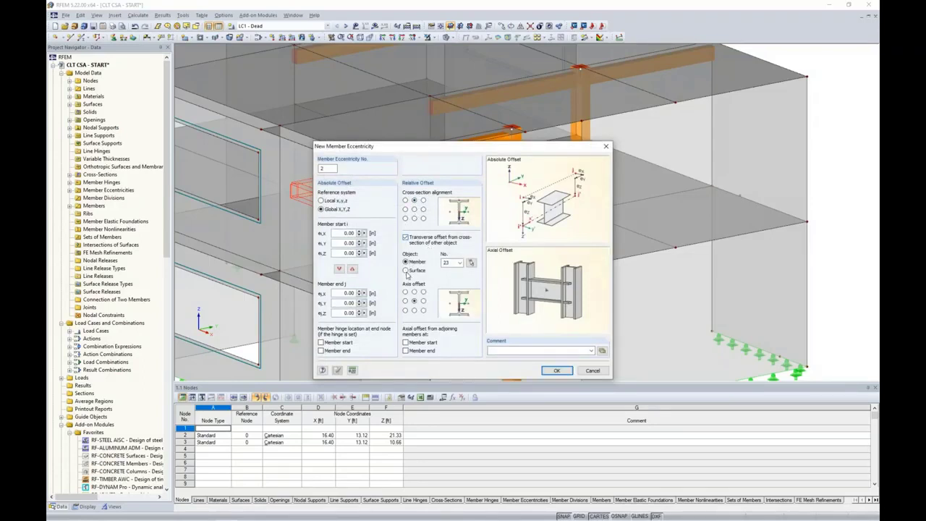
left_click(405, 270)
left_click(468, 263)
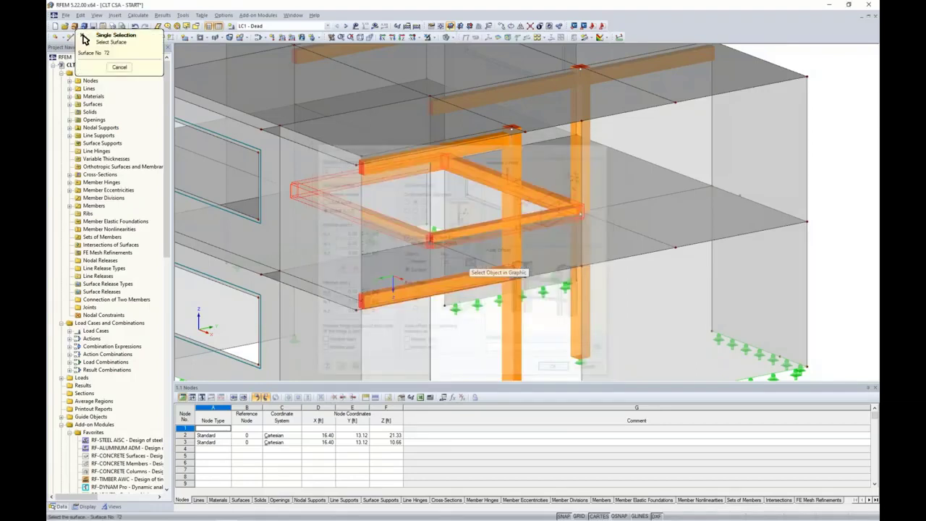
left_click(551, 253)
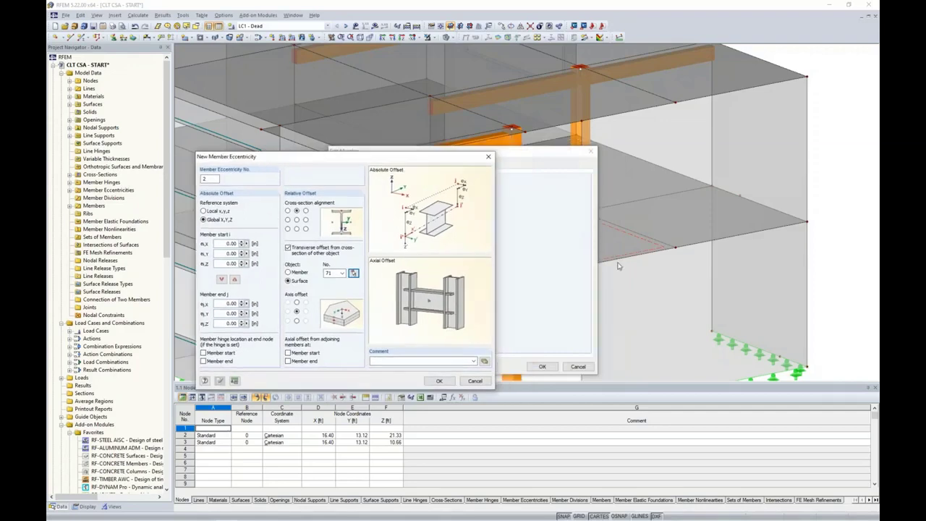
left_click_drag(407, 162, 488, 150)
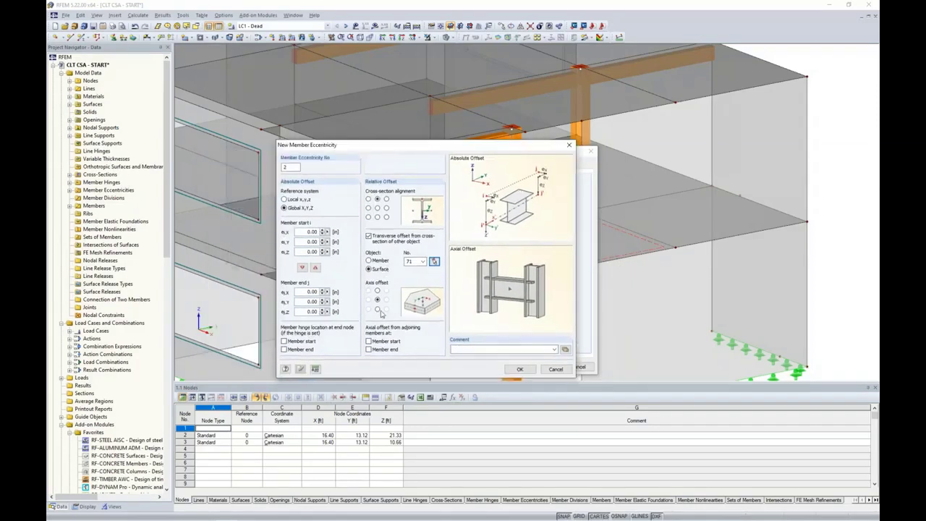
left_click(519, 368)
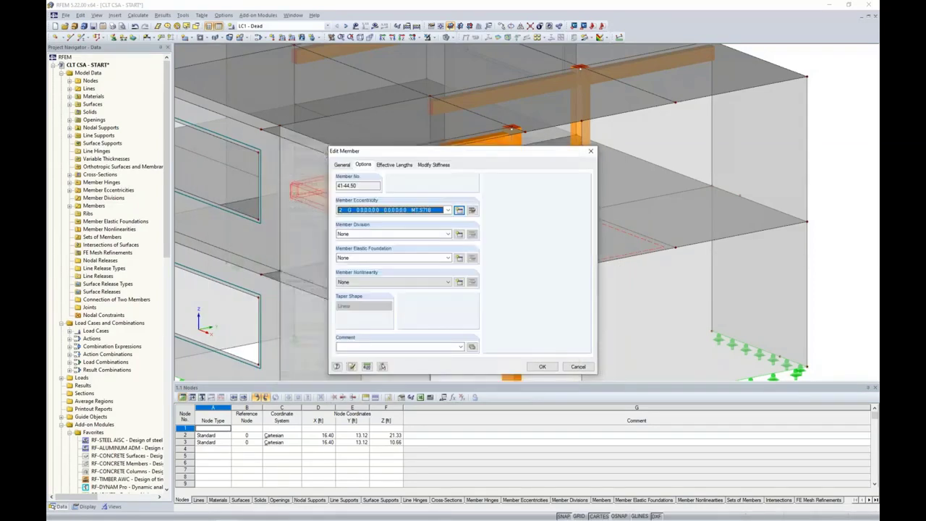
left_click(541, 366)
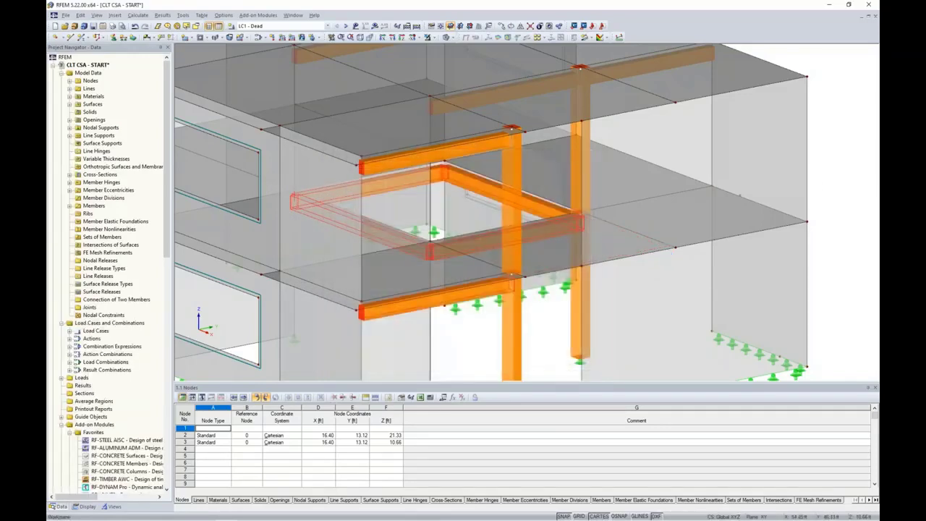
Show the loads of load case LC1 - Dead on the whole building and examine them.
middle_click_drag(786, 201, 696, 246, "ctrl")
scroll(697, 246, "down", 5)
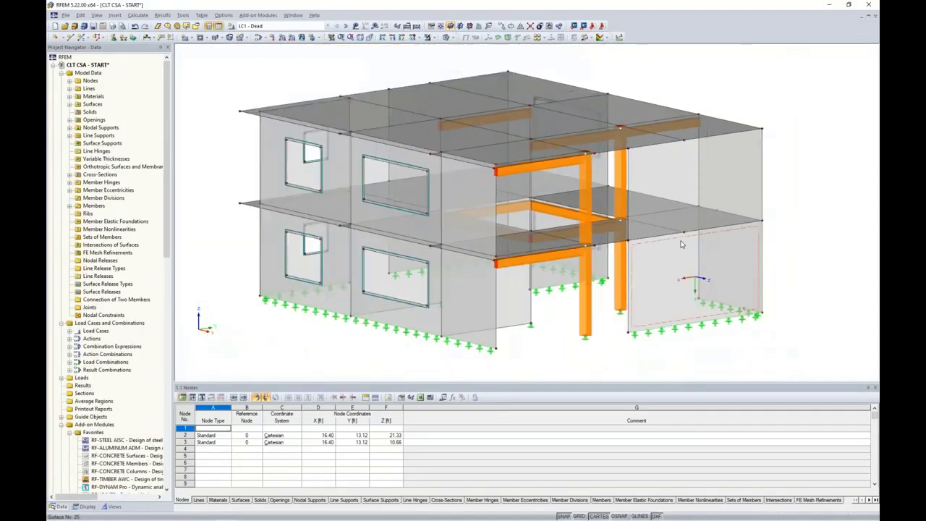
middle_click_drag(457, 257, 572, 199, "ctrl")
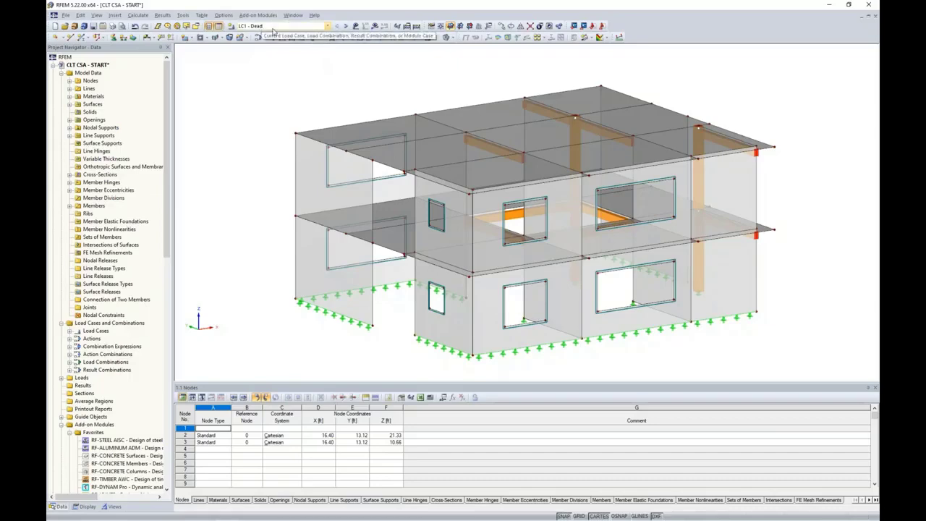
left_click(356, 26)
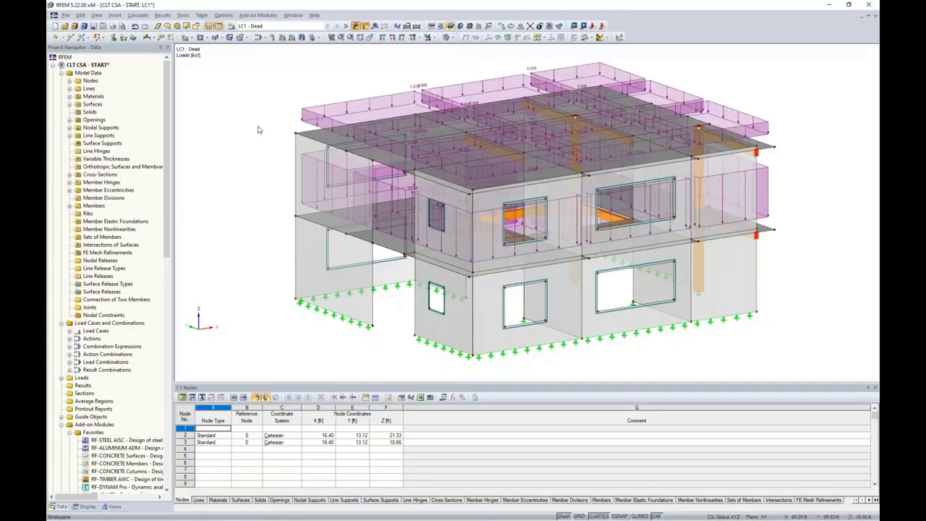
middle_click_drag(241, 153, 285, 133, "ctrl")
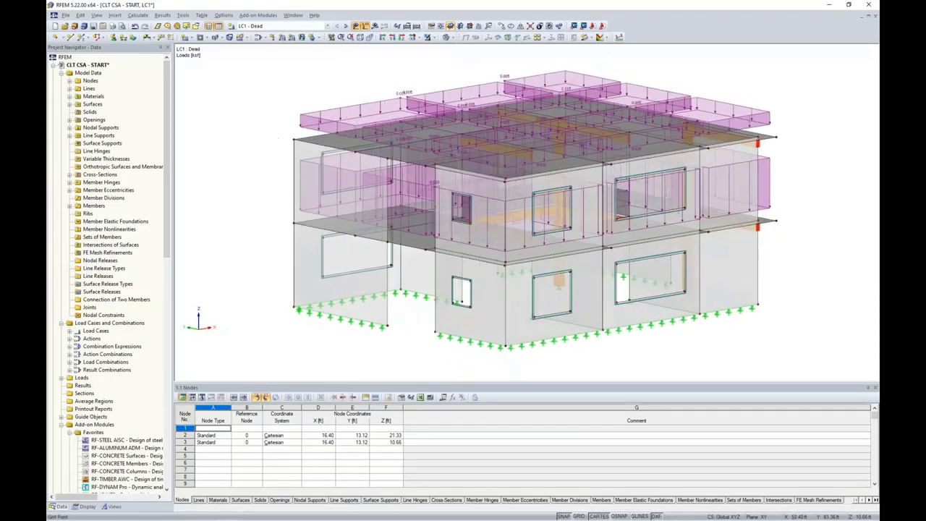
Step through load cases LC2 - Live, LC3 - Snow and LC4 - Wind and examine their loads on the building.
left_click(345, 26)
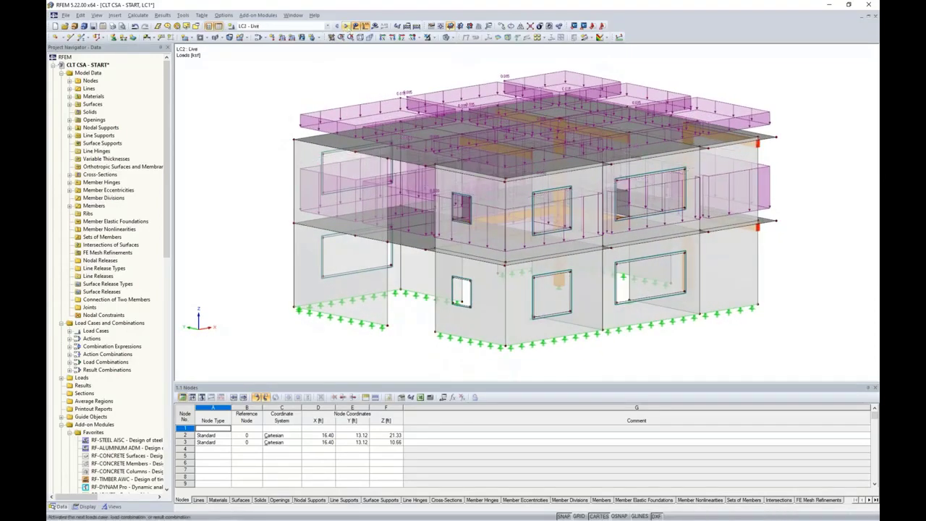
middle_click_drag(253, 140, 313, 99, "ctrl")
left_click(346, 26)
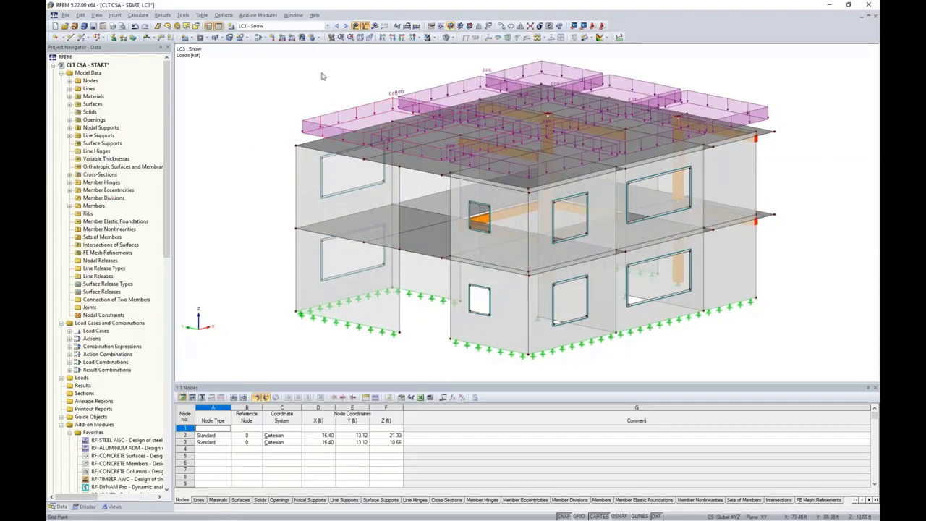
left_click(345, 26)
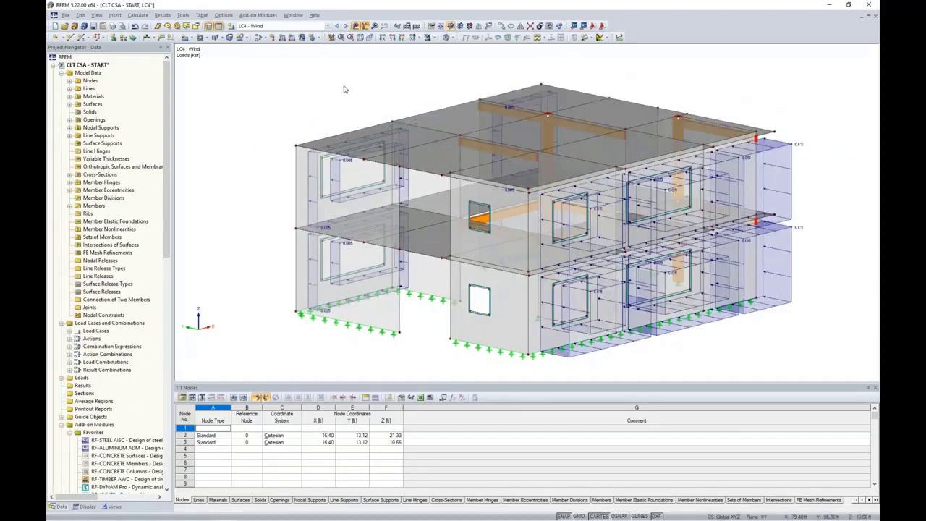
middle_click_drag(299, 134, 526, 141, "ctrl")
scroll(308, 111, "down", 3)
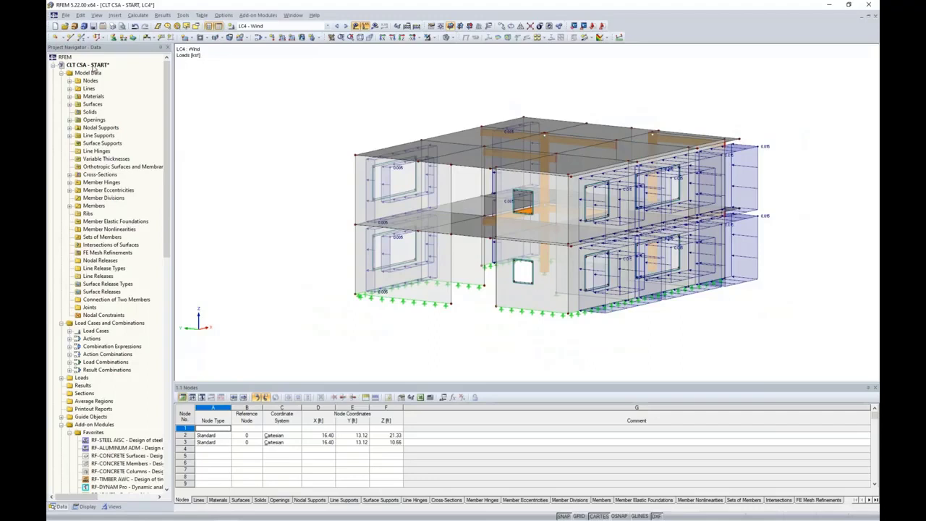
Open the model's general data, look through the standards available for classifying load cases and combinations, and leave the settings as they are.
right_click(90, 65)
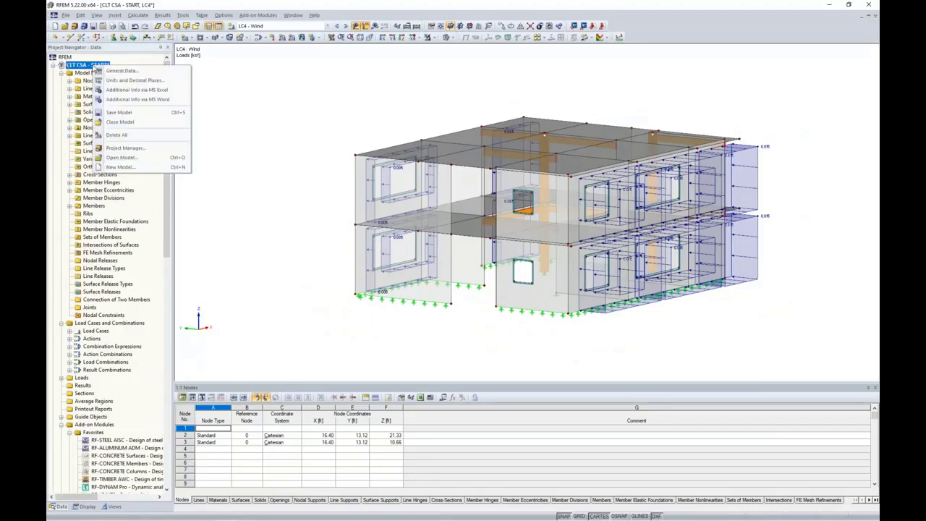
left_click(110, 77)
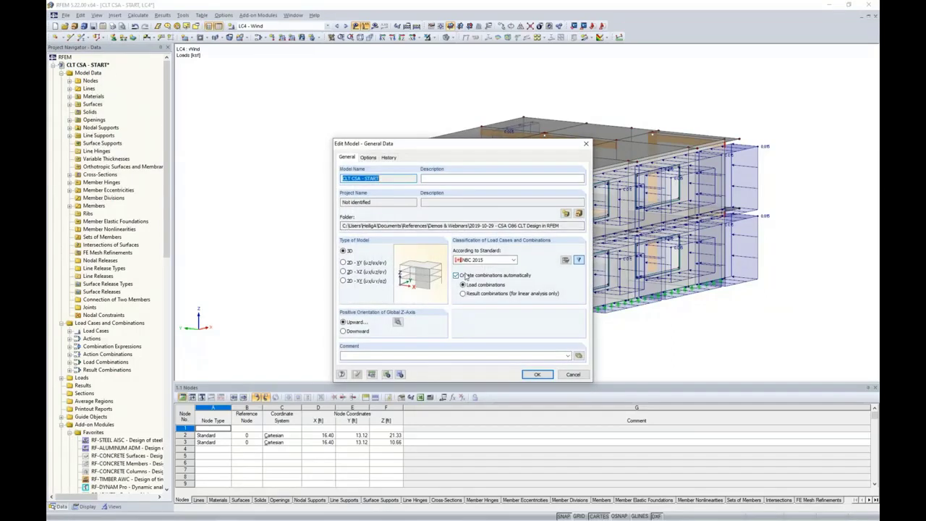
left_click(513, 264)
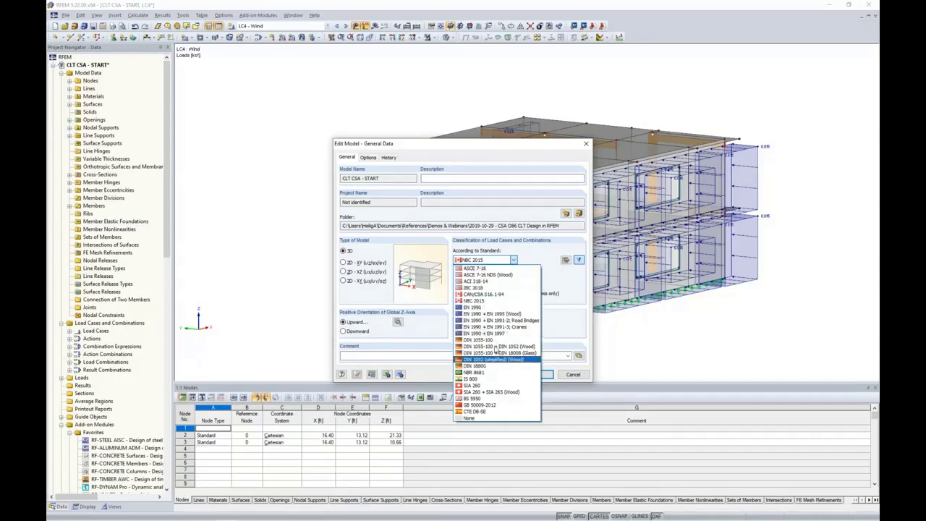
left_click(548, 285)
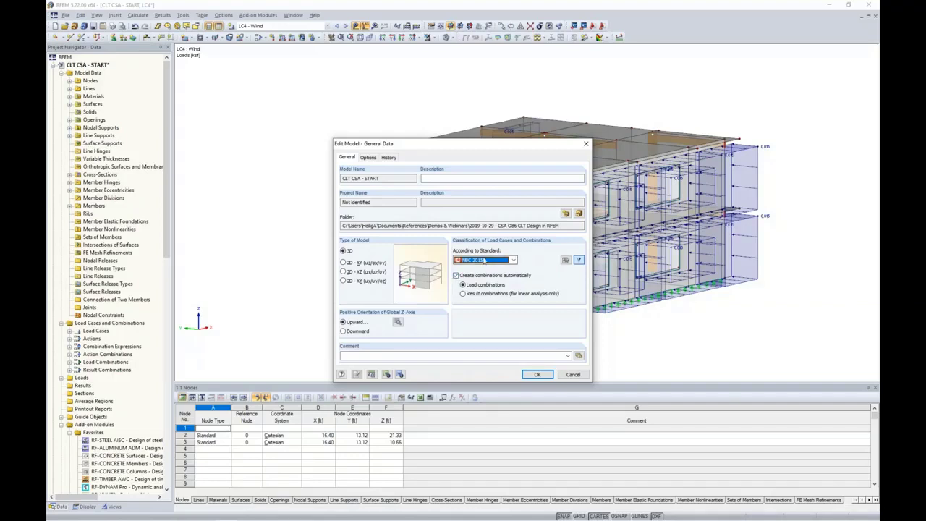
left_click(571, 374)
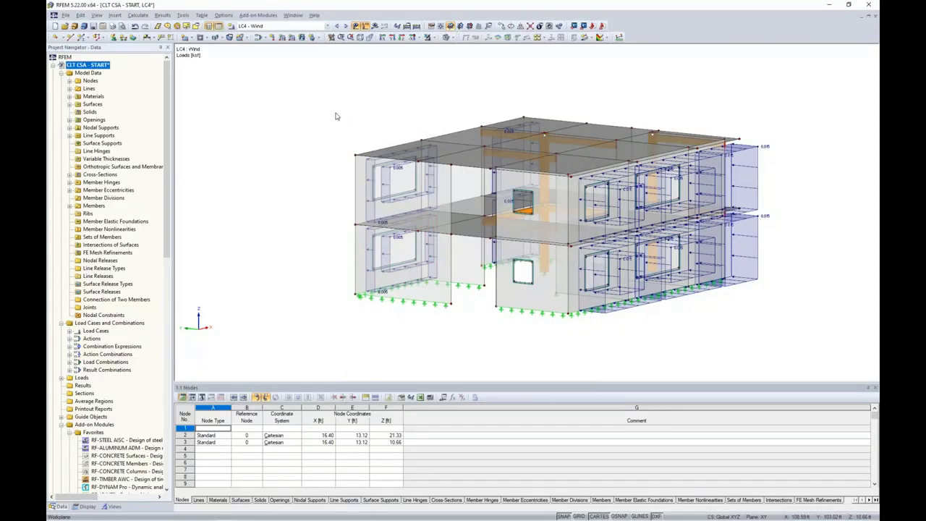
Review the strength and serviceability combination expressions, and examine the NBC 2015 load combination formulas for the Limit State of Strength.
left_click(258, 38)
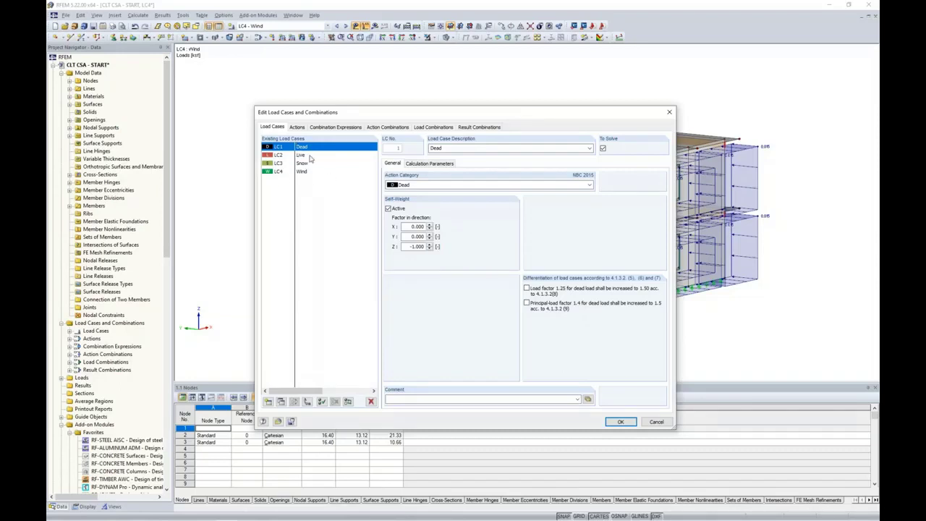
left_click(337, 127)
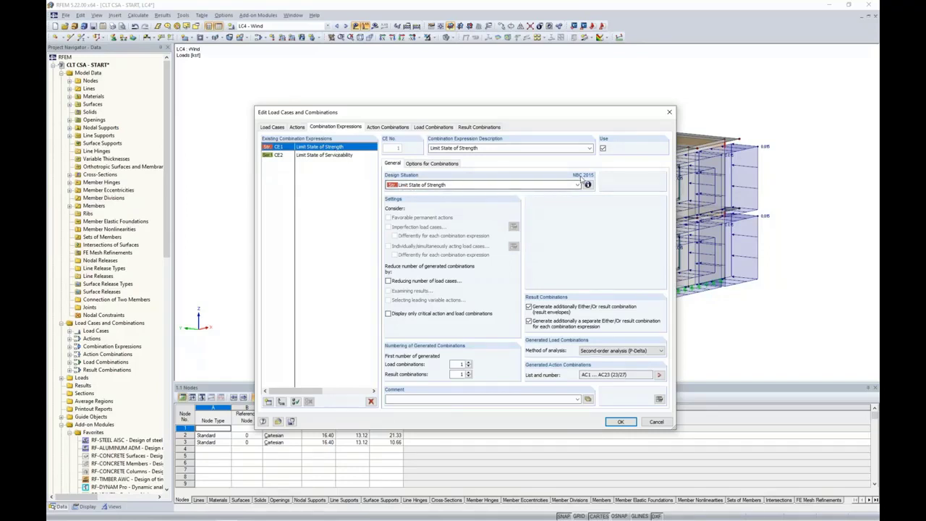
left_click(347, 159)
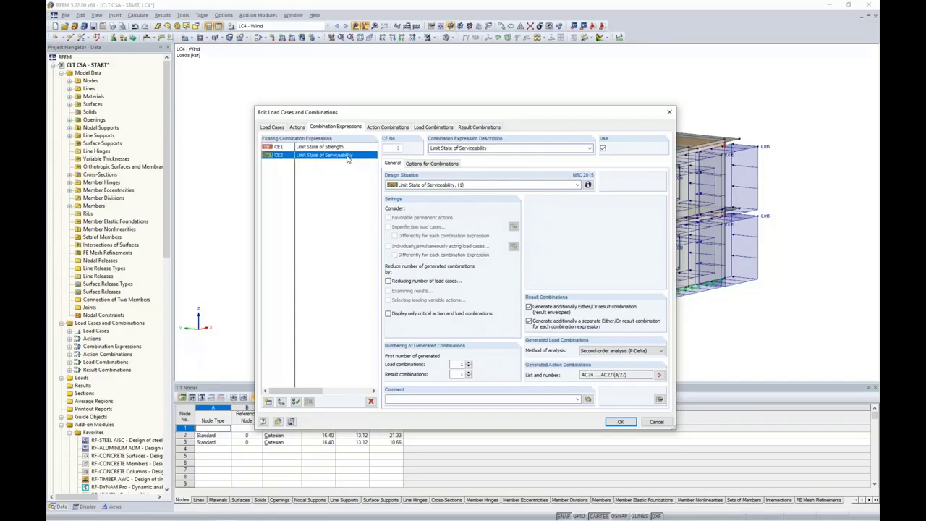
left_click(339, 147)
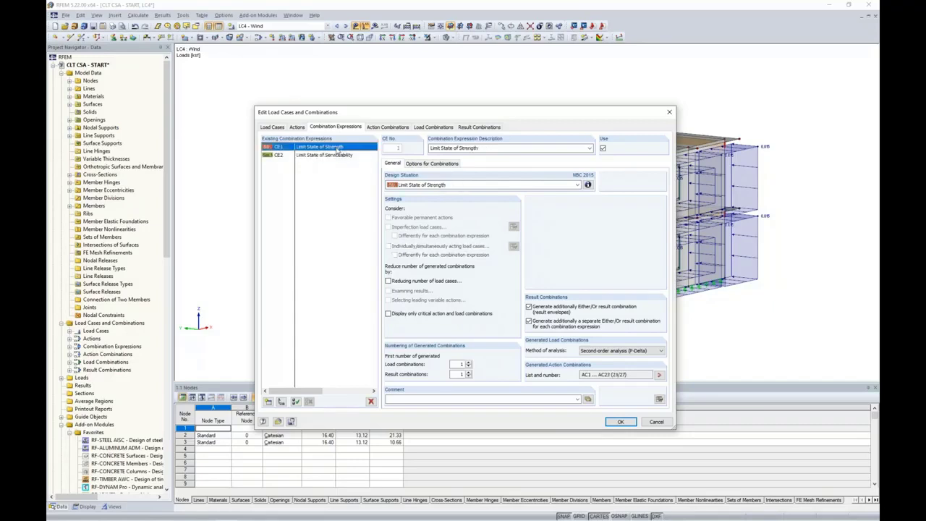
left_click(587, 185)
left_click_drag(557, 144, 541, 222)
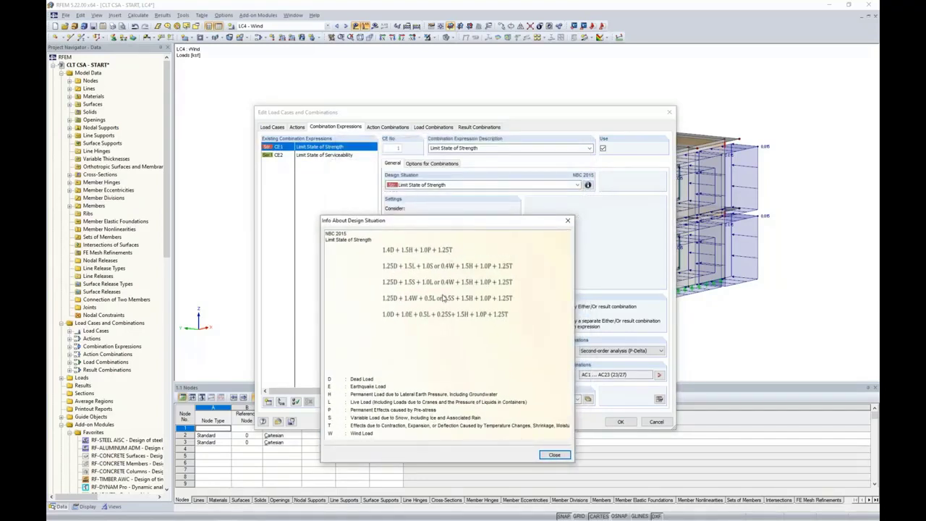
left_click(554, 455)
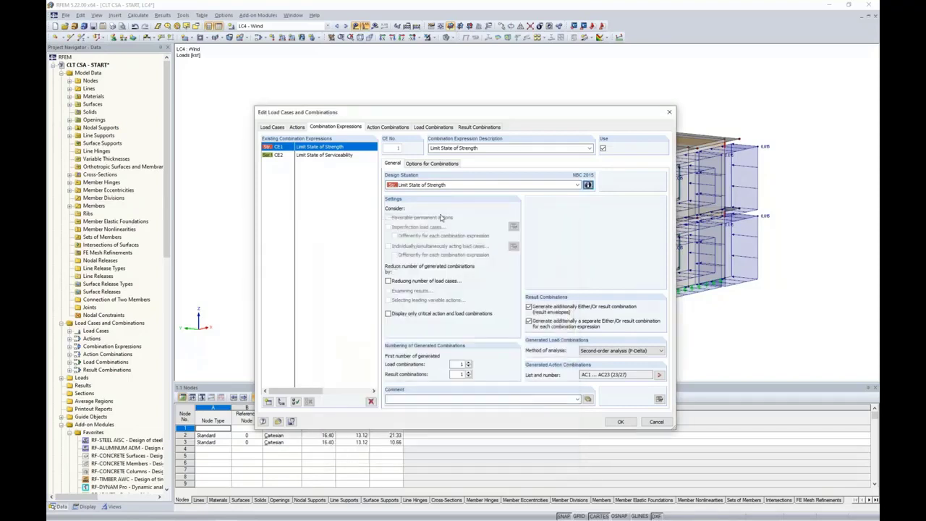
Examine the generated load combinations with CO1's calculation parameters and result combinations RC1 and RC2, and leave without changes.
left_click(425, 128)
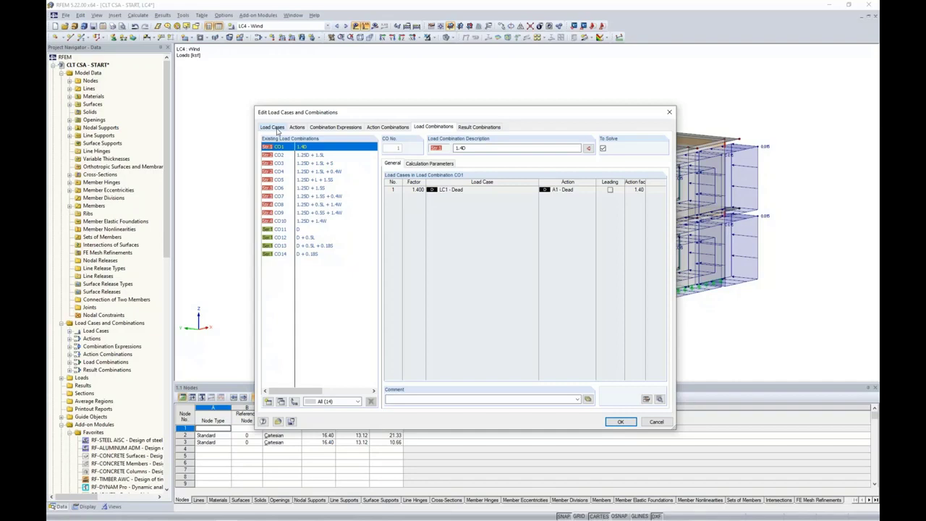
left_click(423, 165)
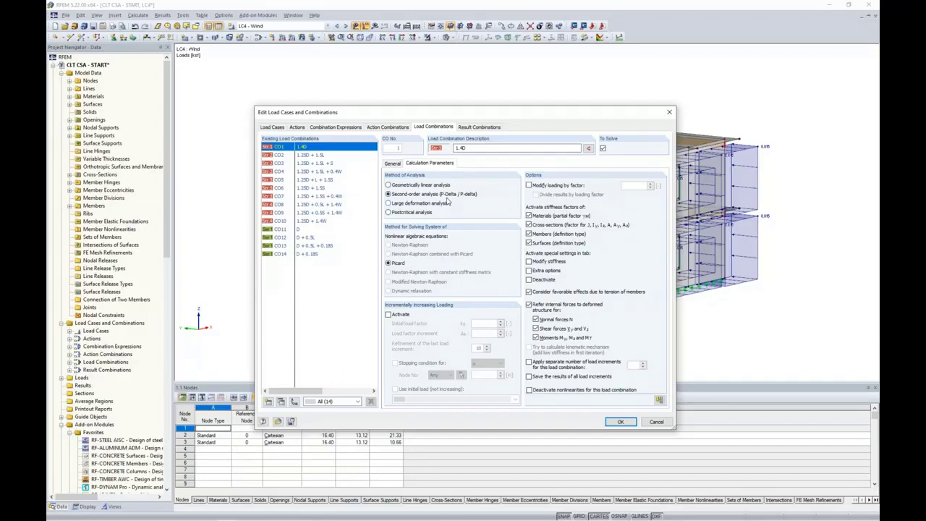
left_click(479, 126)
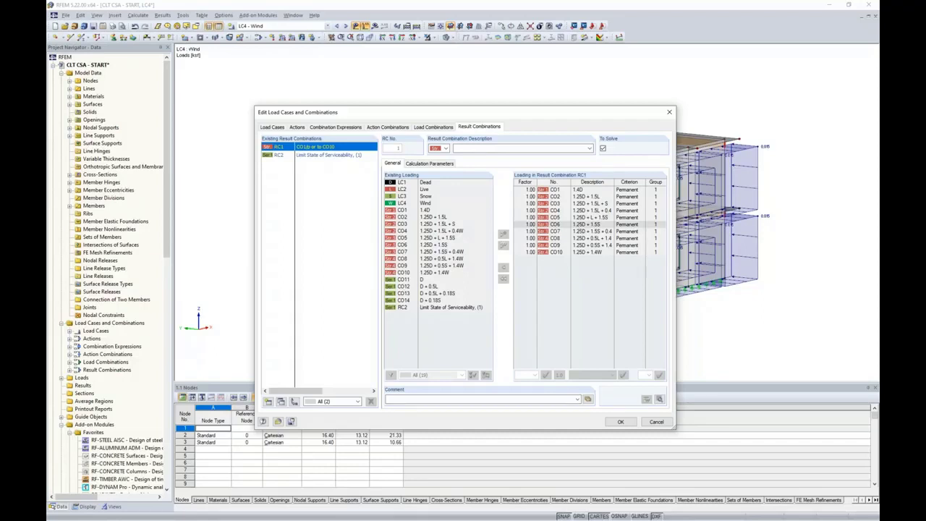
left_click(314, 156)
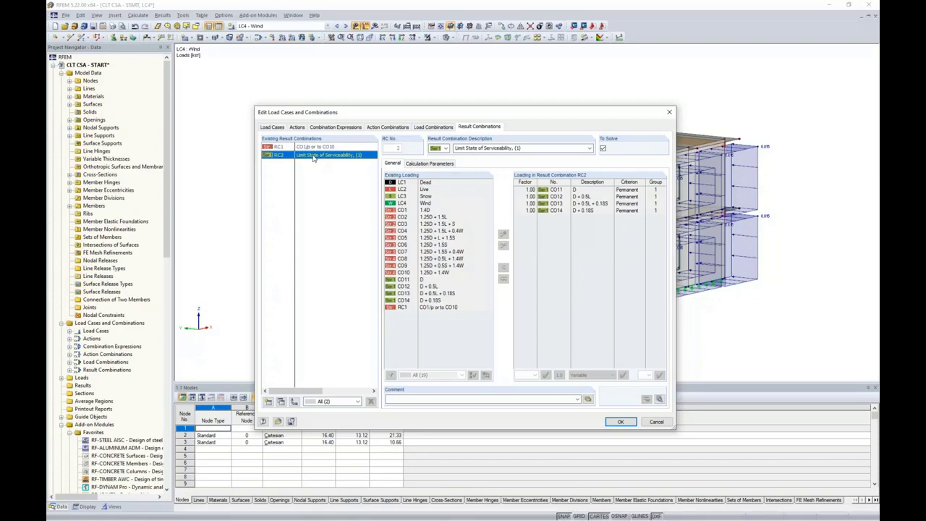
left_click(649, 423)
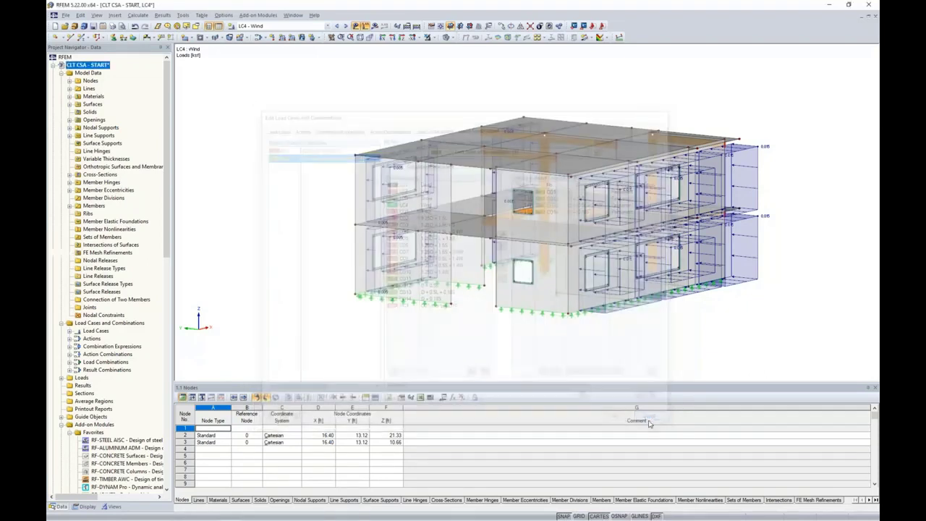
Show load combinations CO2 - 1.25D + 1.5L, CO3 and CO4 one after another and examine their loads on the building.
left_click(327, 26)
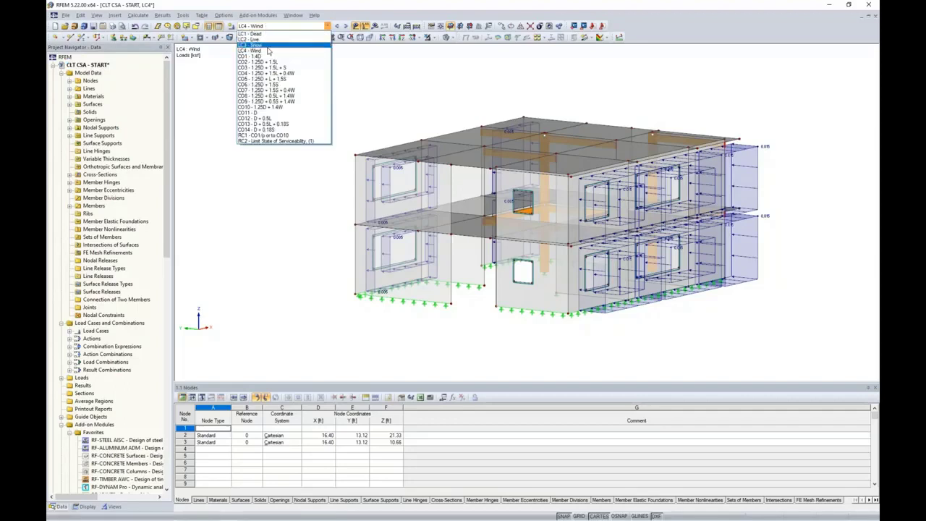
left_click(267, 62)
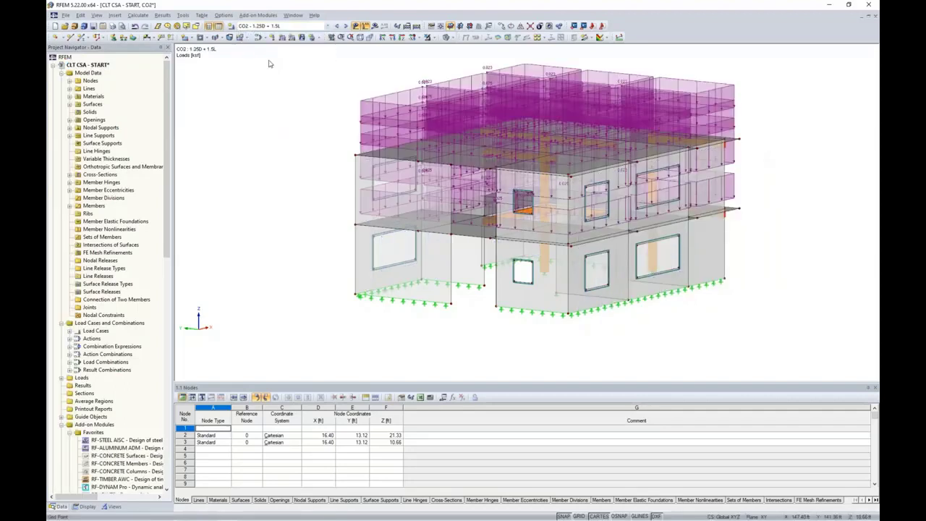
left_click(345, 26)
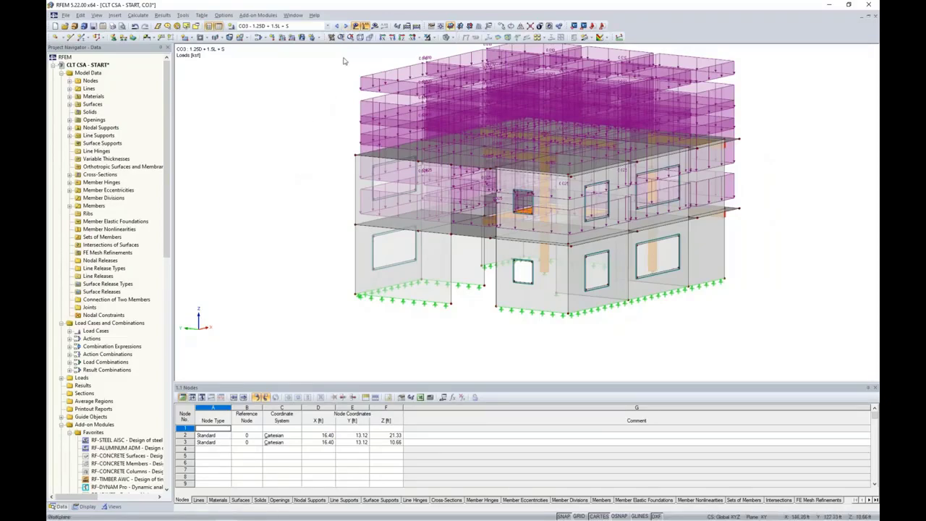
left_click(344, 26)
middle_click_drag(310, 159, 311, 116, "ctrl")
Hide the loads so that only the building structure is displayed.
left_click(355, 26)
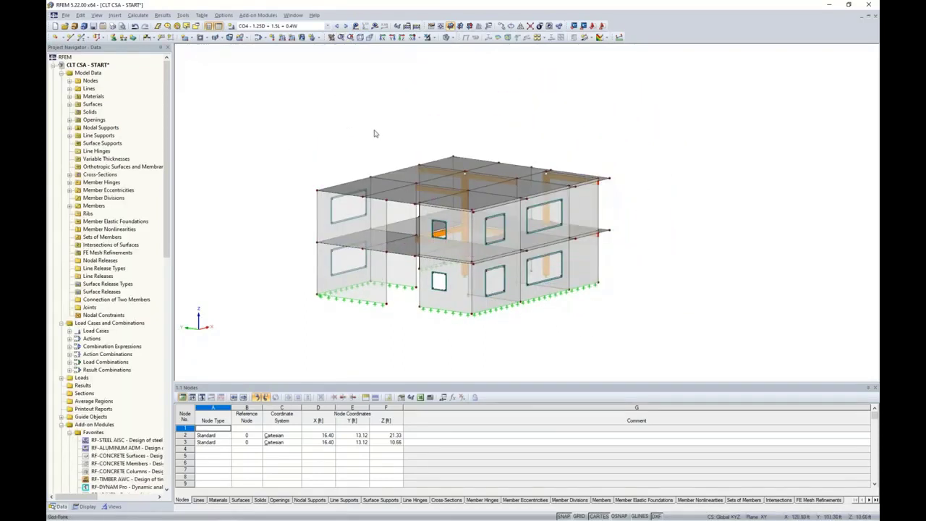
middle_click_drag(376, 132, 402, 125)
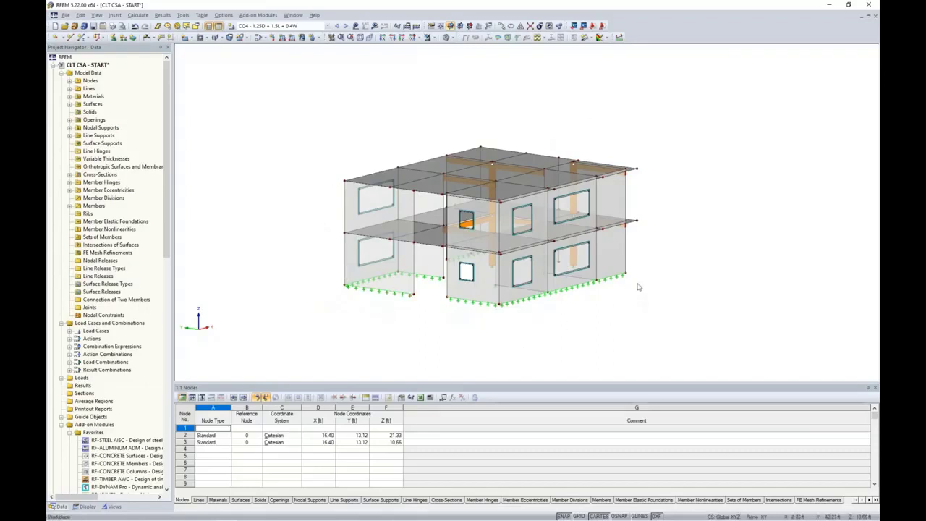
middle_click_drag(641, 293, 542, 322, "ctrl")
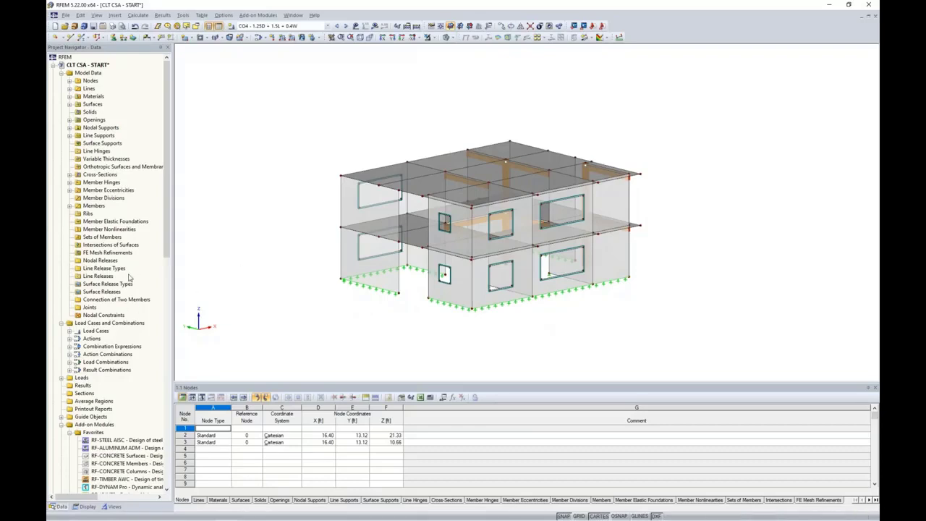
Find the RF-LAMINATE add-on module for the design of laminate surfaces and open it.
scroll(130, 278, "down", 2)
scroll(130, 278, "down", 8)
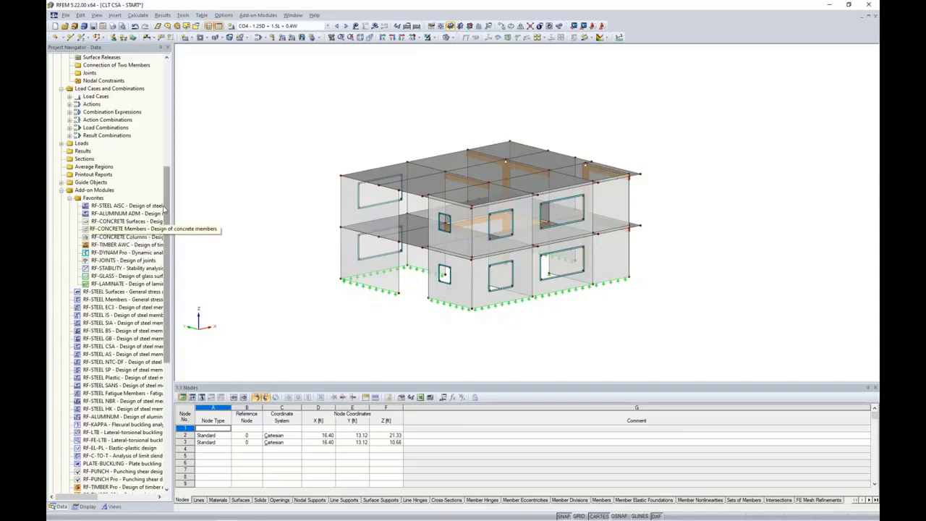
left_click_drag(164, 209, 175, 243)
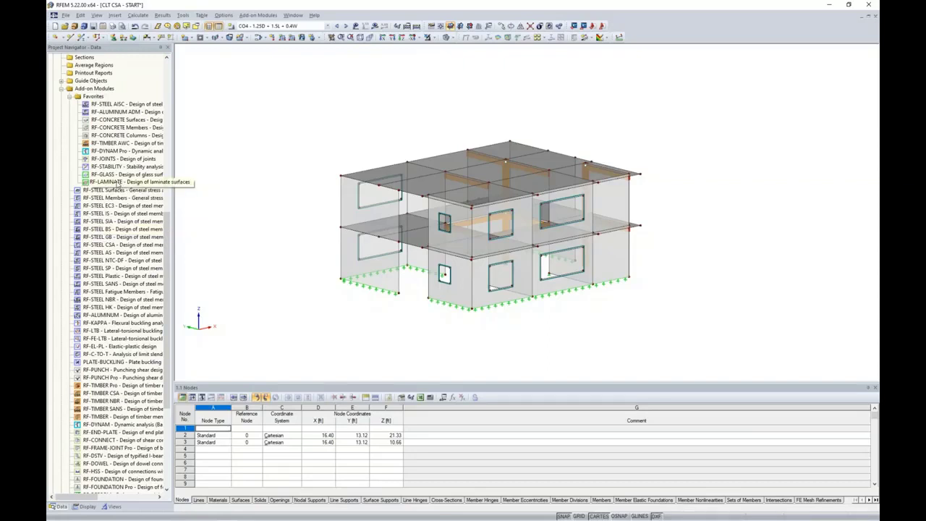
left_click(260, 15)
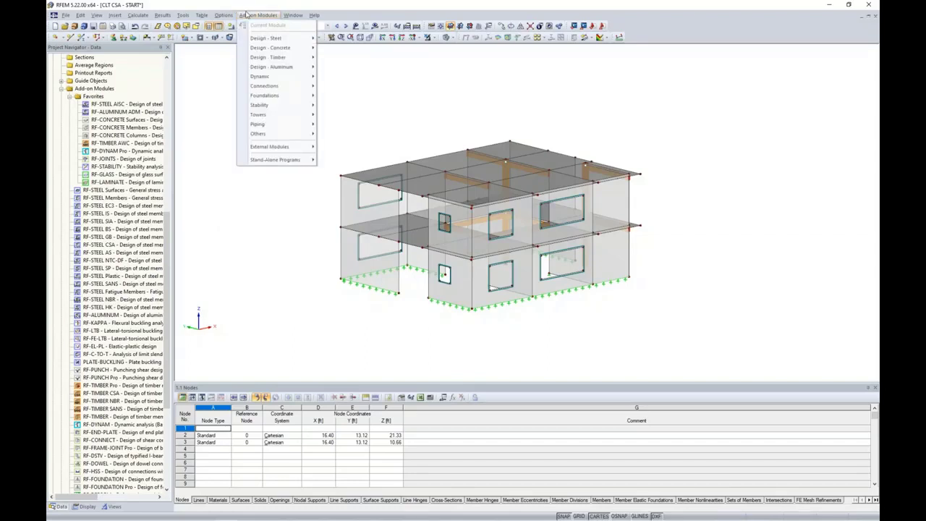
mouse_move(270, 135)
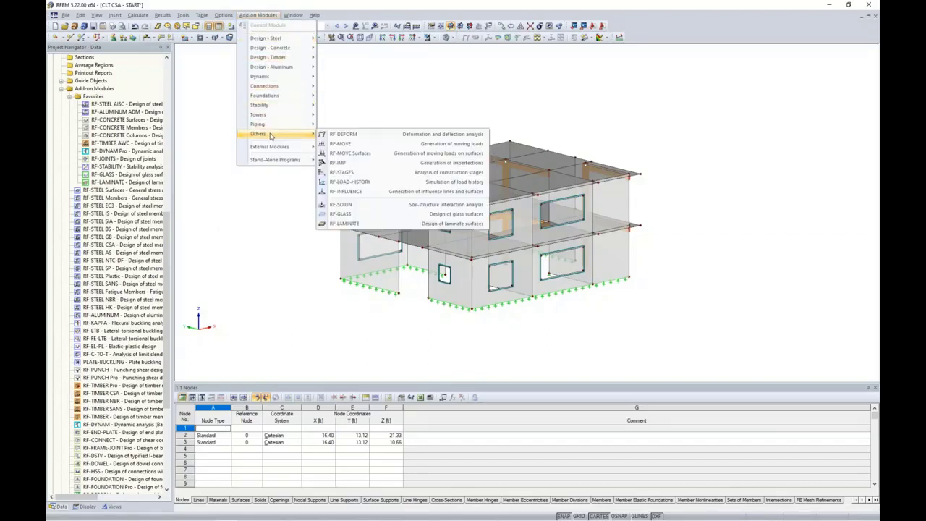
left_click(340, 223)
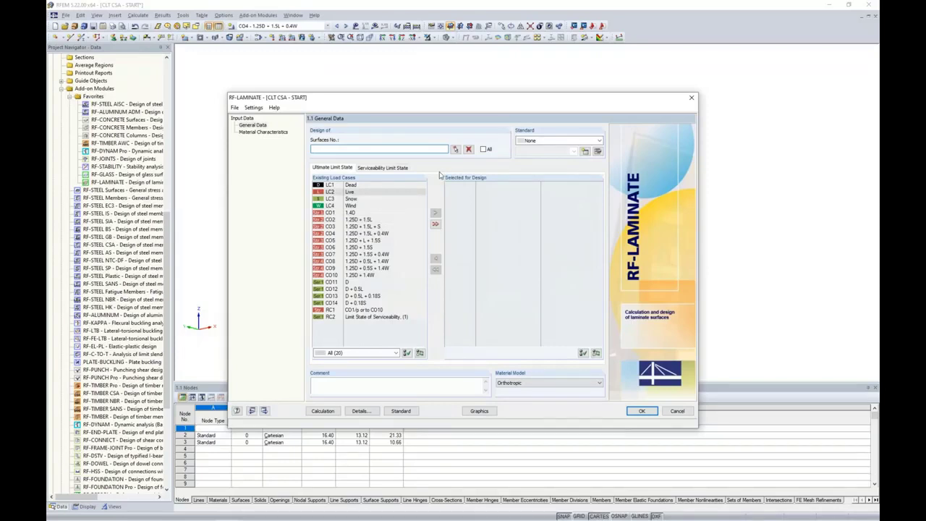
key("super+Tab")
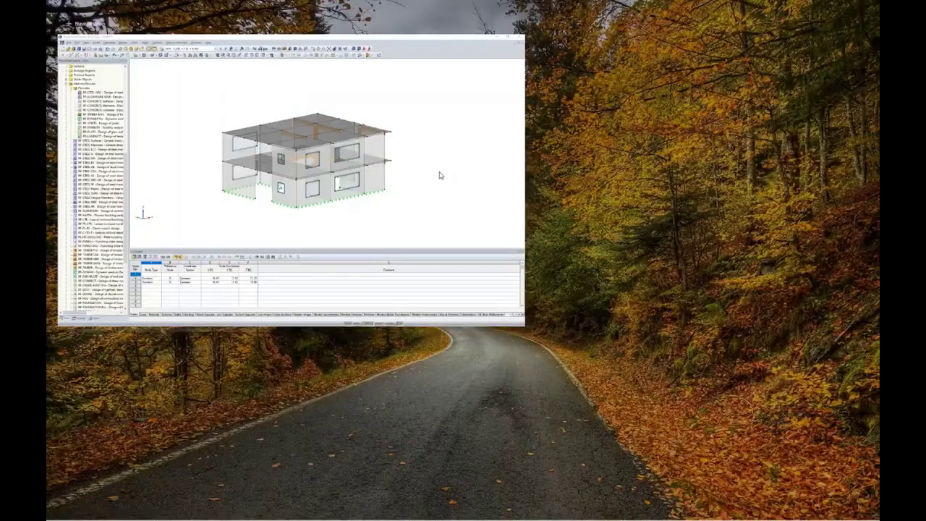
left_click(395, 124)
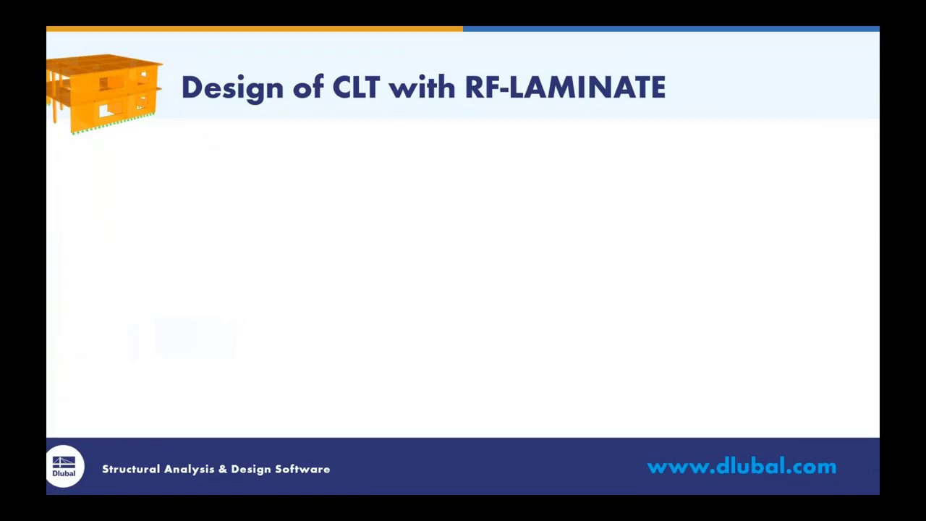
key("Right")
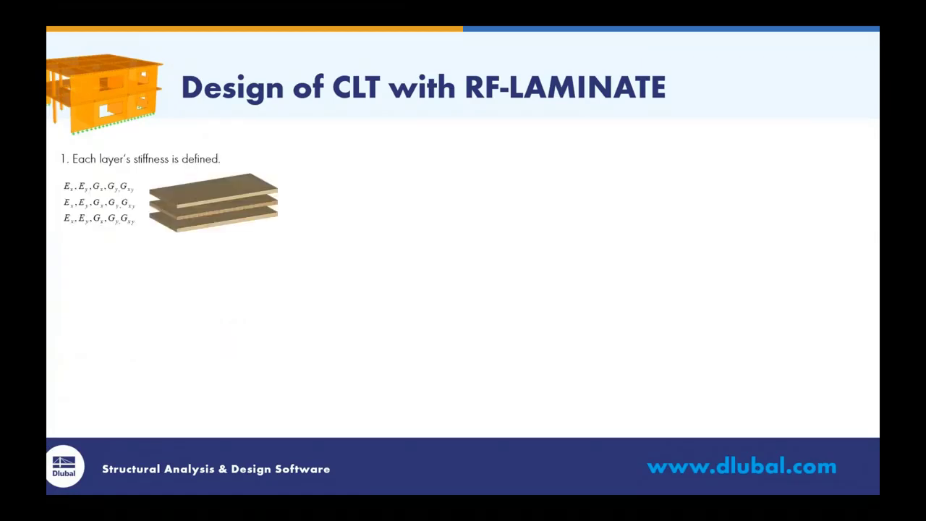
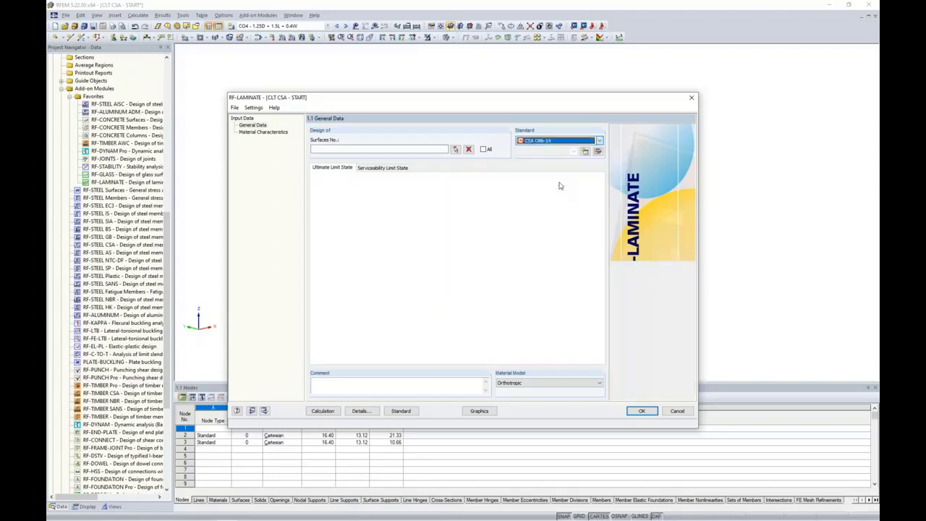
Select the roof surfaces and the three upper-storey front wall surfaces of the building for design (surfaces 50,53,54,57-63,76,79).
left_click(347, 150)
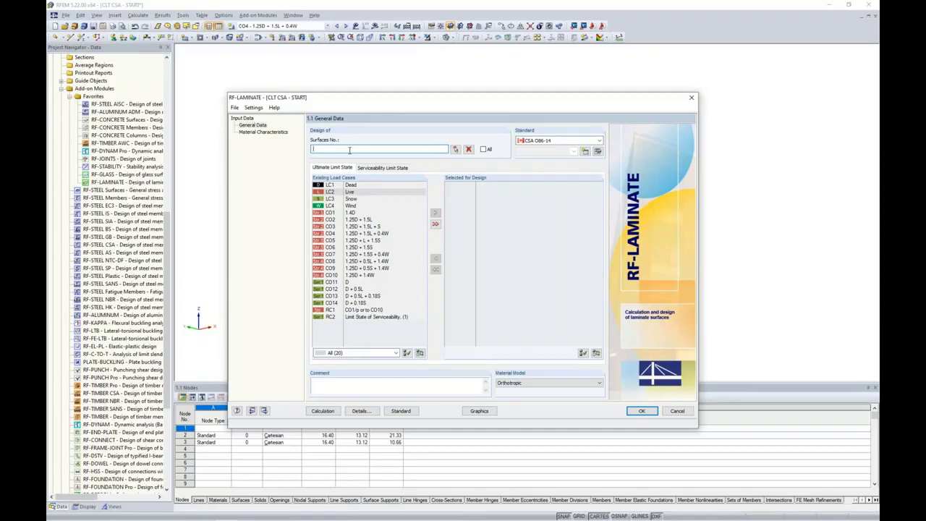
left_click(455, 149)
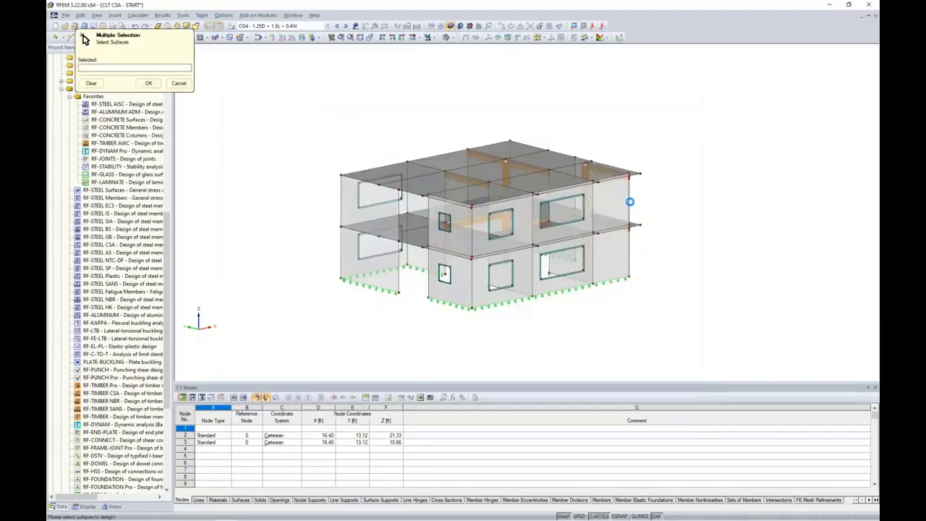
left_click_drag(412, 173, 627, 183)
middle_click_drag(639, 197, 665, 228, "ctrl")
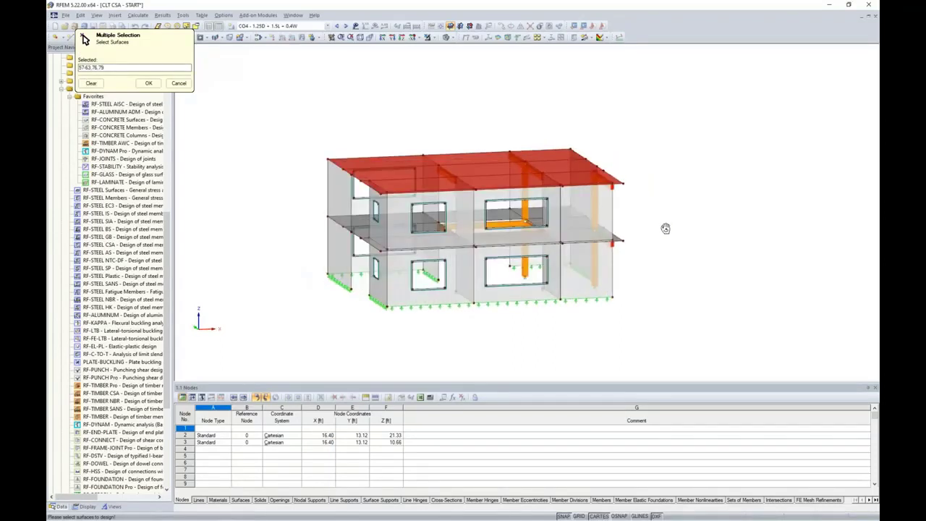
left_click(476, 235)
left_click(483, 237)
left_click(583, 210)
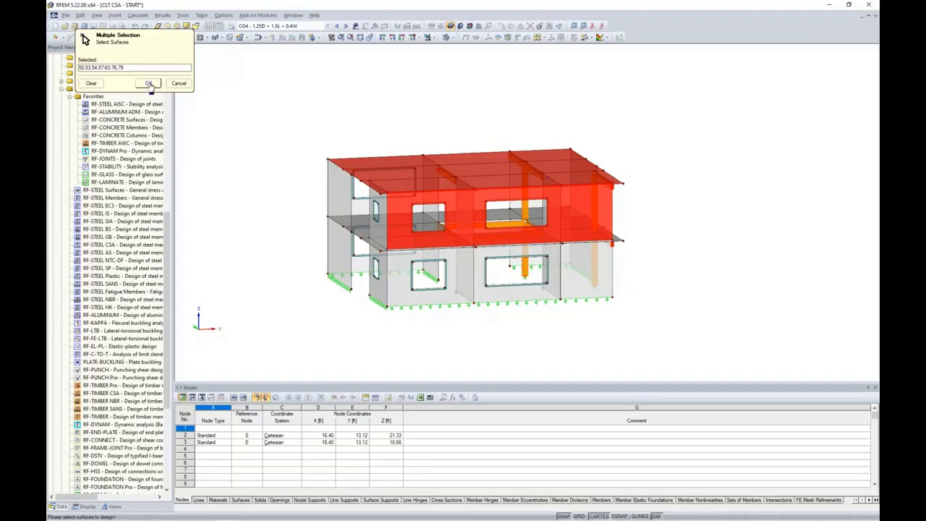
left_click(148, 84)
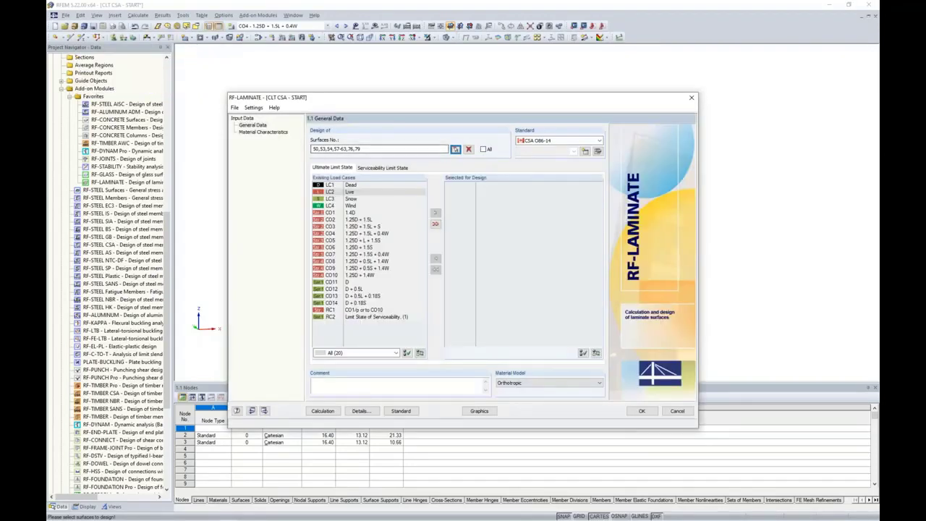
Add load combinations CO1 to CO10 to the ultimate limit state design.
left_click(350, 212)
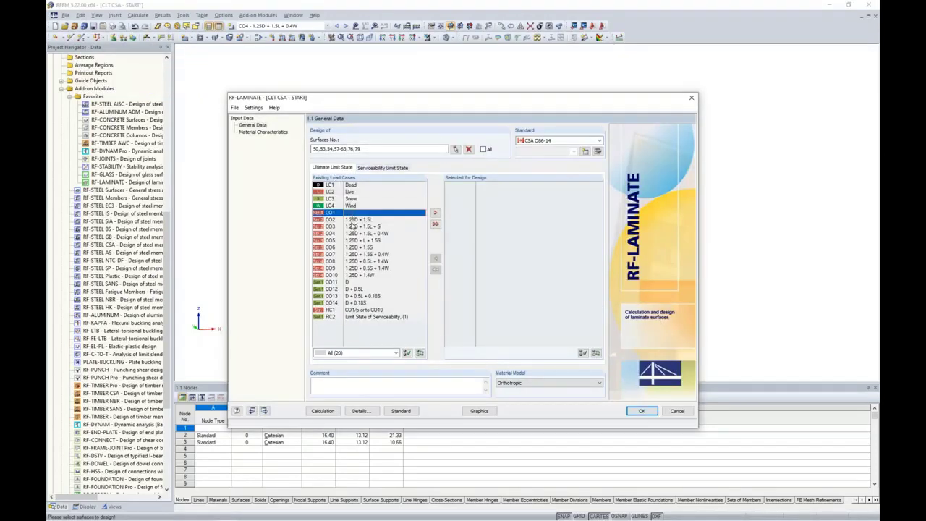
left_click(348, 278, "shift")
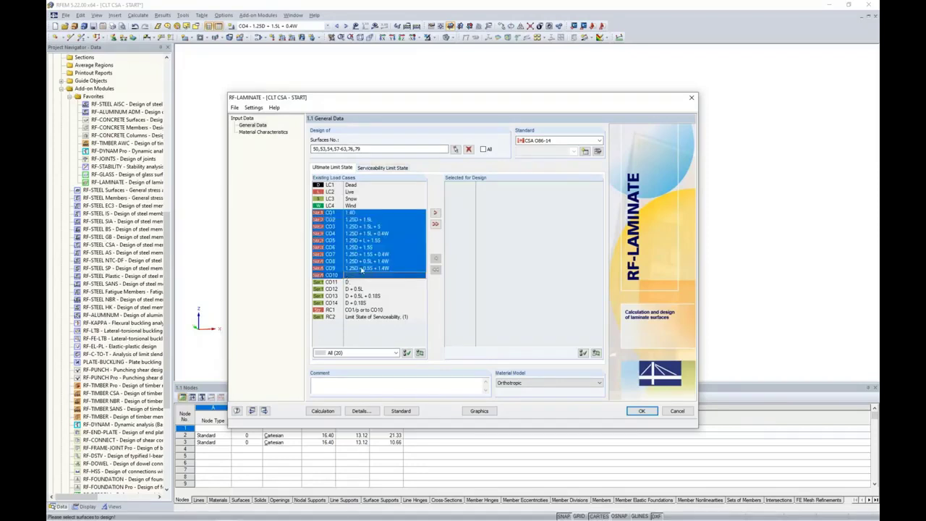
left_click(435, 212)
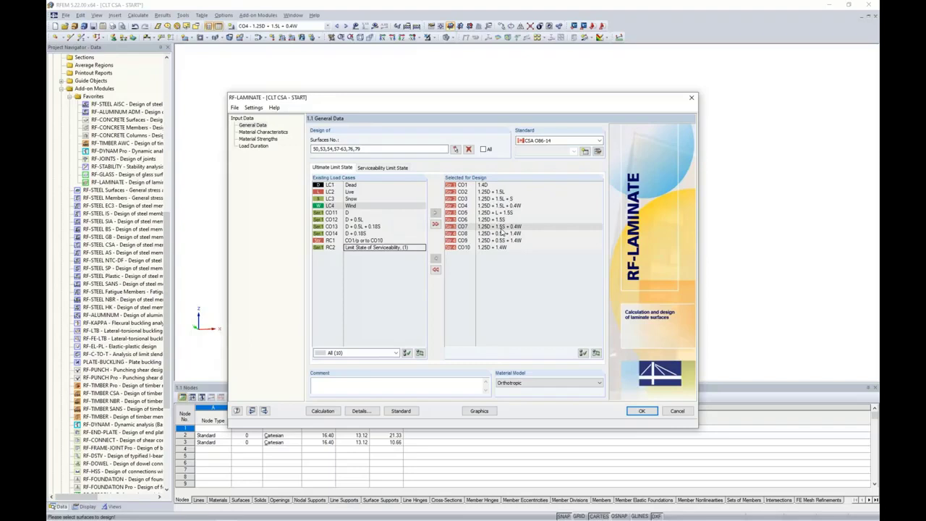
Add load combinations CO11 to CO14 to the serviceability limit state design.
left_click(384, 168)
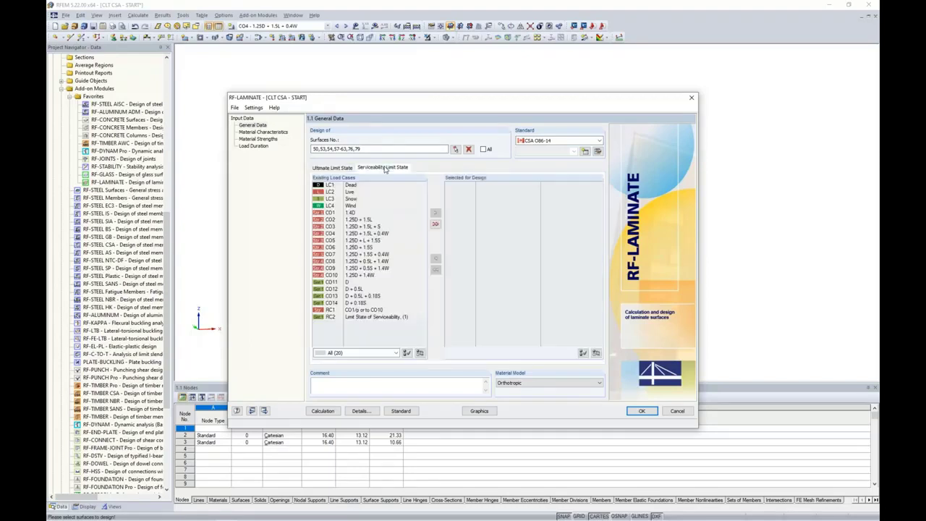
left_click(357, 282)
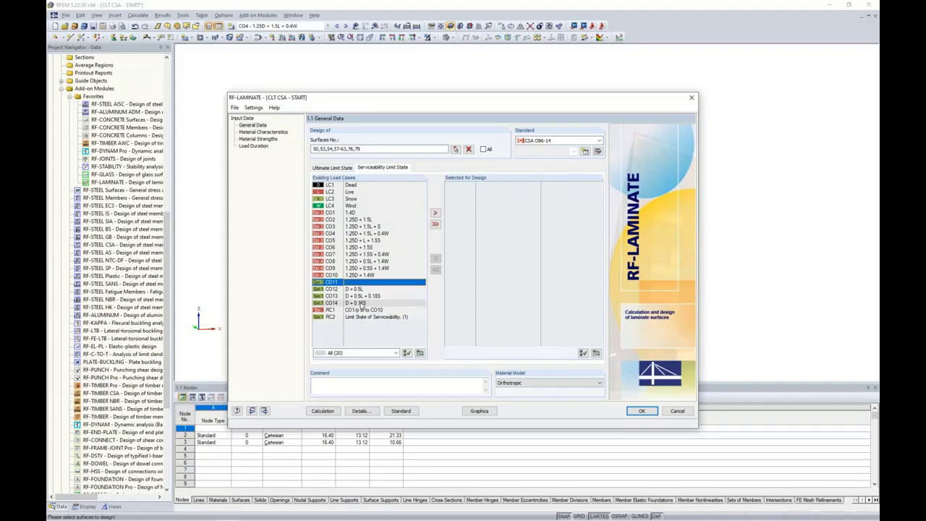
left_click(360, 303, "shift")
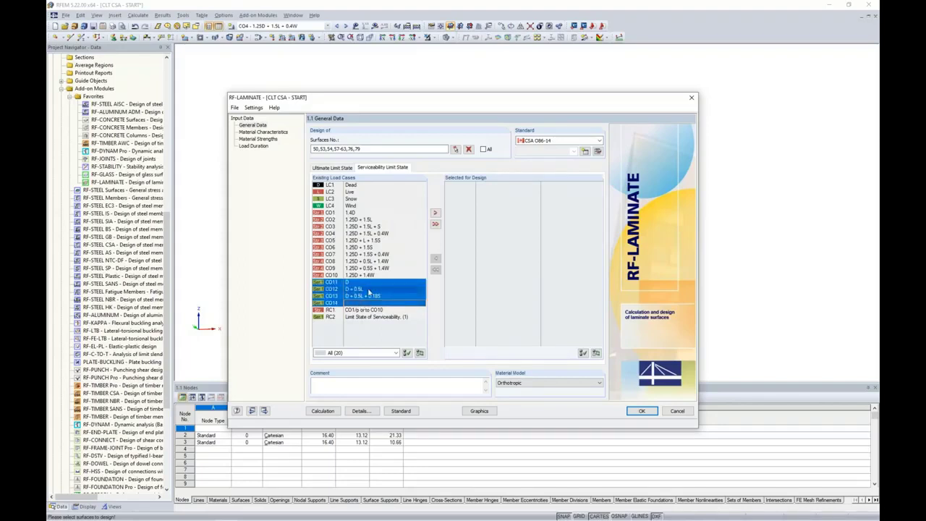
left_click(434, 213)
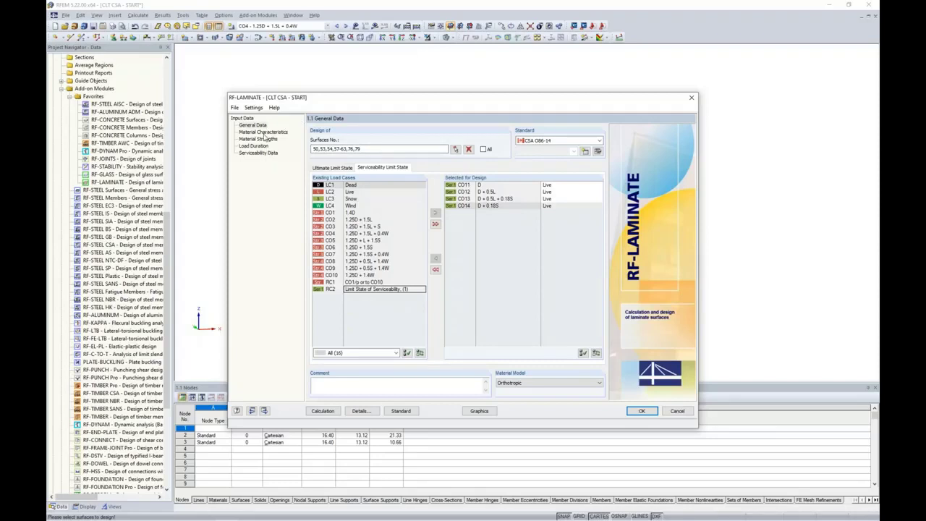
Name the first material composition Floors and assign it all roof and intermediate floor surfaces (57-63,66,67,69-72,76-79).
left_click(263, 132)
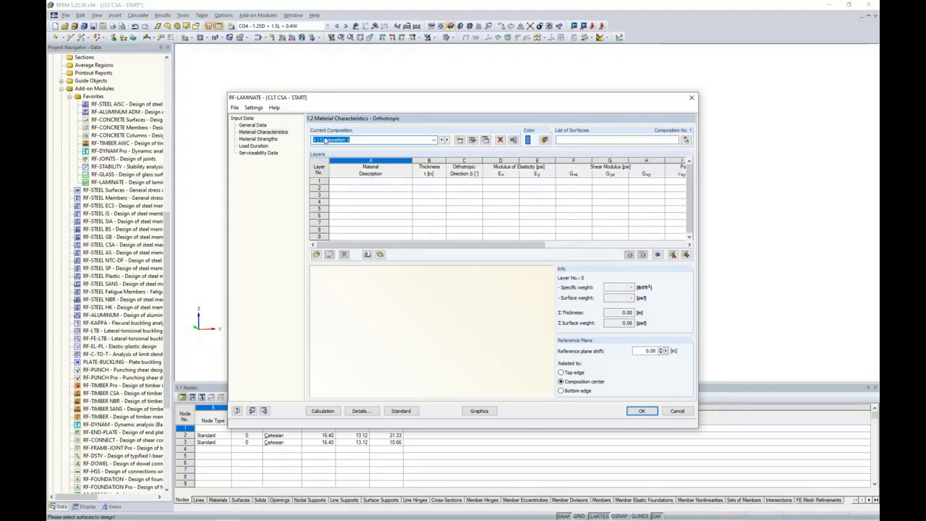
key("BackSpace")
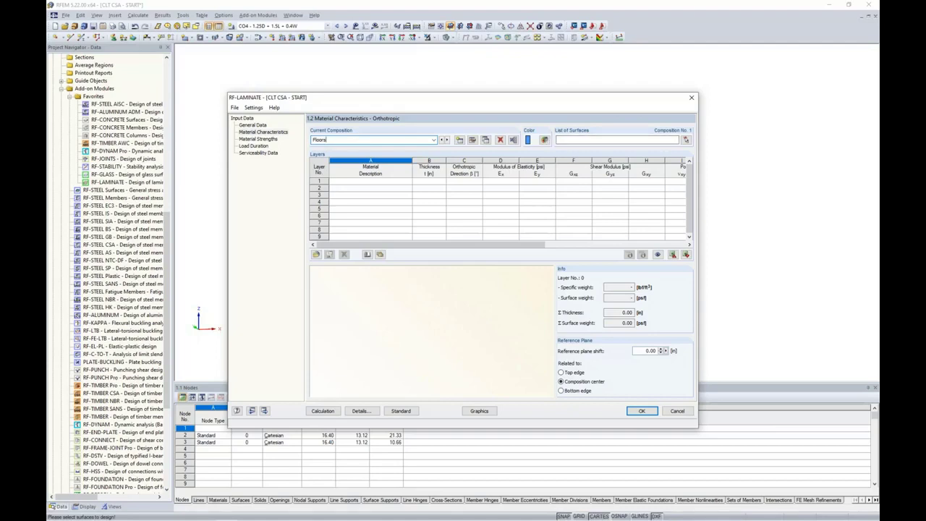
left_click(686, 140)
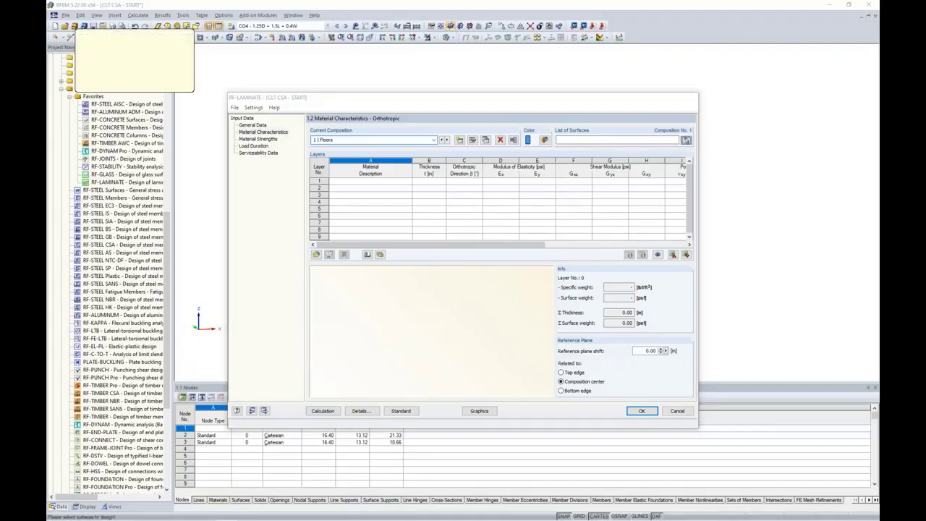
middle_click_drag(674, 209, 525, 192, "ctrl")
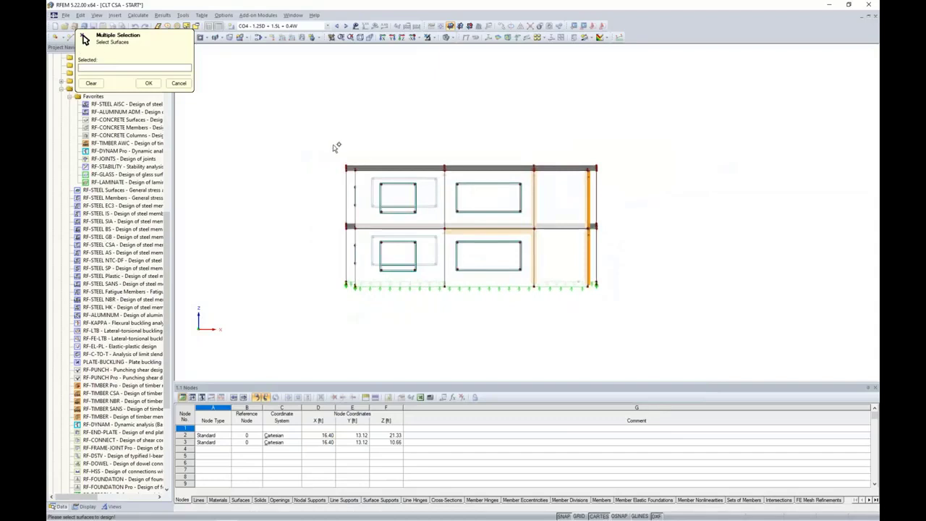
left_click_drag(329, 143, 624, 173)
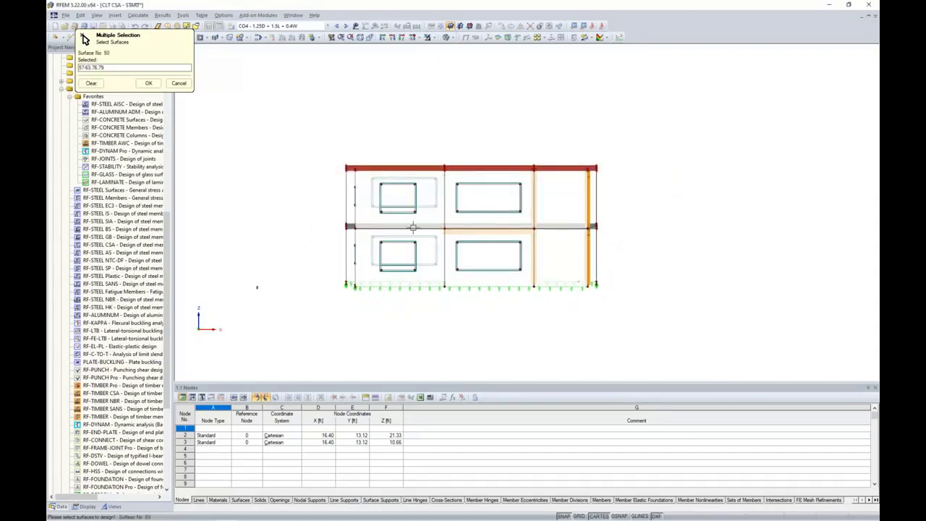
left_click_drag(332, 216, 626, 241)
middle_click_drag(641, 244, 686, 260, "ctrl")
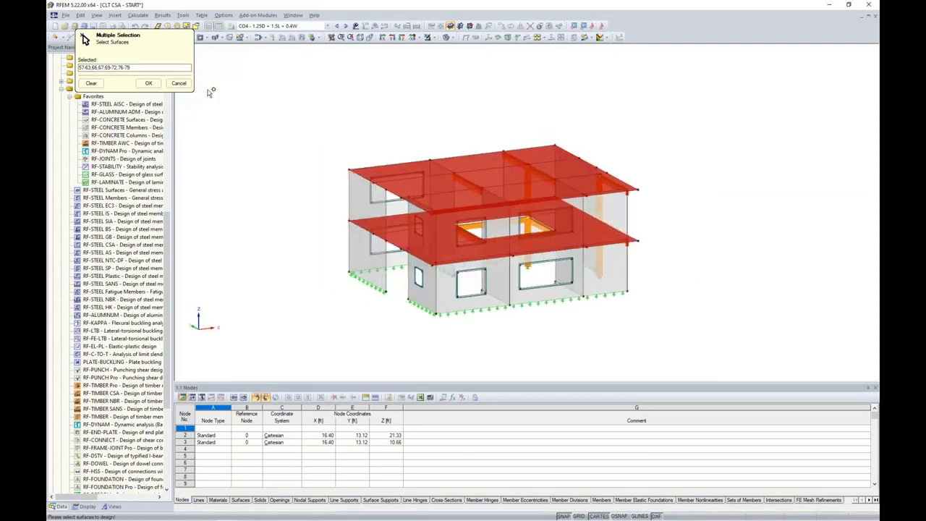
left_click(148, 83)
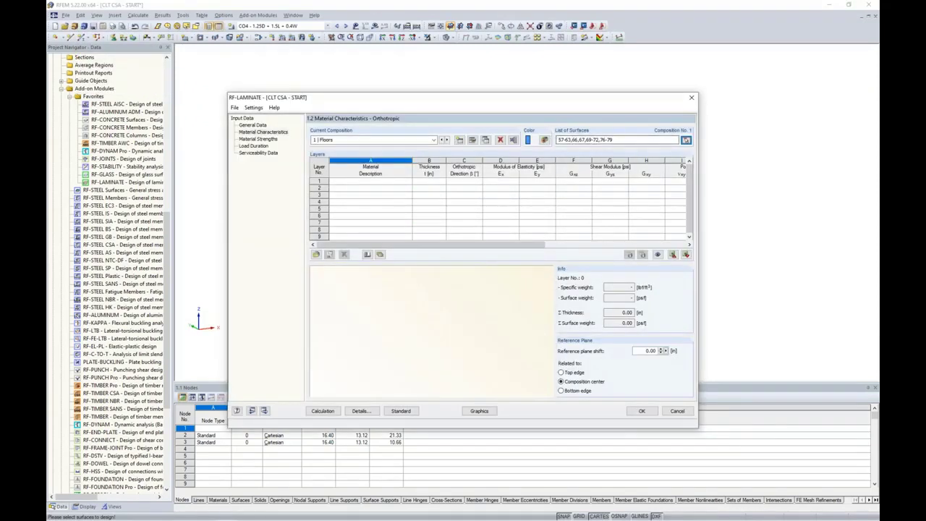
Set the display color of the Floors composition to orange, RGB 255, 128, 0.
left_click(545, 140)
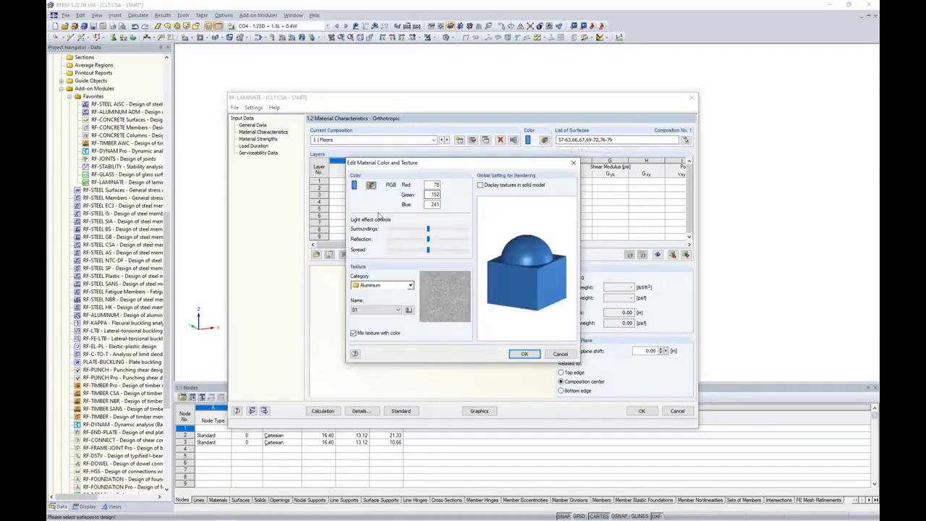
left_click(371, 187)
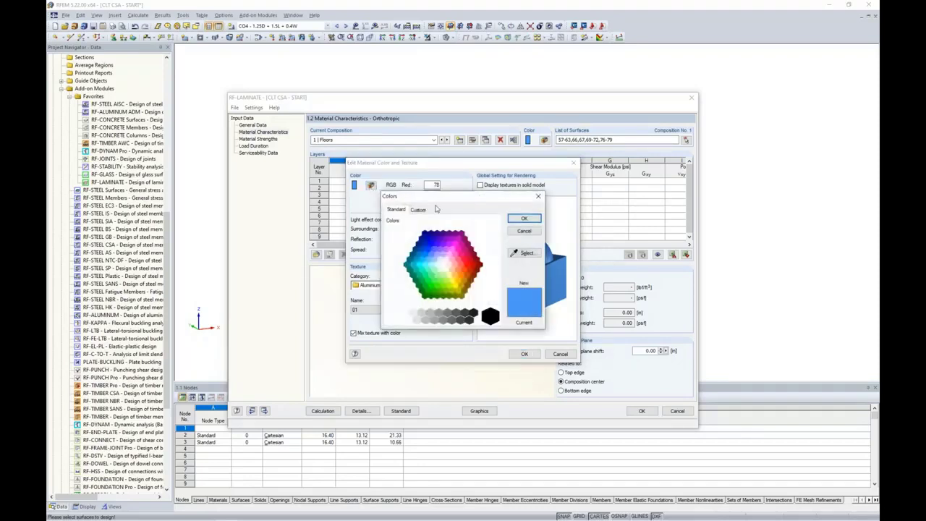
left_click(461, 276)
left_click(524, 218)
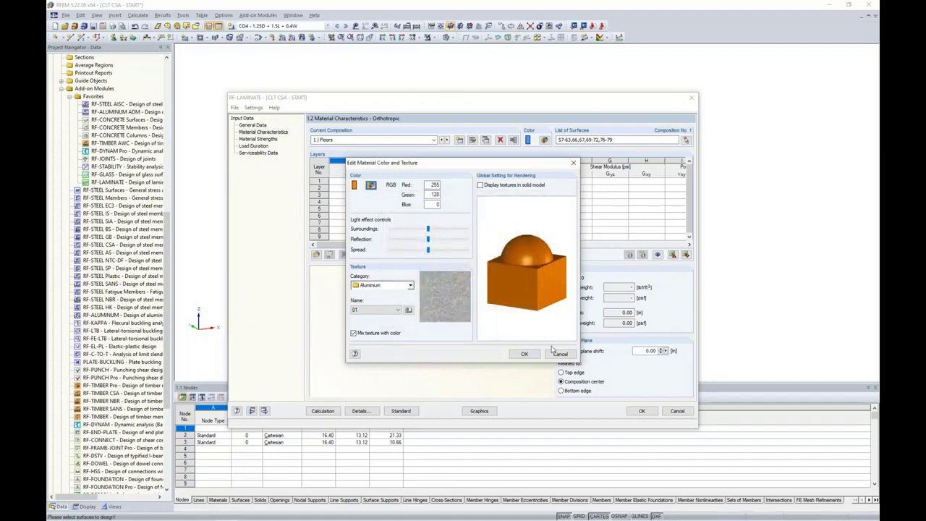
left_click(525, 353)
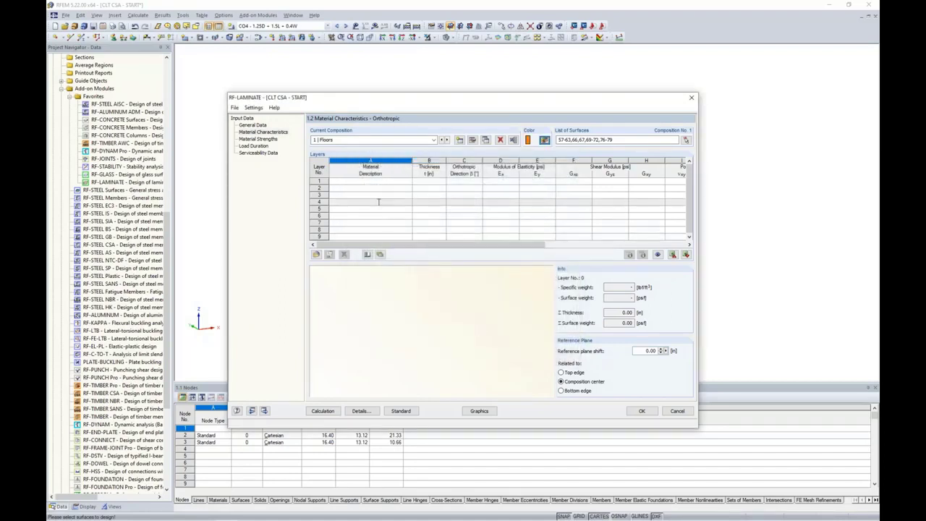
Open the material library for layer 1 and filter it to Timber, Wood (North America), standard group CAN/CSA.
left_click(373, 182)
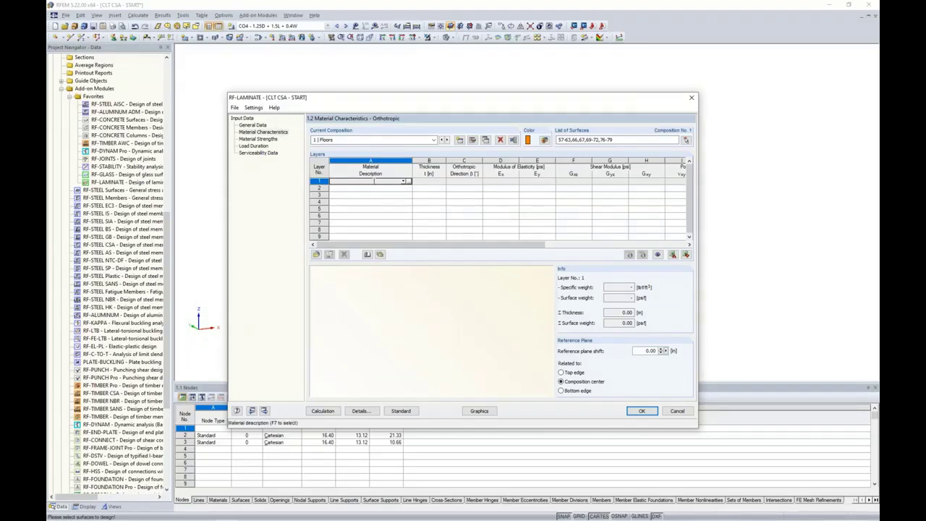
left_click(407, 181)
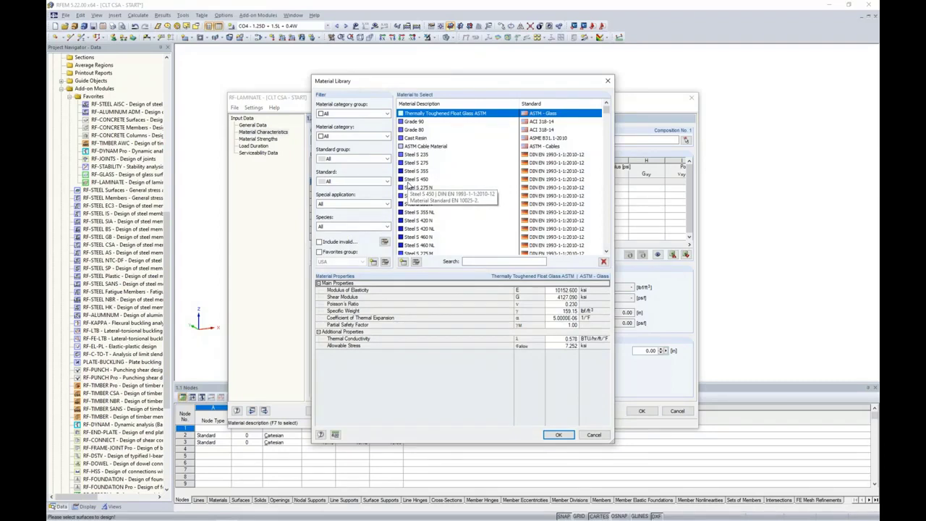
left_click(369, 116)
left_click(346, 149)
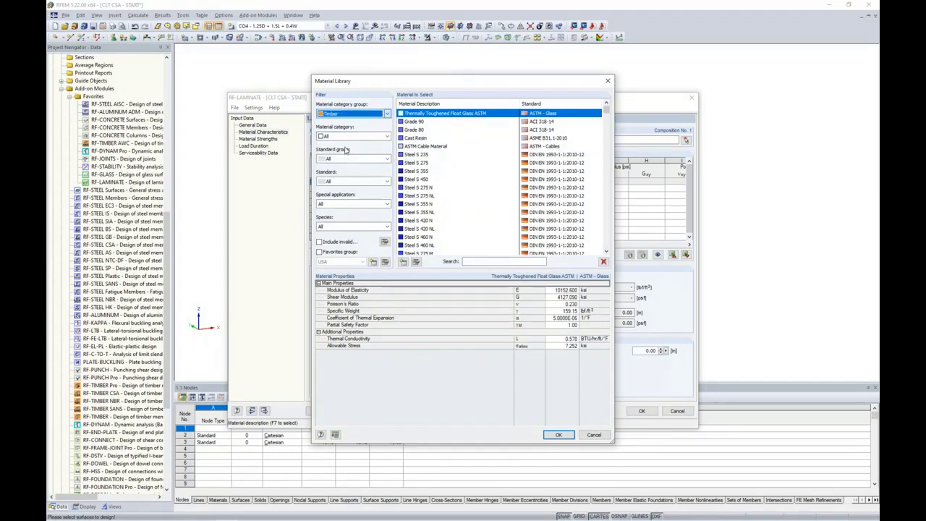
left_click(350, 138)
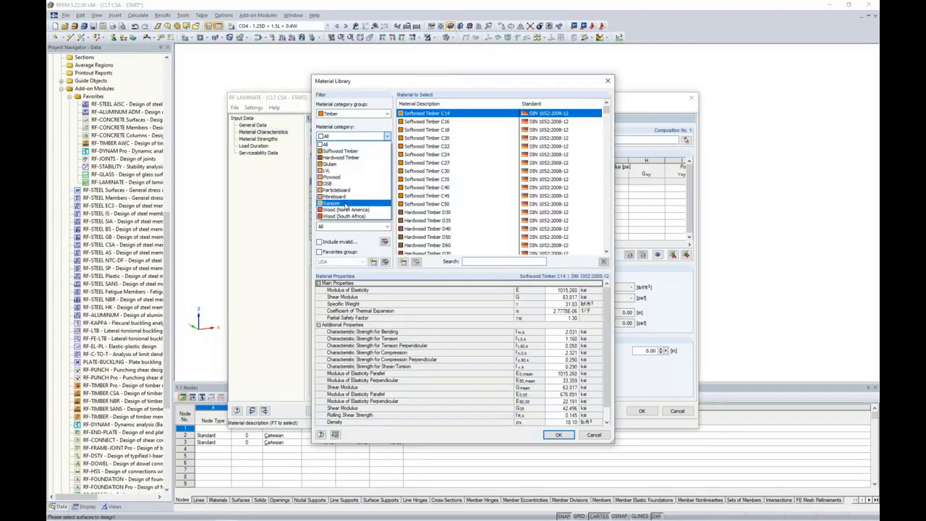
left_click(346, 209)
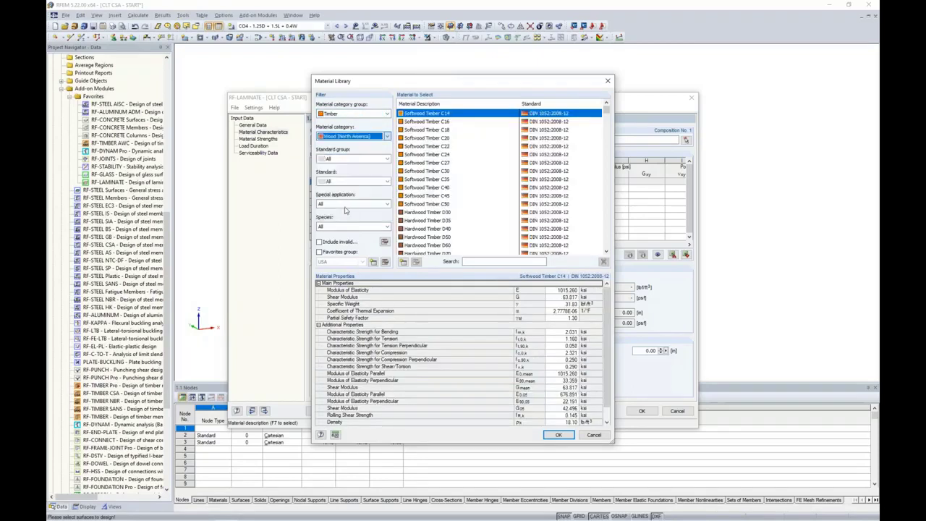
left_click(353, 162)
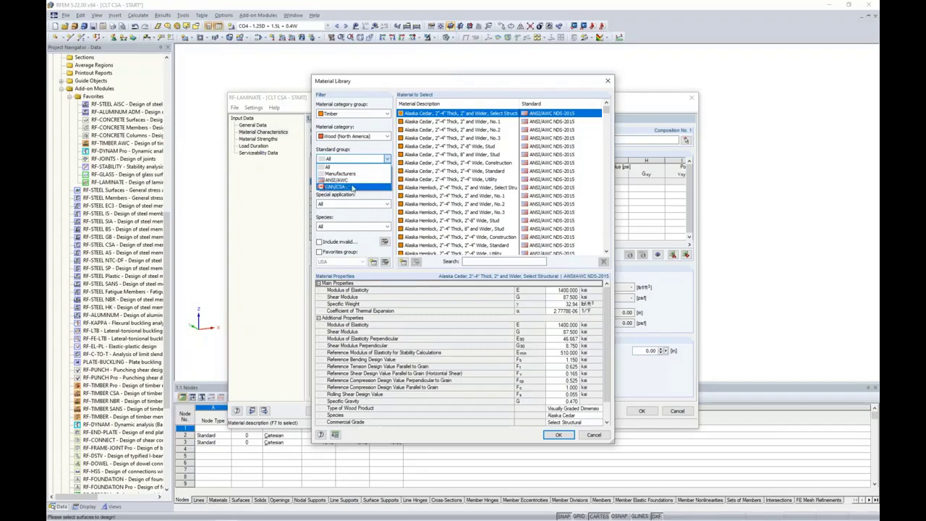
left_click(352, 187)
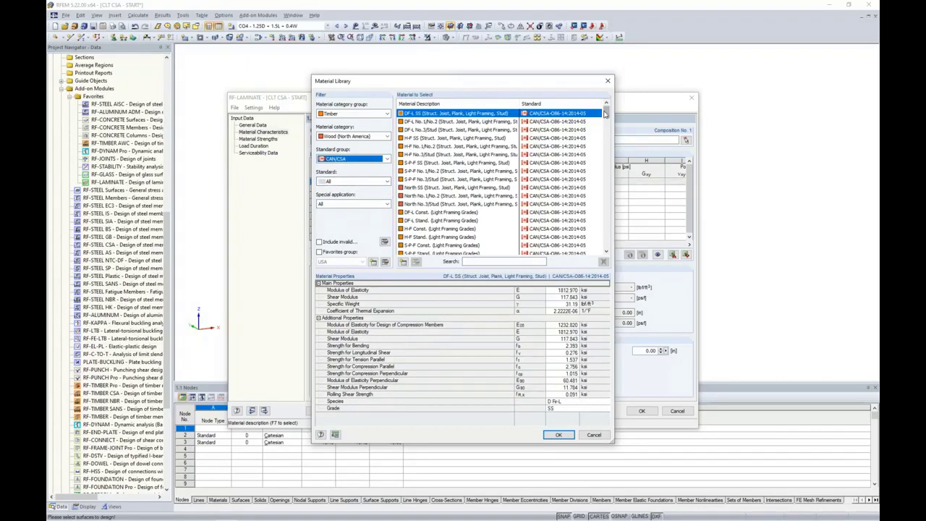
Assign North 1950Fb-1.7E (MSR Grades 38 mm Thick) to layer 1 and set its thickness to 1.50 in.
left_click_drag(607, 113, 602, 192)
left_click(493, 180)
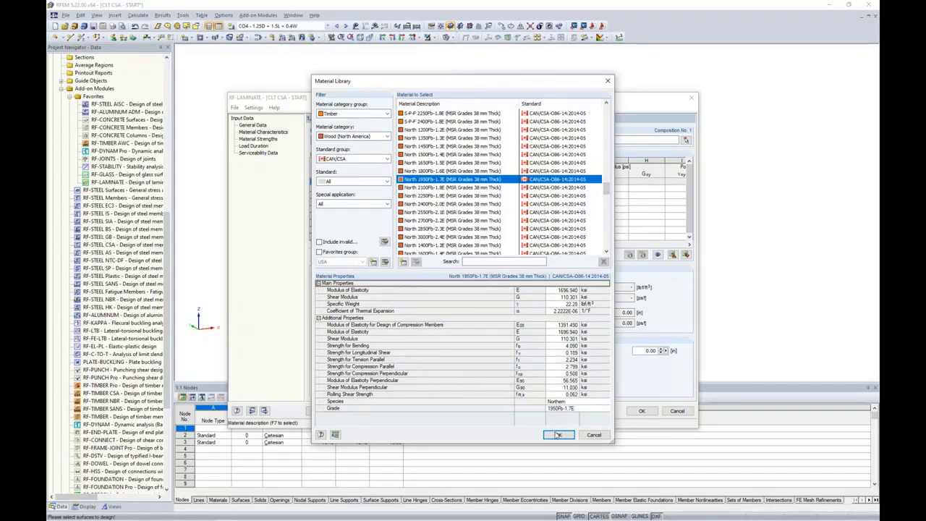
left_click(556, 434)
key("Tab")
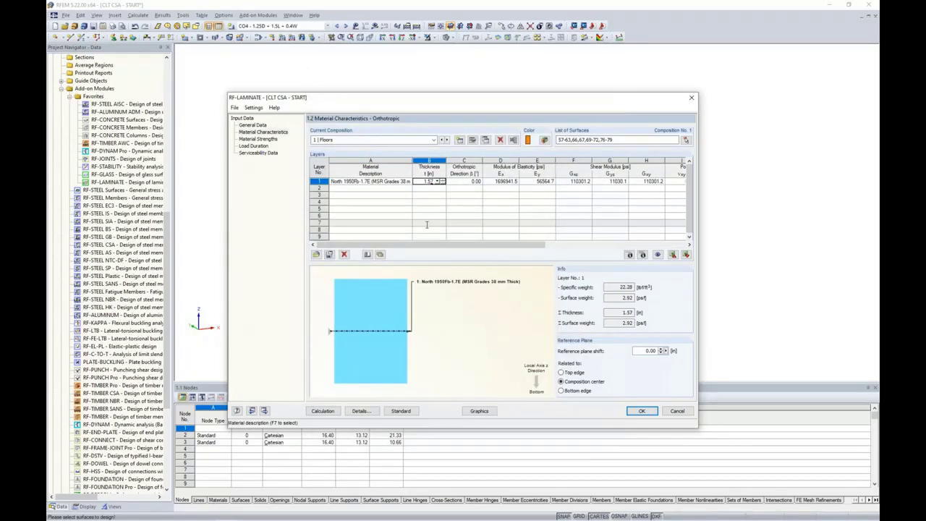
type("1.50")
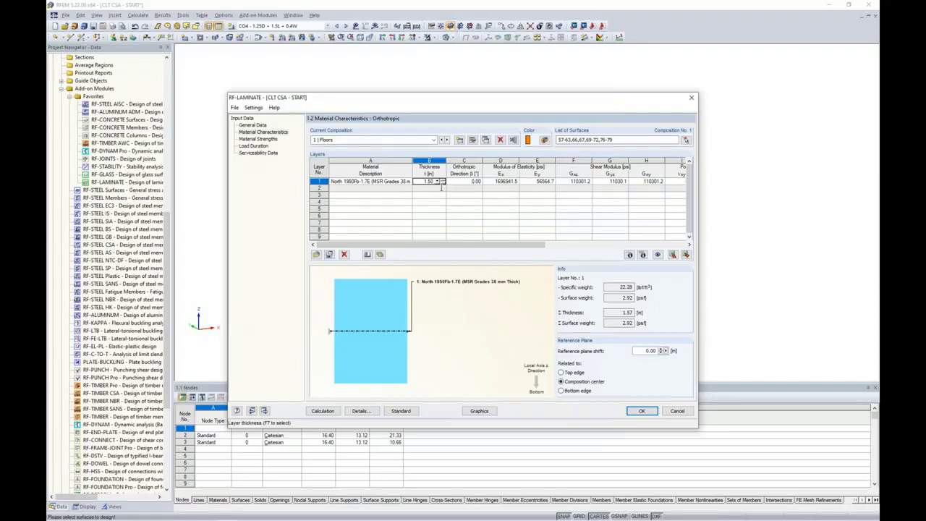
key("Tab")
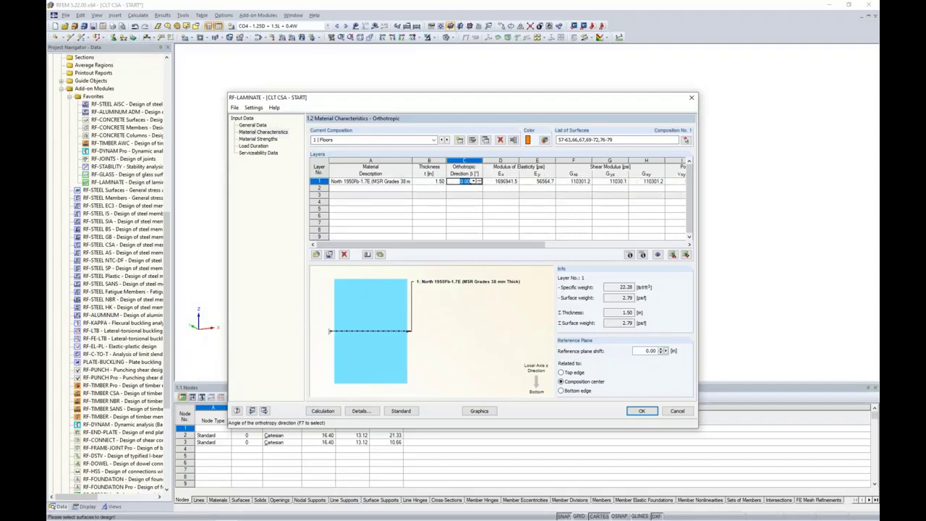
Add North 1950Fb-1.7E (MSR Grades 38 mm Thick) as layer 2 of the Floors composition with an orthotropic direction of 90°.
left_click(378, 189)
left_click(406, 189)
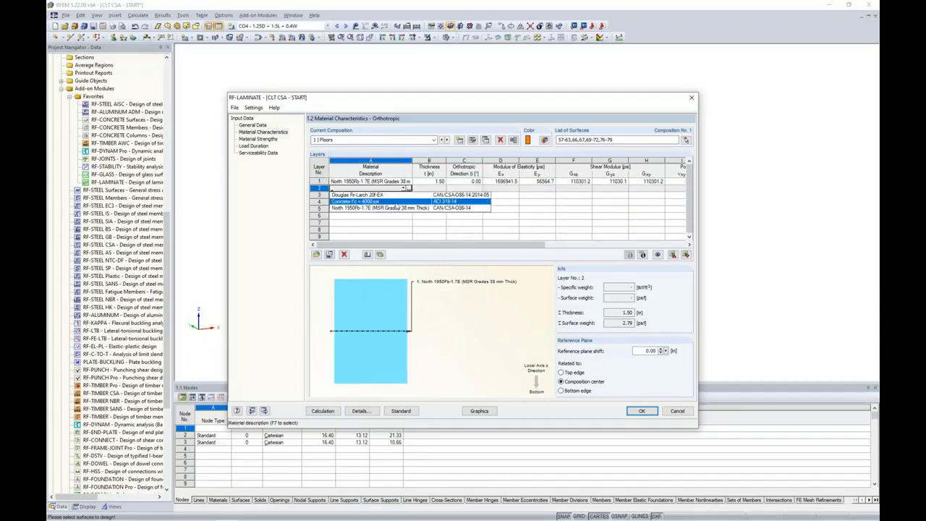
left_click(397, 210)
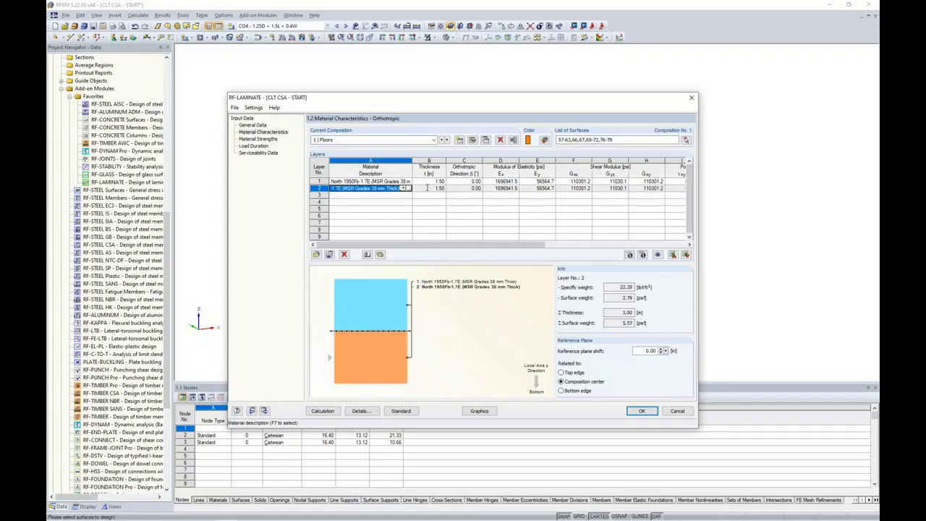
left_click(455, 188)
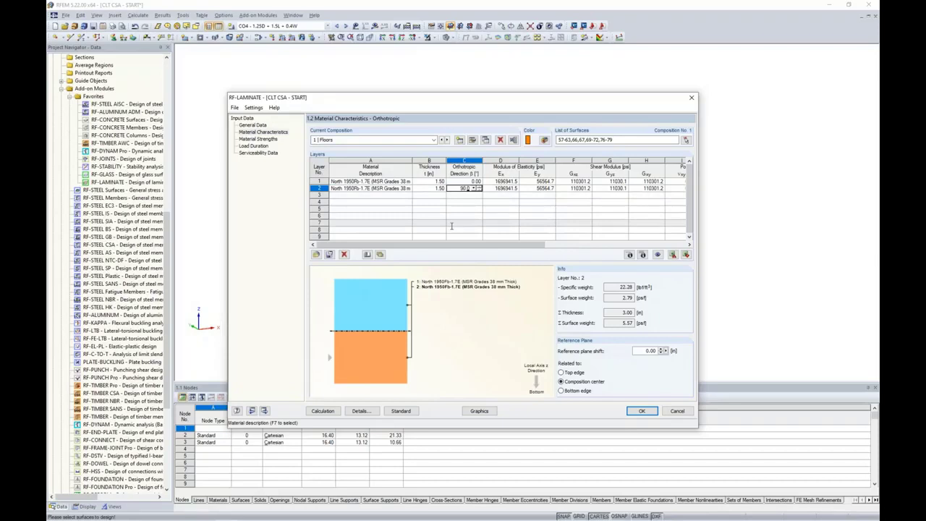
key("Tab")
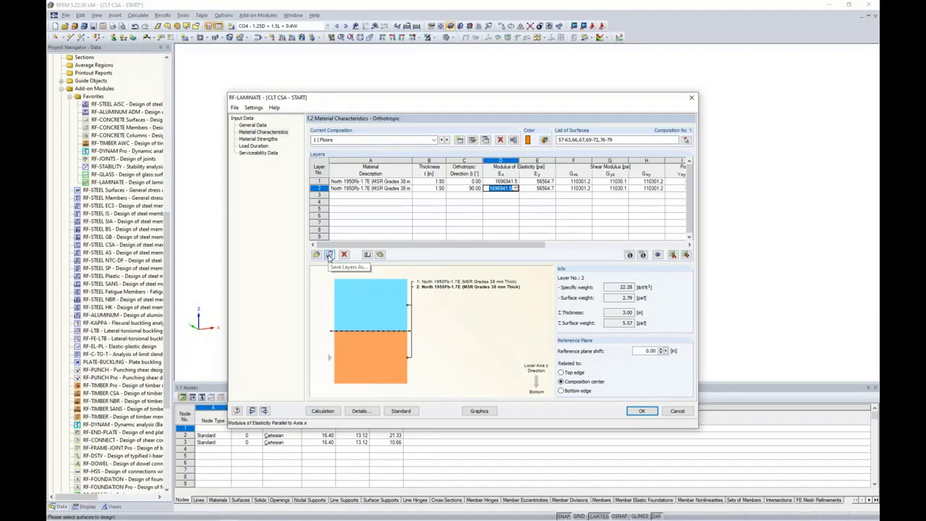
Import library layers into the Floors composition: producer ANSI/APA PRG 320 CLT - CAN, type CLT Grade E1, thickness 105mm.
left_click(379, 254)
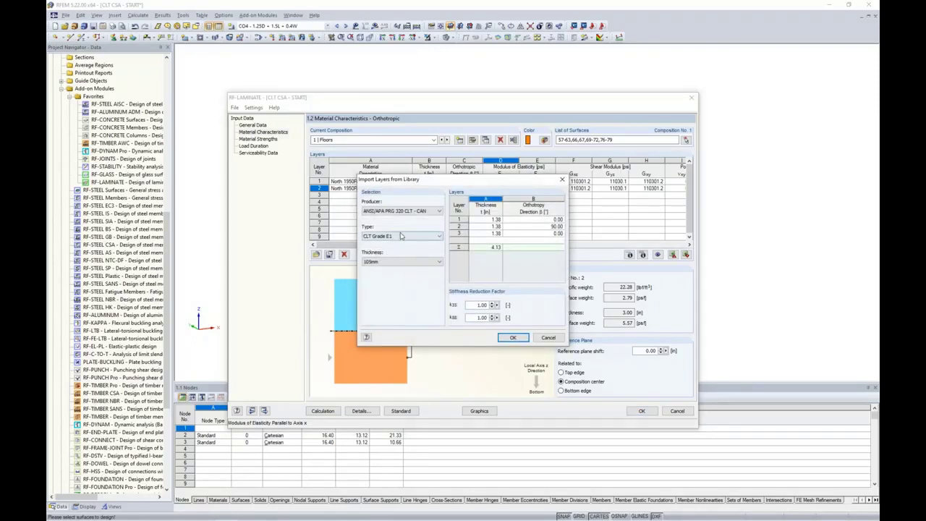
left_click(409, 211)
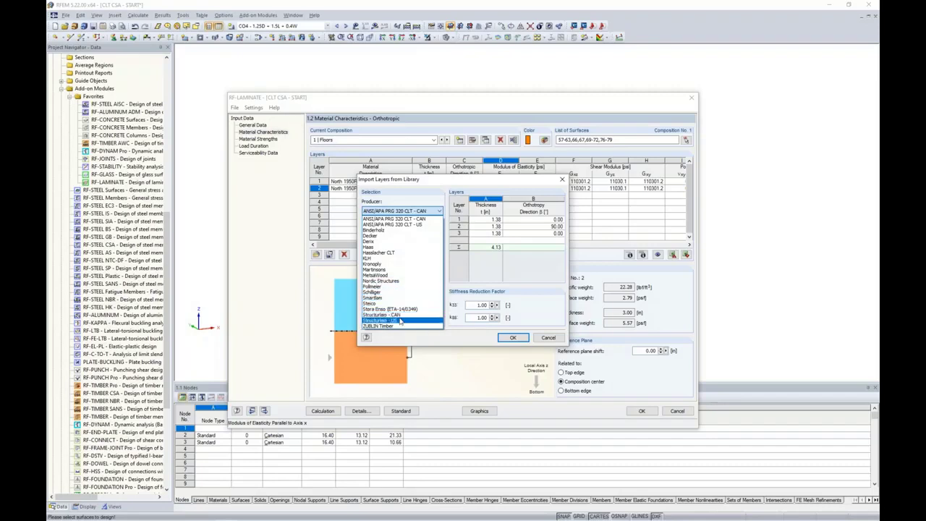
left_click(410, 219)
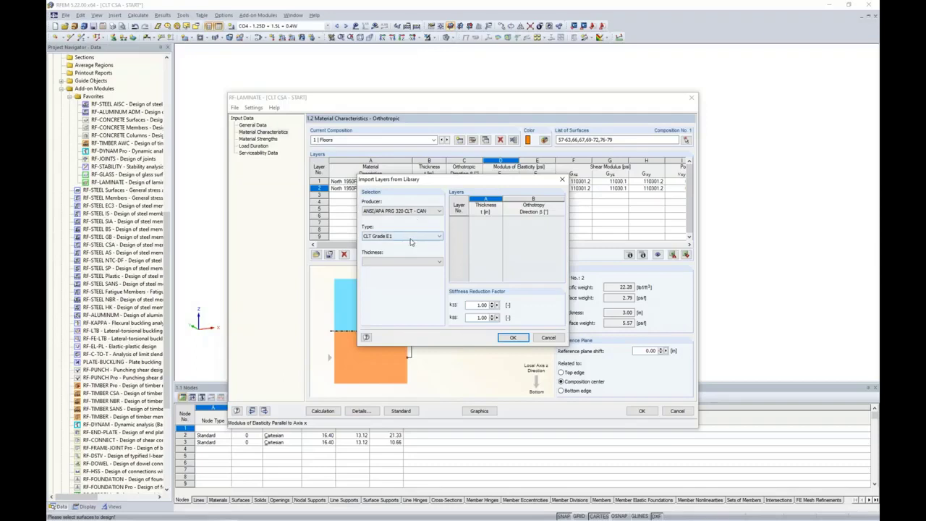
left_click(409, 237)
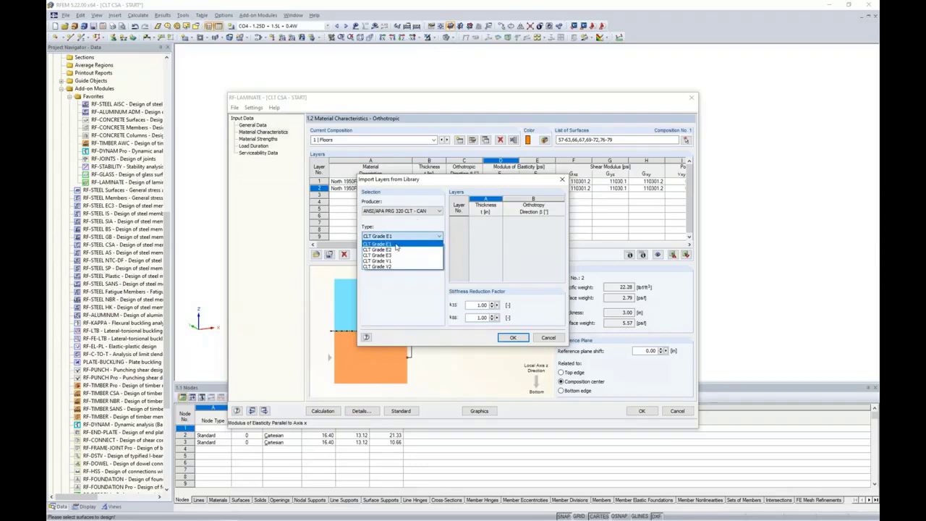
left_click(397, 246)
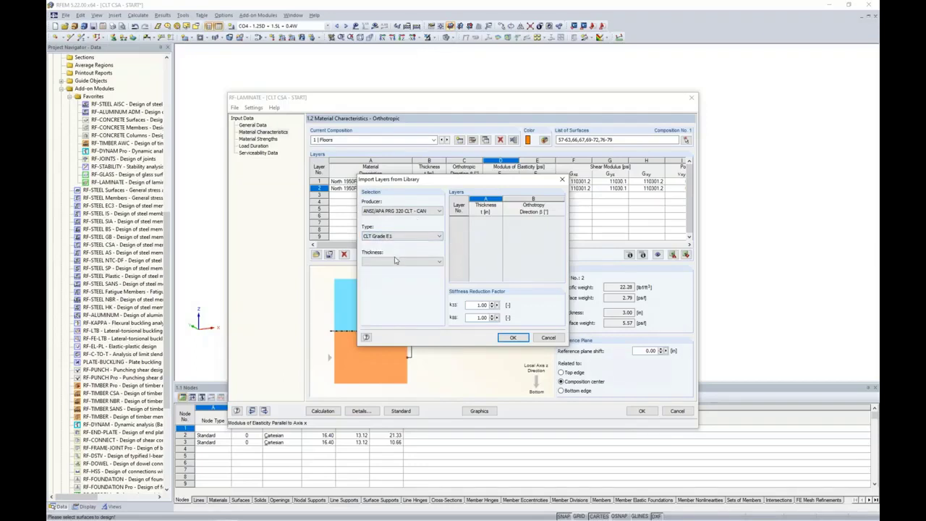
left_click(398, 263)
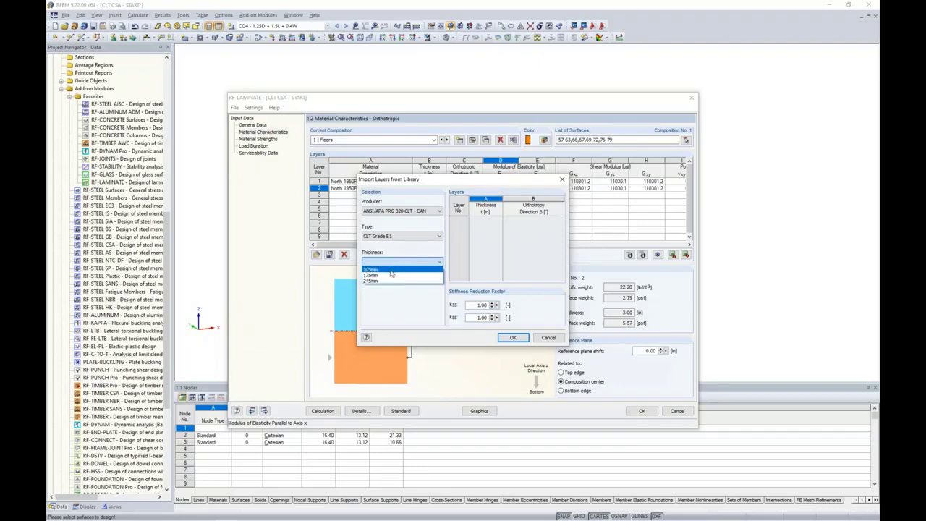
left_click(391, 271)
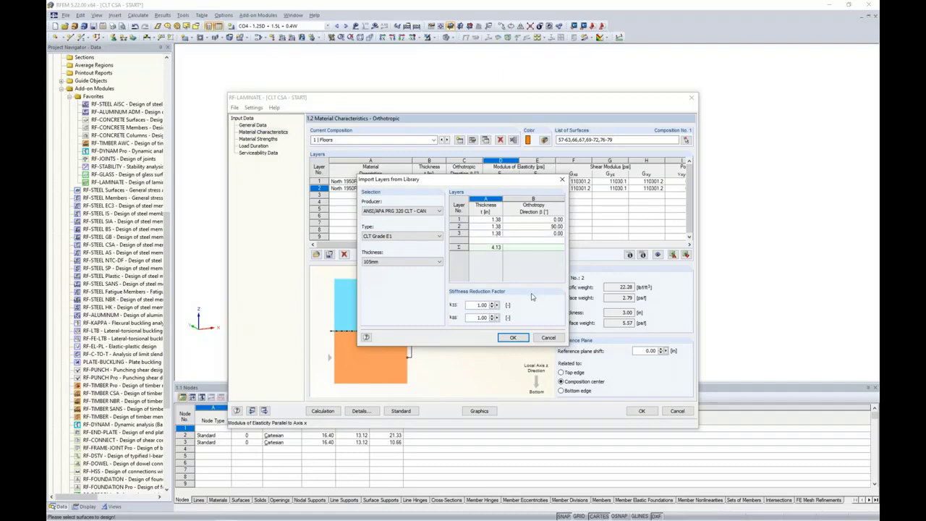
left_click(512, 338)
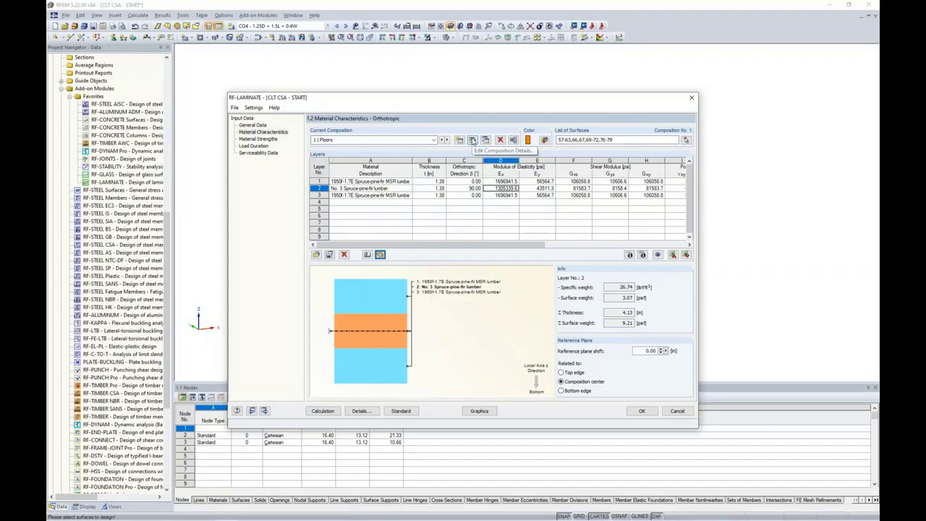
In the Floors composition details, enable cross laminated timber without glue at narrow sides and shear failure in glued contact surface.
left_click(472, 140)
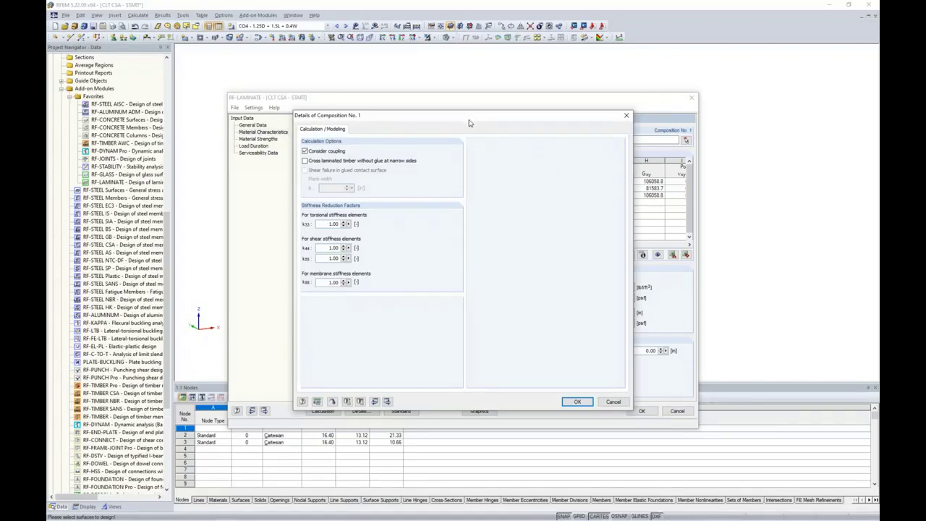
left_click(305, 160)
left_click(304, 170)
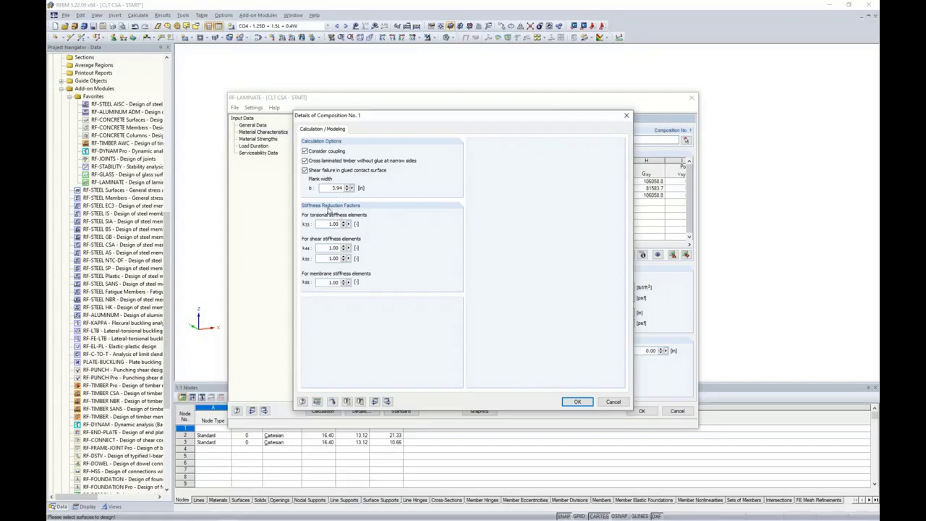
Switch to the PowerPoint slide show and review the RF-LAMINATE Calculation Options slide.
key("super+Tab")
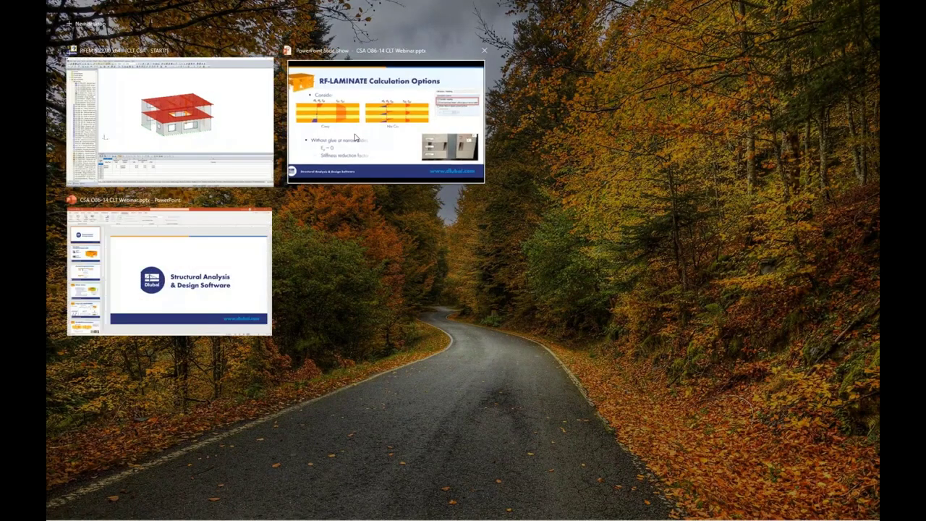
left_click(355, 138)
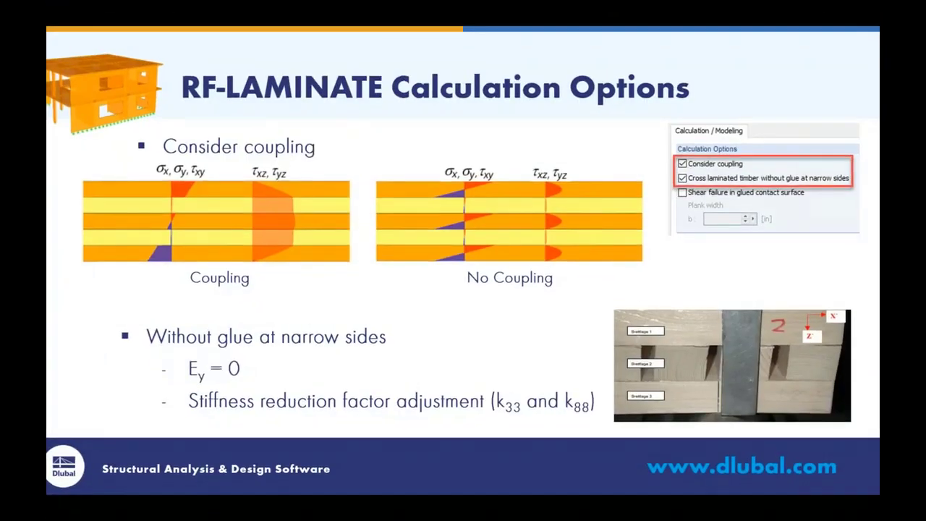
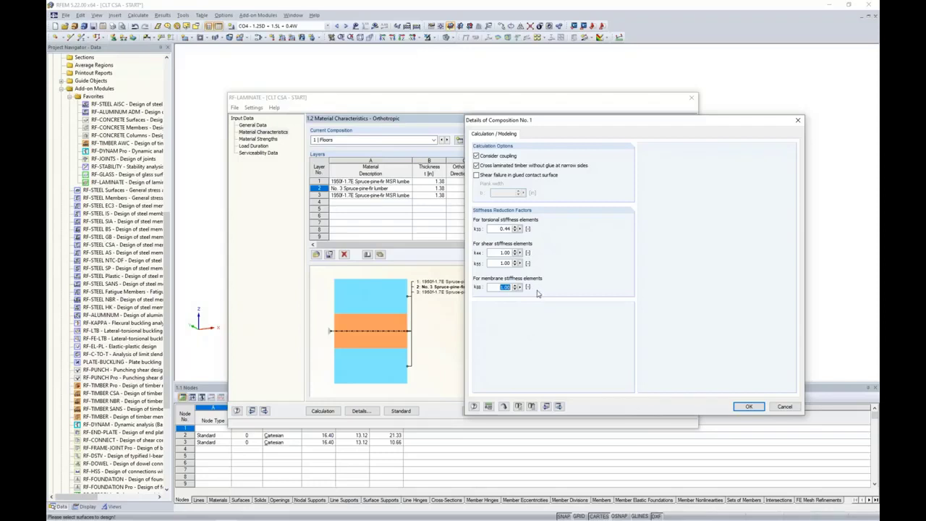
Set the Floors composition's membrane stiffness reduction factor k88 to 0.533 and accept the composition details.
type("0.533")
left_click(748, 406)
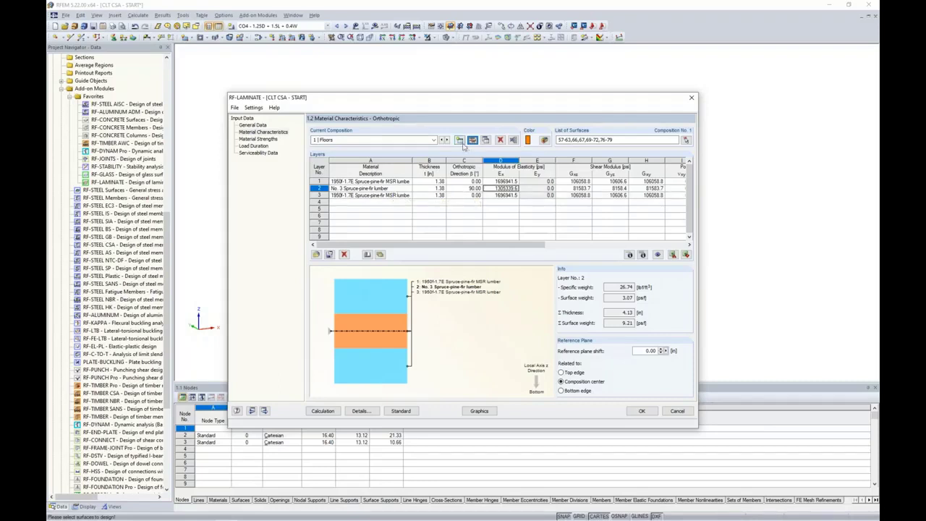
Create a second composition named Walls and set its display color to orange, RGB 255, 128, 0.
left_click(460, 140)
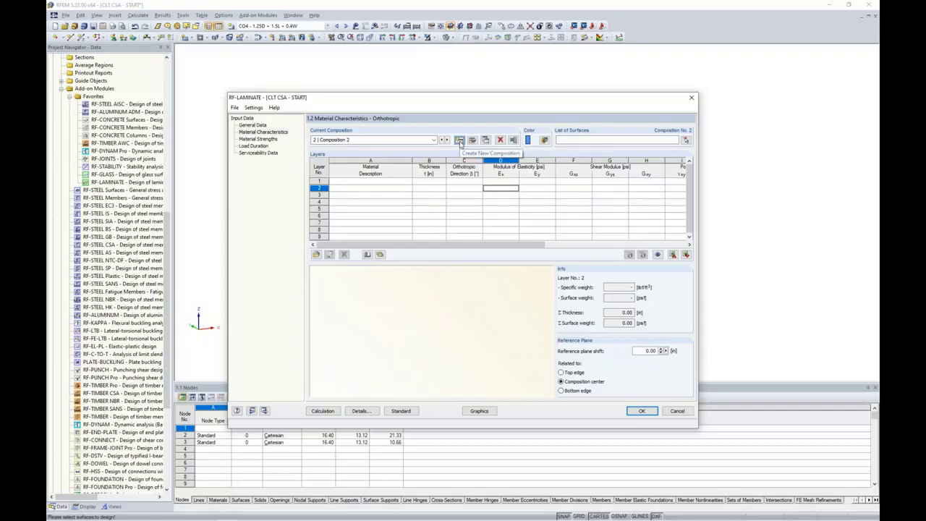
left_click(371, 140)
type("Walls")
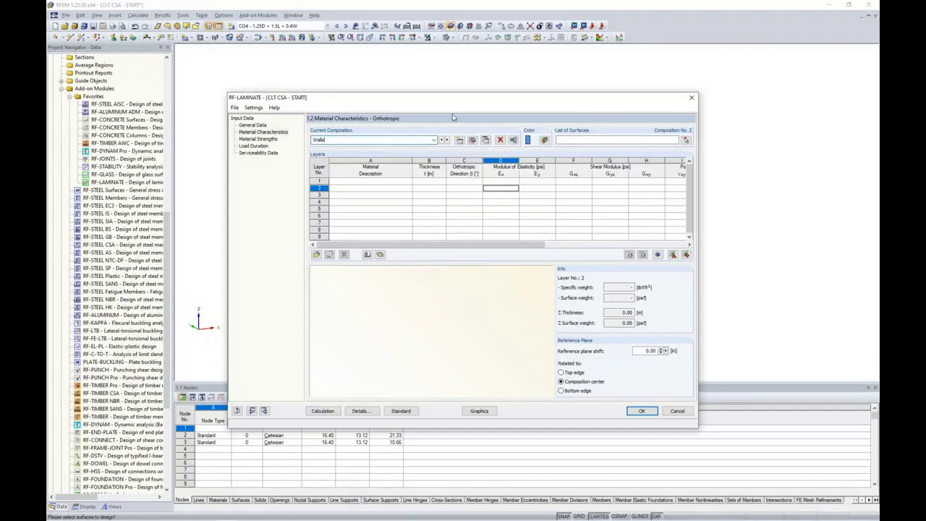
key("Return")
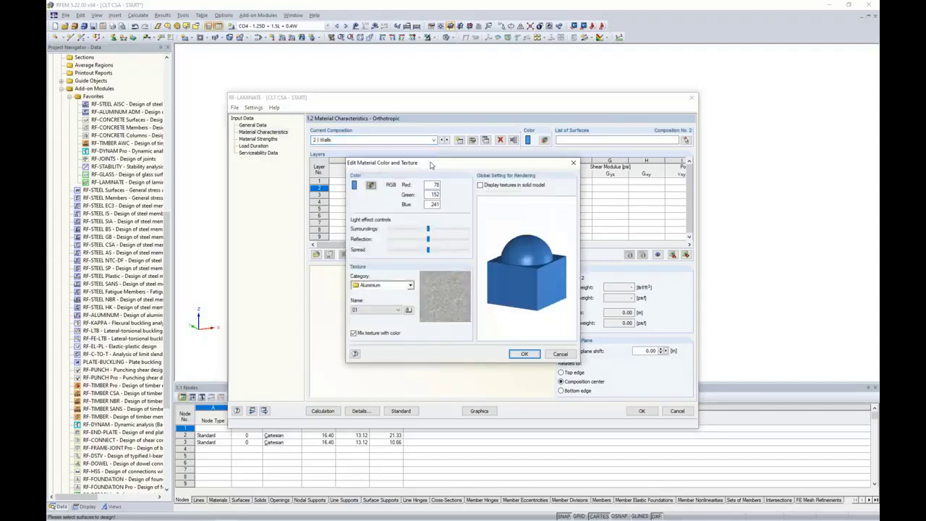
left_click(371, 185)
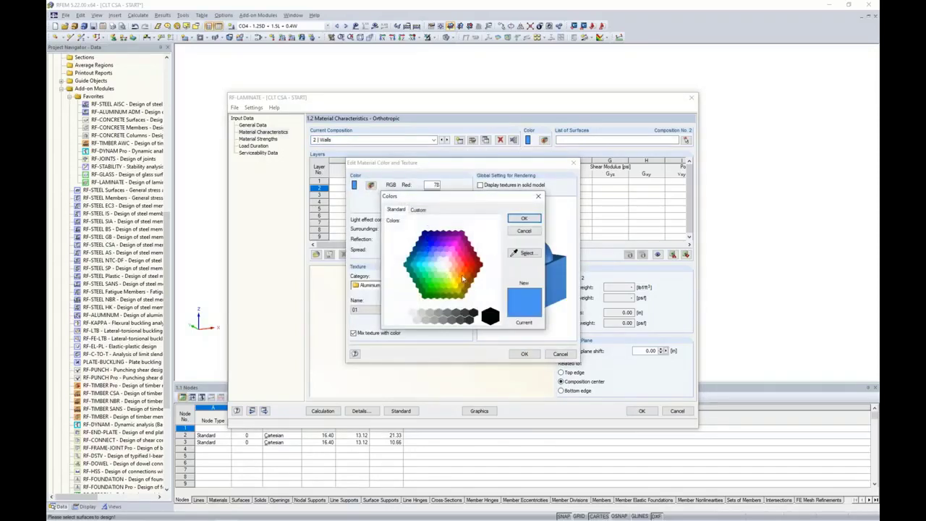
left_click(452, 277)
left_click(536, 218)
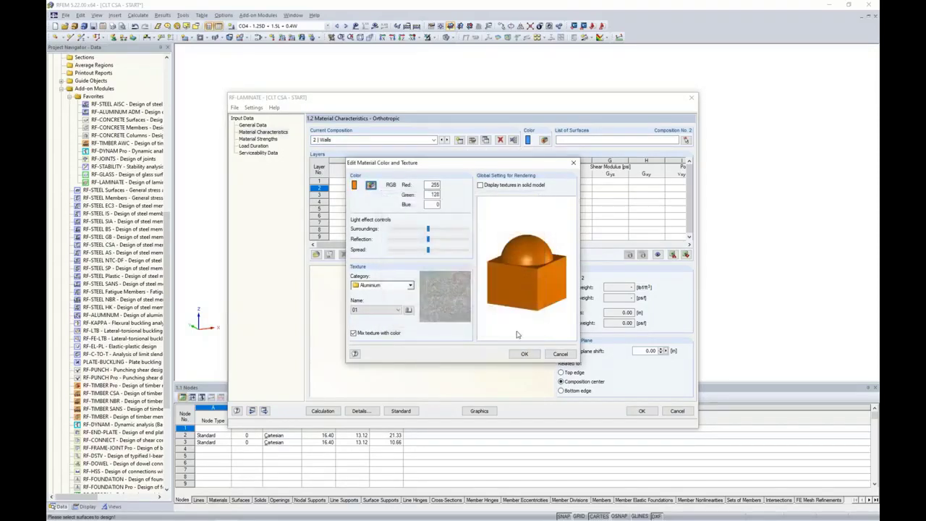
left_click(524, 354)
Assign all wall surfaces of both storeys (22,23,25-27,32,33,35-37,47-54,68,73-75) to the Walls composition by selecting them in the model.
left_click(687, 140)
middle_click_drag(673, 231, 614, 215, "ctrl")
left_click_drag(637, 211, 381, 210)
left_click_drag(631, 251, 373, 245)
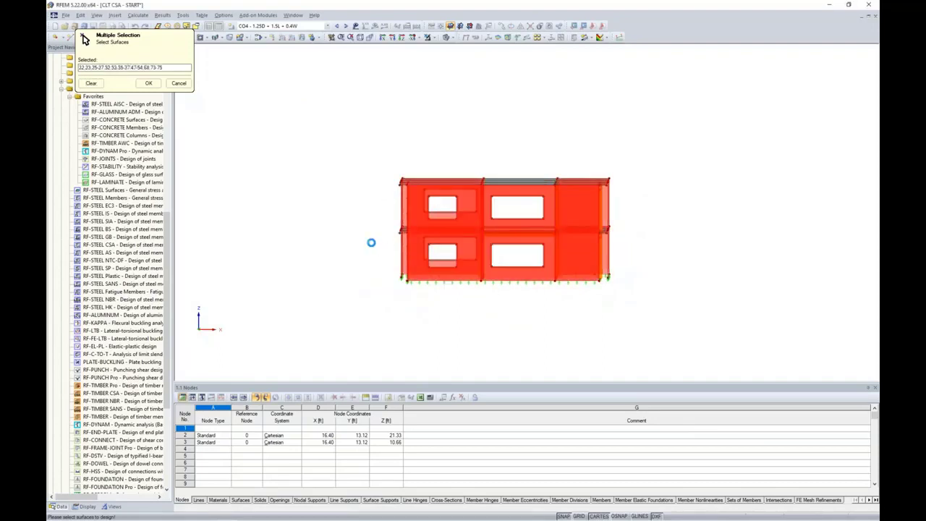
left_click(148, 84)
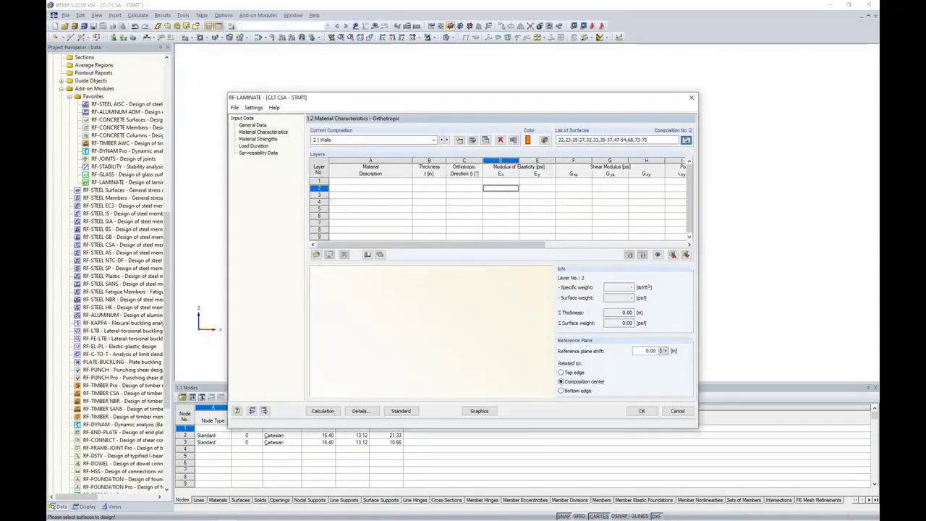
Import the 105mm CLT Grade E1 layers of ANSI/APA PRG 320 CLT - CAN into the Walls composition.
left_click(381, 256)
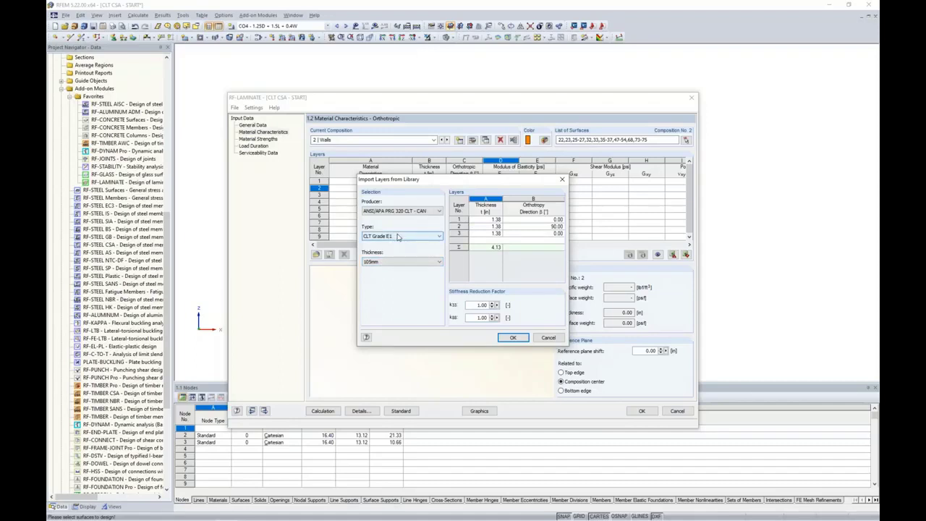
left_click(509, 338)
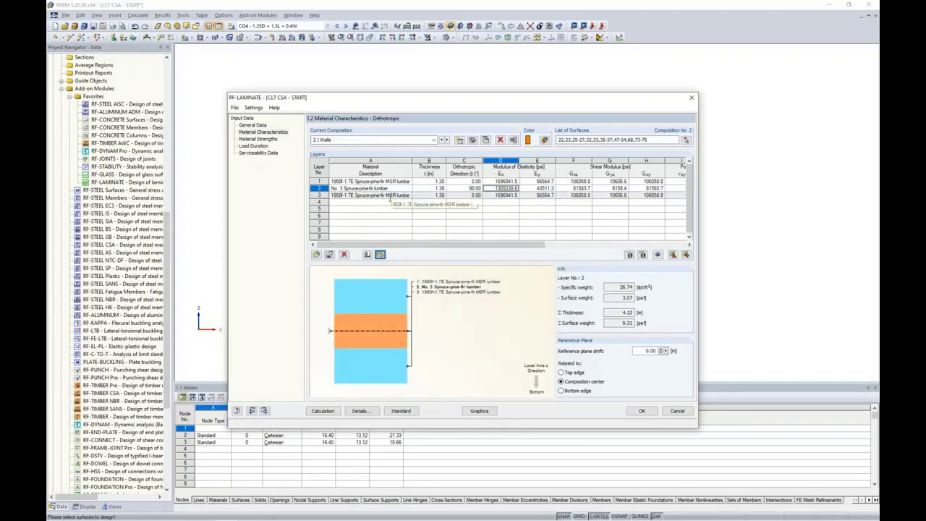
For the Walls composition, enable CLT without glue at narrow sides and shear failure in glued contact surface, with a 4 in plank width.
left_click(473, 141)
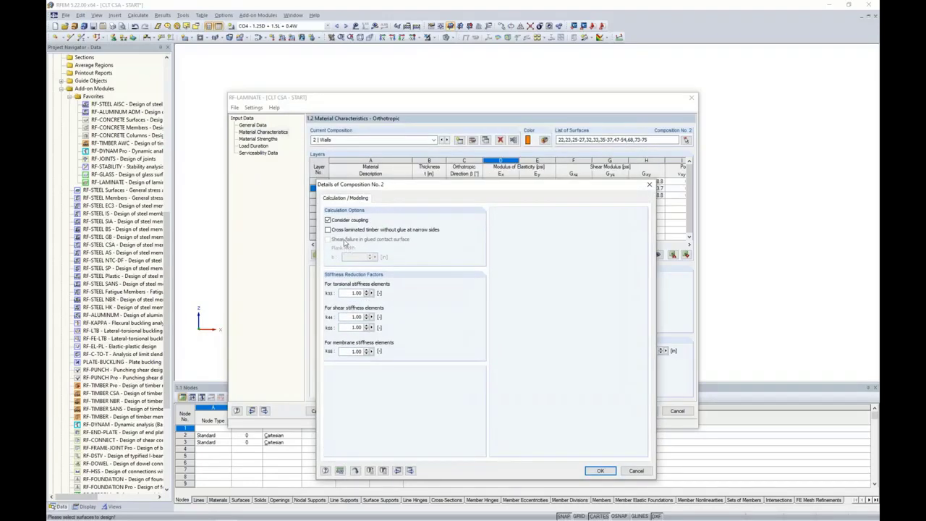
left_click(328, 230)
left_click(327, 239)
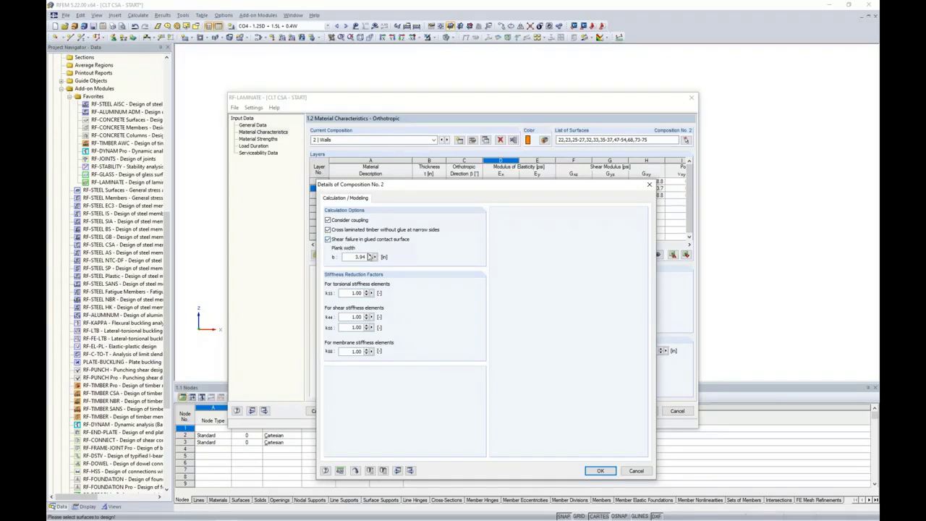
double_click(355, 256)
type("4.")
Set the Walls composition's stiffness reduction factors k33 to 0.433 and k88 to 0.533, and accept the details.
double_click(355, 293)
type("0.433")
double_click(355, 351)
type("0.533")
left_click(599, 471)
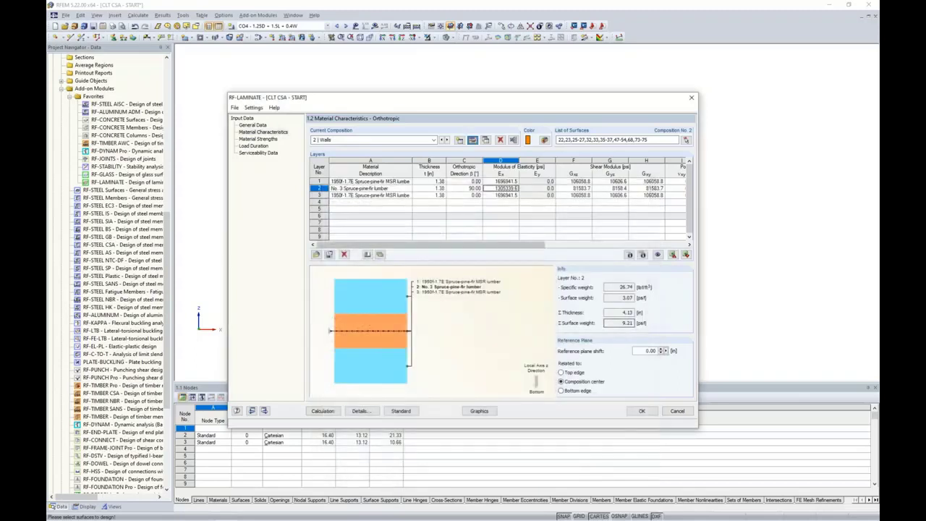
Examine the partial stiffness matrix elements of Walls layer 1 and the extended stiffness matrix elements of the composition.
left_click(409, 181)
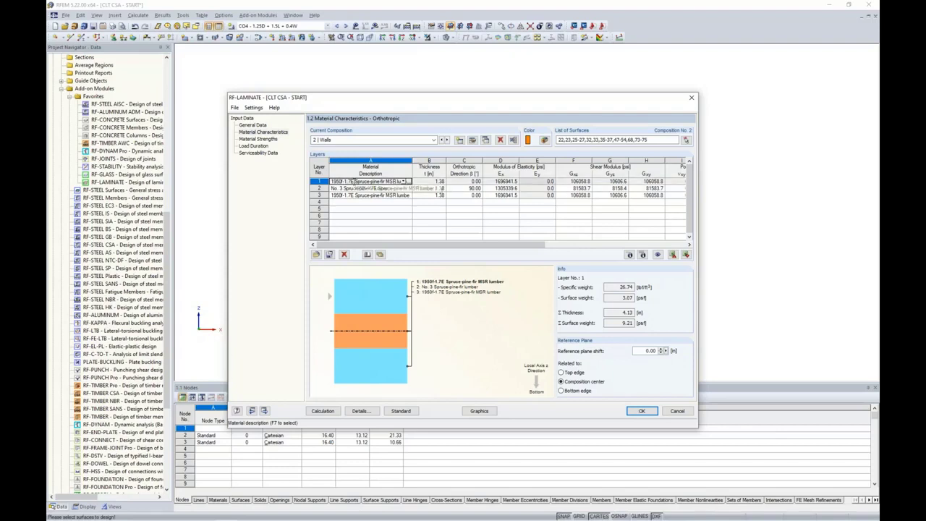
left_click(628, 255)
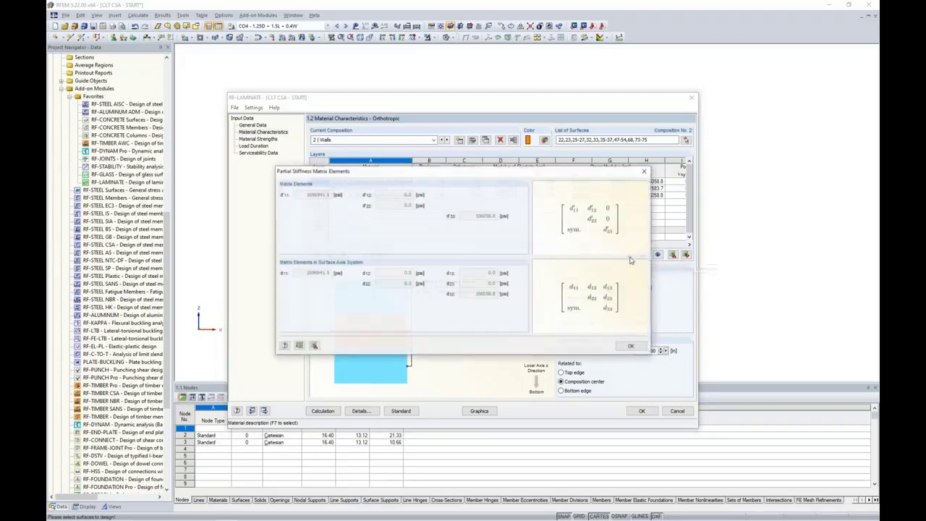
left_click_drag(587, 173, 513, 209)
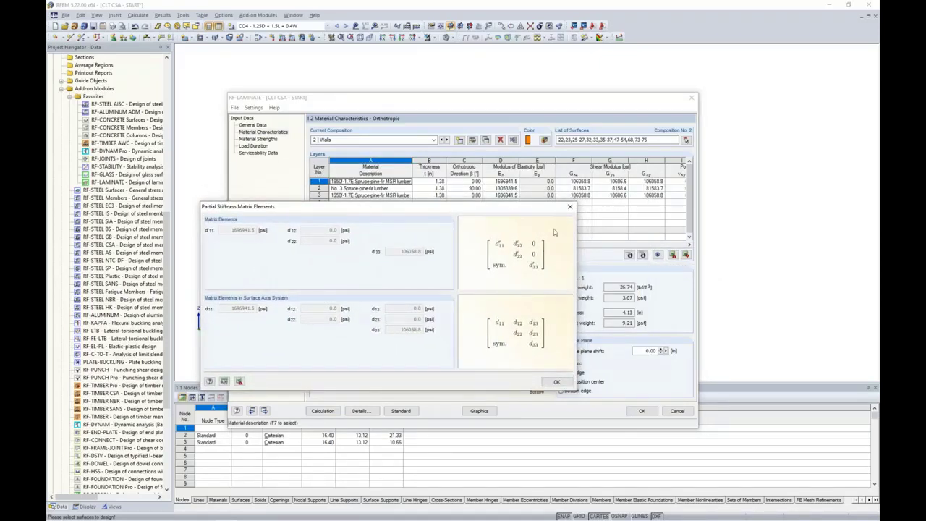
left_click(569, 207)
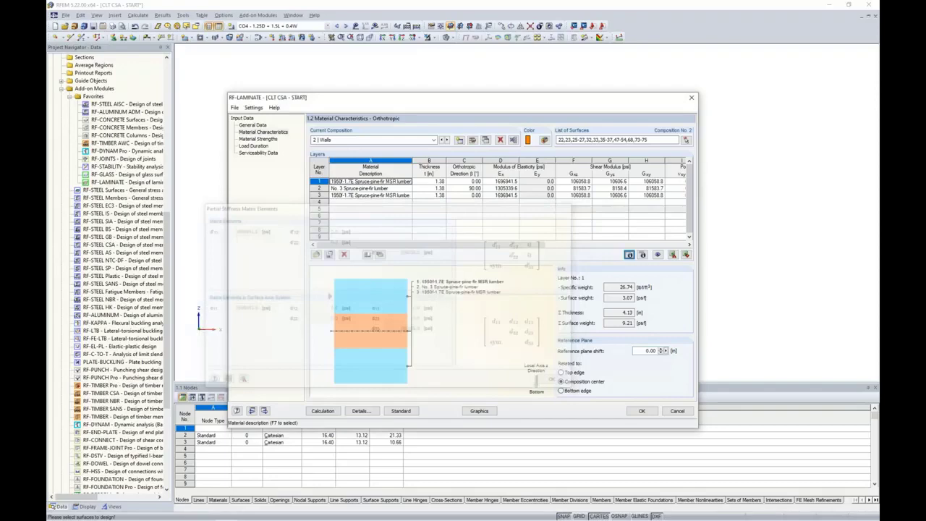
left_click(642, 256)
left_click_drag(584, 152, 533, 219)
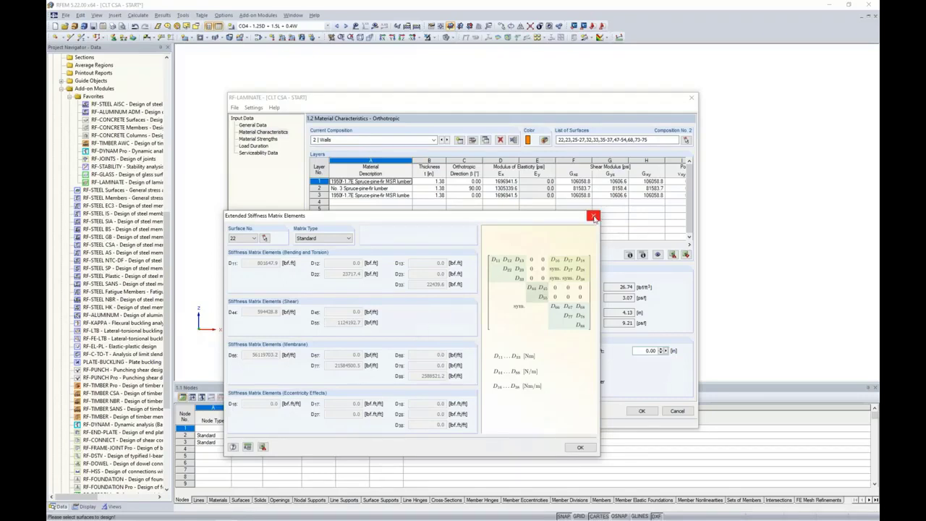
Close the extended stiffness matrix and review the material strengths of the Walls and Floors compositions.
left_click(593, 215)
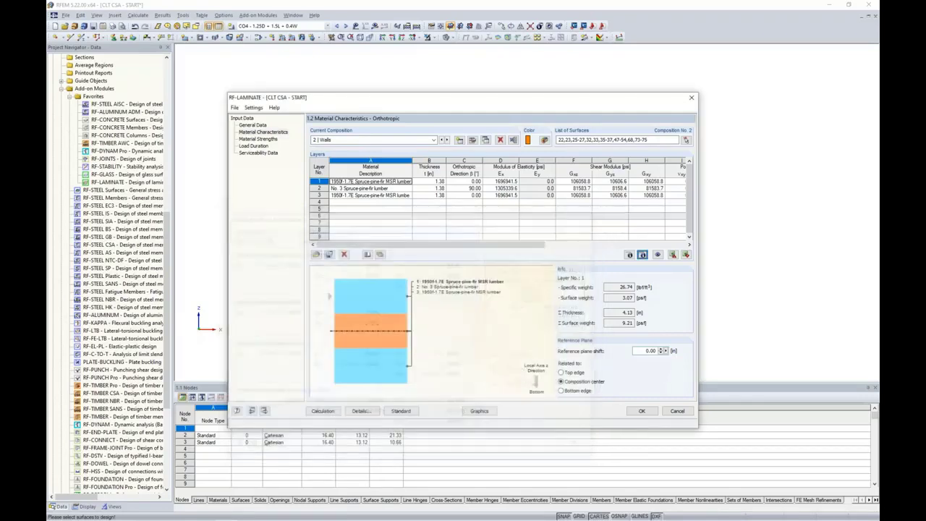
left_click(261, 140)
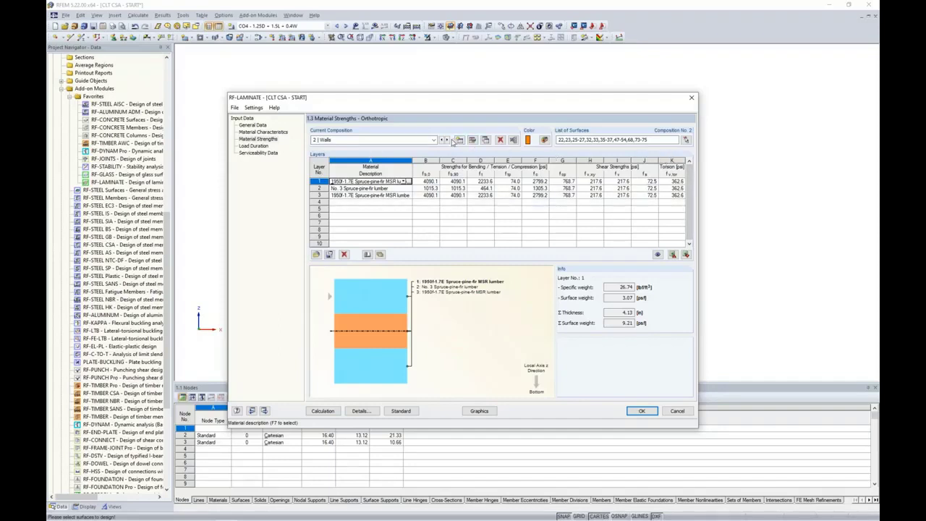
left_click(444, 141)
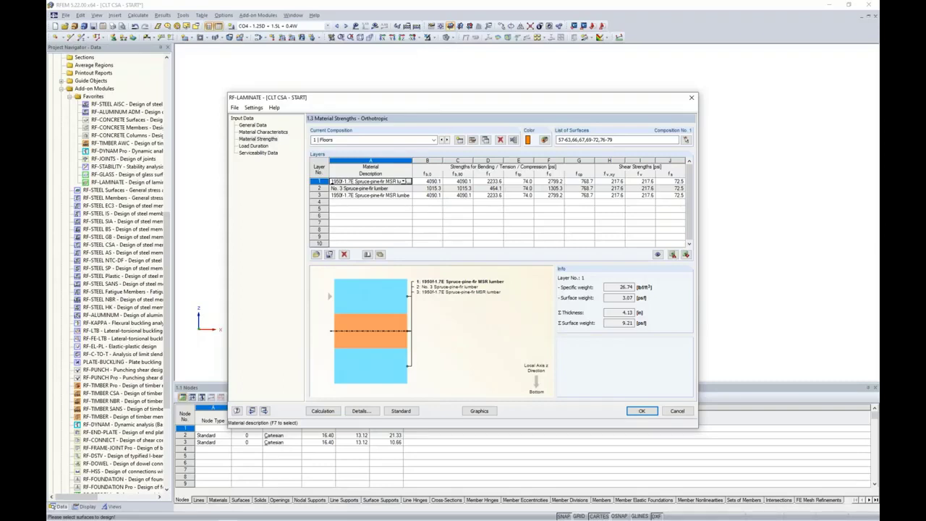
Review the CSA O86-14 load duration, resistance and additional modification factors, then switch to the presentation slide on modification factors.
left_click(397, 414)
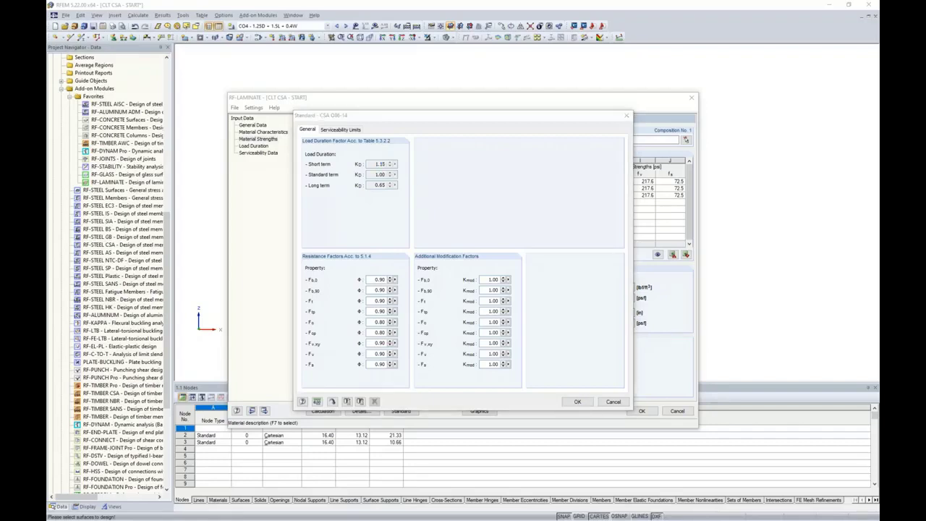
key("super+Tab")
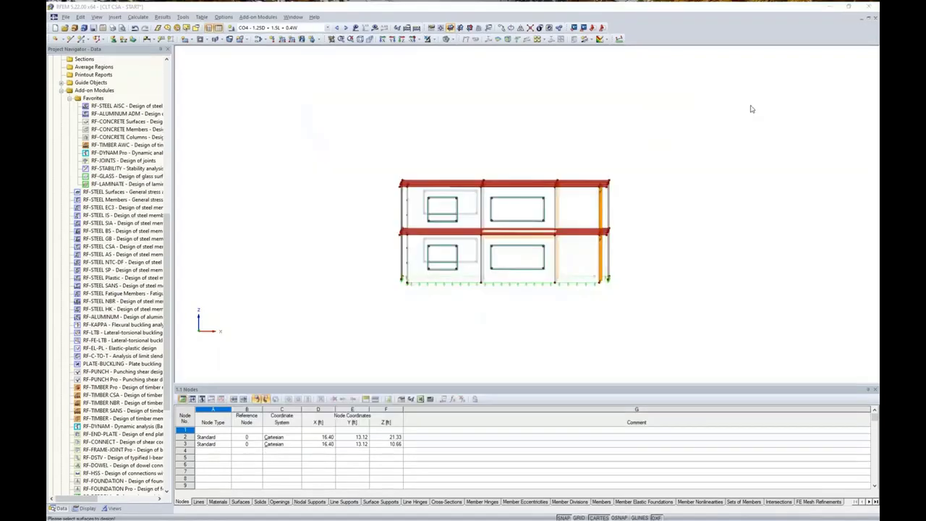
left_click(380, 126)
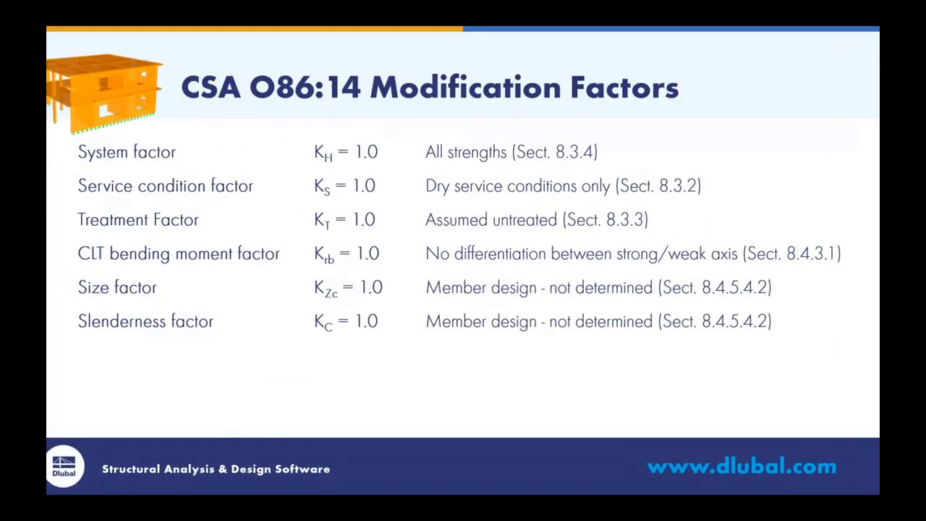
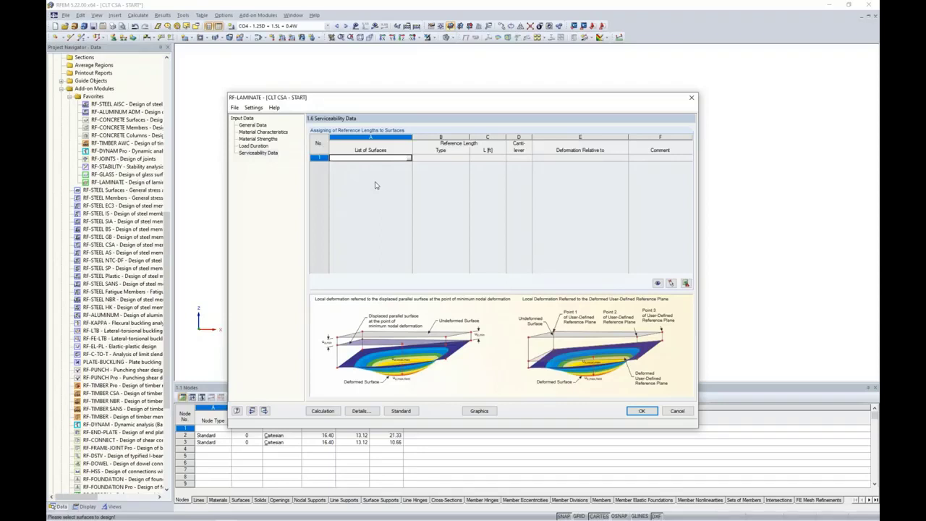
Assign the roof surfaces 57-63,76,79 to the first row of the serviceability data by picking them in the model.
left_click(409, 158)
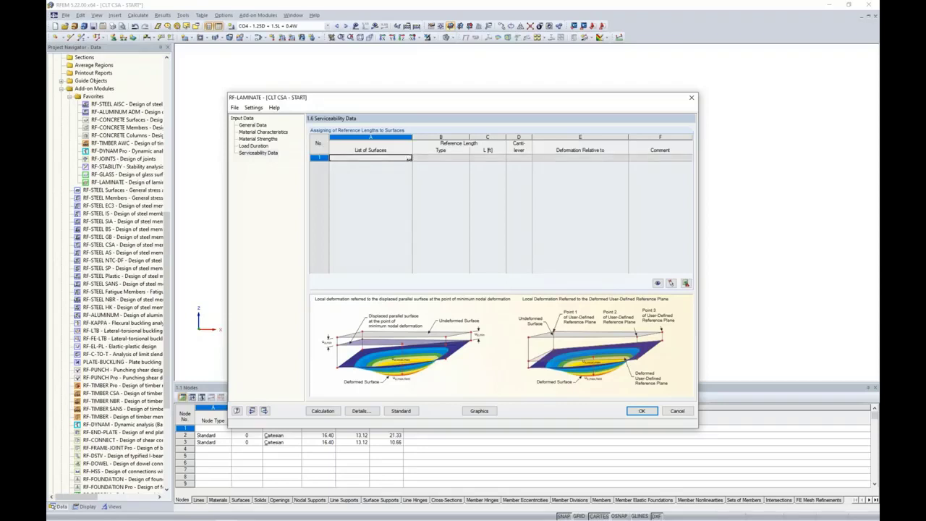
left_click(408, 158)
left_click_drag(362, 152, 645, 196)
middle_click_drag(642, 202, 647, 221, "ctrl")
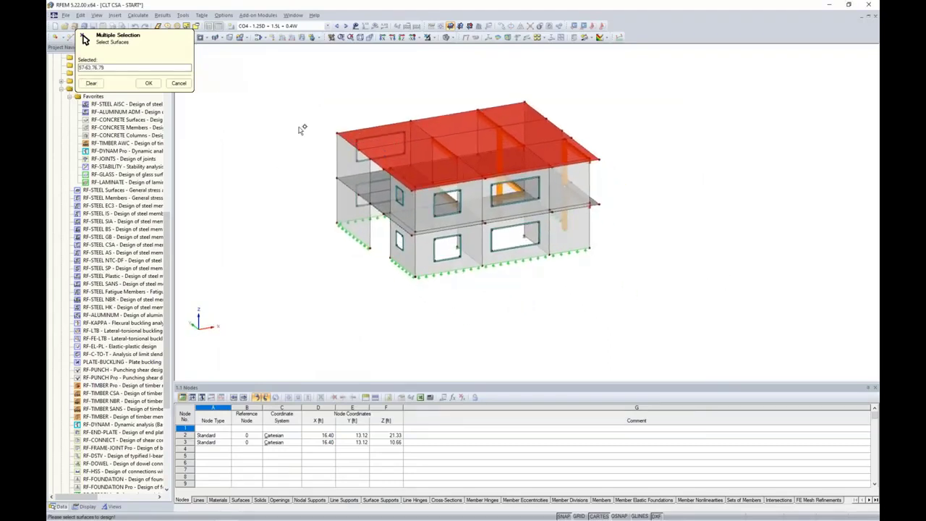
left_click(148, 83)
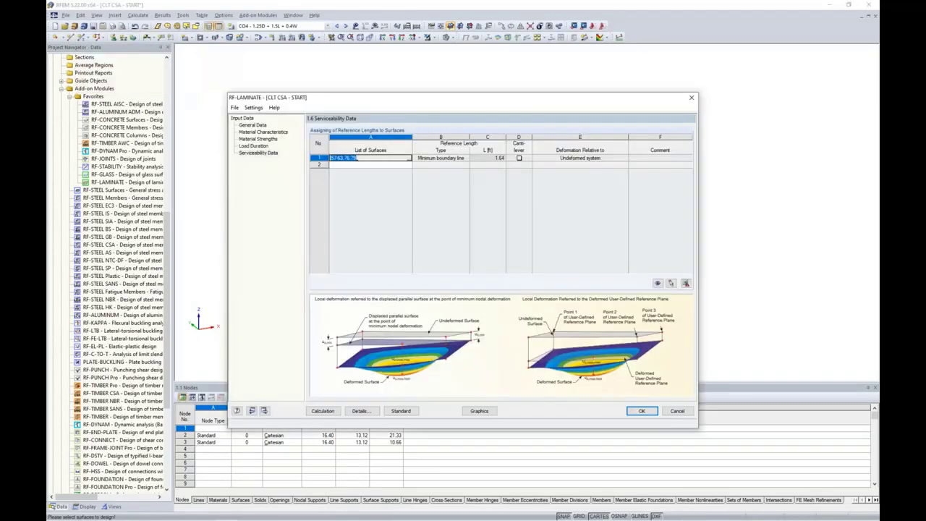
Set the roof surfaces' reference length type to Maximum boundary line, with deformation relative to the undeformed system.
key("Tab")
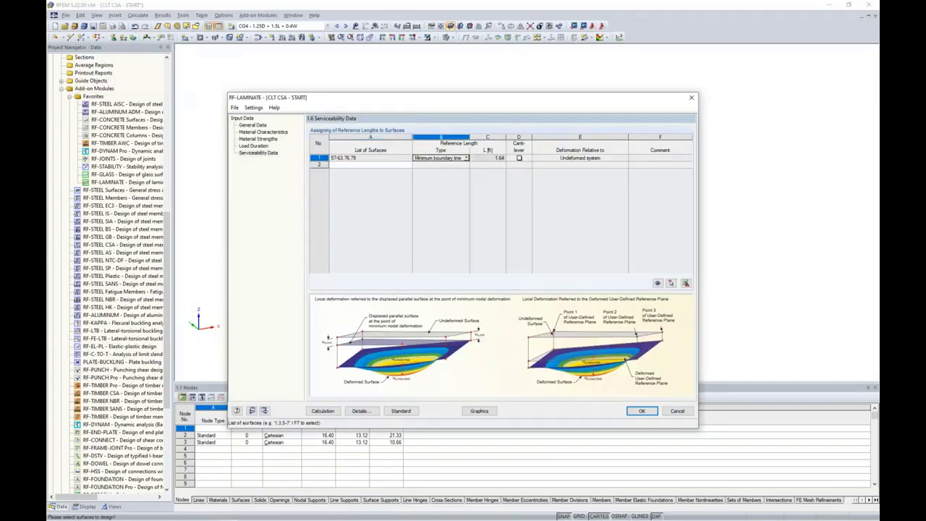
left_click(466, 158)
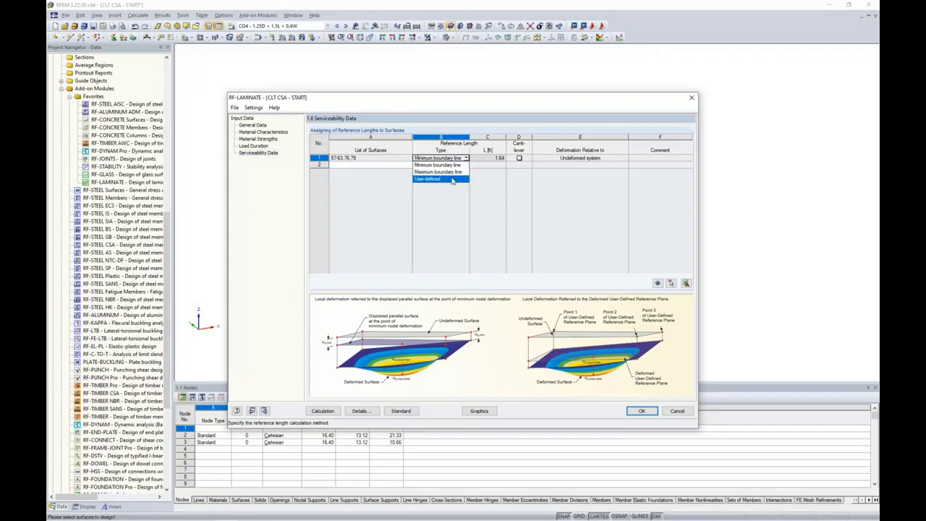
left_click(449, 172)
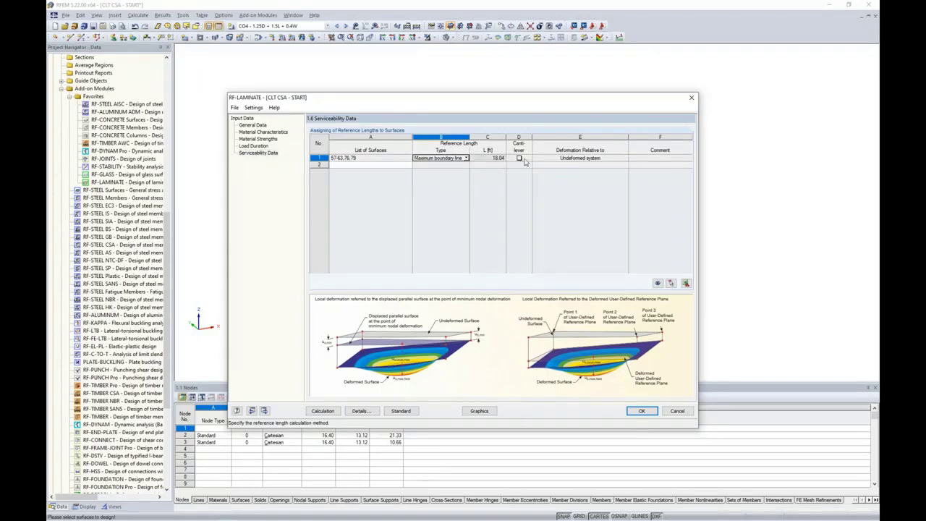
left_click(548, 161)
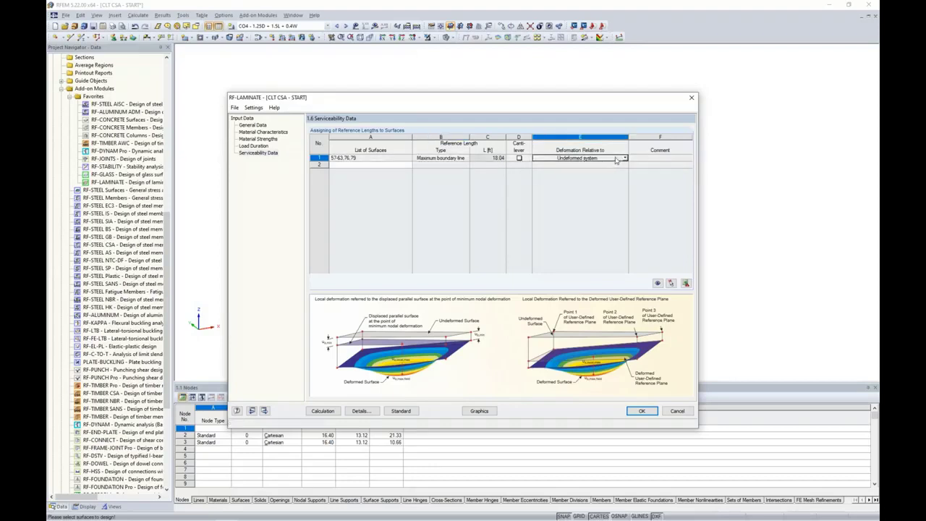
left_click(624, 157)
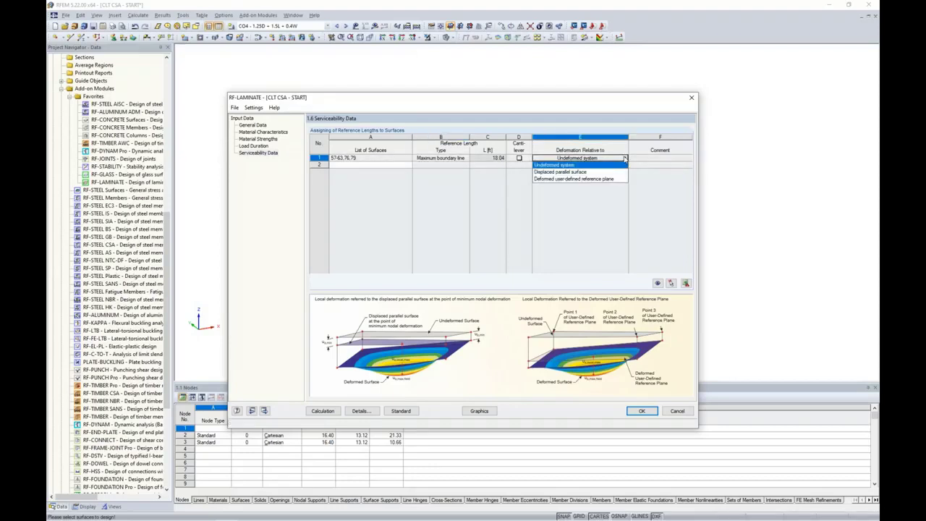
left_click(577, 164)
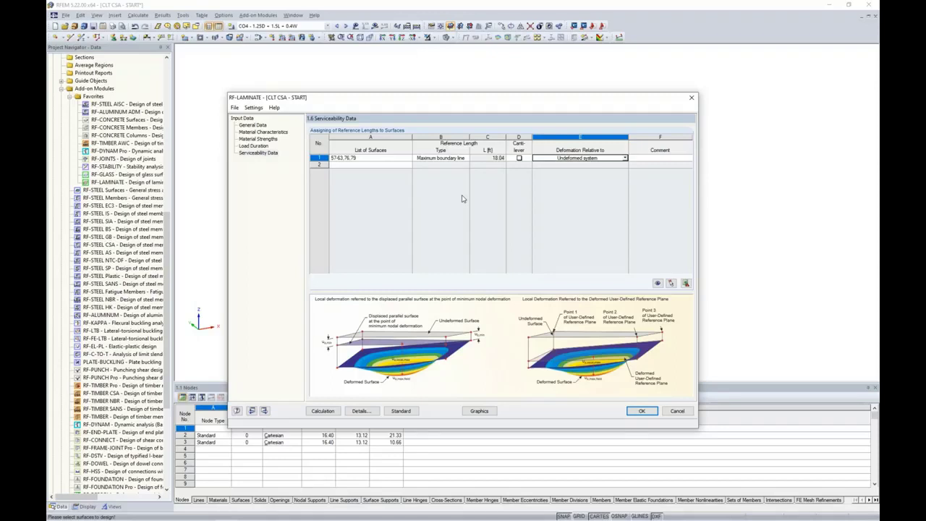
Review the deflection limits for live, permanent and total design situations in the CSA O86-14 standard settings.
left_click(402, 411)
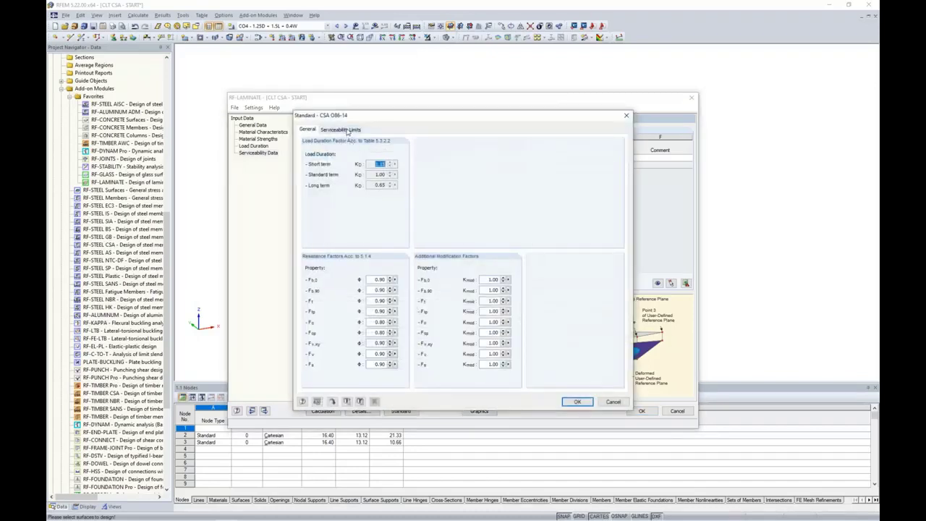
left_click(346, 129)
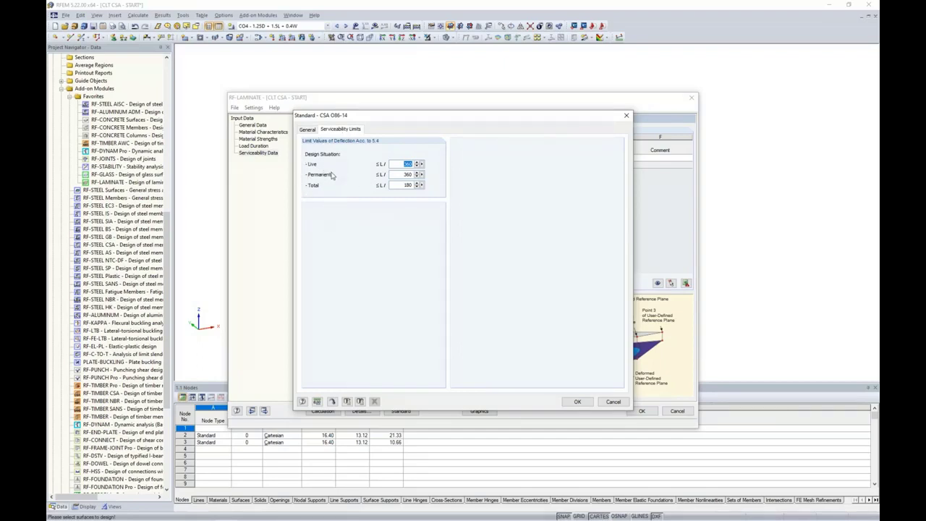
left_click(396, 164)
left_click(577, 402)
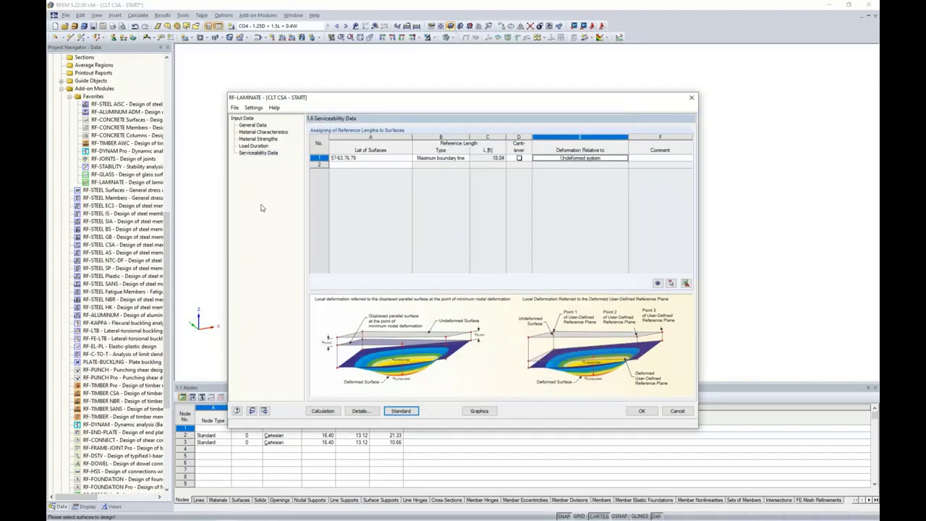
Set the serviceability design situation of CO11 to CO14 to Permanent and accept the RF-LAMINATE input.
left_click(254, 124)
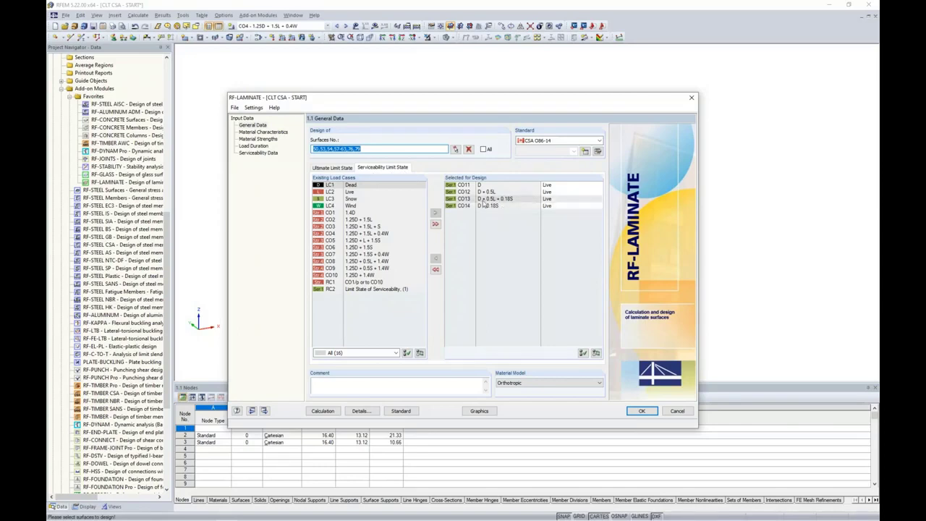
left_click(555, 186)
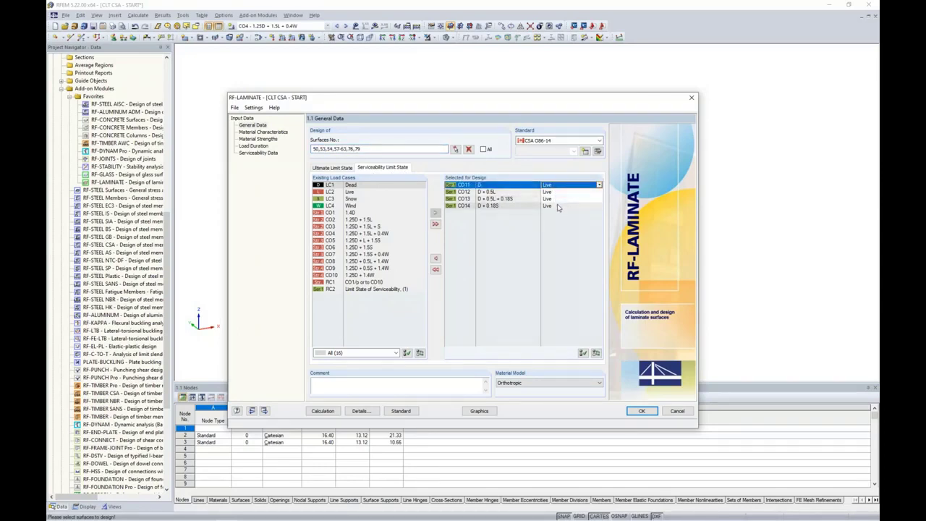
left_click(558, 208, "shift")
left_click(599, 186)
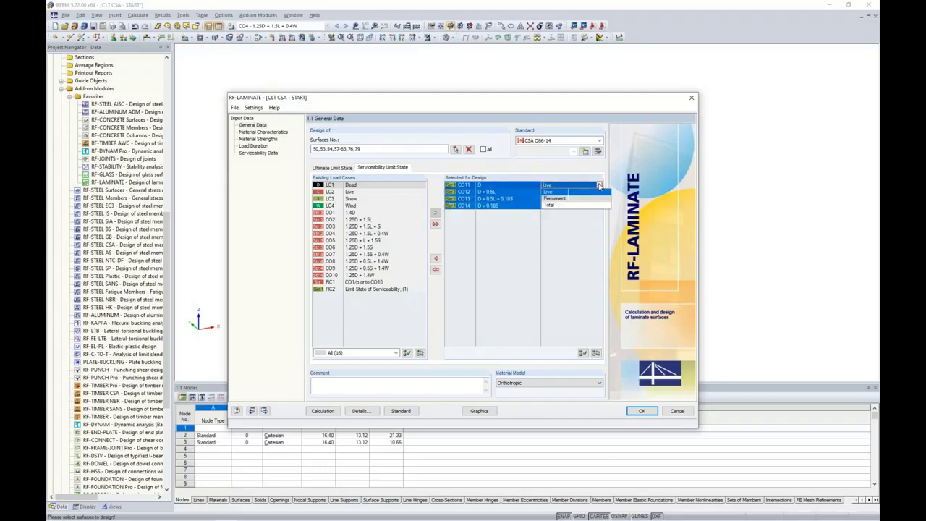
left_click(553, 199)
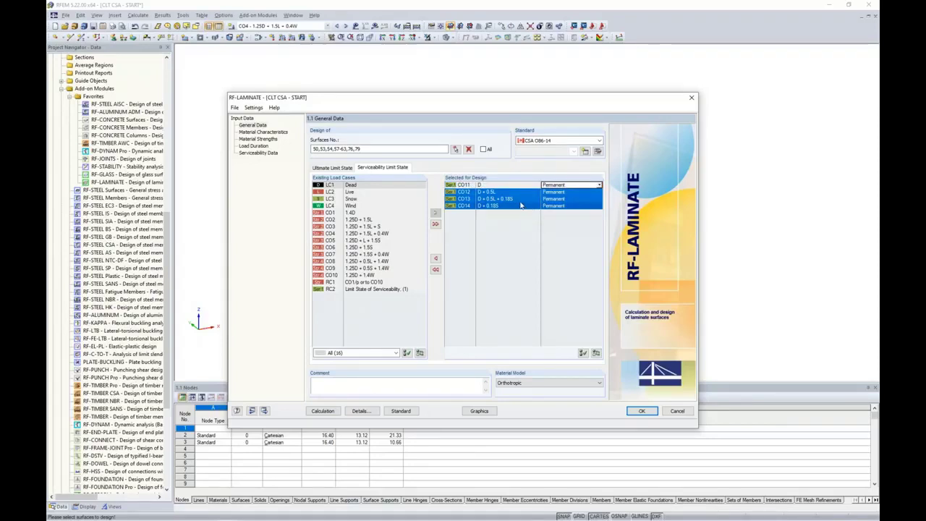
left_click(519, 200)
left_click(518, 206)
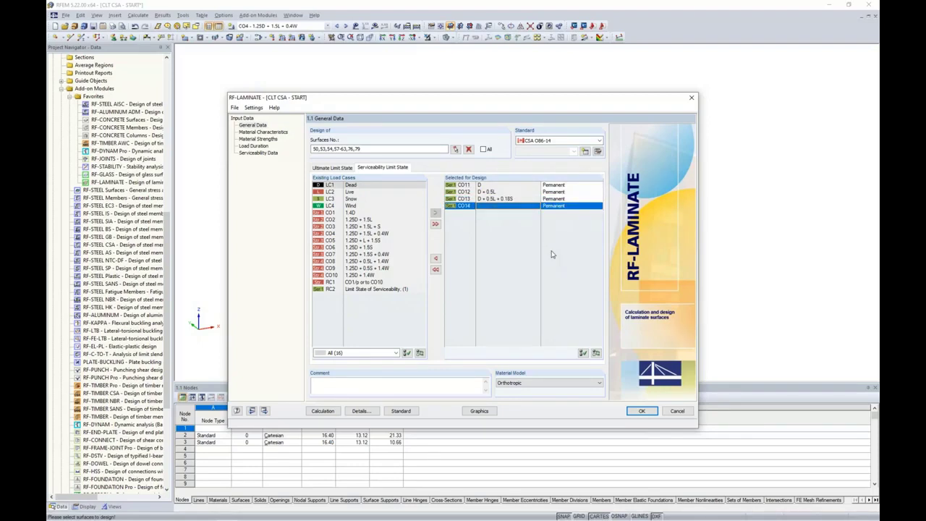
left_click(638, 414)
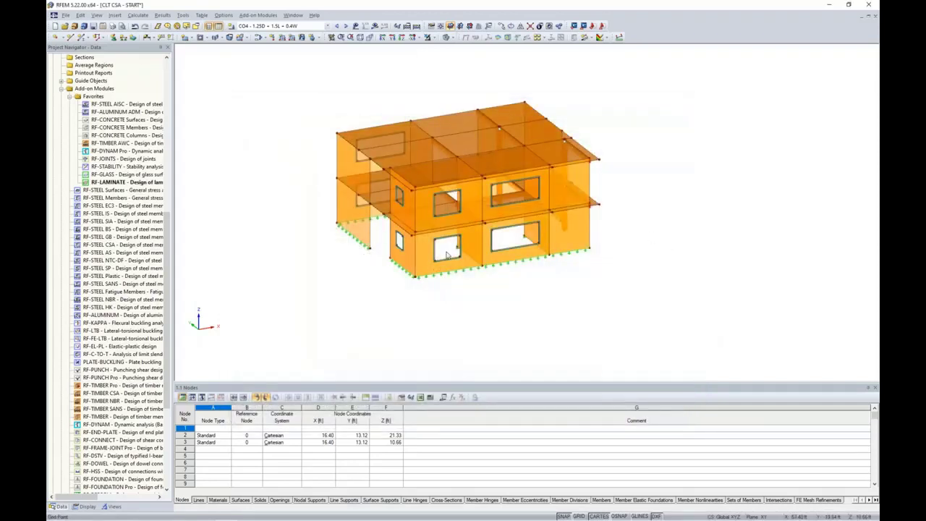
Examine the laminate material, thickness and stiffness matrix elements of wall surface 32 without changing them.
middle_click_drag(417, 229, 446, 231, "ctrl")
scroll(446, 231, "down", 1)
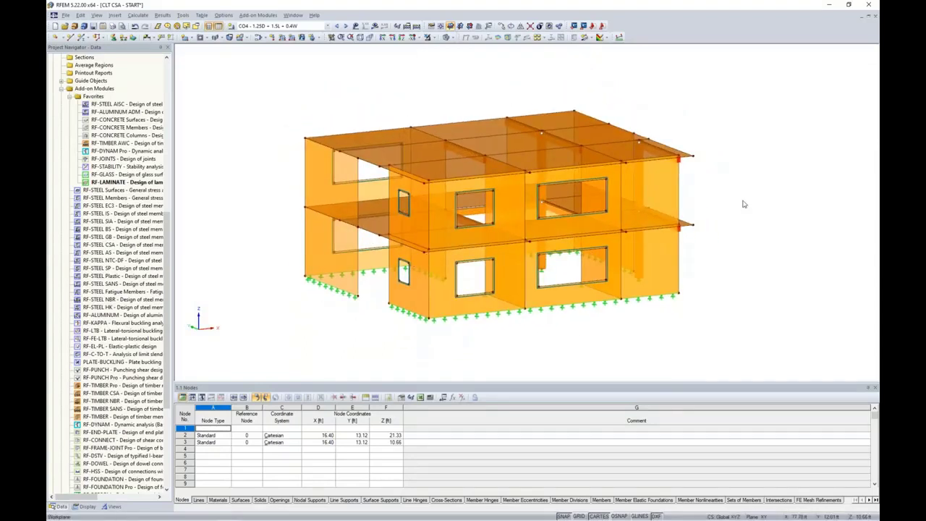
double_click(334, 193)
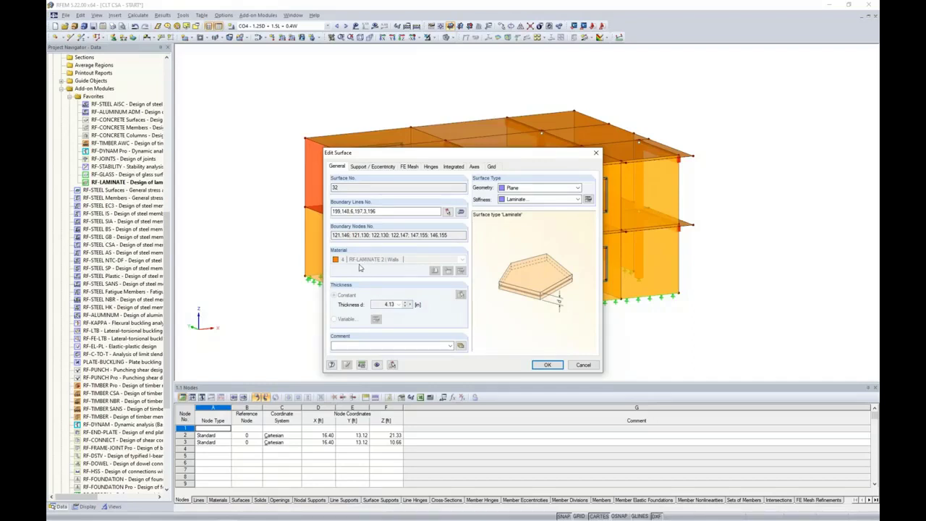
left_click(386, 304)
left_click(588, 200)
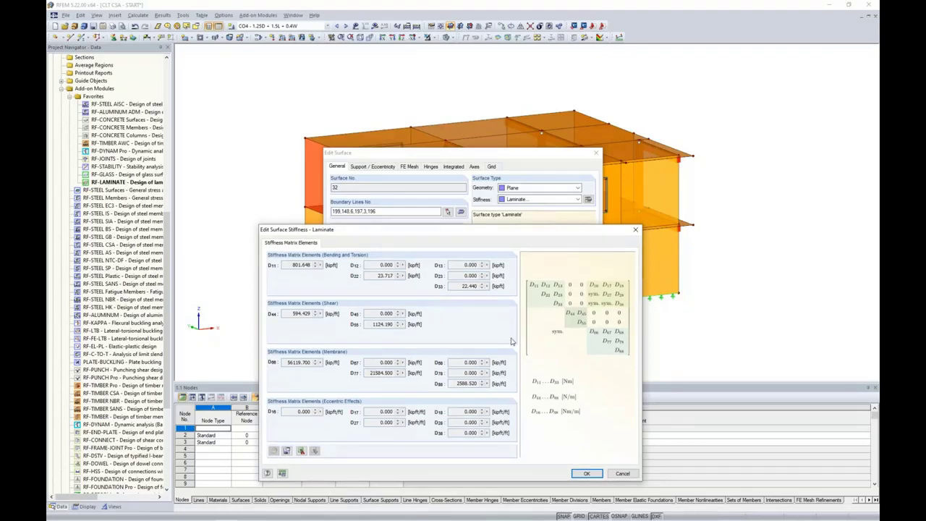
left_click(614, 474)
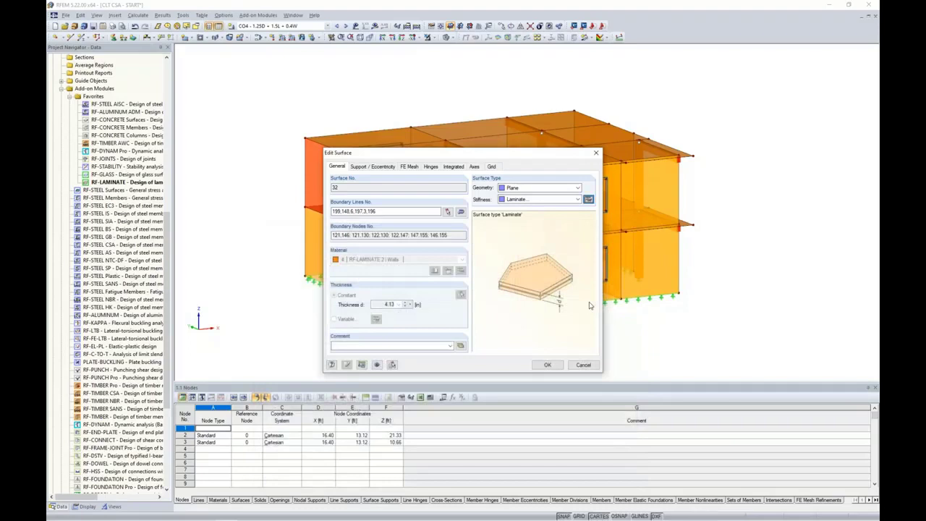
left_click(583, 364)
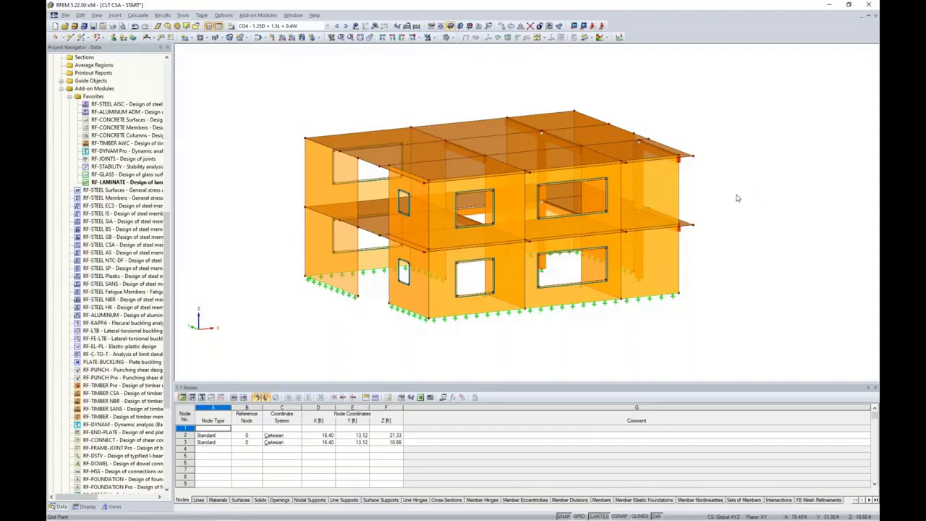
middle_click_drag(738, 198, 692, 234, "ctrl")
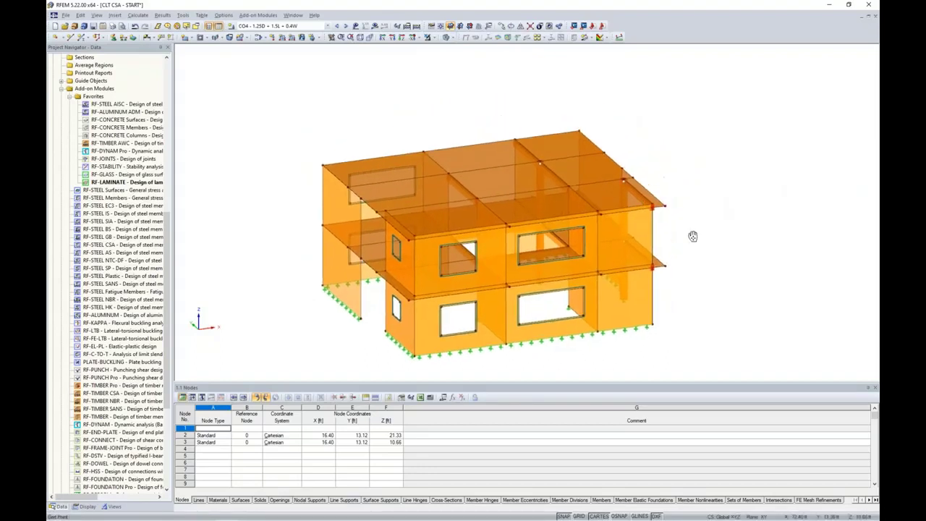
scroll(669, 226, "up", 4)
scroll(676, 220, "down", 4)
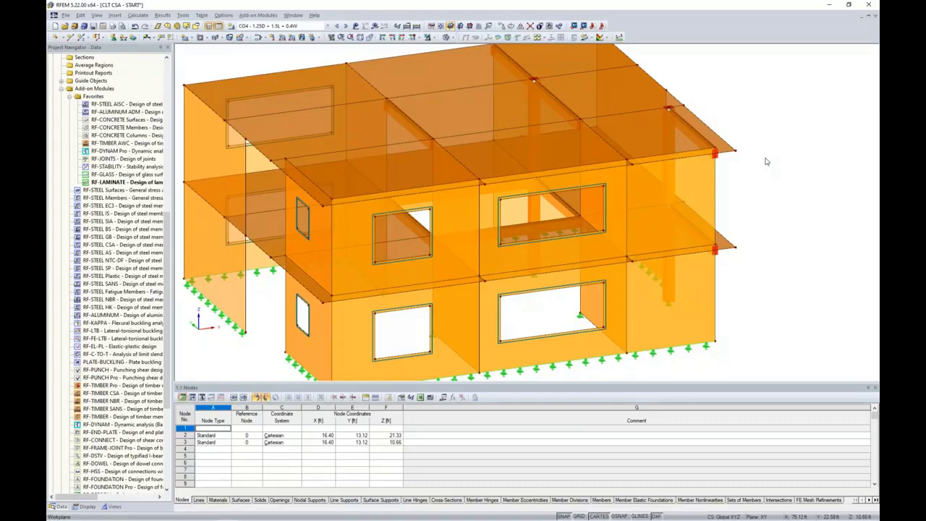
scroll(737, 175, "down", 1)
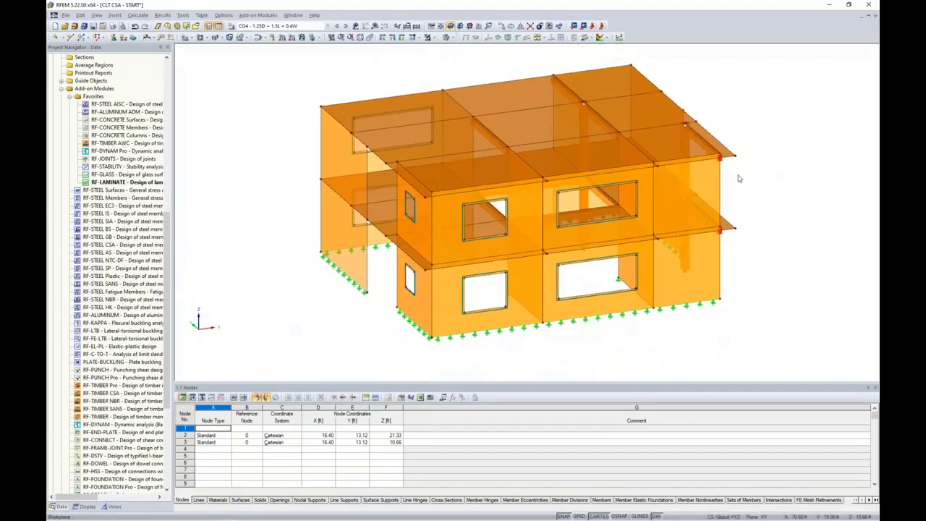
middle_click_drag(739, 178, 562, 214, "ctrl")
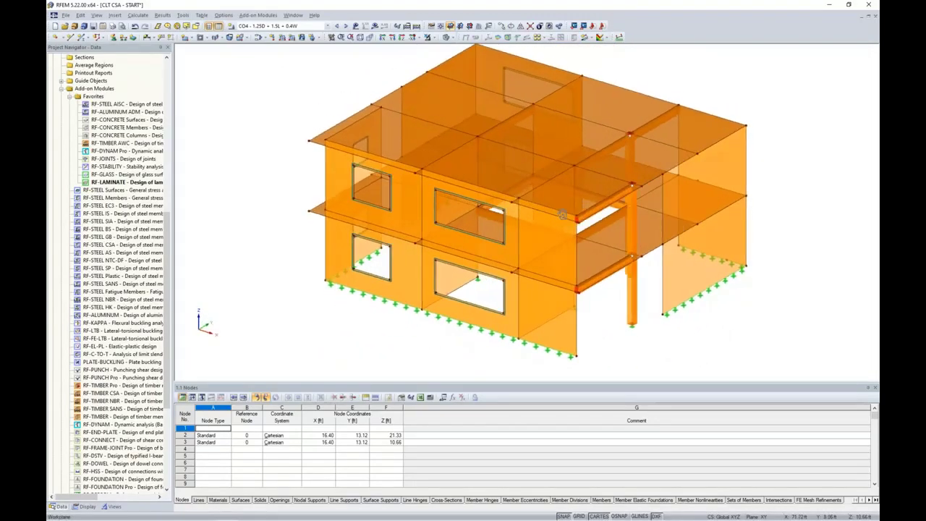
scroll(561, 212, "up", 4)
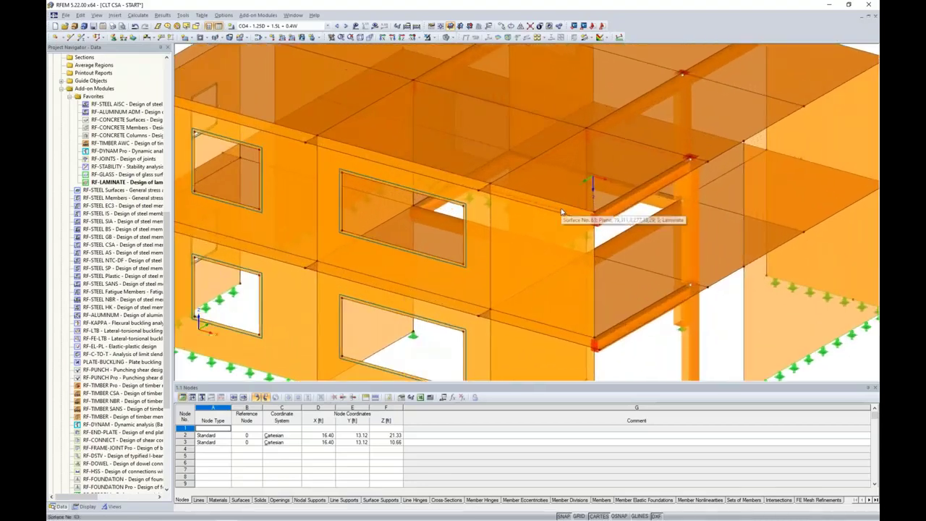
Isolate the corner roof surface 63 and its edge beam so only these objects are shown in visibility mode.
scroll(561, 211, "up", 1)
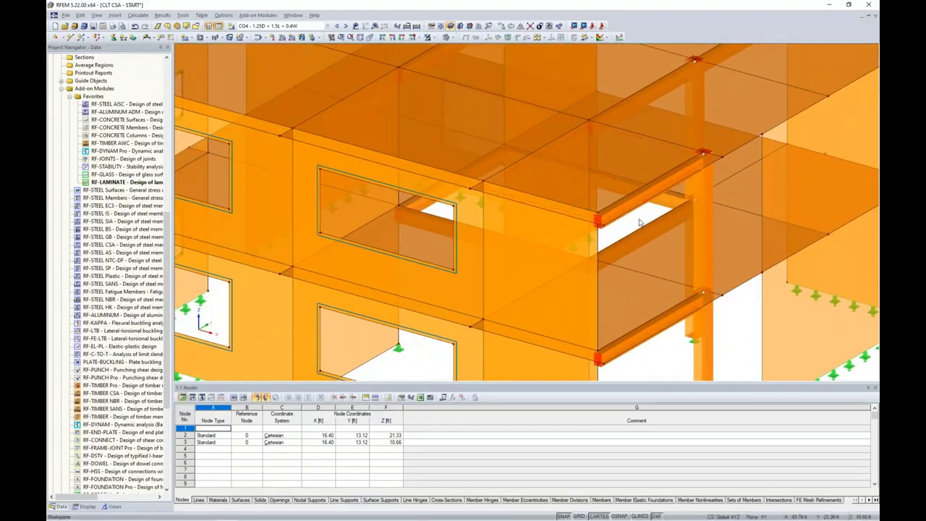
left_click(615, 195)
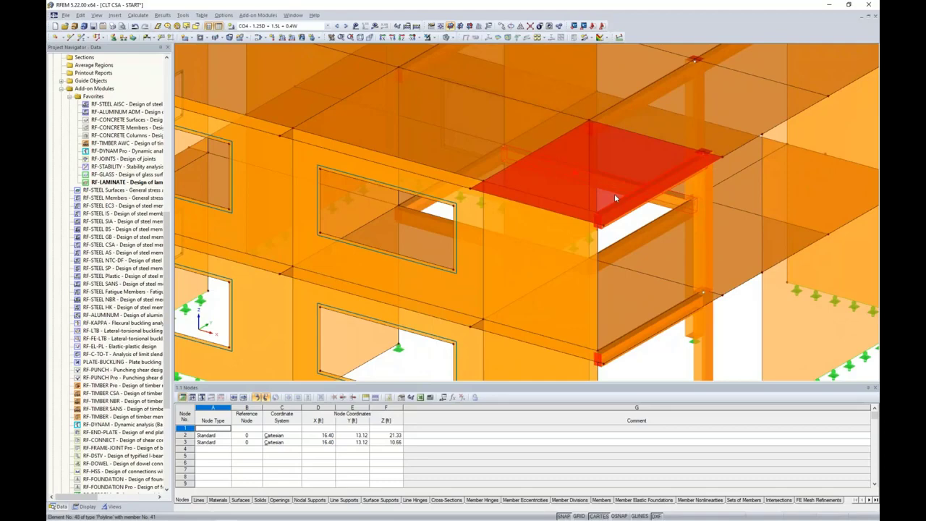
left_click(624, 216)
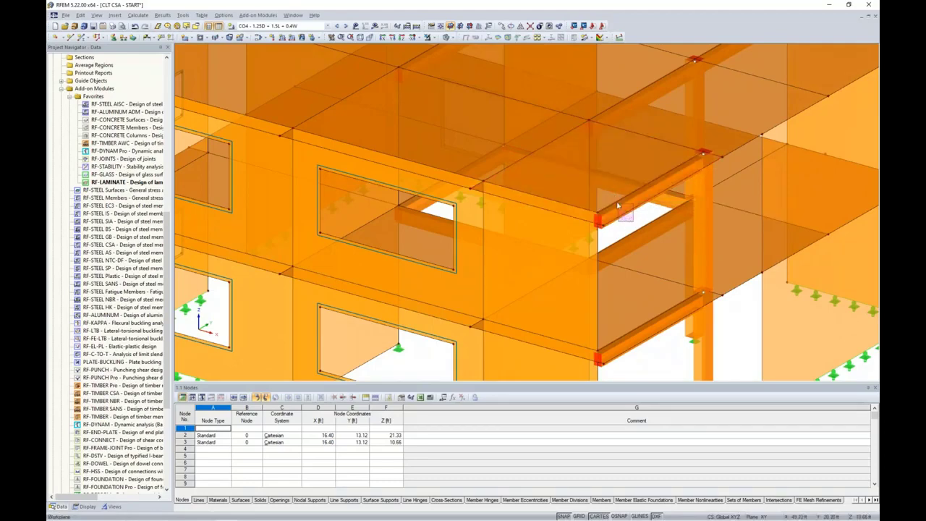
left_click(613, 196)
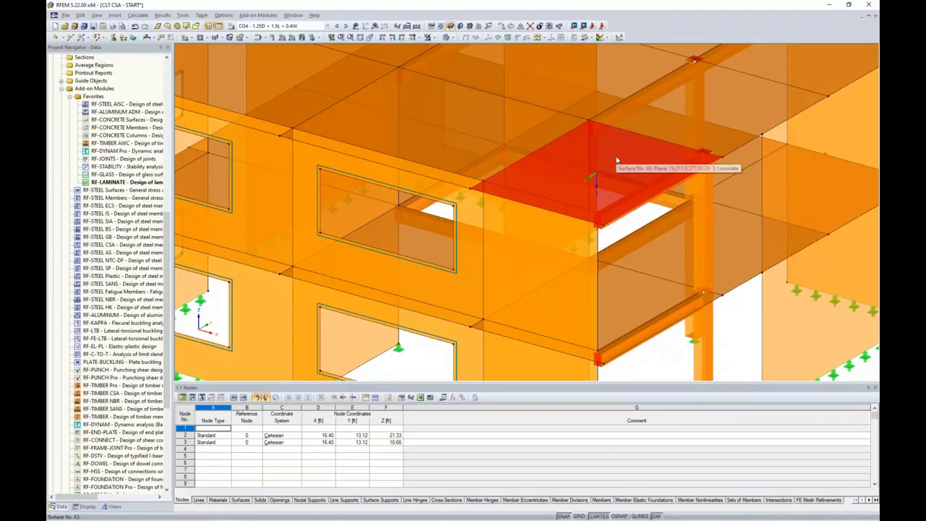
left_click(429, 37)
left_click(438, 51)
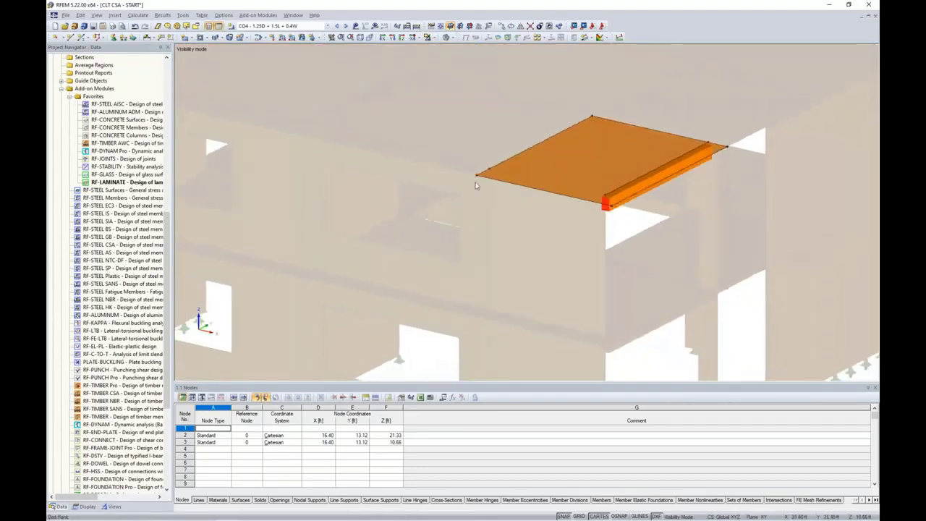
Start a new line release and assign it to line 31 along the edge beam.
scroll(103, 272, "up", 15)
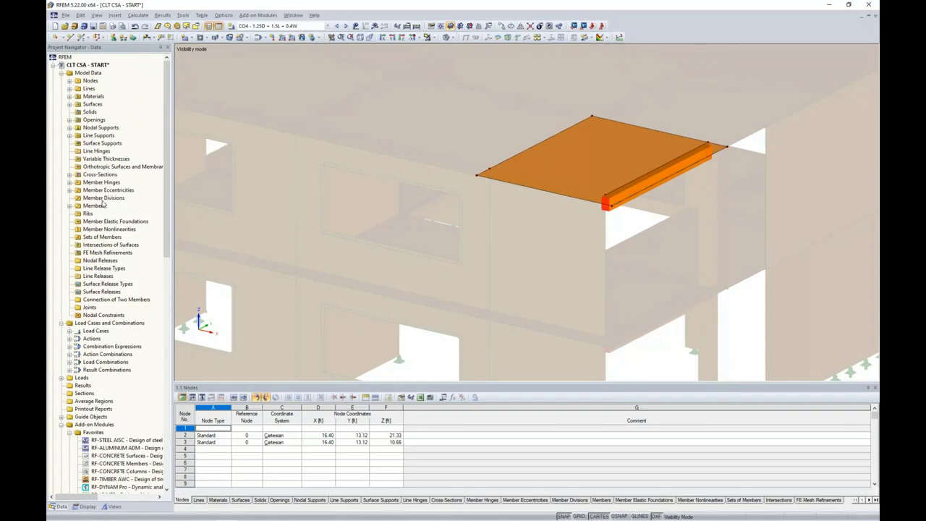
right_click(95, 277)
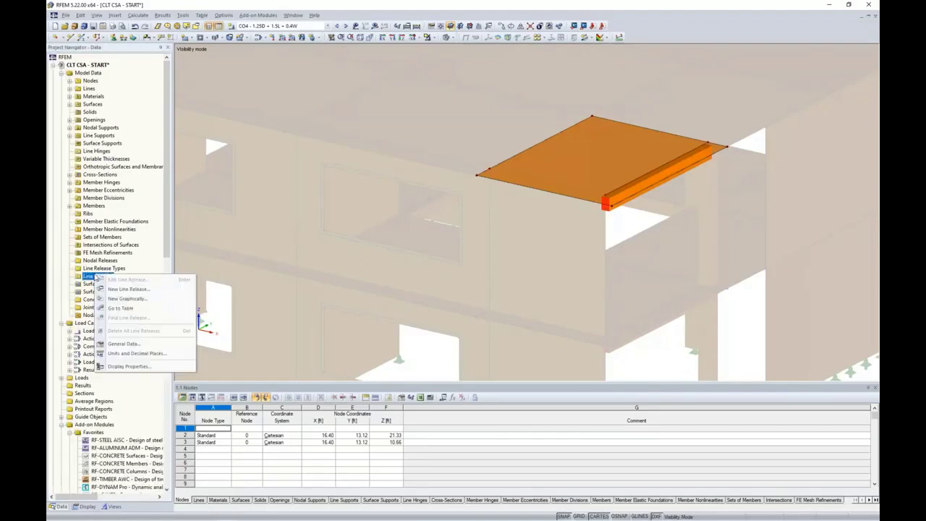
left_click(118, 290)
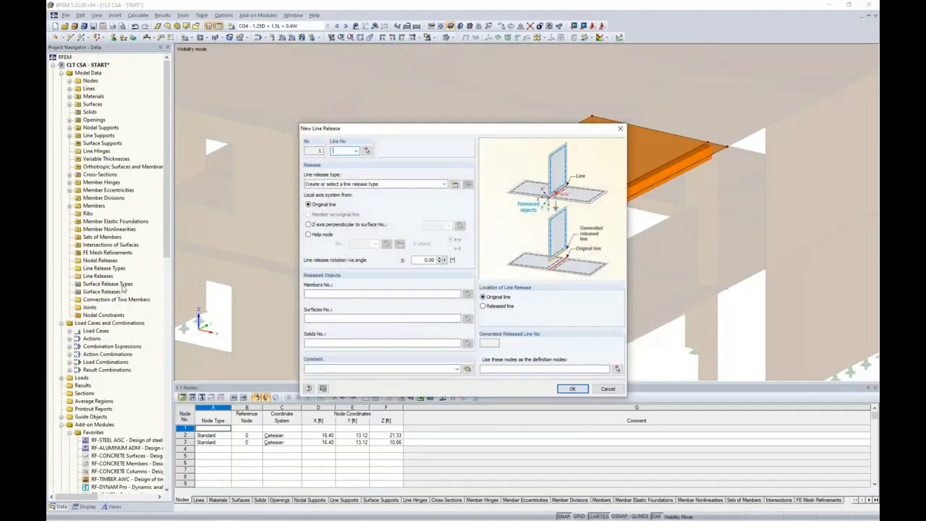
left_click(367, 150)
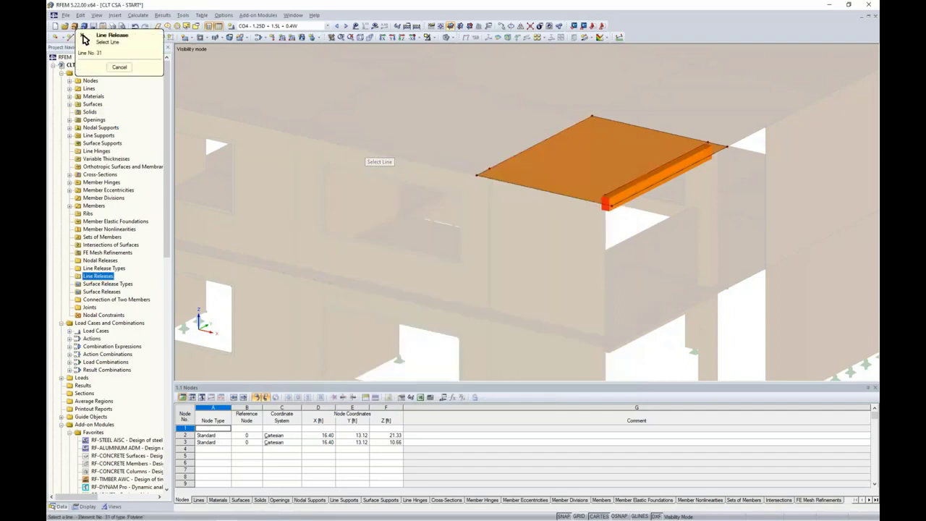
left_click(621, 188)
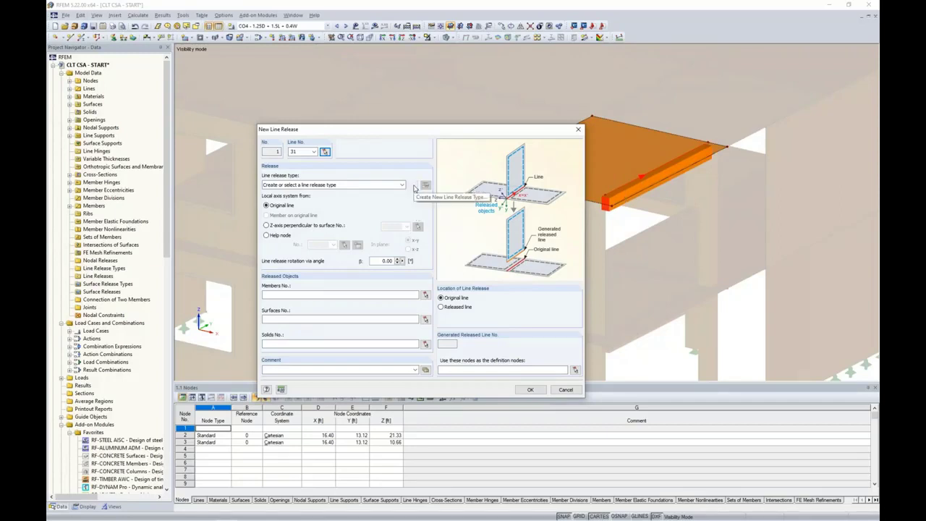
Define a new line release type with a free φx rotation and a ux spring constant of 50 kip/ft².
left_click(425, 185)
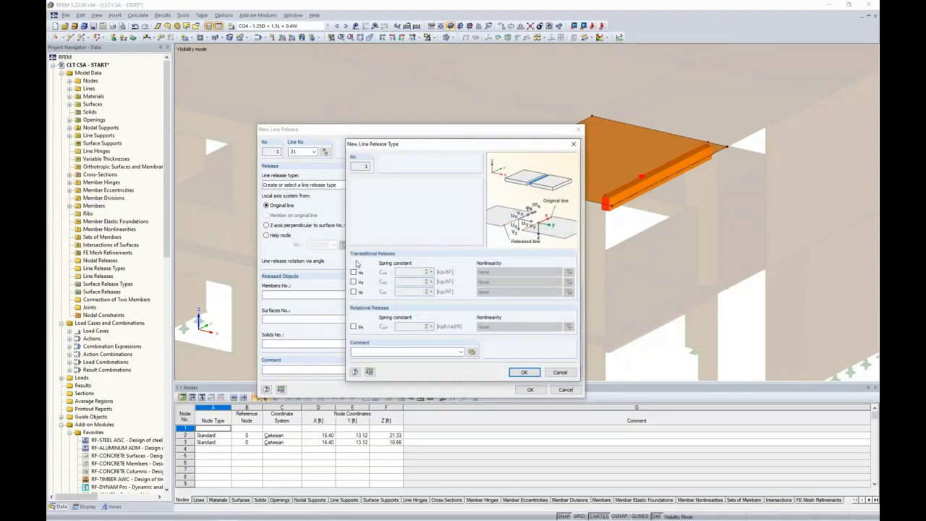
left_click(352, 326)
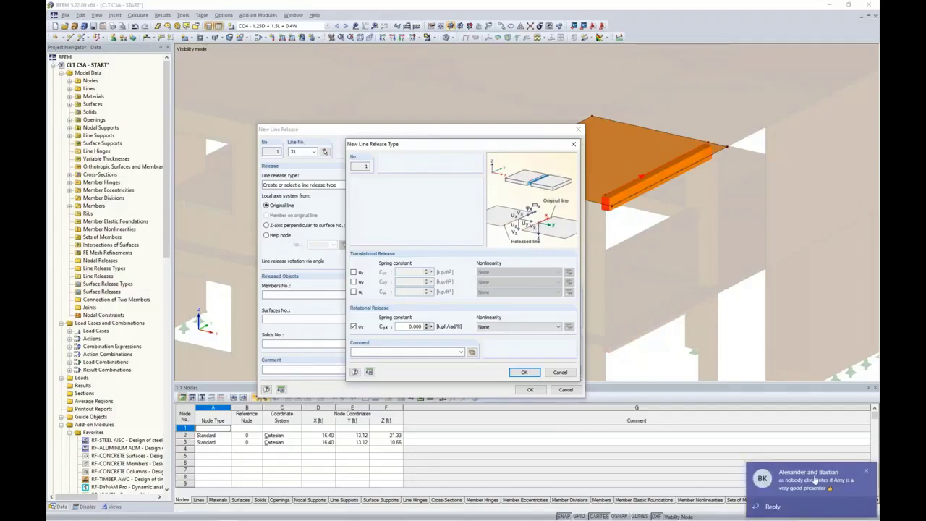
left_click(865, 471)
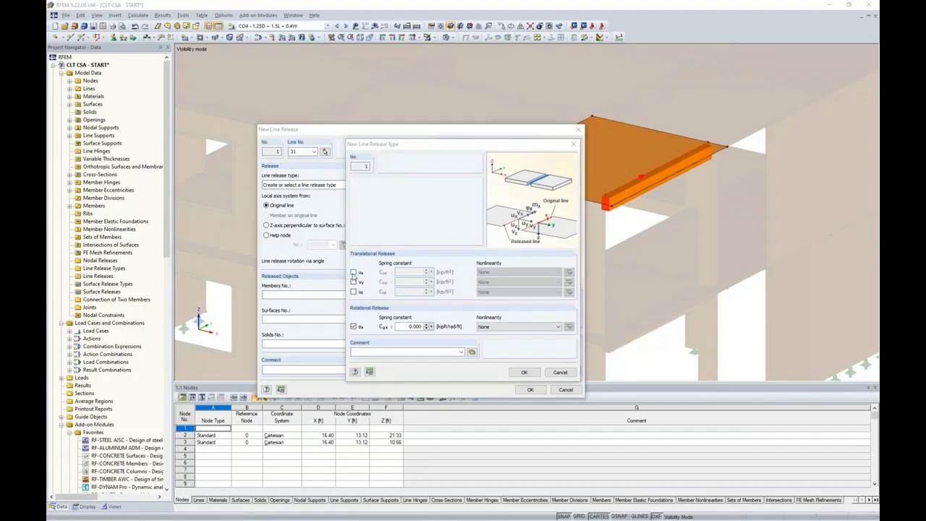
left_click(353, 272)
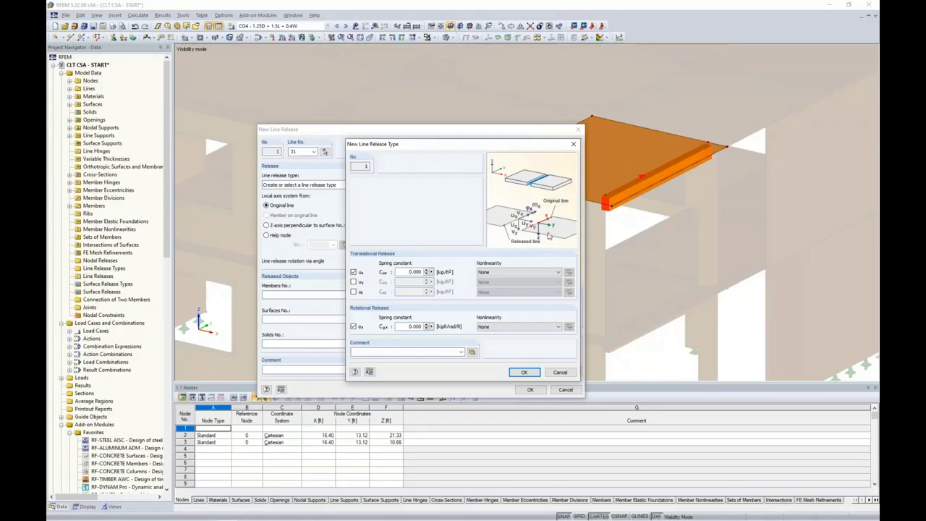
left_click_drag(402, 271, 443, 267)
type("50")
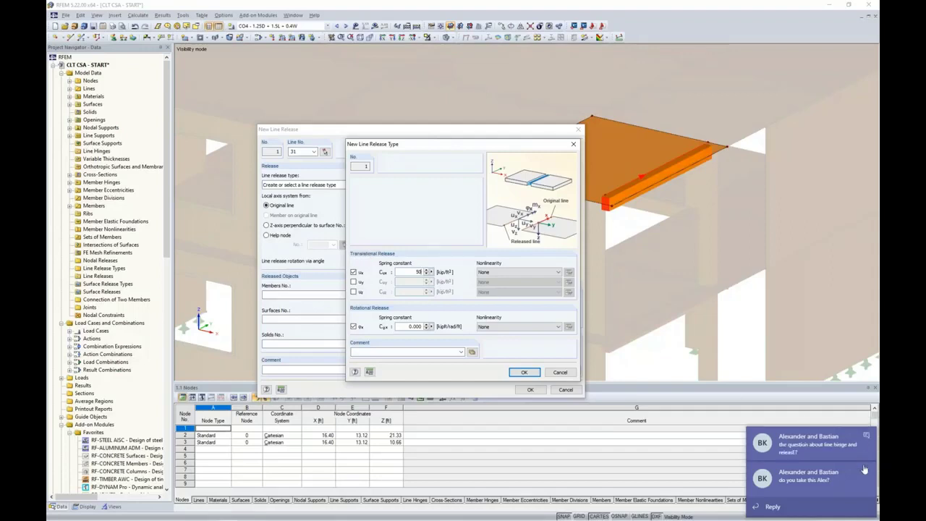
left_click(869, 442)
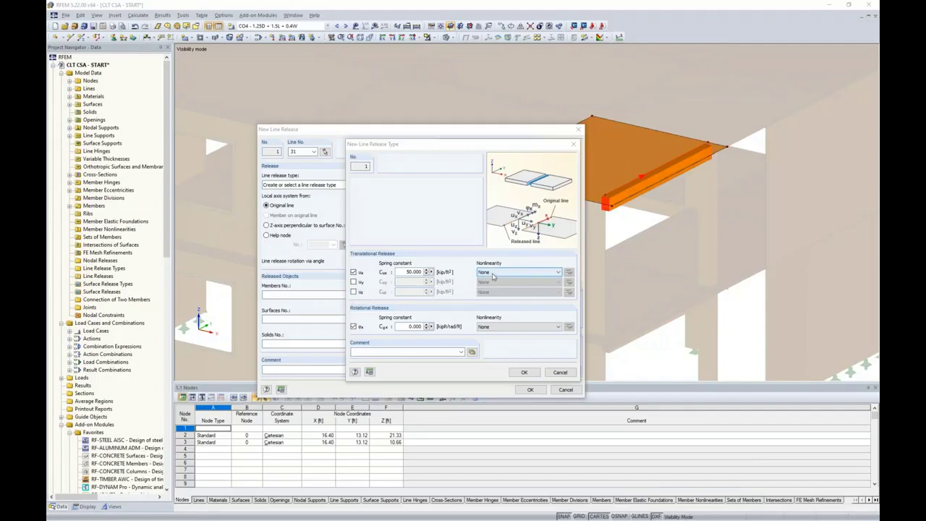
Try a uz translational release with the nonlinearity Fixed if positive vz.
left_click(353, 292)
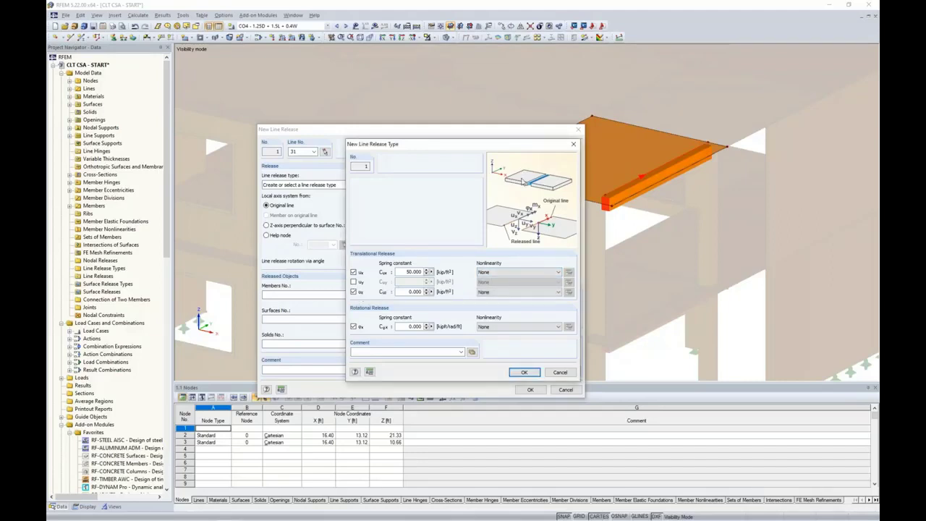
left_click(498, 293)
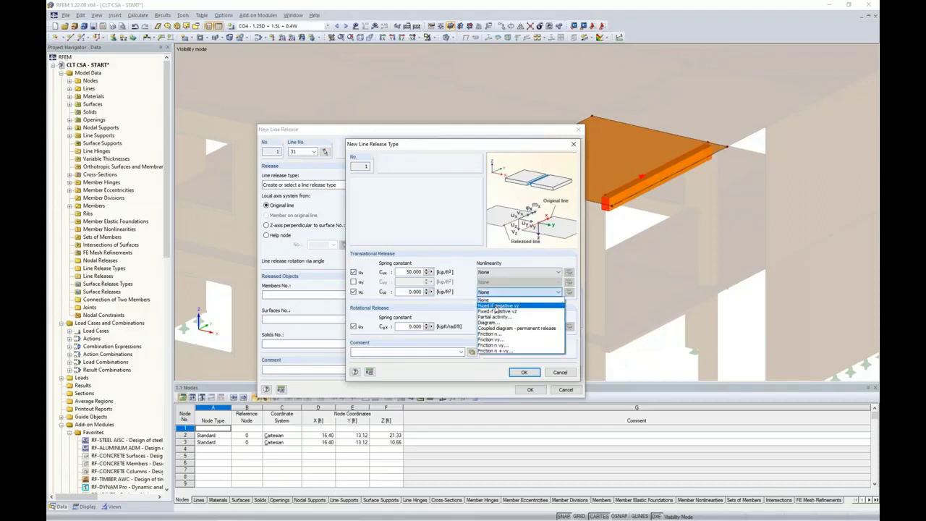
left_click(498, 311)
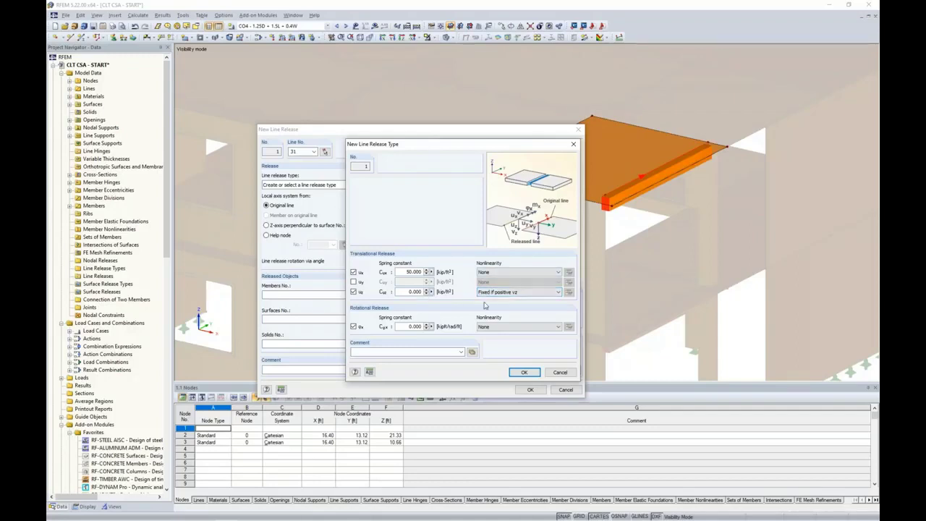
left_click(353, 292)
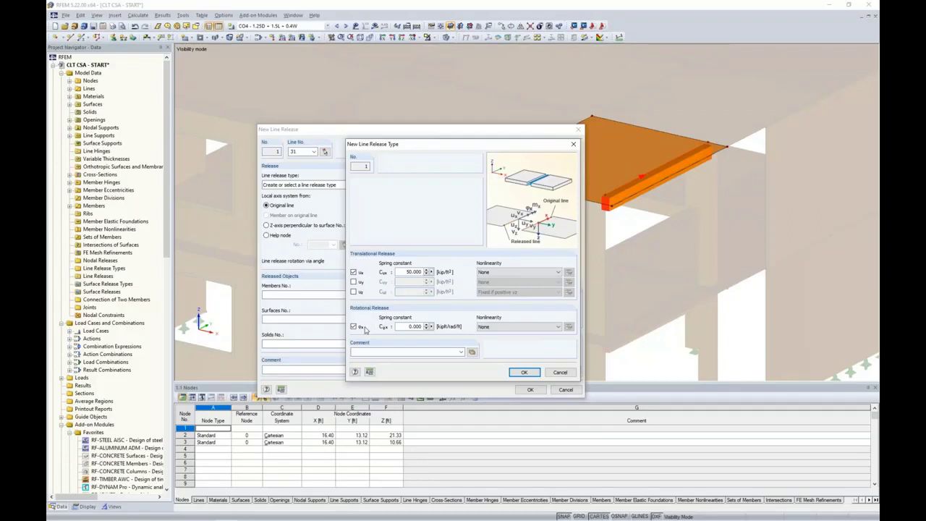
Accept the release type, assign surface 63 as the released object and create the line release.
left_click(524, 372)
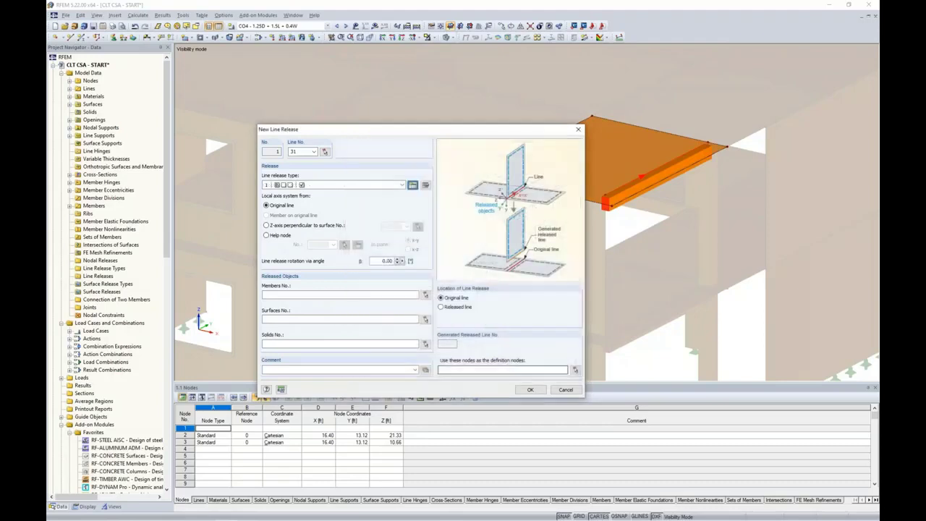
left_click(425, 320)
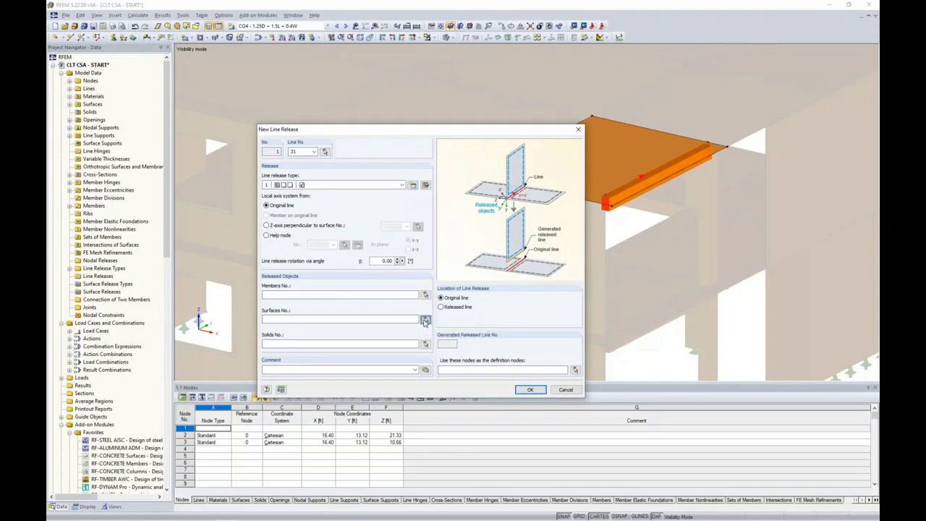
left_click(597, 169)
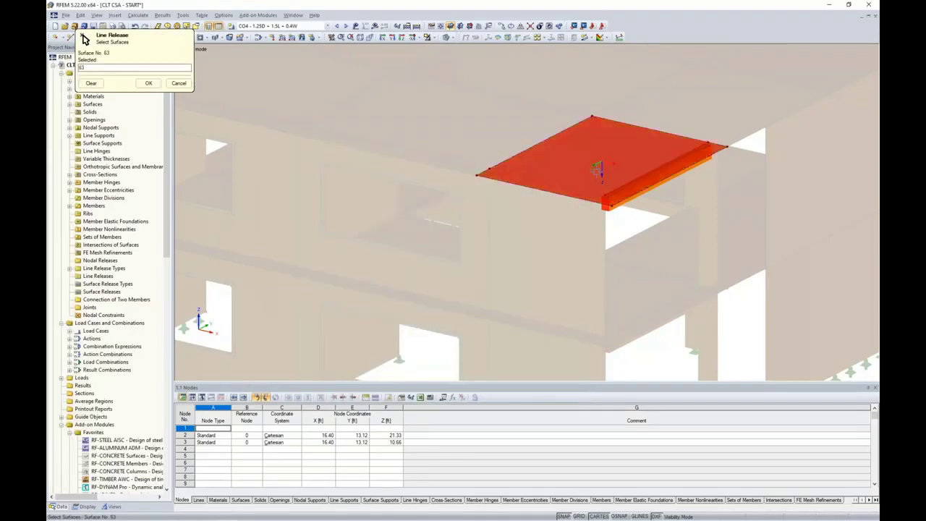
left_click(148, 84)
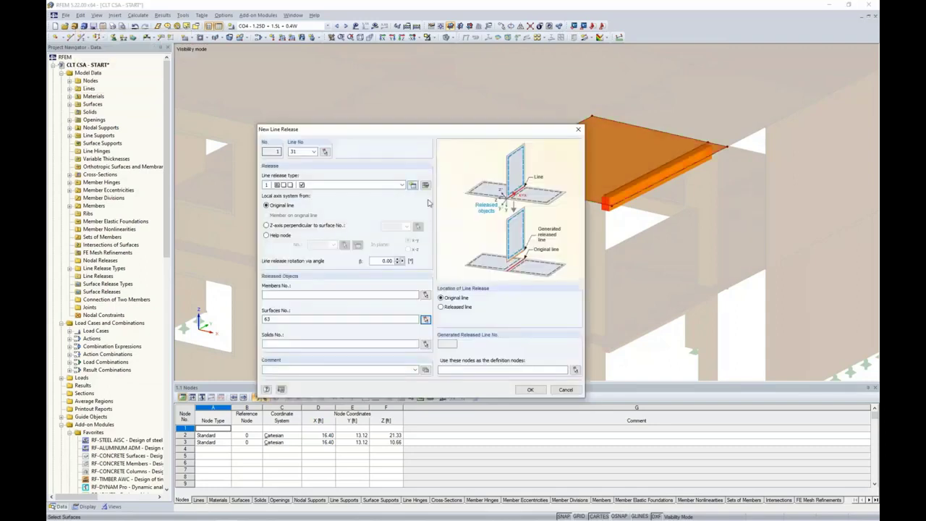
left_click(530, 390)
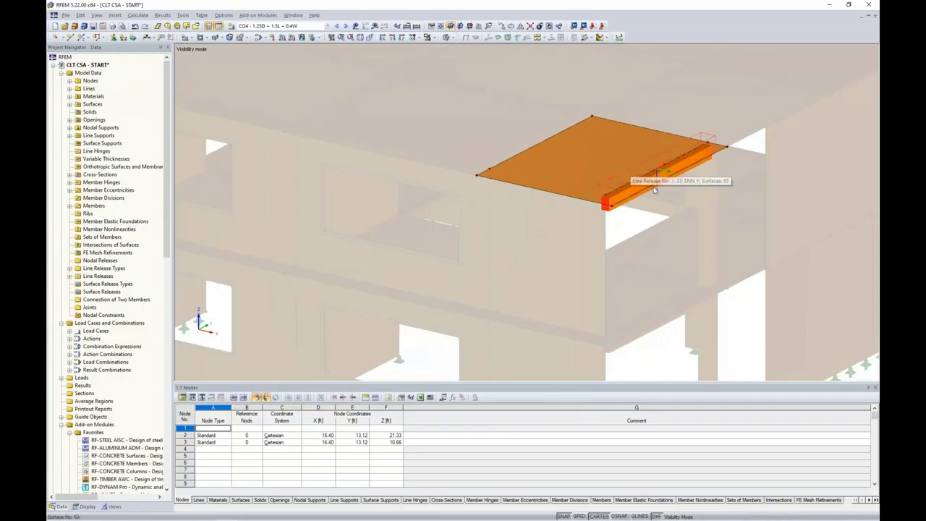
Cancel the visibility mode to show the whole building model again.
middle_click_drag(706, 229, 505, 238, "ctrl")
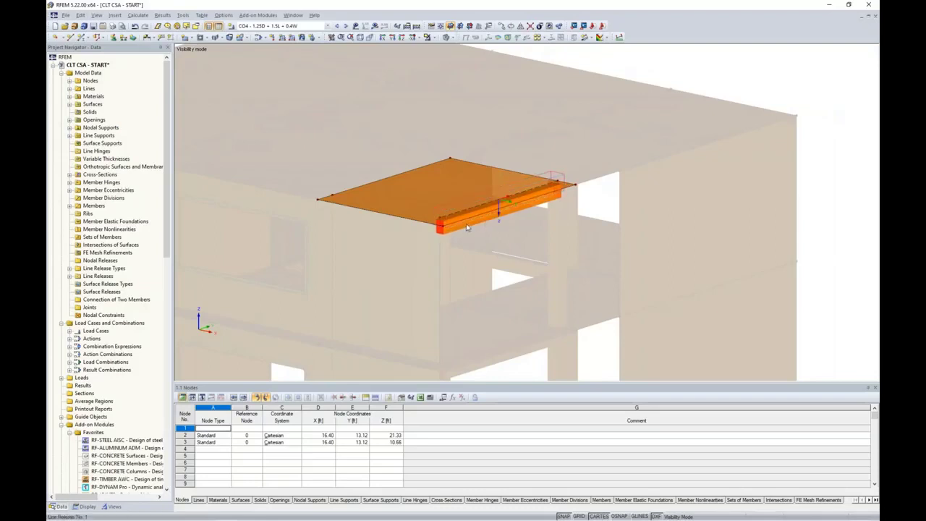
left_click(433, 39)
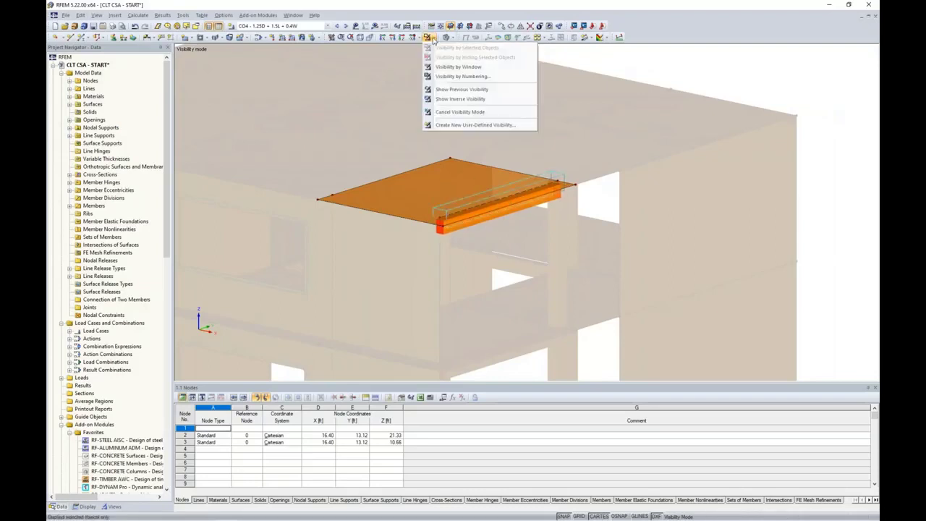
left_click(443, 110)
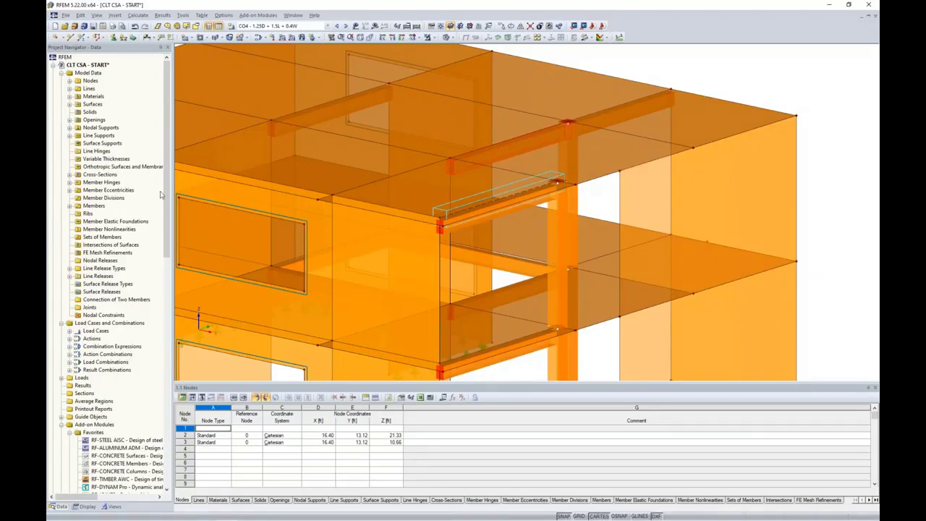
Create a second line release on line 20 with release type 1, releasing roof surfaces 59 and 62.
left_click(102, 276)
right_click(102, 278)
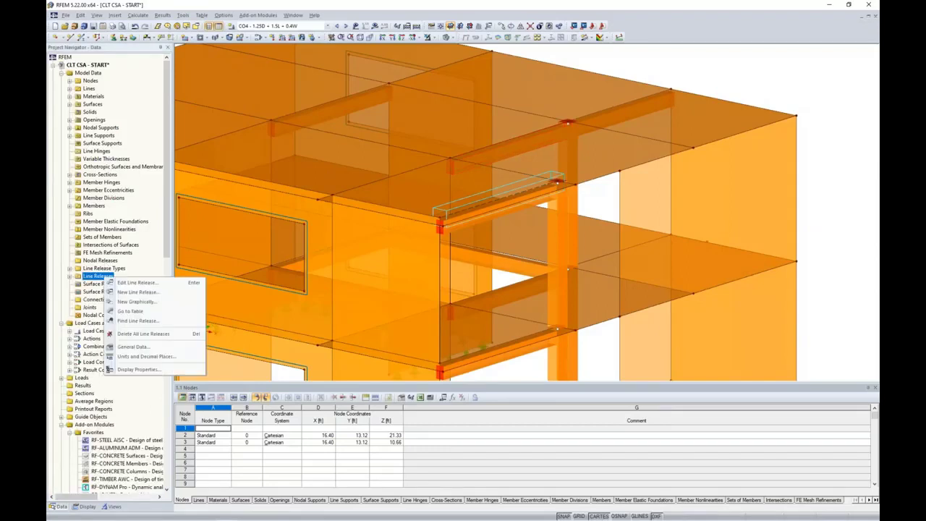
left_click(138, 293)
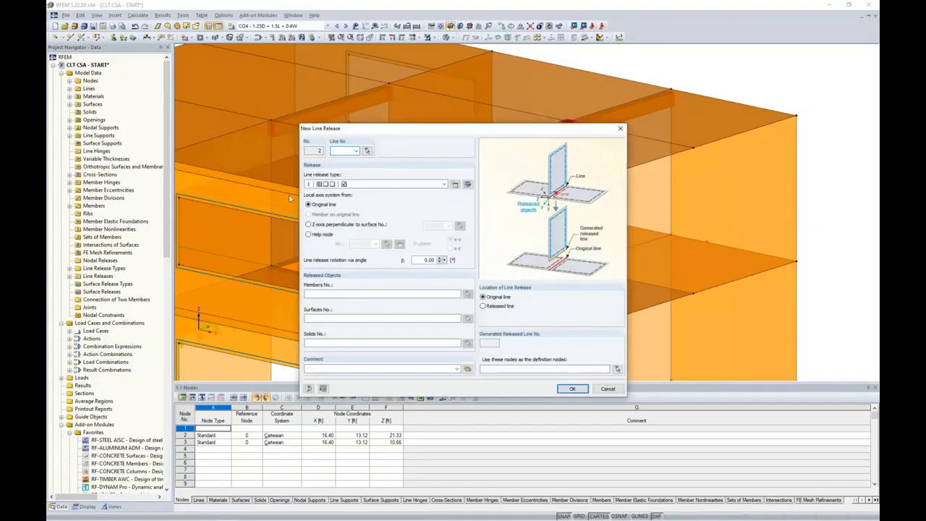
left_click(368, 150)
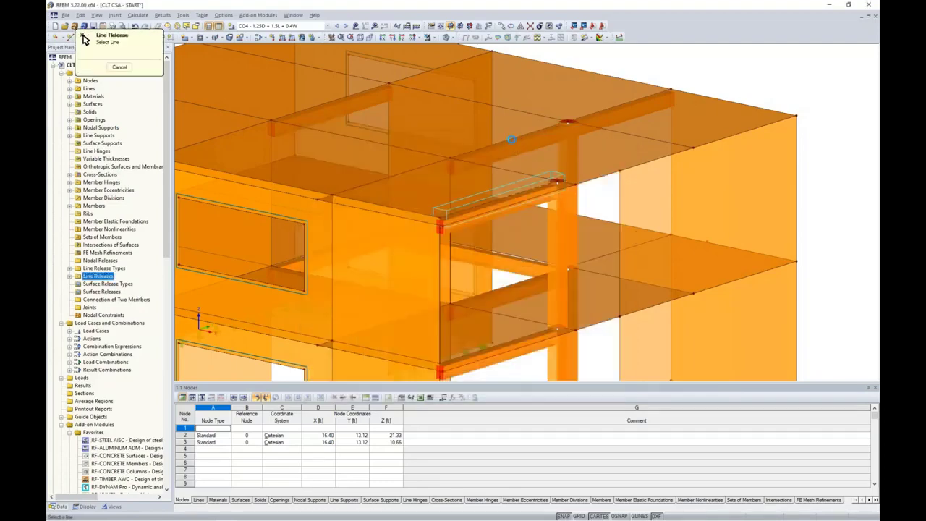
left_click_drag(512, 128, 498, 196)
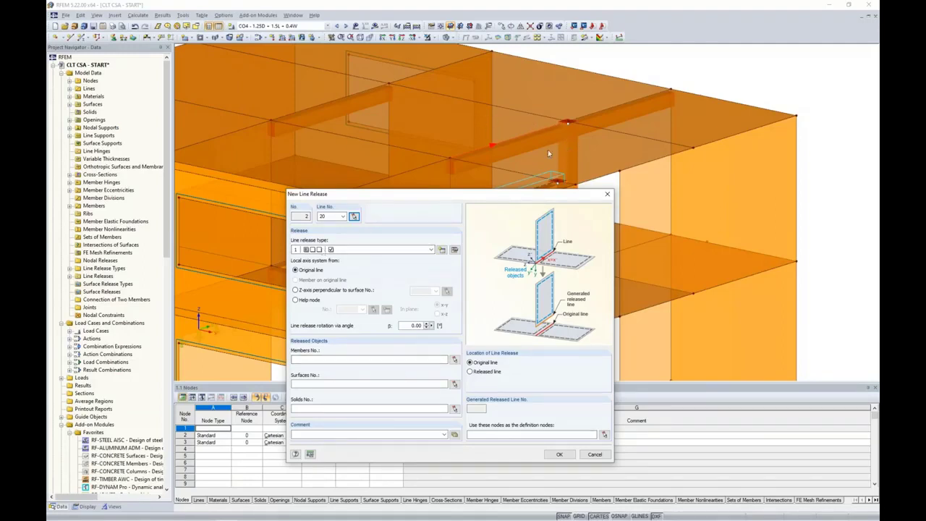
left_click(454, 384)
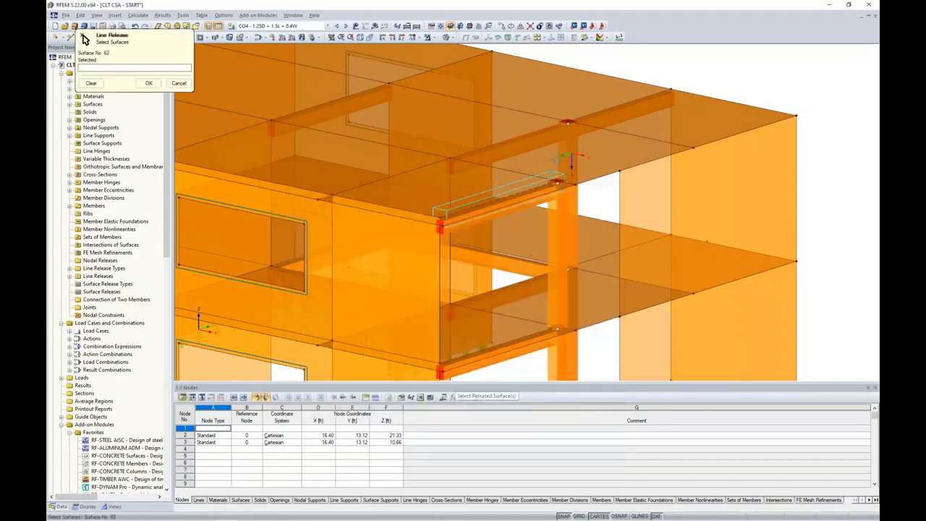
left_click(571, 160)
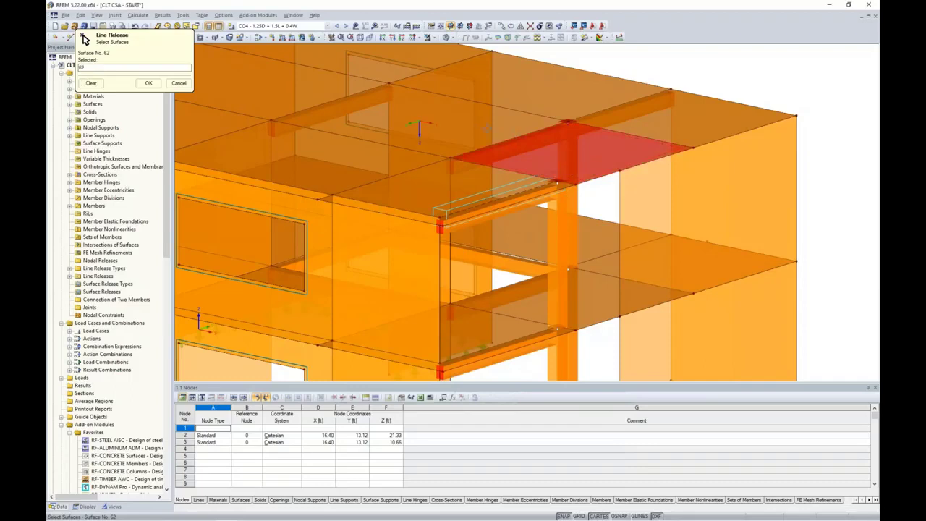
left_click(319, 106)
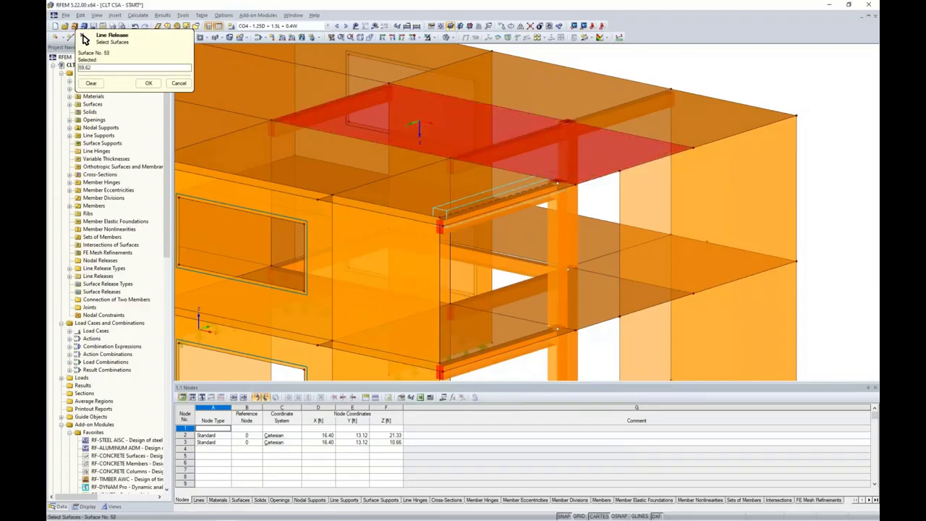
left_click(148, 82)
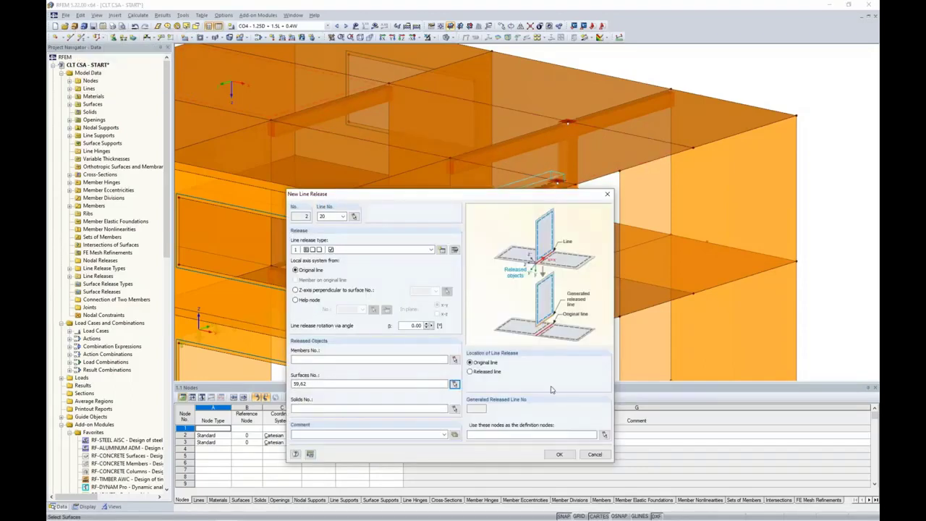
left_click(559, 453)
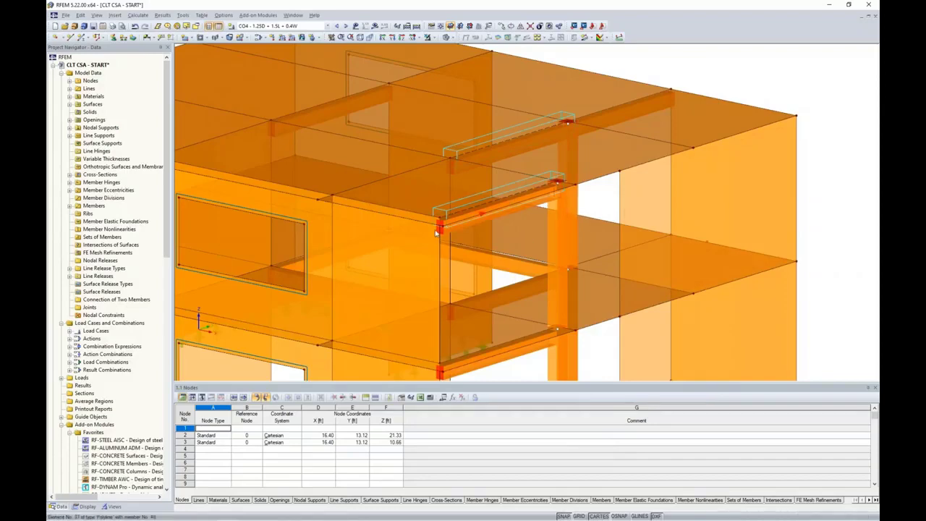
scroll(437, 226, "down", 3)
middle_click_drag(506, 275, 526, 284, "ctrl")
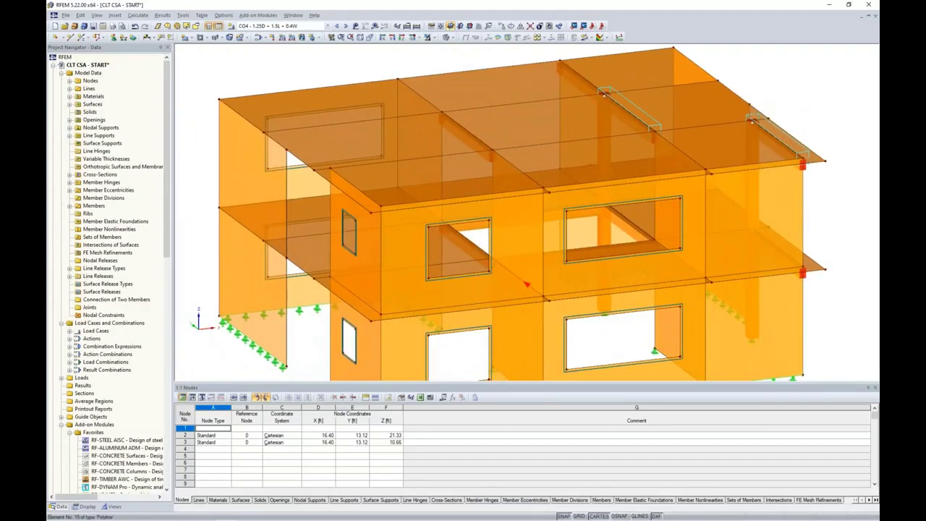
middle_click_drag(395, 263, 354, 188, "ctrl")
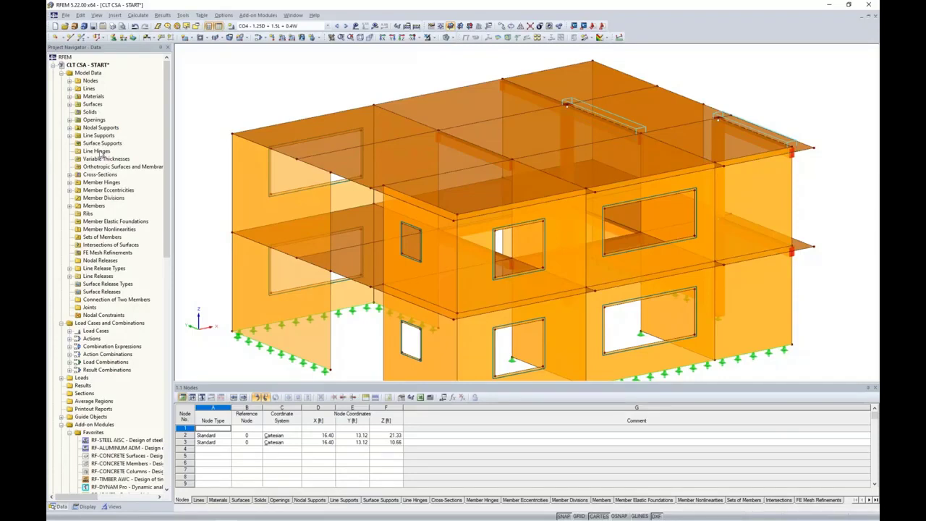
Start assigning line hinges graphically and define a hinge with ux released at a spring constant of 50 kip/ft² and φx free.
left_click(116, 15)
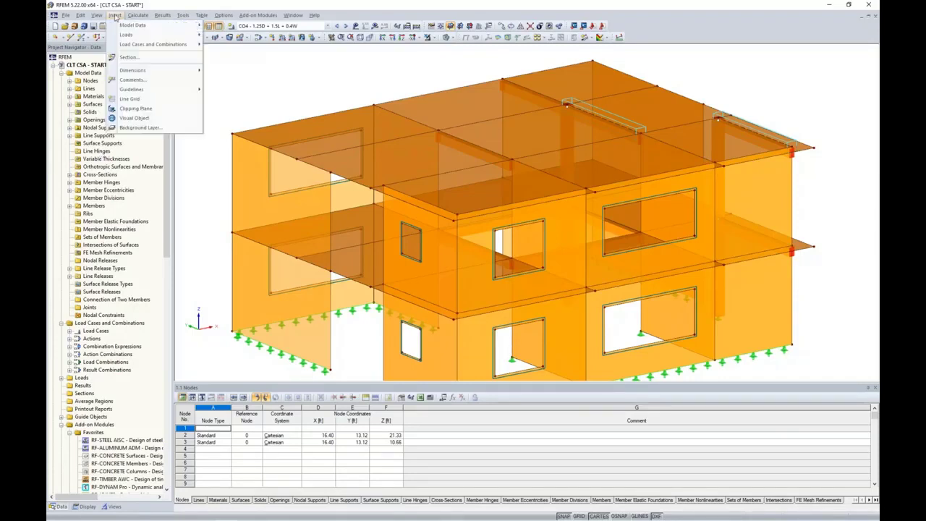
mouse_move(117, 25)
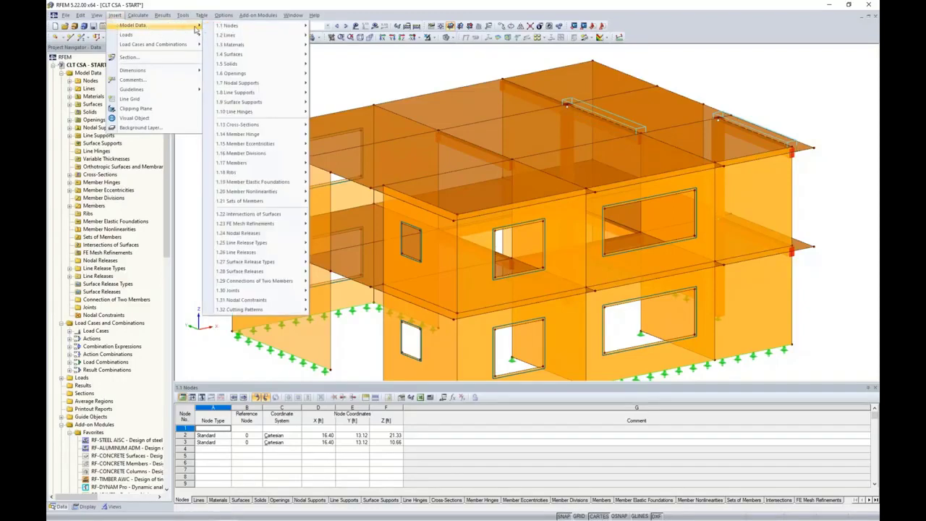
mouse_move(275, 115)
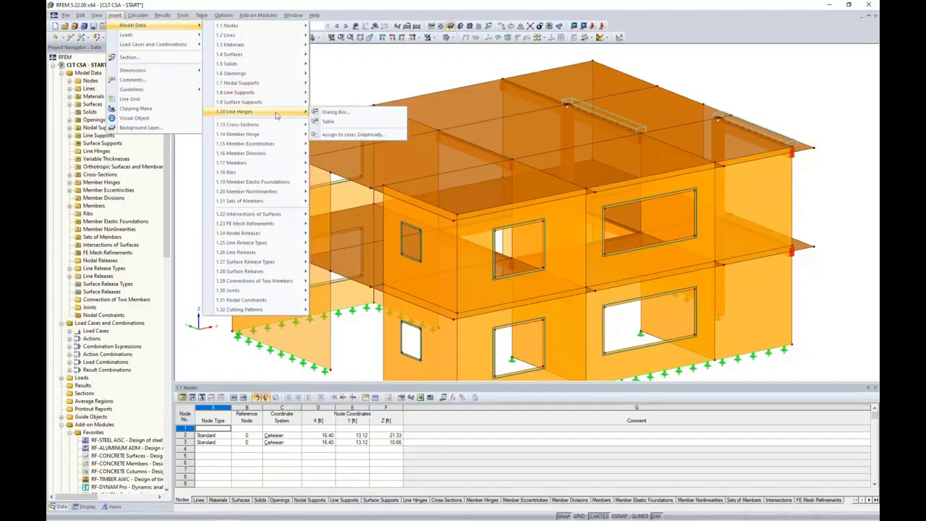
left_click(338, 135)
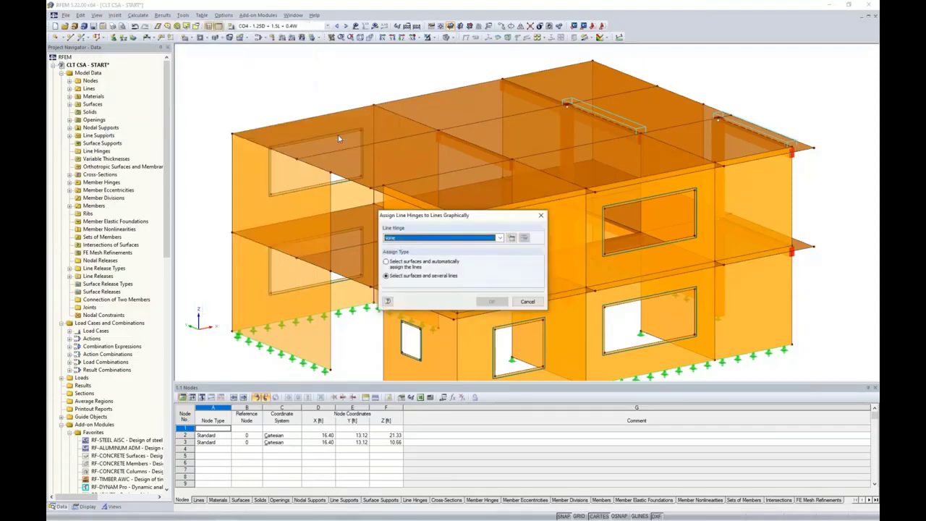
left_click(511, 237)
left_click_drag(503, 191, 559, 147)
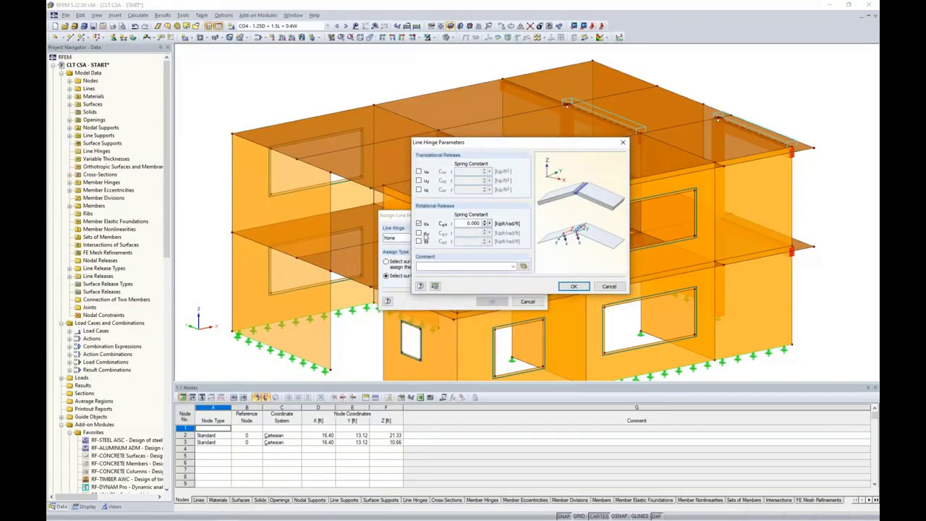
left_click(419, 171)
left_click_drag(462, 172, 482, 171)
type("50")
left_click(572, 286)
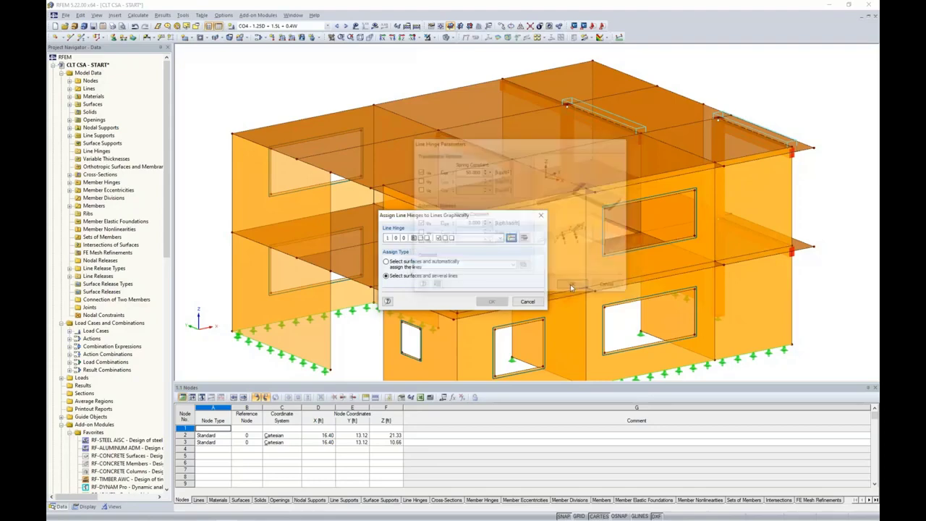
Assign the hinge to all roof surfaces (57-63, 76, 79) with automatic line assignment.
left_click(386, 262)
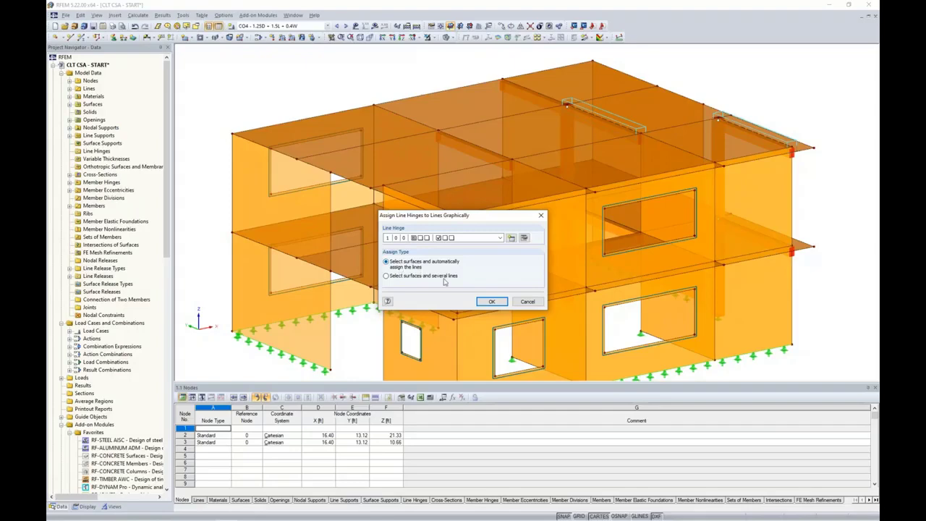
left_click(491, 301)
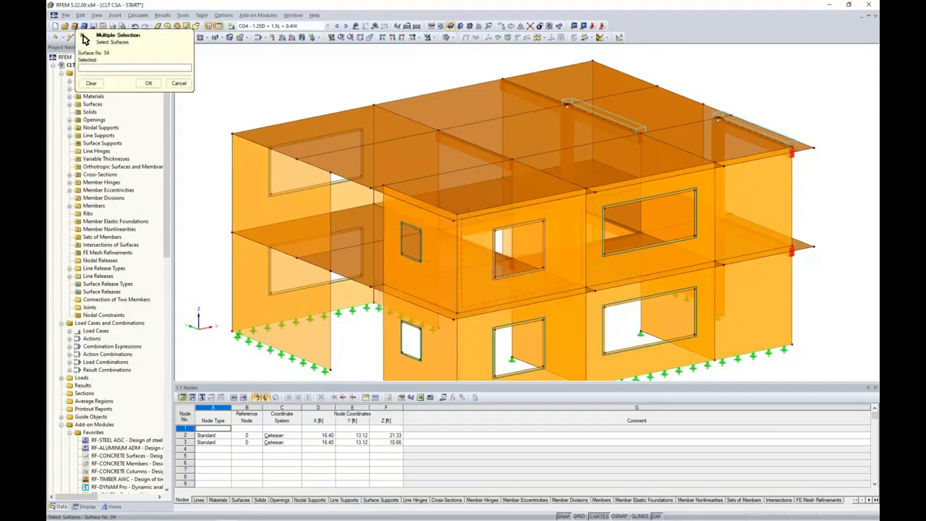
middle_click_drag(413, 264, 598, 207, "ctrl")
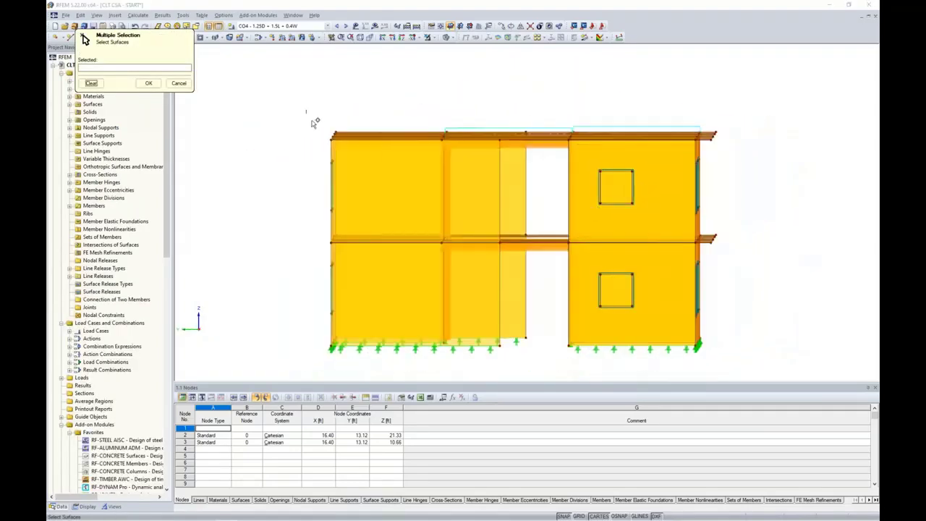
left_click_drag(305, 109, 738, 150)
middle_click_drag(769, 186, 620, 231, "ctrl")
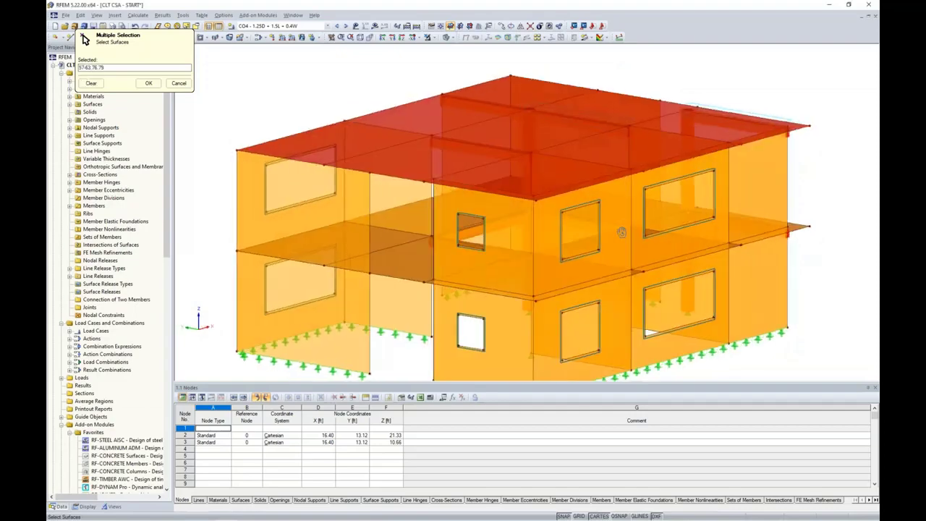
left_click(148, 83)
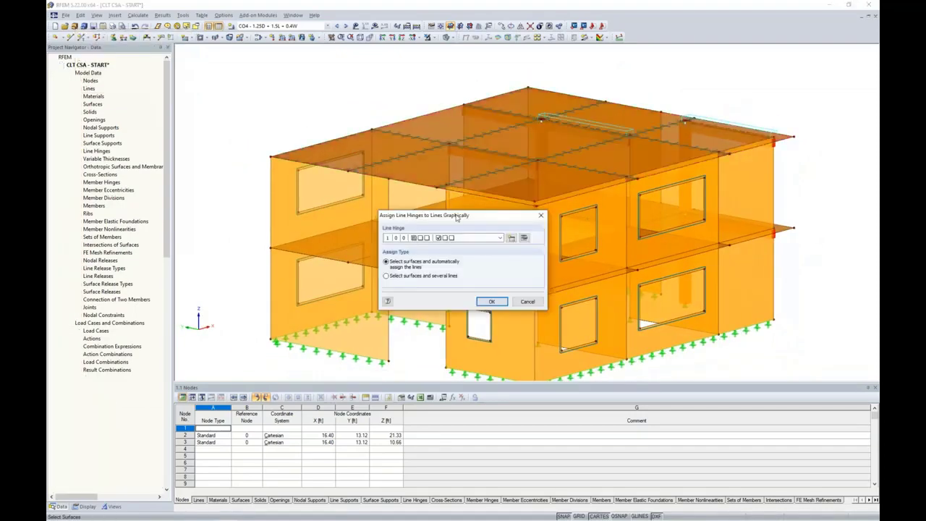
left_click(491, 301)
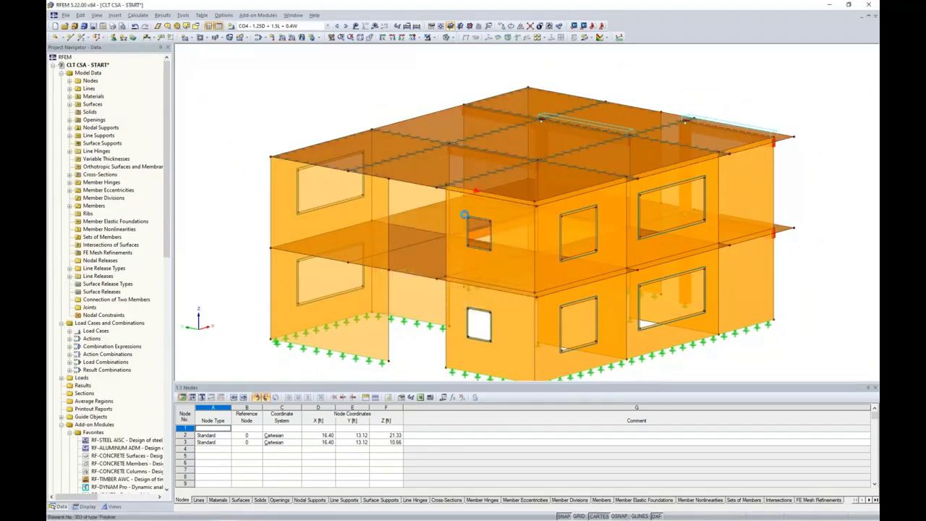
Examine the line hinges along the roof panel joints and where the front panels meet the end wall.
mouse_move(469, 202)
middle_mouse_down("ctrl")
mouse_move(454, 227)
mouse_move(471, 211)
middle_mouse_up("ctrl")
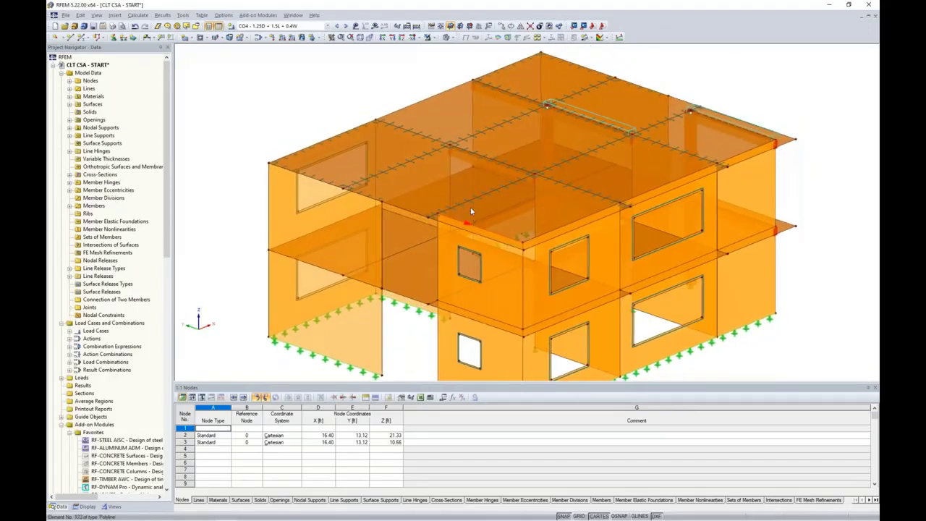
left_click(417, 137)
scroll(325, 137, "up", 3)
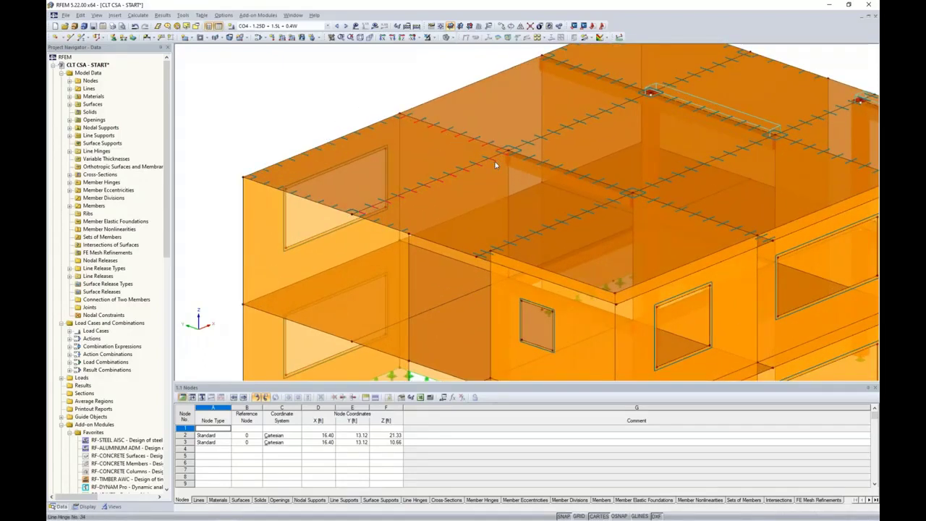
middle_click_drag(644, 211, 593, 189)
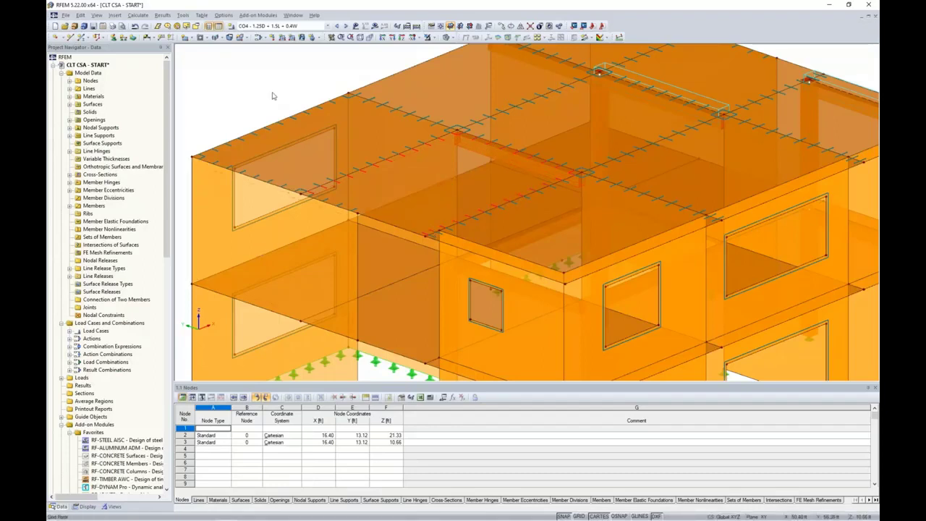
key("Delete")
left_click(372, 133)
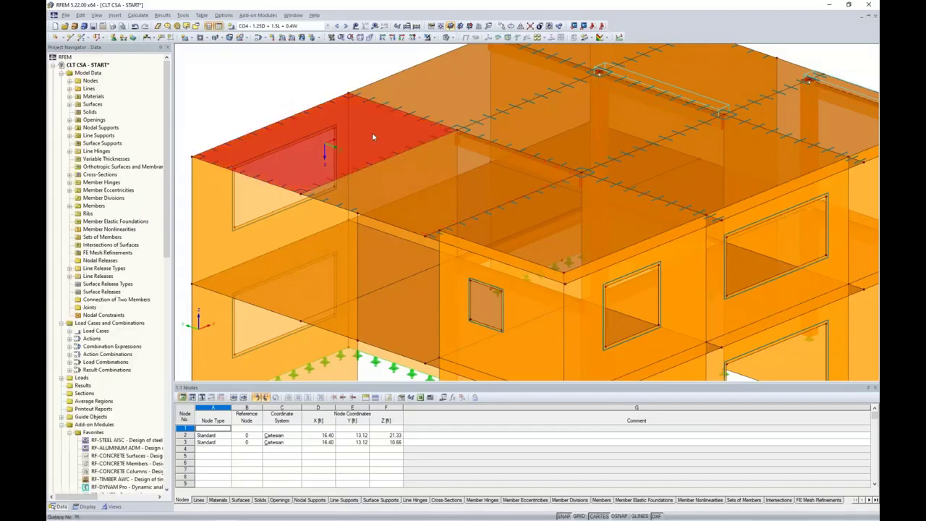
left_click(411, 169)
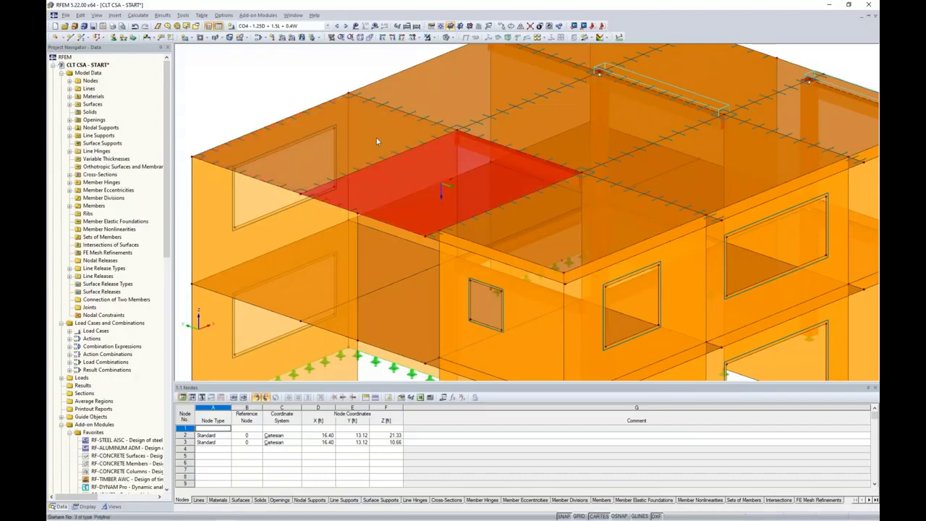
left_click(286, 80)
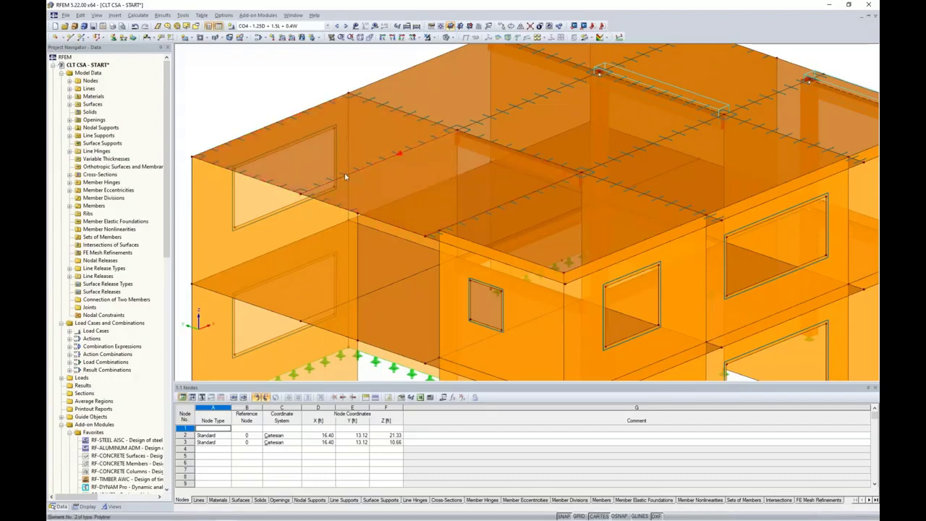
middle_click_drag(221, 110, 263, 102)
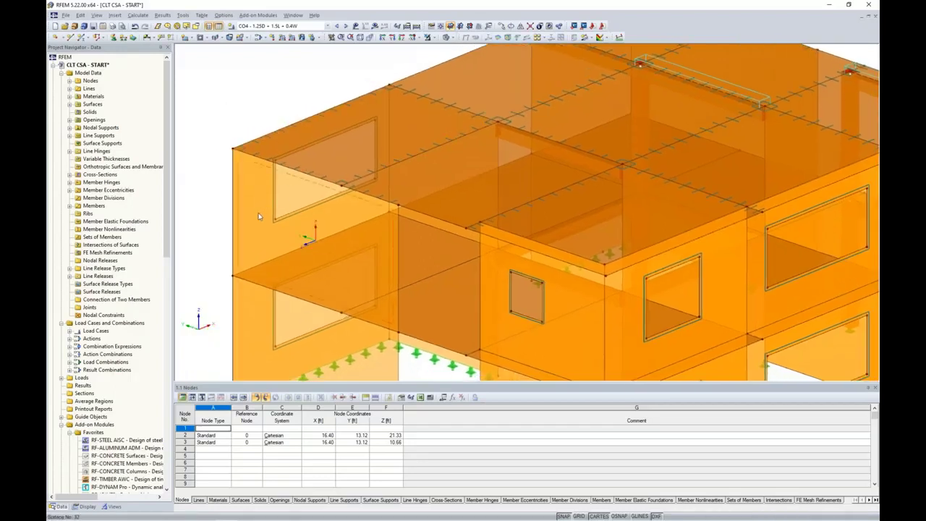
left_click(272, 171)
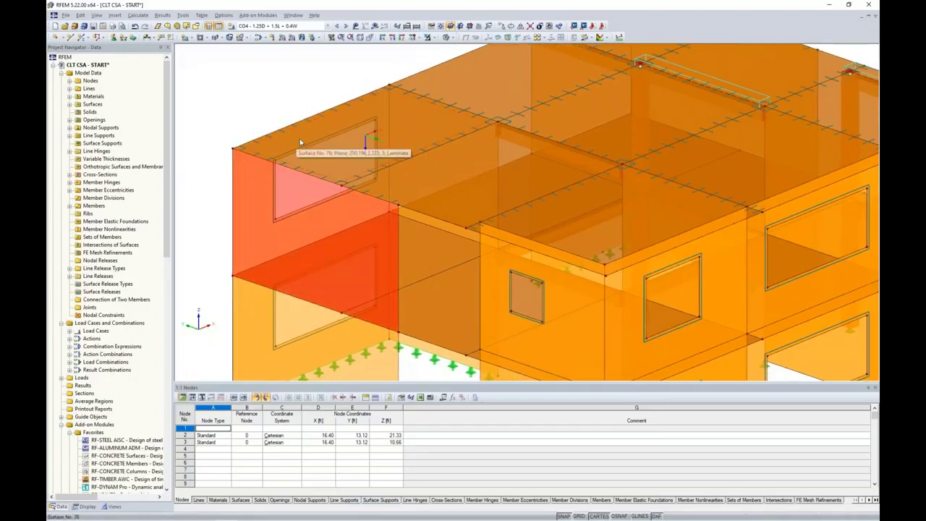
key("Escape")
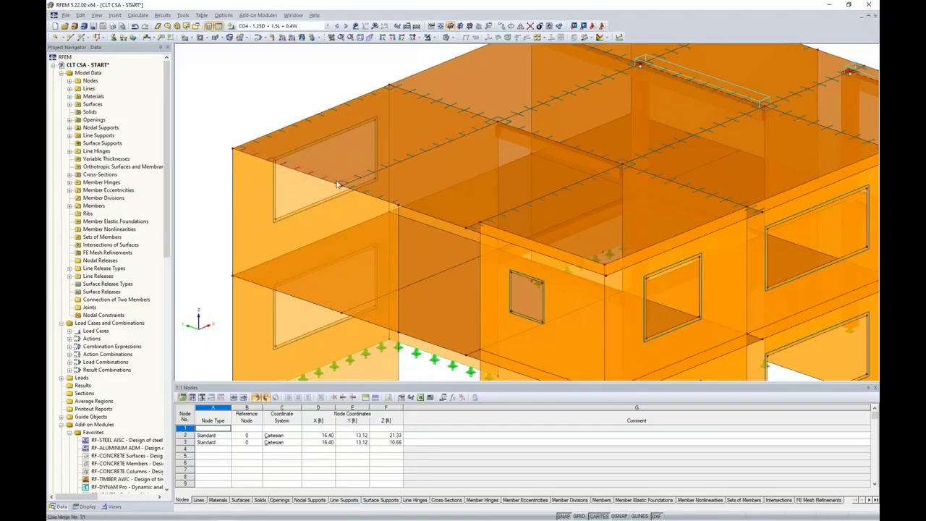
scroll(291, 143, "down", 1)
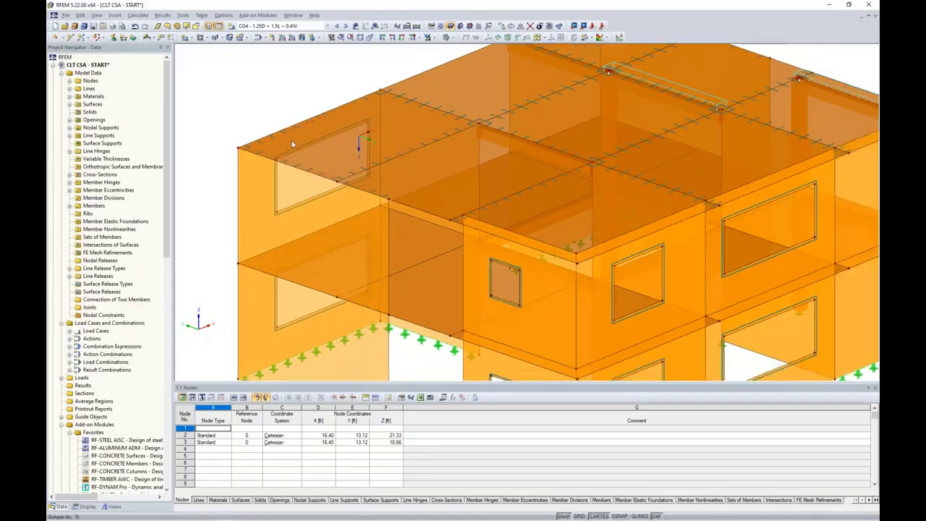
scroll(291, 143, "down", 1)
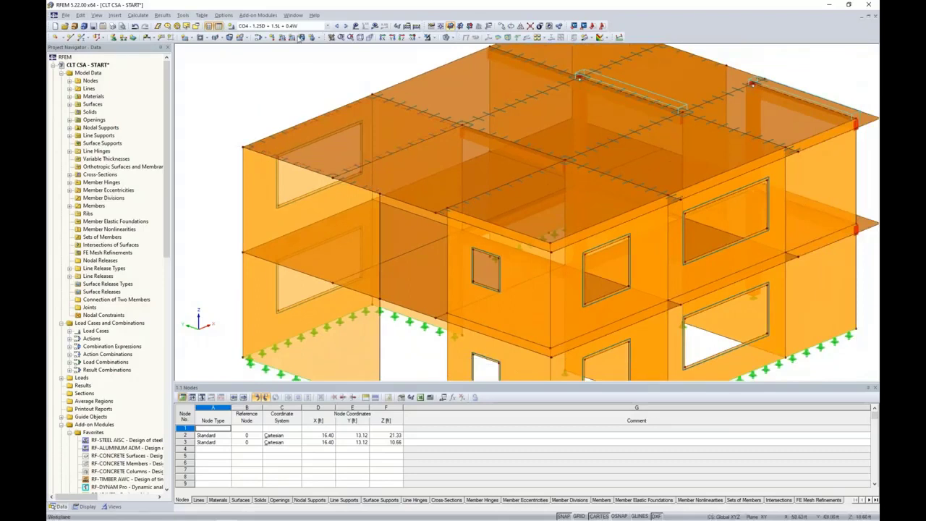
Switch to the CLT CSA - HINGES model and examine the line hinges along its walls, floor and roof edges.
left_click(293, 14)
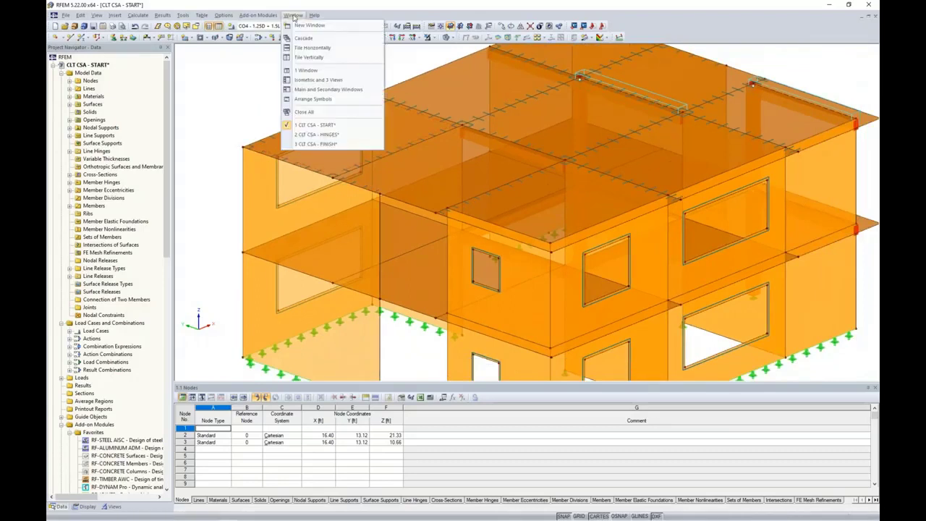
left_click(309, 134)
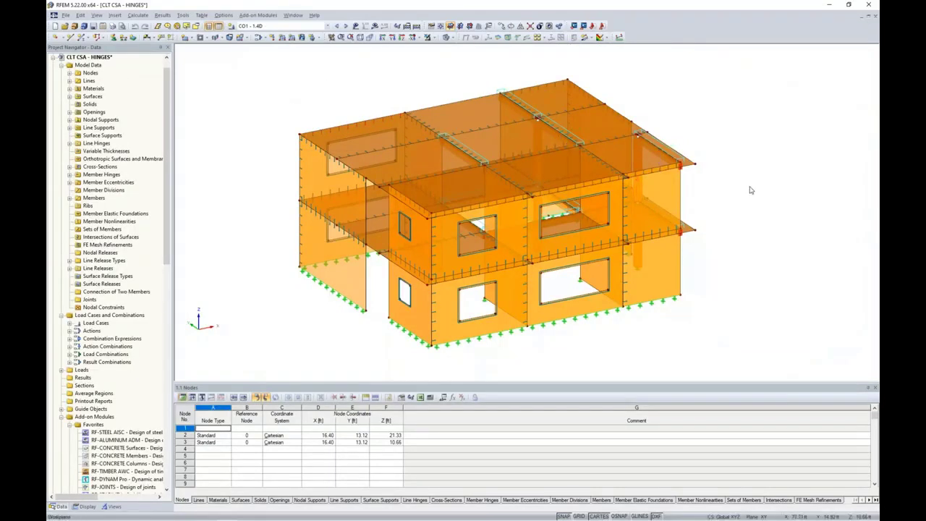
middle_click_drag(749, 226, 464, 204, "ctrl")
scroll(464, 205, "up", 3)
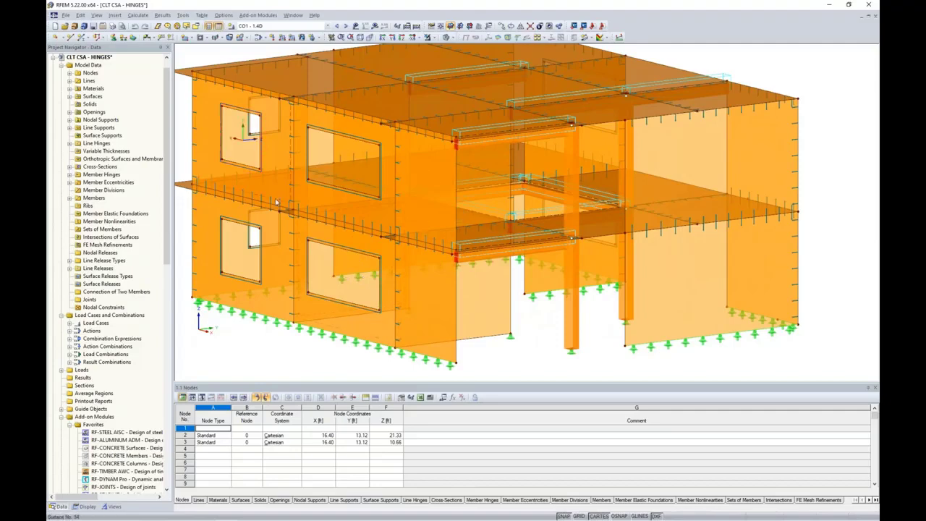
middle_click_drag(273, 234, 543, 304, "ctrl")
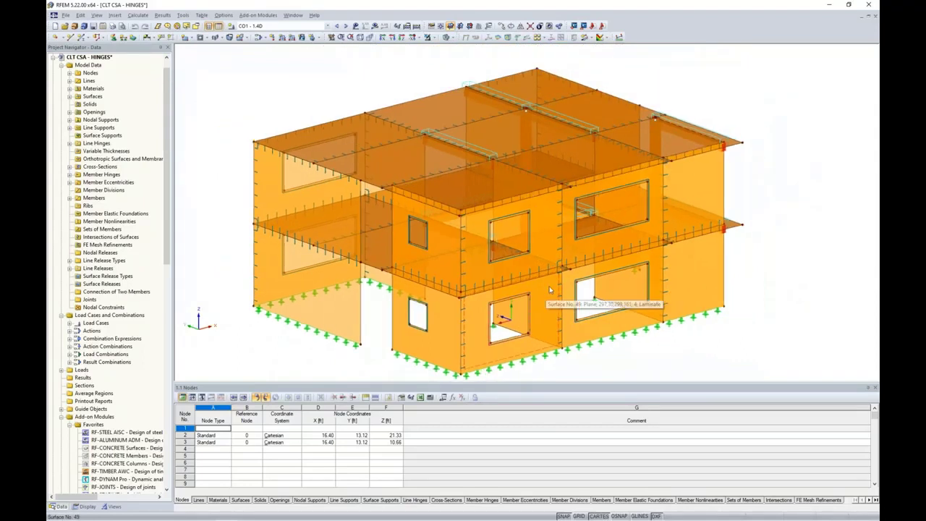
scroll(614, 300, "down", 2)
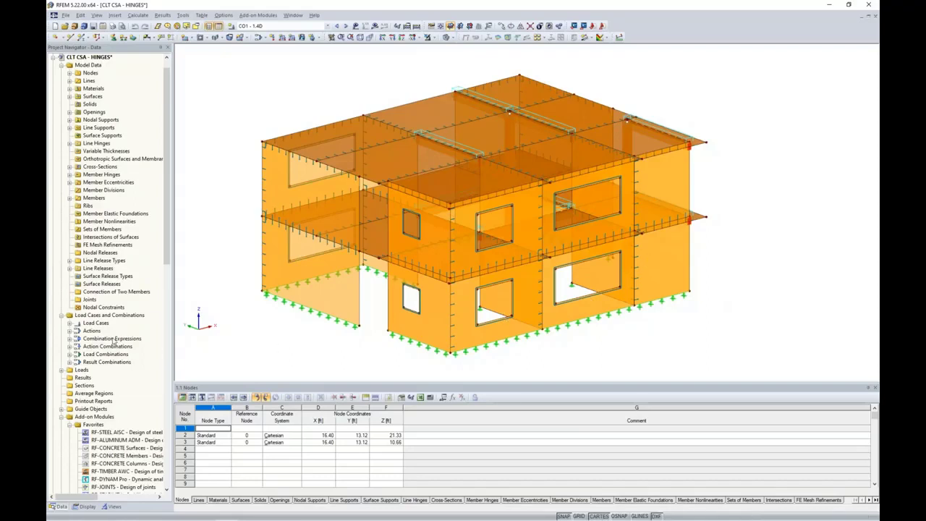
Open the RF-LAMINATE module, review the material layers and orthotropic directions of the Floors and Walls compositions, and accept the dialog.
scroll(113, 340, "down", 5)
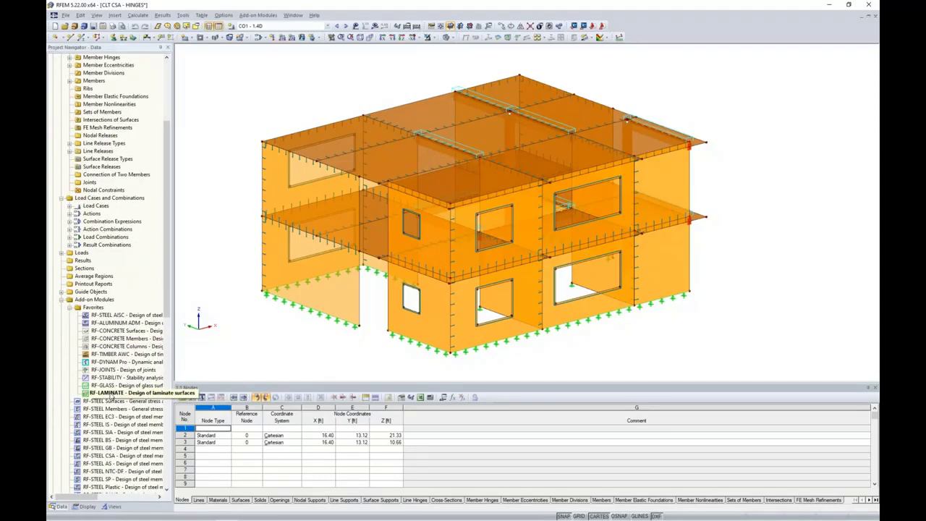
double_click(110, 395)
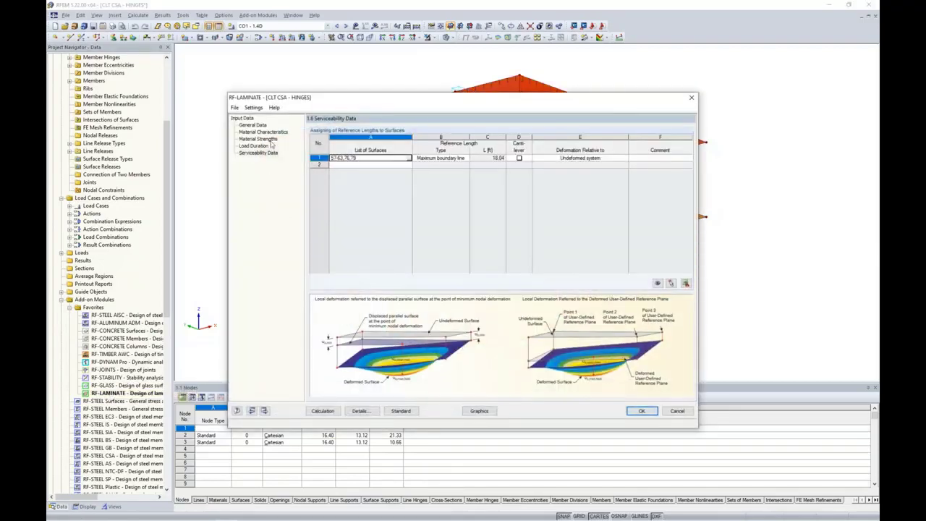
left_click(263, 131)
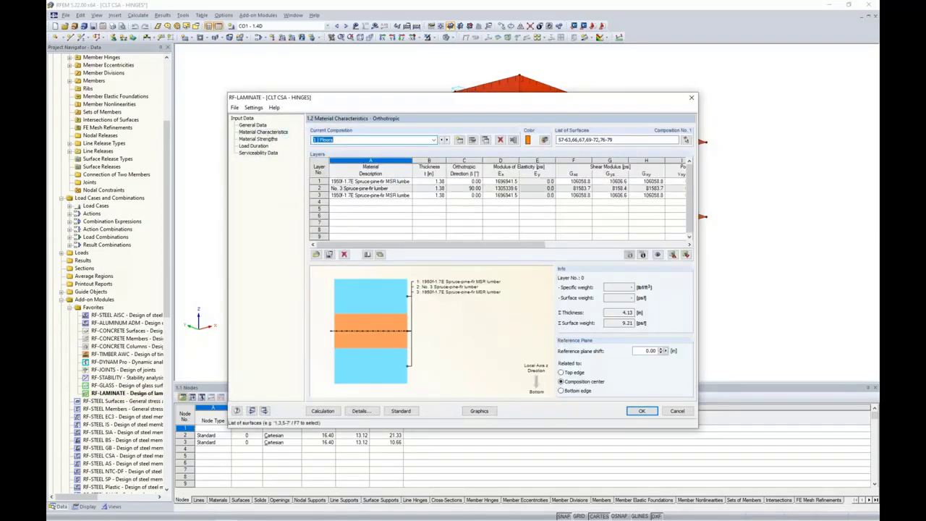
left_click(463, 182)
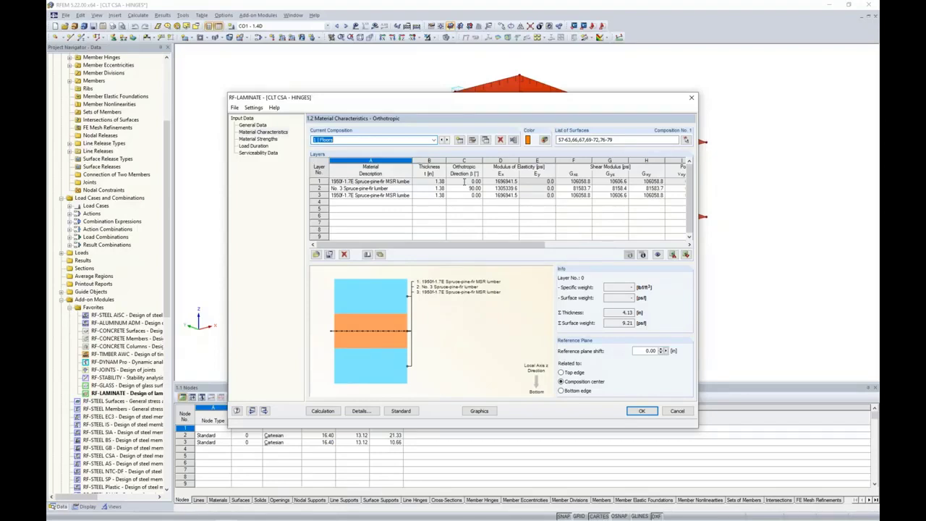
left_click(463, 188)
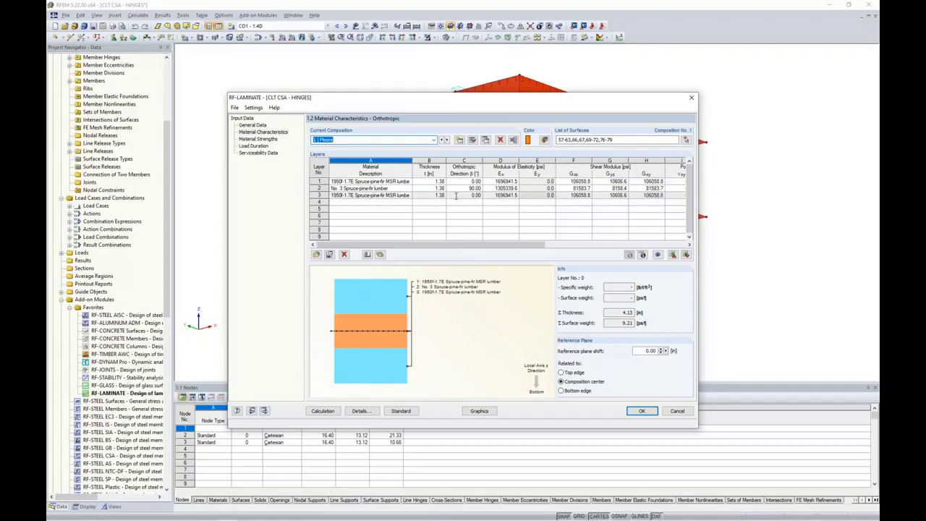
left_click(446, 141)
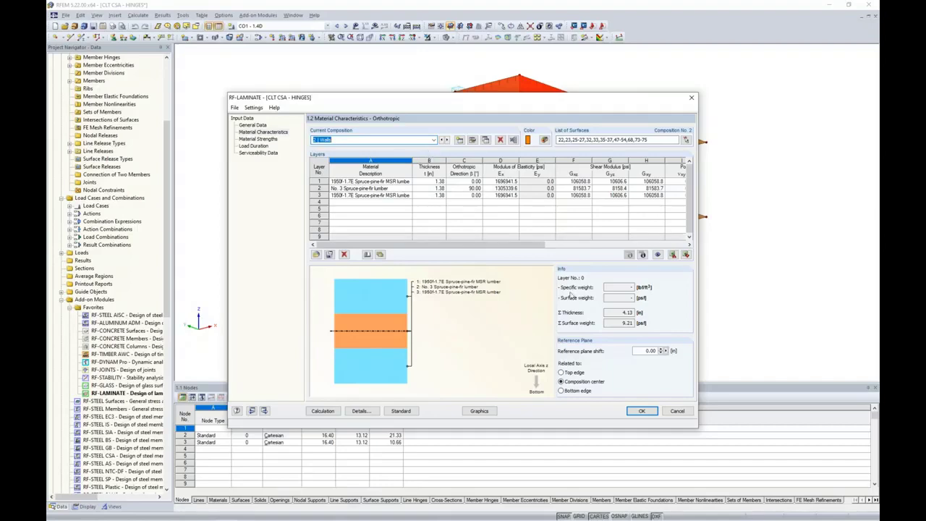
left_click(646, 412)
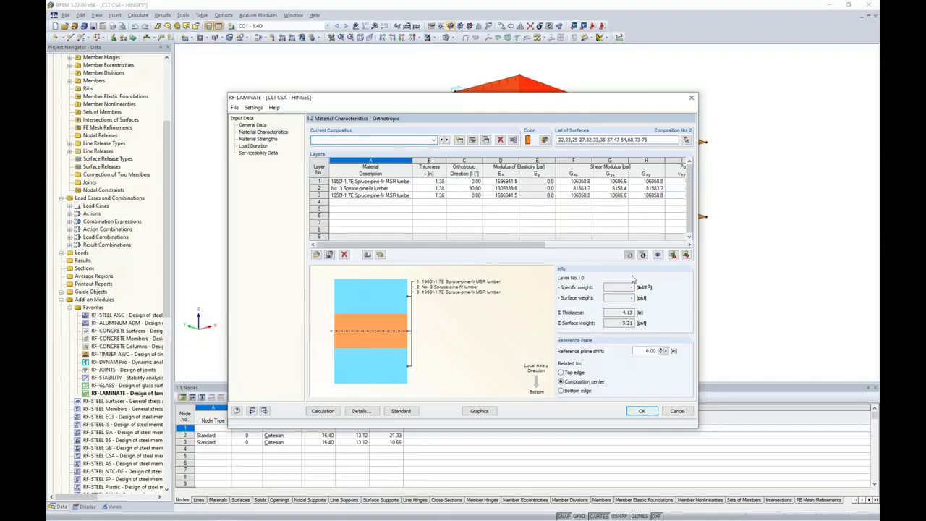
Select the wall surfaces of both storeys in a front elevation and show only those selected objects.
middle_click_drag(723, 295, 600, 251, "ctrl")
left_click_drag(691, 276, 316, 254)
left_click_drag(719, 204, 315, 172)
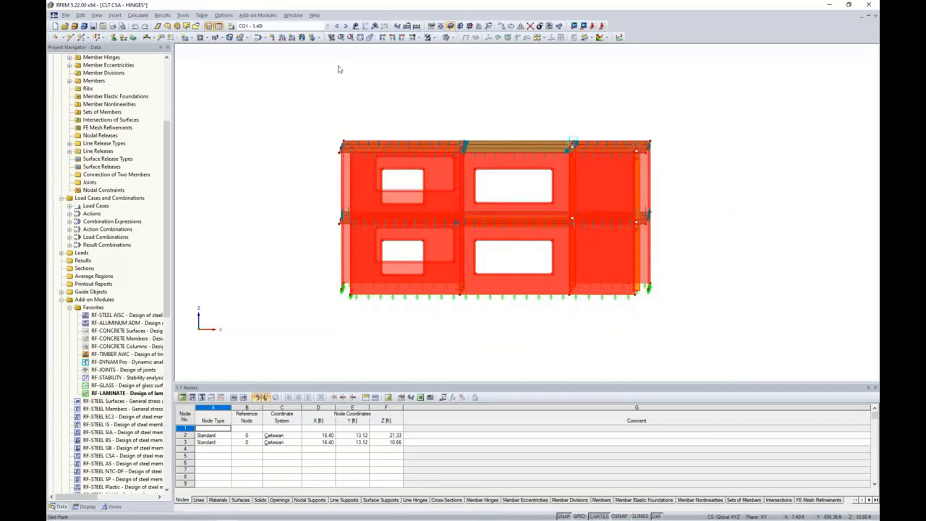
left_click(434, 38)
left_click(438, 46)
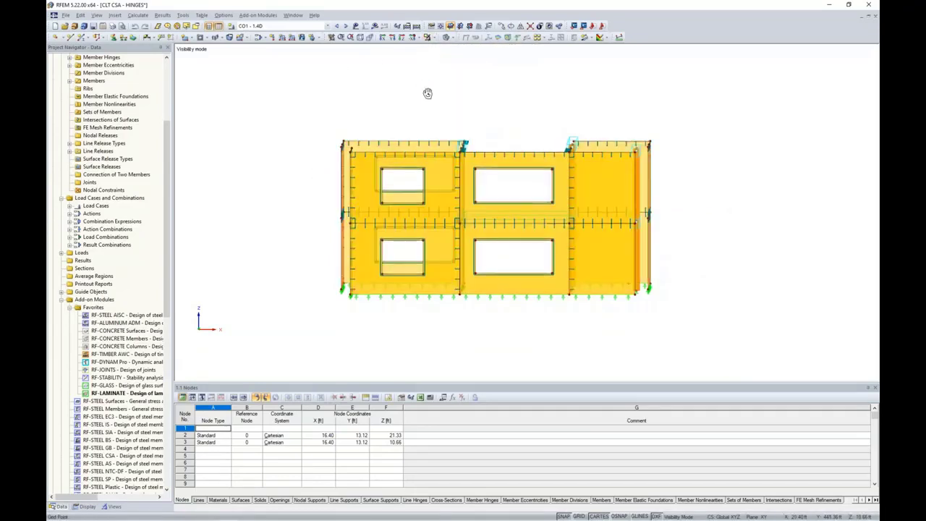
middle_click_drag(427, 93, 530, 126, "ctrl")
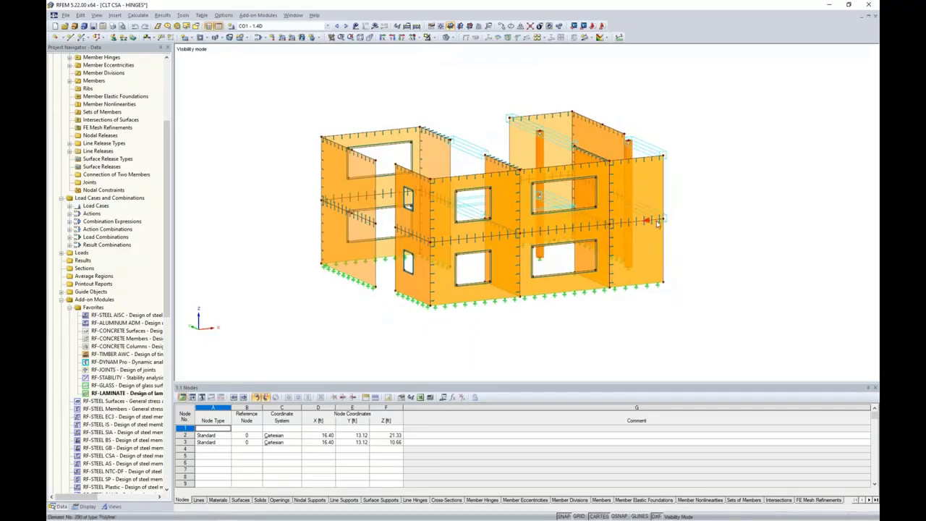
Display the surfaces' local axis systems and examine the axis directions on the wall panels.
right_click(656, 195)
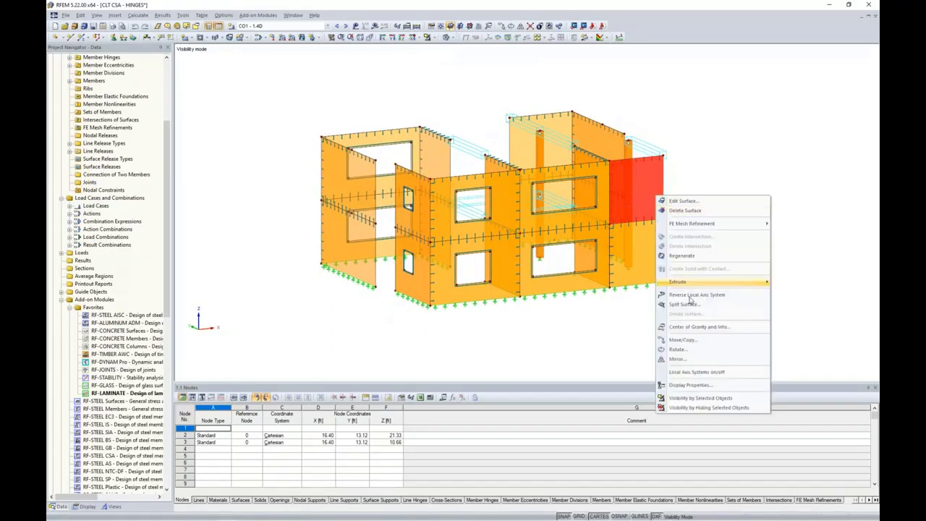
left_click(696, 372)
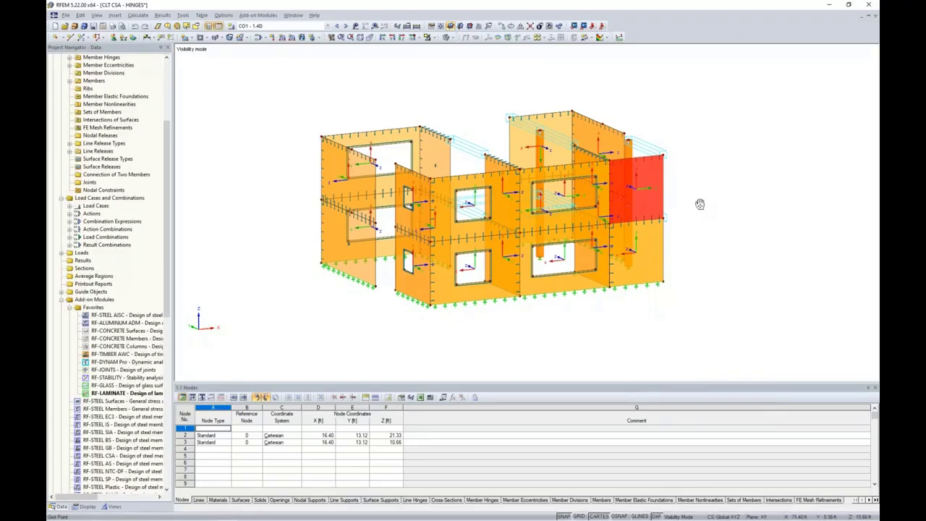
scroll(699, 204, "up", 3)
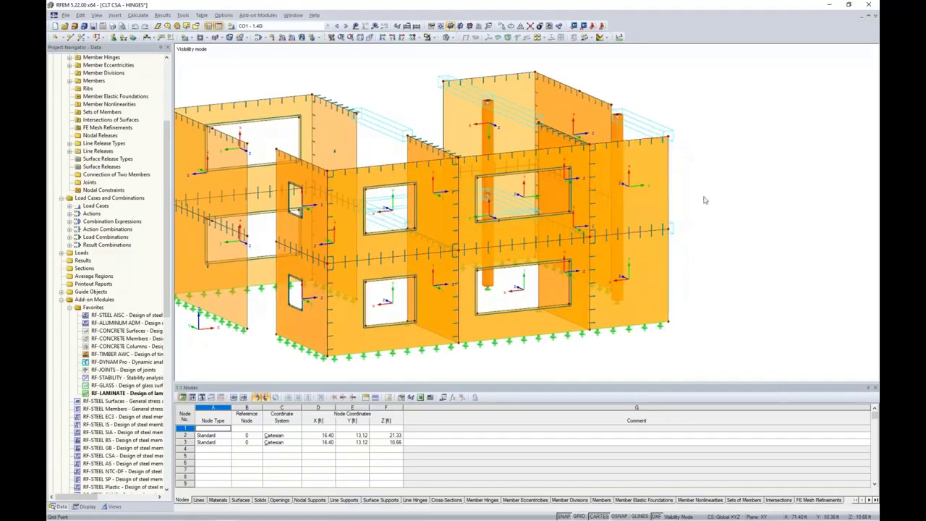
left_click(653, 188)
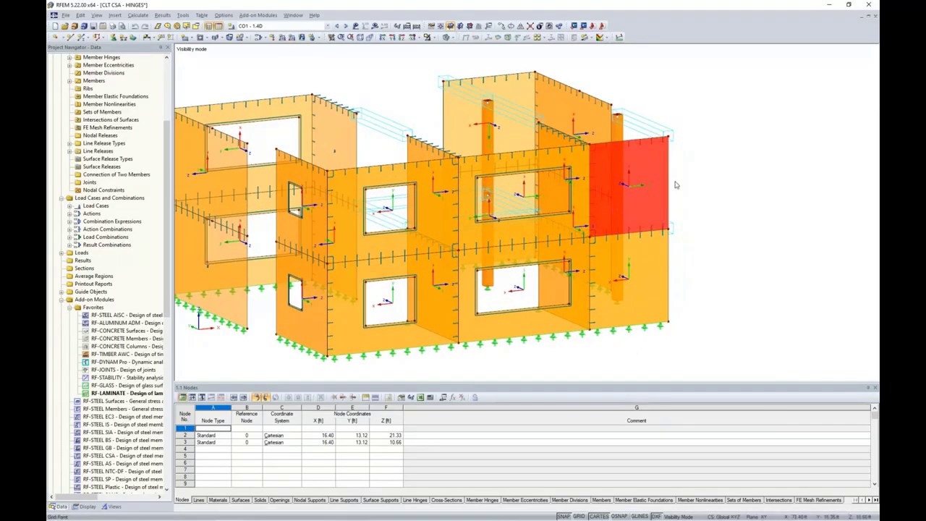
scroll(687, 204, "up", 1)
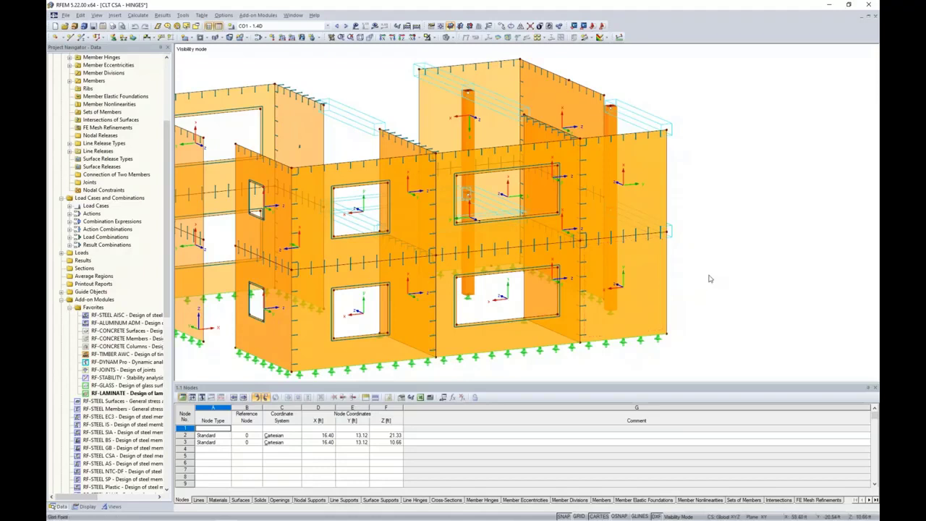
scroll(708, 278, "down", 2)
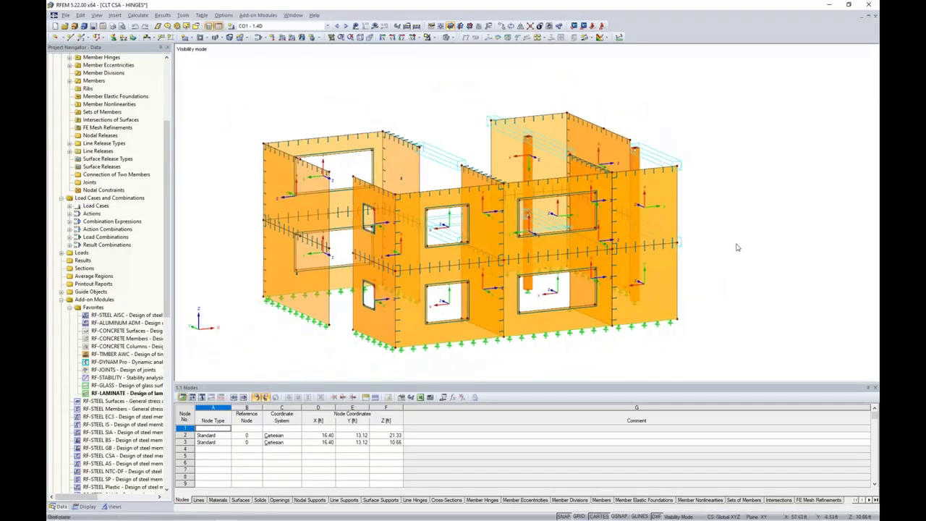
middle_click_drag(709, 331, 702, 319)
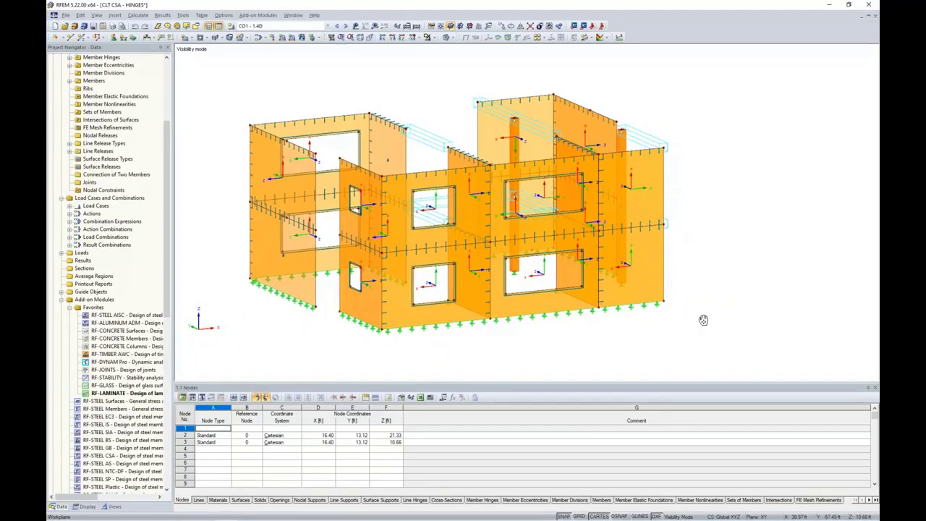
Set the input axes of all wall surfaces so the local x-axis runs parallel to vertical line 40 at the upper-storey wall edge.
left_click_drag(713, 336, 223, 81)
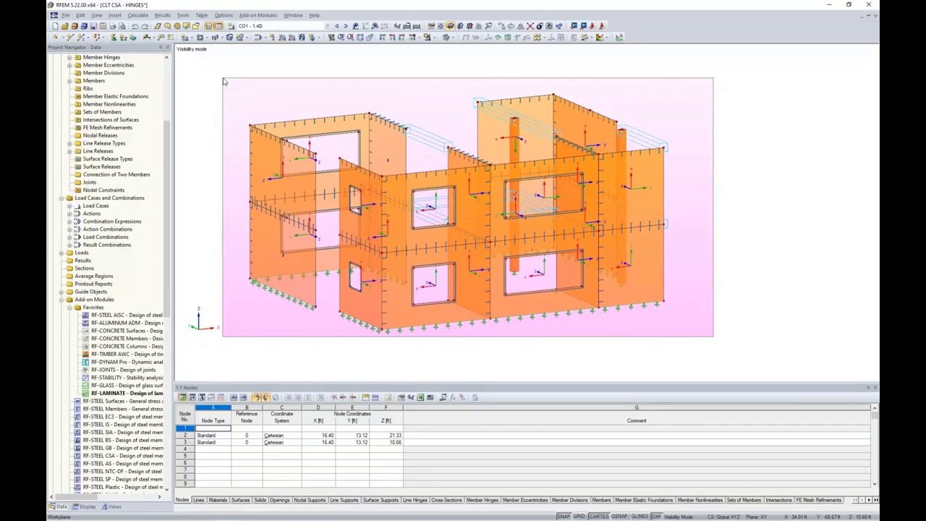
left_click_drag(223, 82, 223, 81)
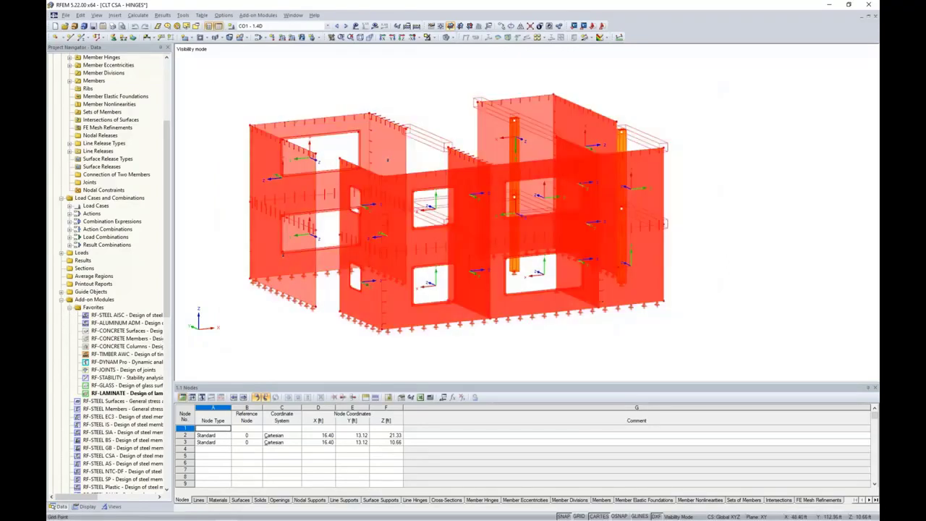
double_click(650, 284)
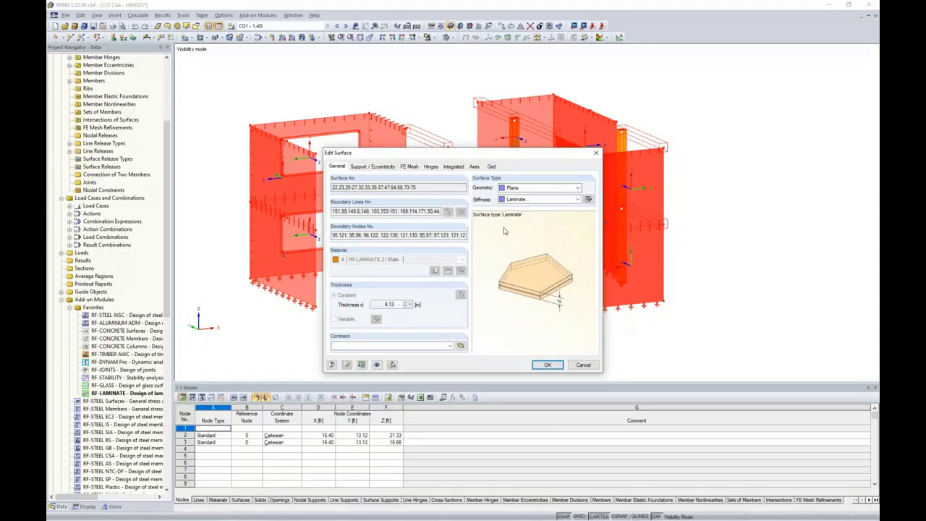
left_click(474, 167)
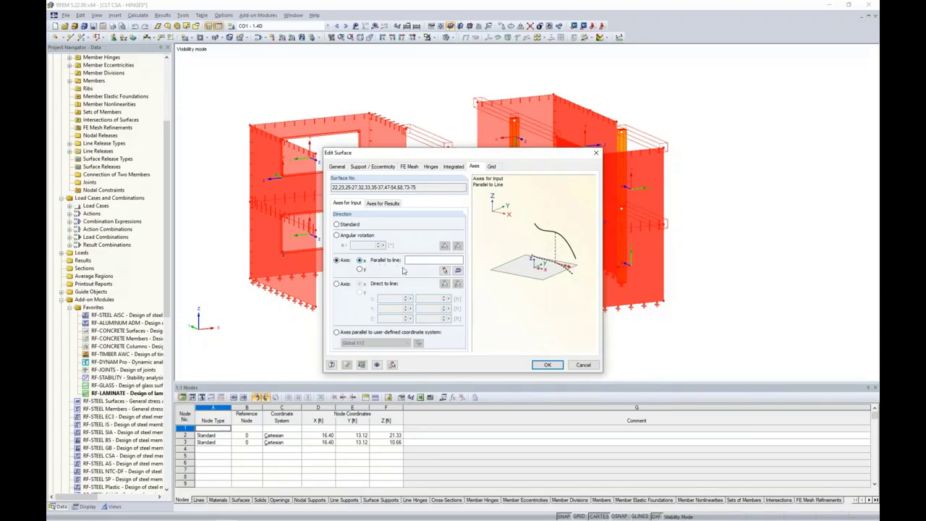
left_click(444, 269)
left_click(671, 186)
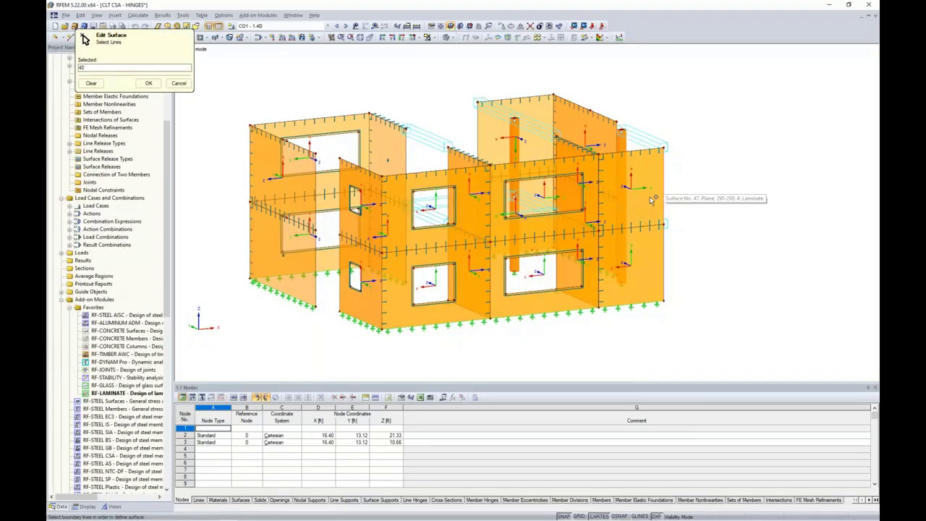
left_click(149, 84)
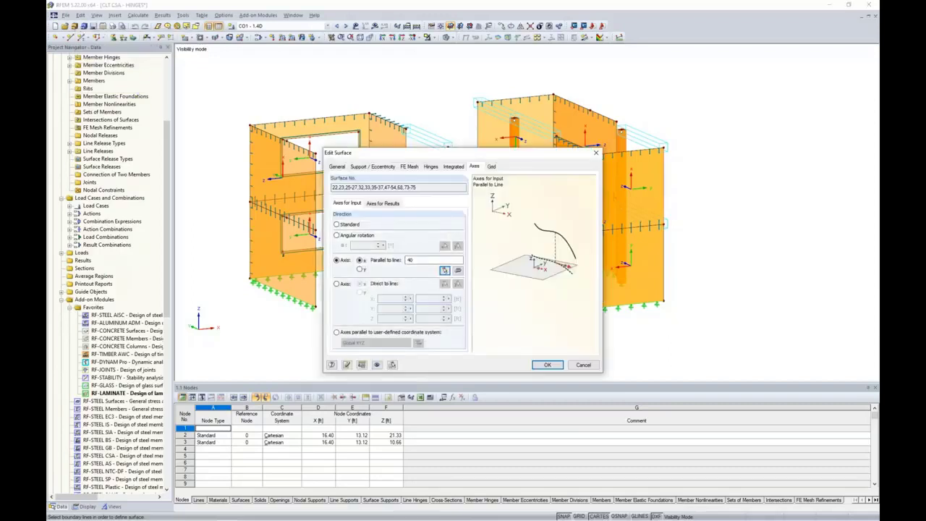
key("Return")
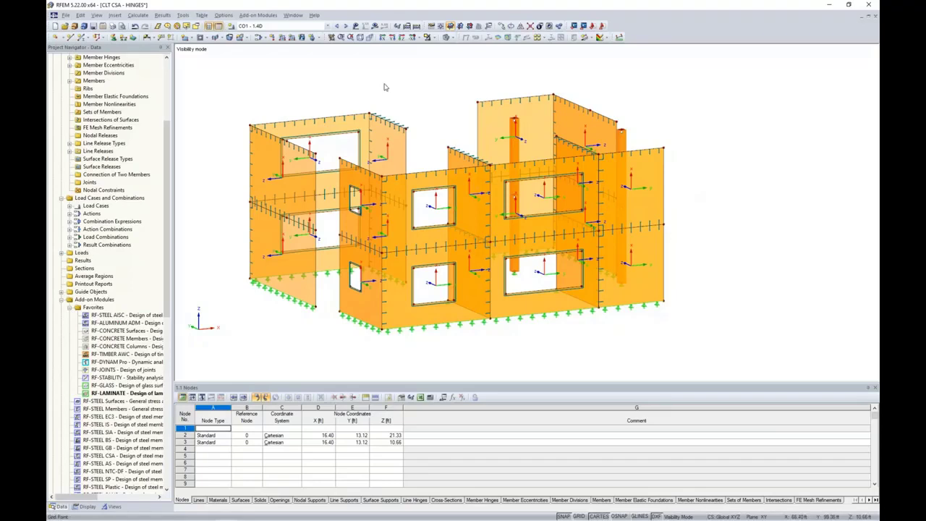
Invert the visibility to show the floor and roof surfaces and examine their local axis directions.
left_click(434, 37)
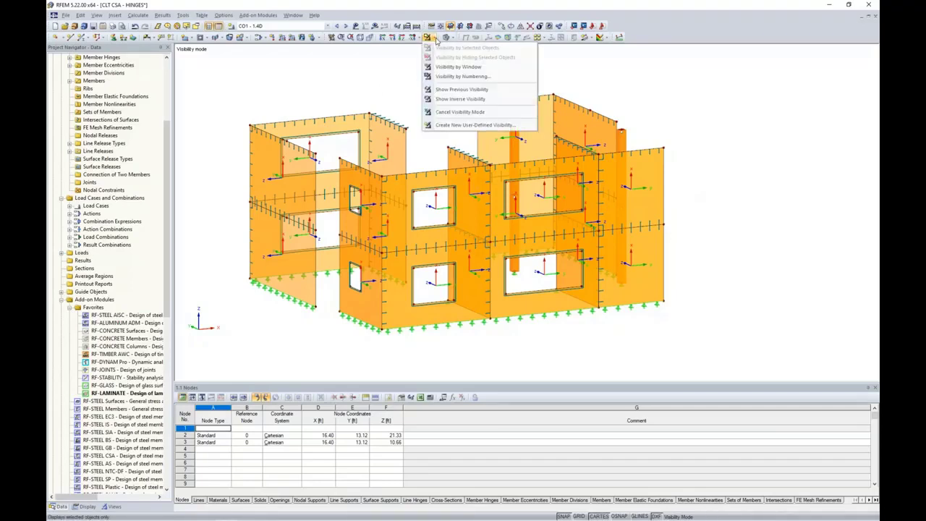
left_click(445, 99)
middle_click_drag(723, 186, 715, 214, "ctrl")
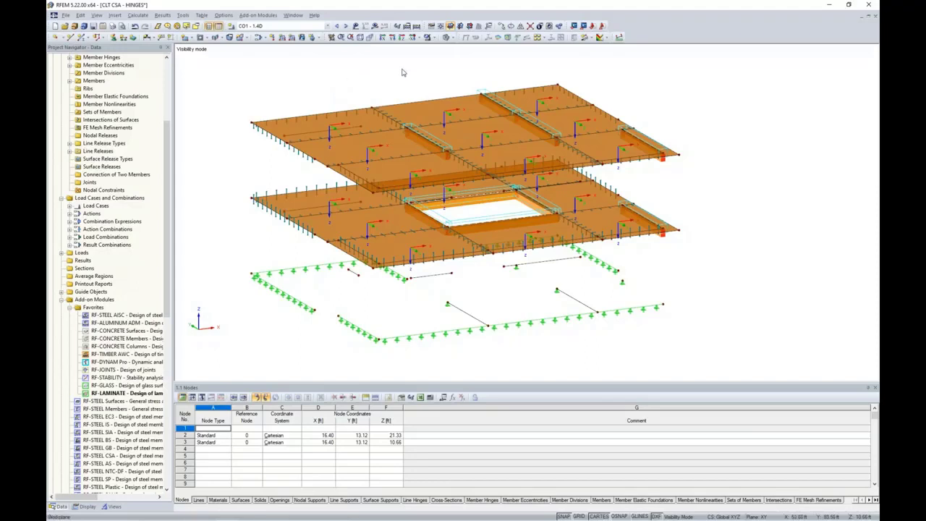
Cancel the visibility mode to show the whole building and turn off the surfaces' local axis systems.
left_click(433, 38)
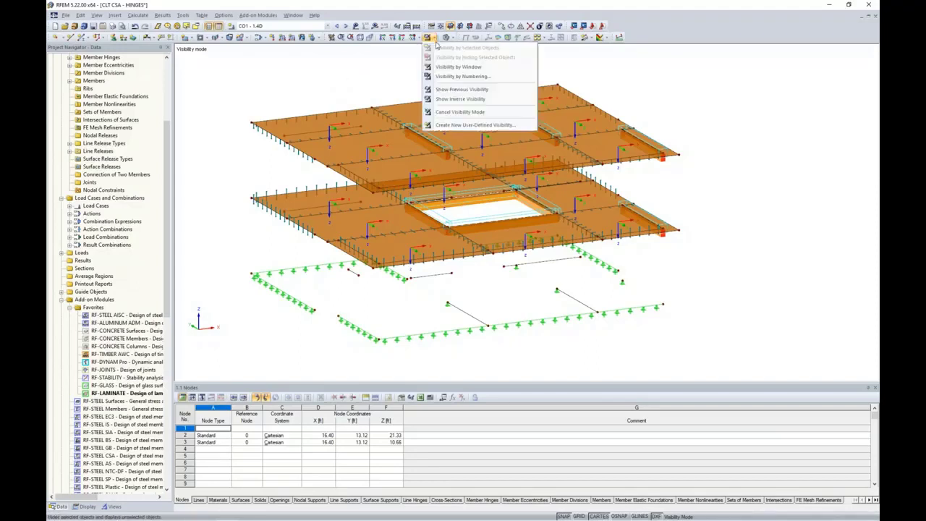
left_click(460, 112)
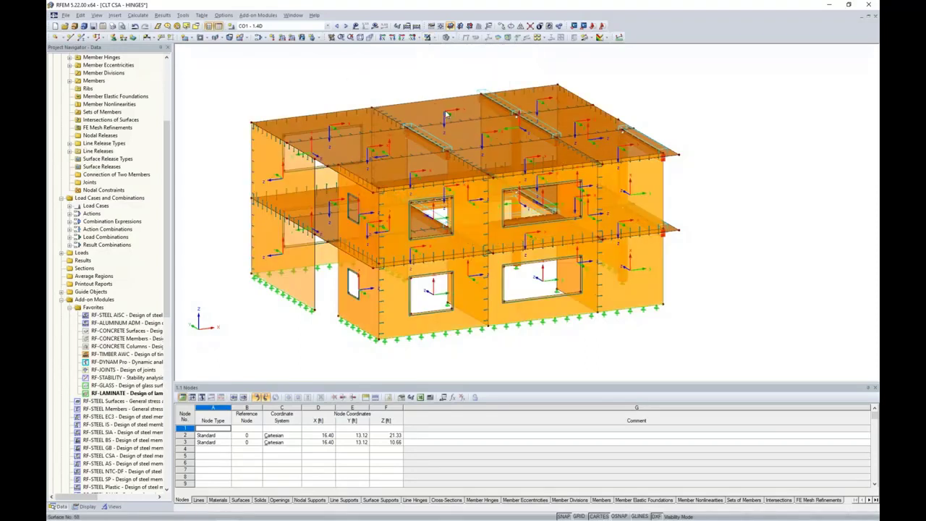
right_click(642, 281)
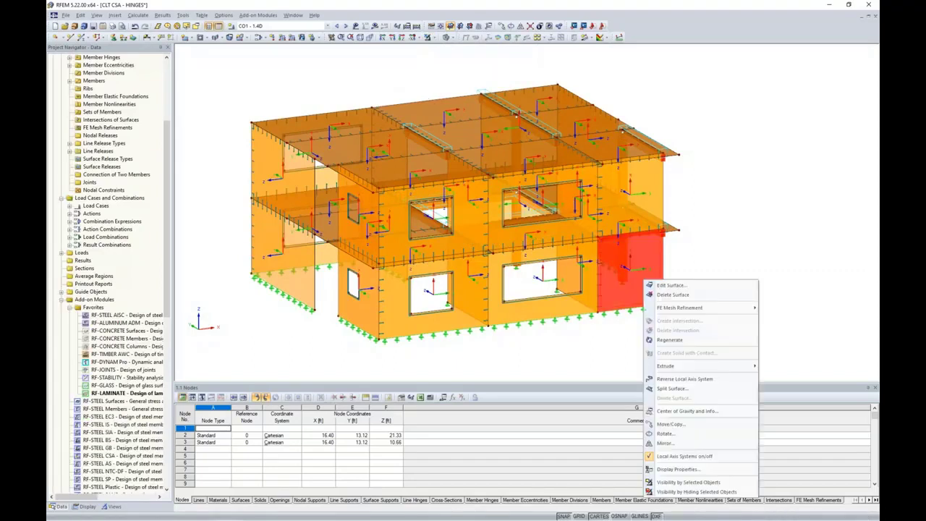
left_click(665, 457)
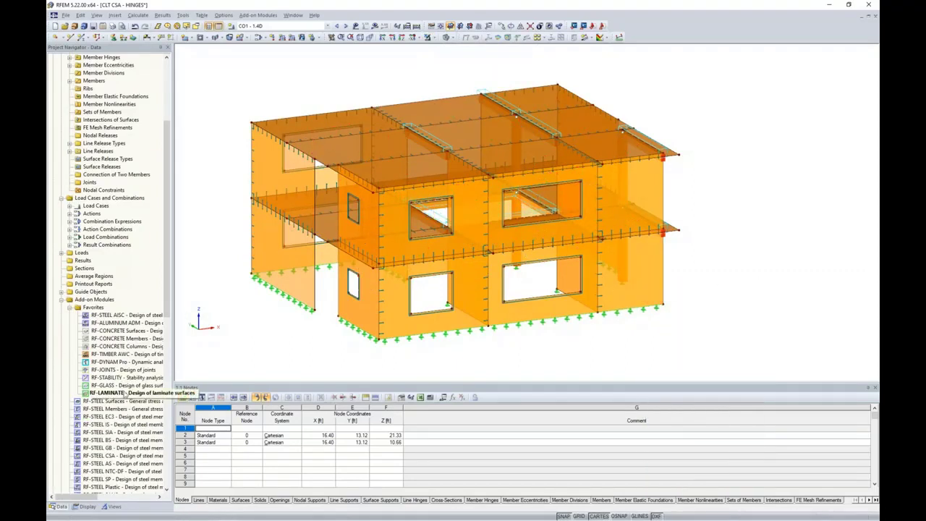
Run the RF-LAMINATE calculation and open the maximum stress ratios by surface.
double_click(125, 394)
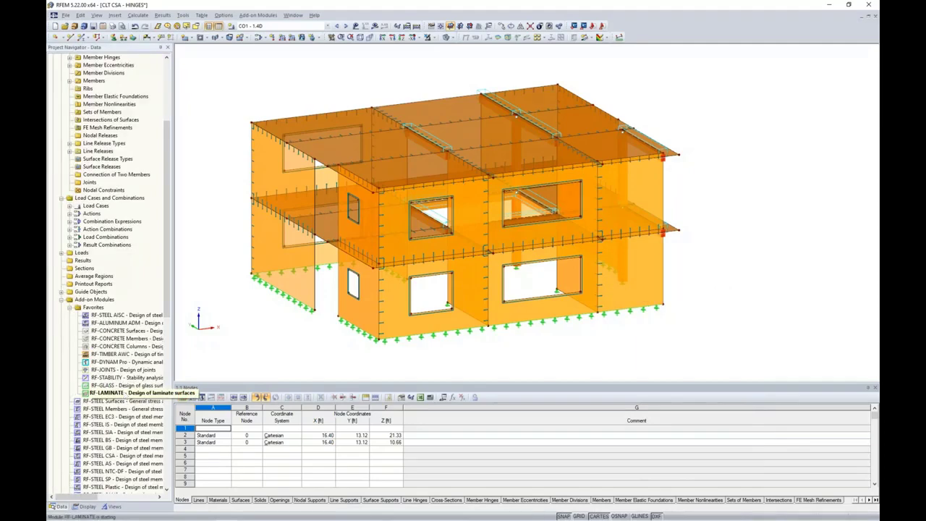
left_click(325, 410)
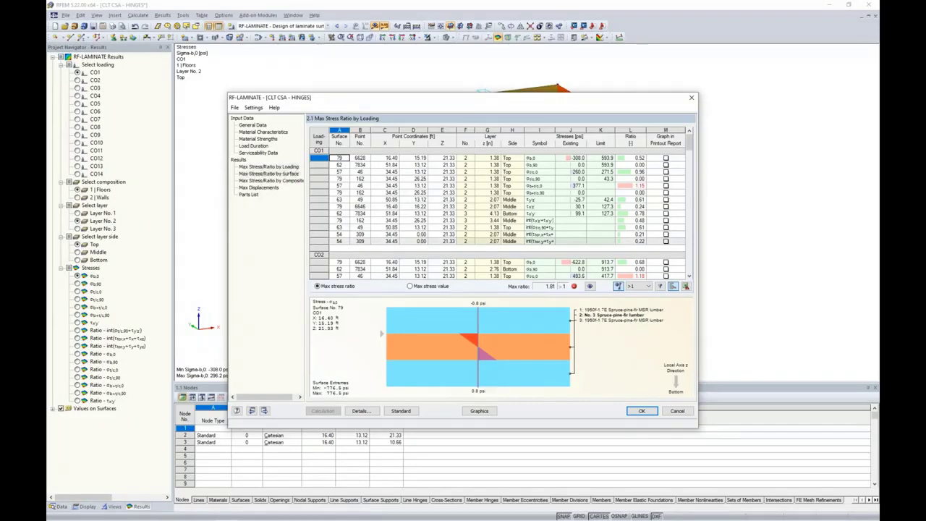
left_click(268, 174)
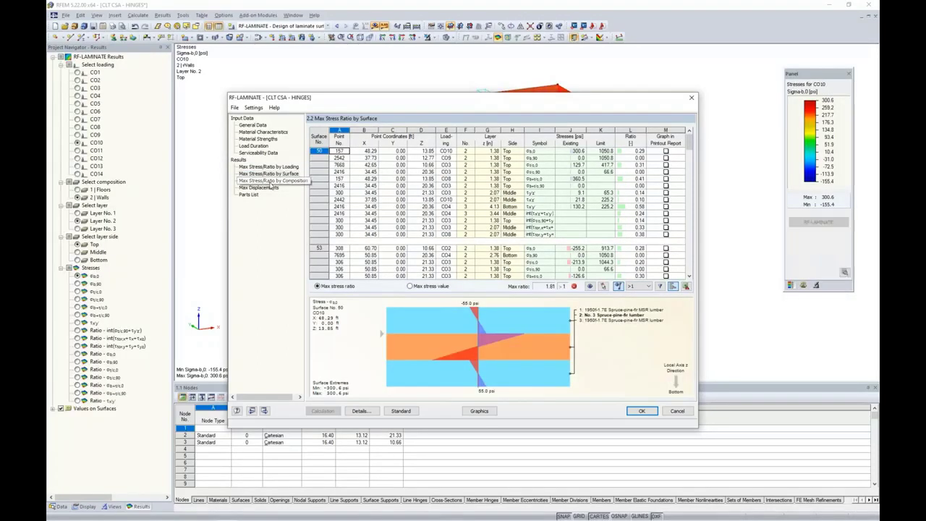
Examine the CO3 stresses of wall surfaces 50 and 53 against the model graphic, and review the maximum displacements by surface.
left_click_drag(415, 107, 412, 318)
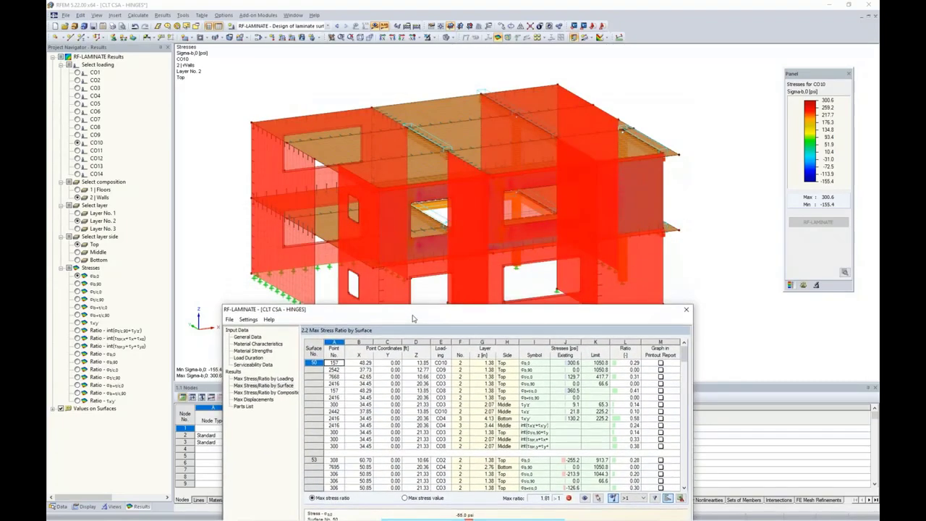
left_click(479, 383)
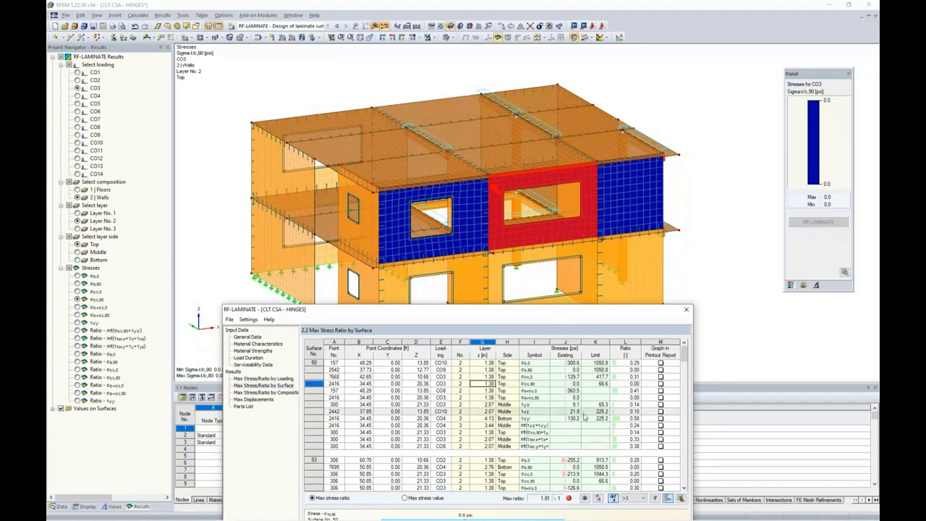
left_click(535, 474)
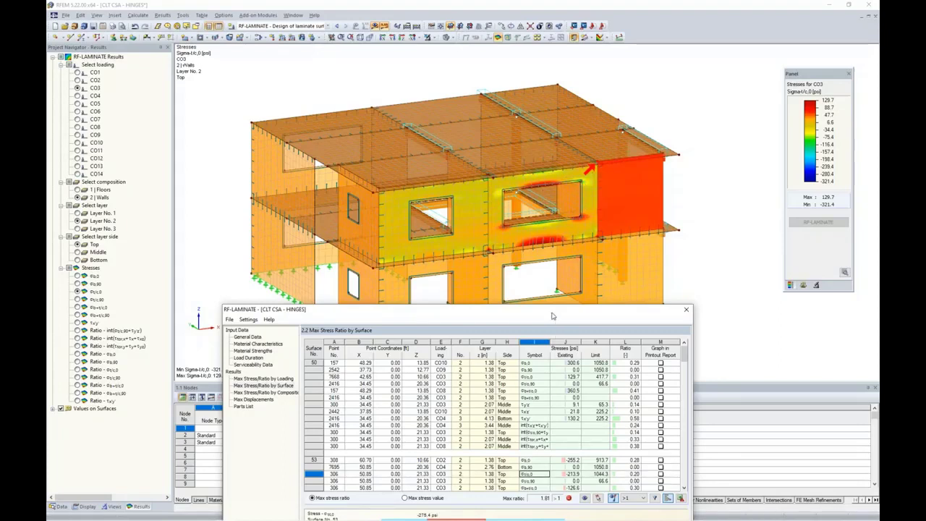
left_click_drag(552, 316, 571, 146)
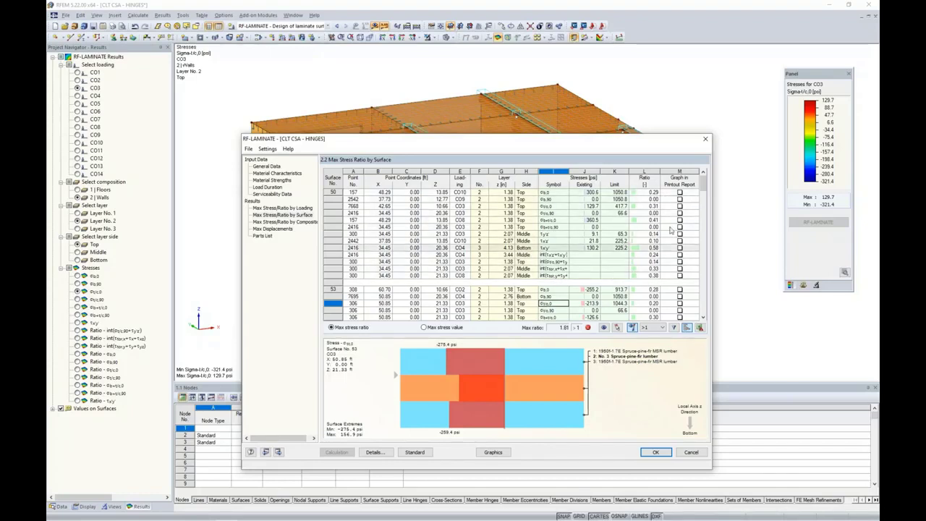
left_click_drag(603, 145, 590, 90)
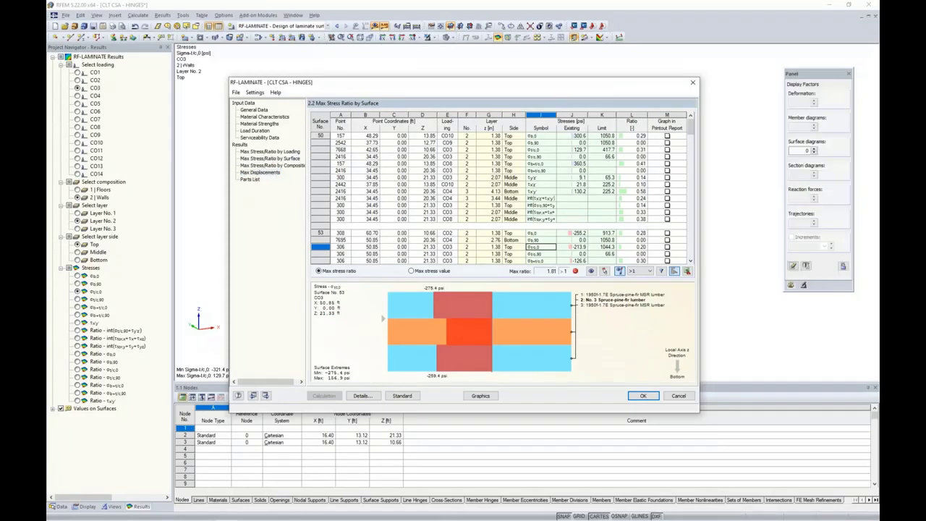
left_click(259, 172)
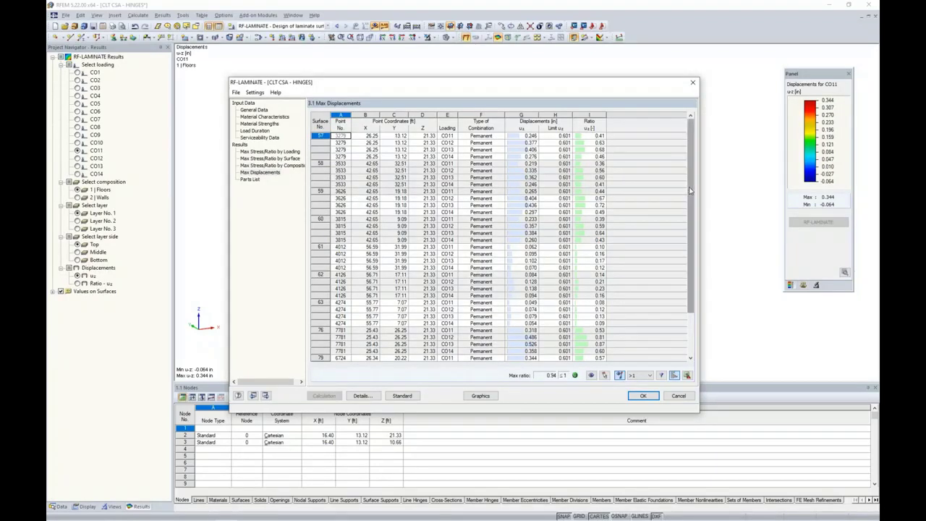
scroll(693, 209, "down", 3)
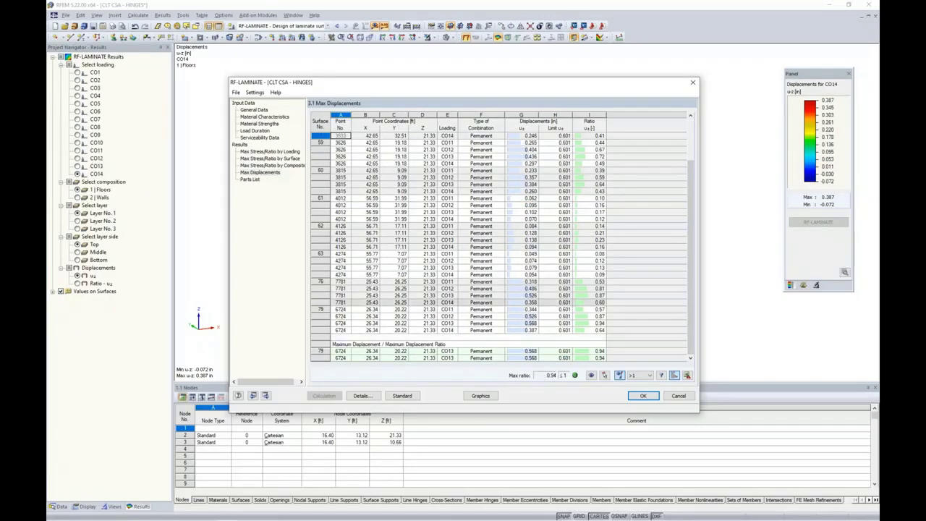
Return to the maximum stress ratios by surface and look at the Microsoft Excel export options without exporting.
left_click(283, 159)
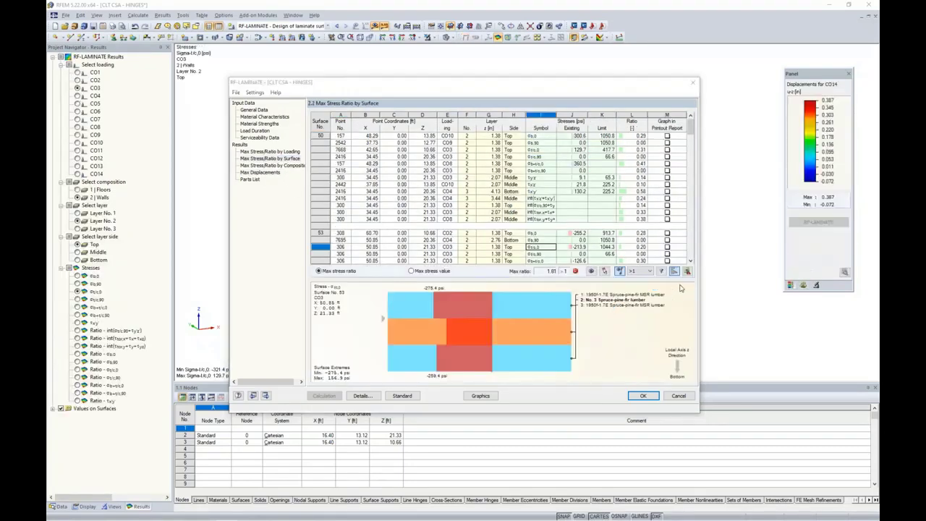
left_click(687, 270)
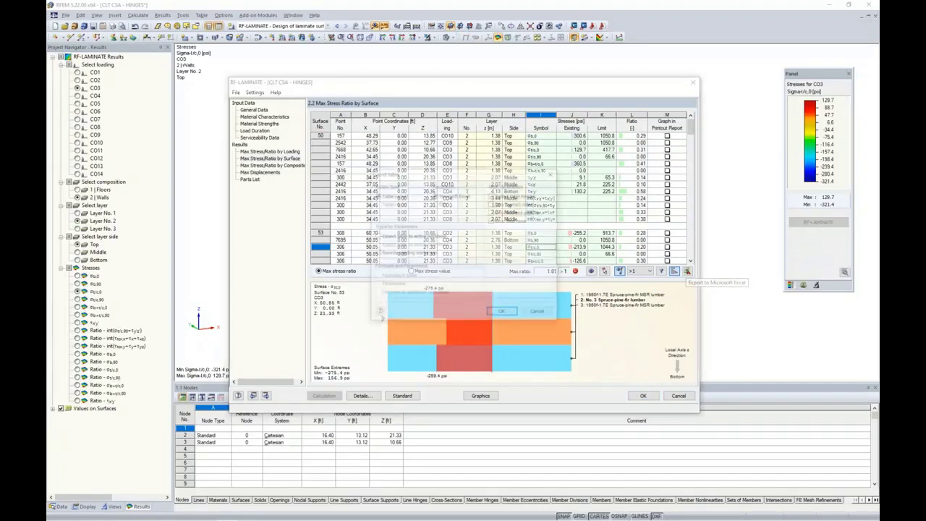
left_click(537, 316)
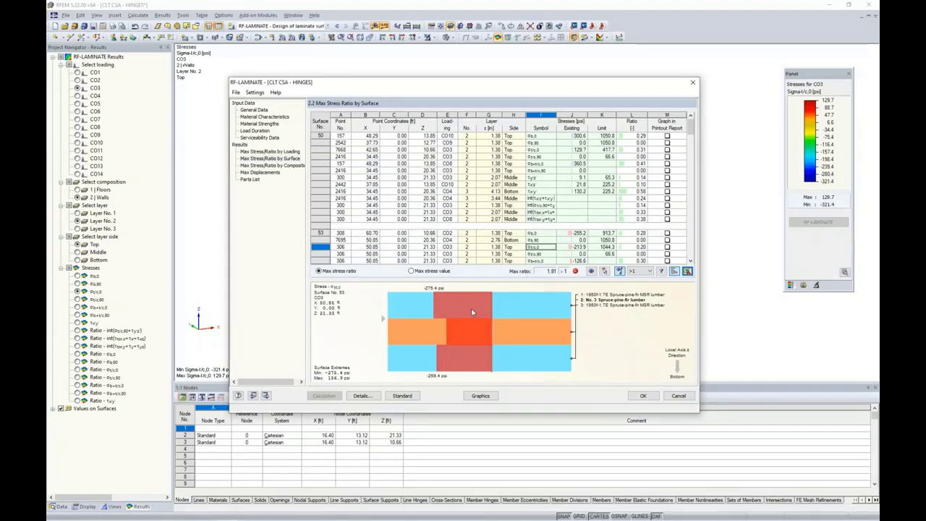
Review the CO10 shear stress distribution of surface 50, the parts list and the maximum stress ratios by loading.
left_click(543, 184)
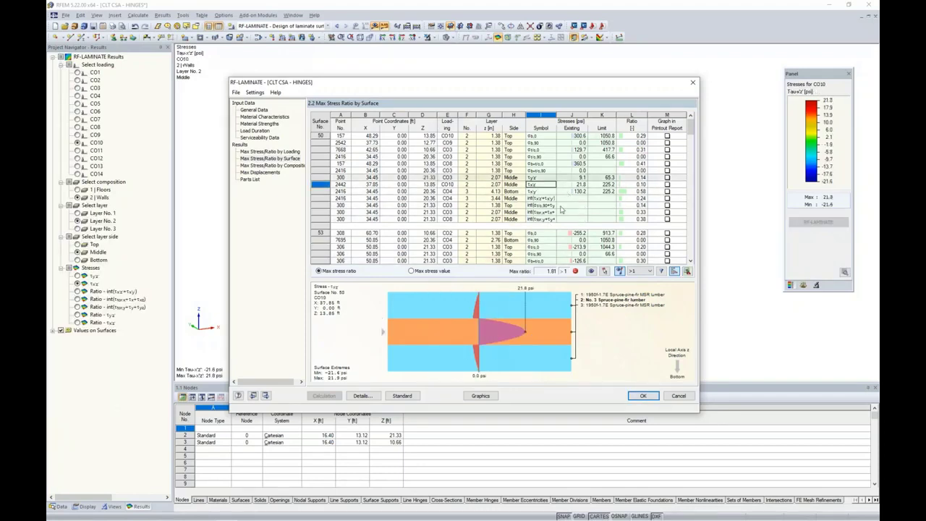
left_click(250, 180)
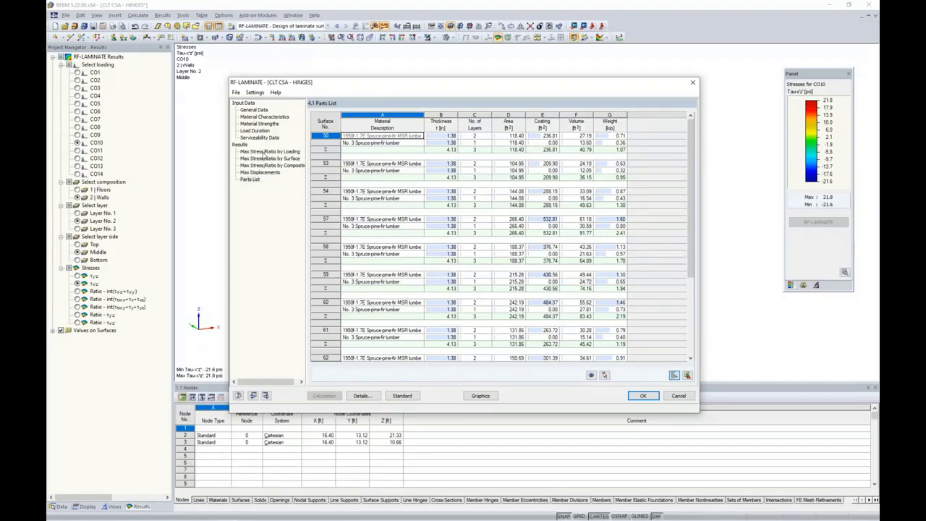
left_click(264, 152)
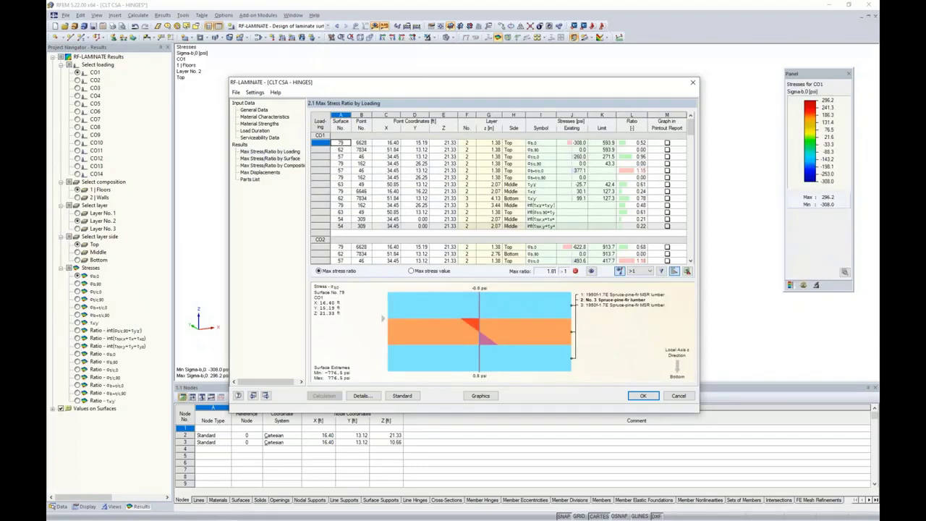
Filter the maximum stress ratios by surface to show only ratios greater than 1.
left_click(270, 158)
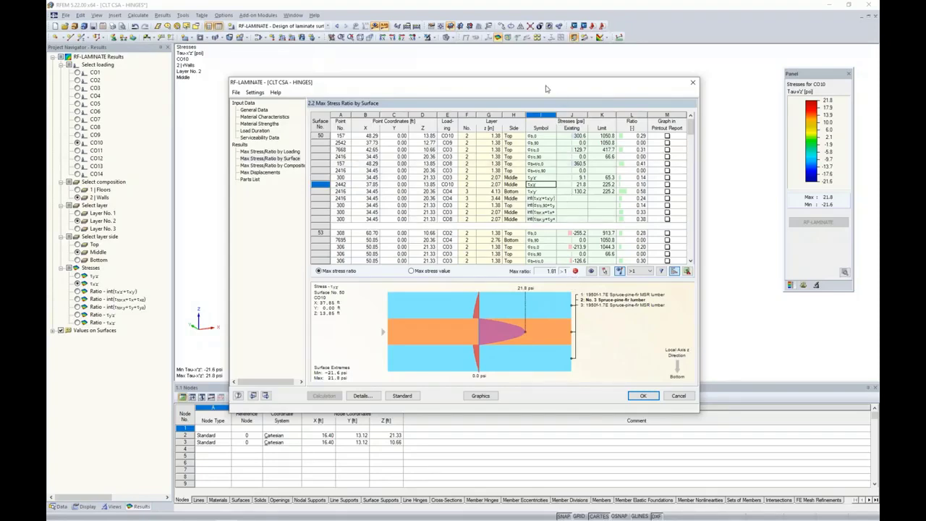
left_click_drag(548, 84, 535, 106)
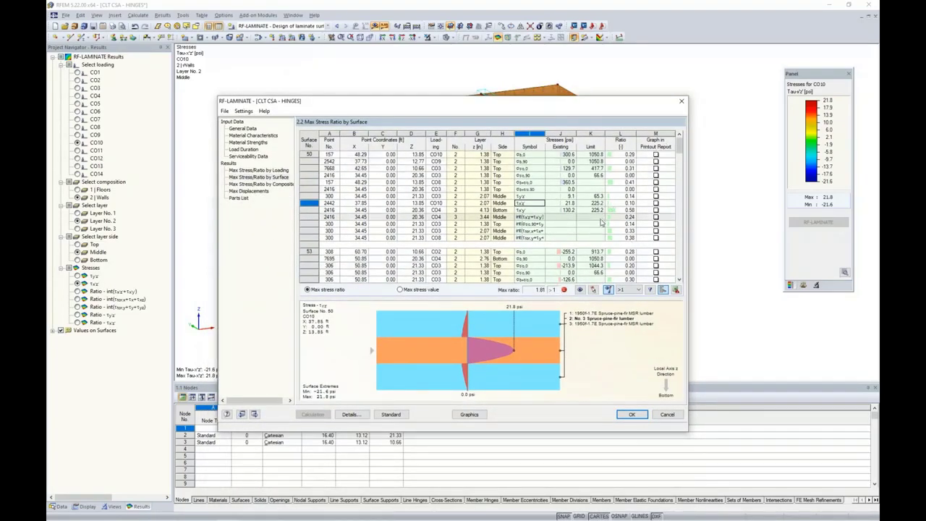
left_click(638, 290)
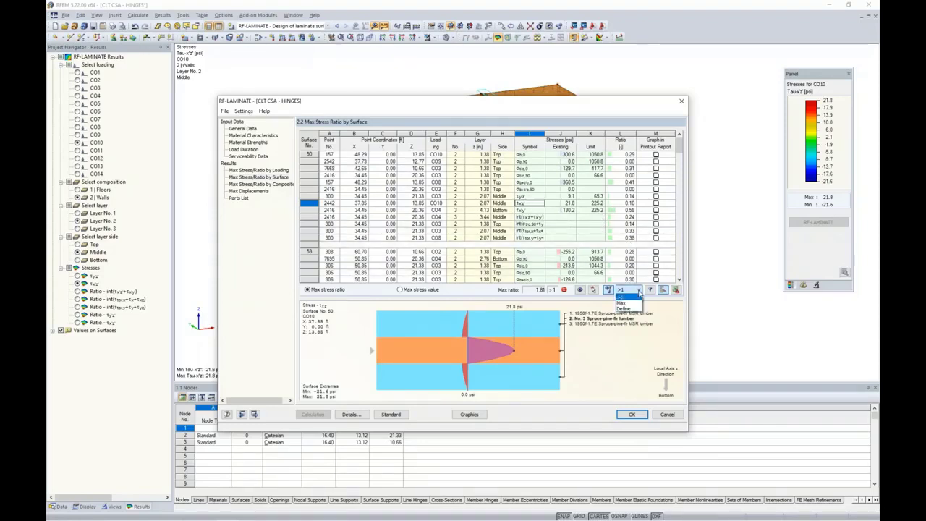
left_click(624, 296)
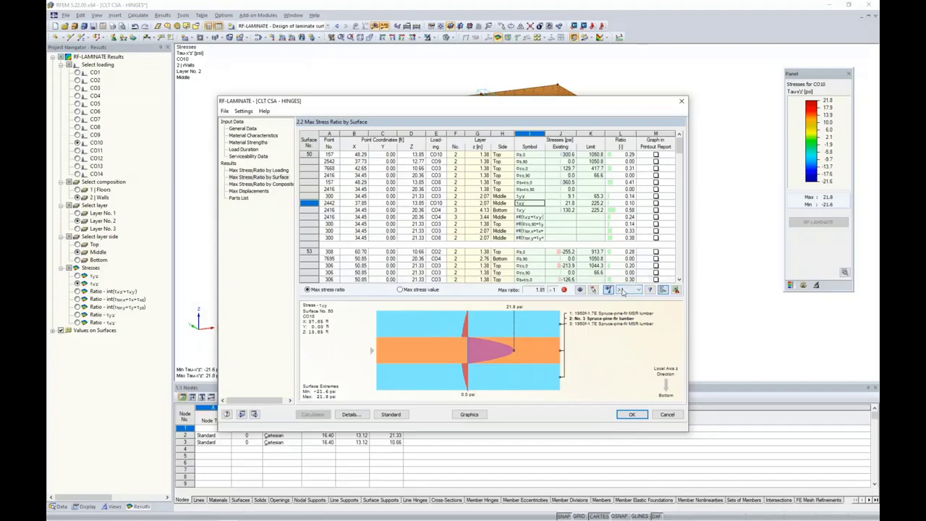
left_click(649, 289)
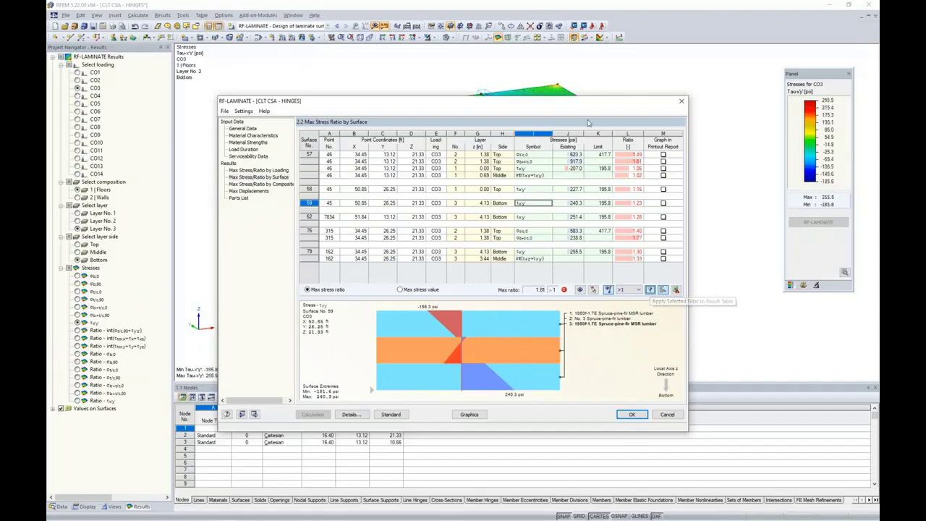
Examine the overstressed CO3 results of surfaces 57, 58, 59, 62 and 76 against the roof stress graphic.
left_click_drag(578, 103, 574, 200)
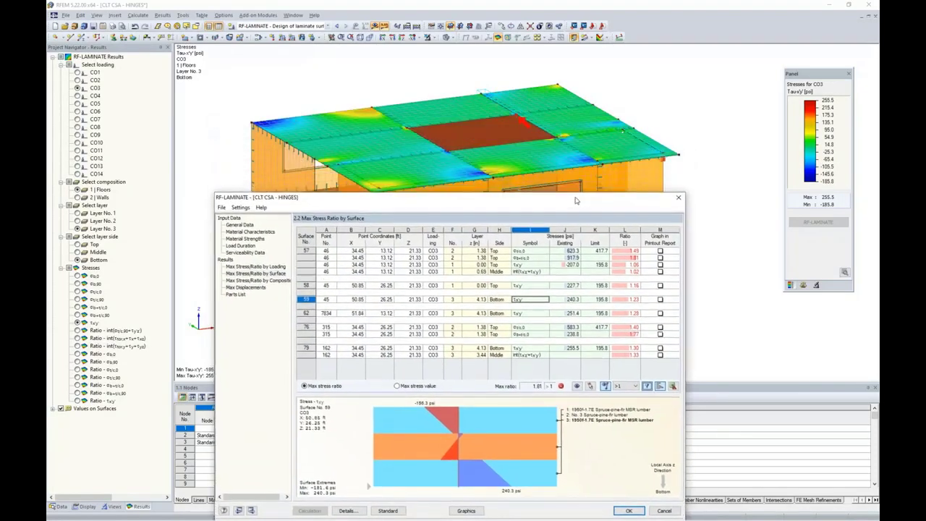
left_click(536, 253)
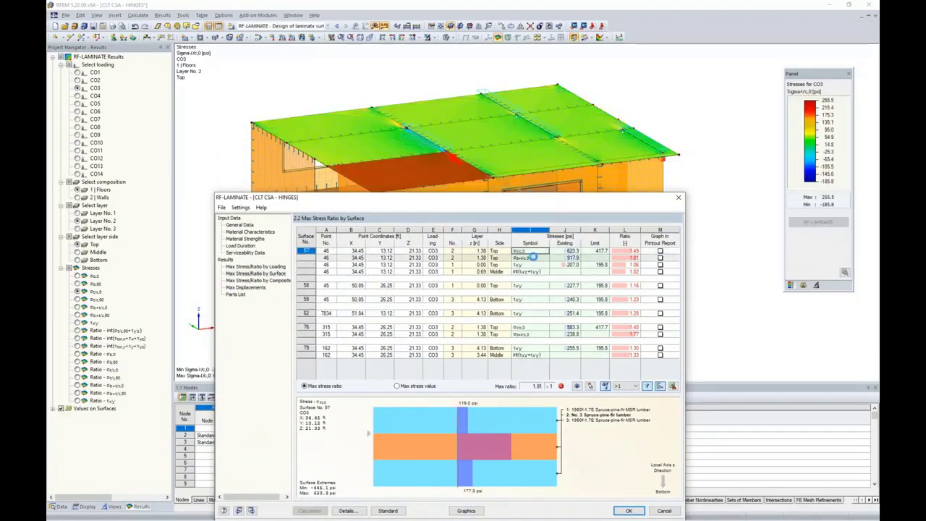
left_click(530, 257)
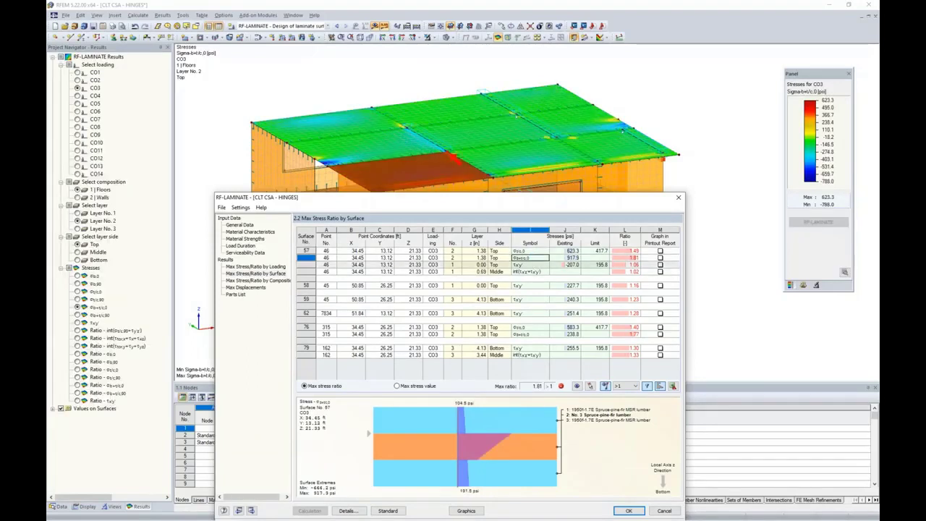
left_click(530, 264)
left_click(530, 272)
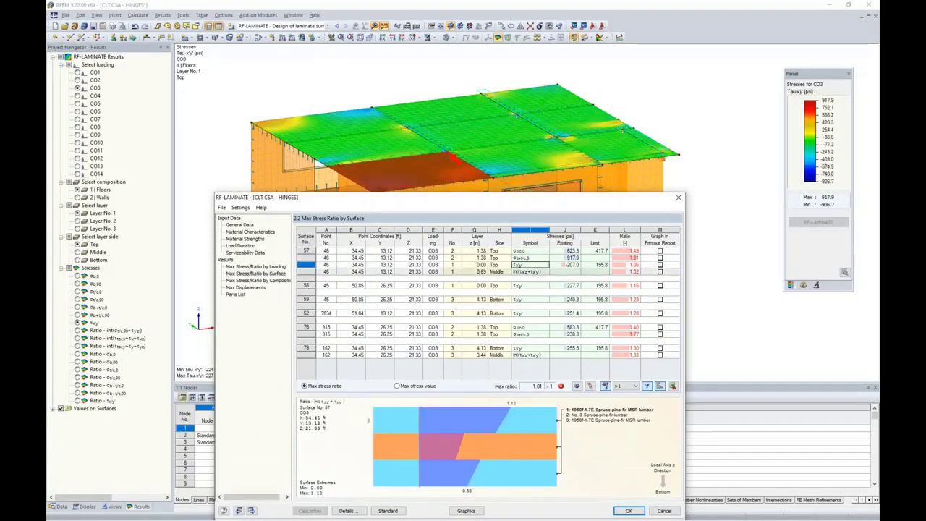
left_click(535, 285)
left_click(537, 290)
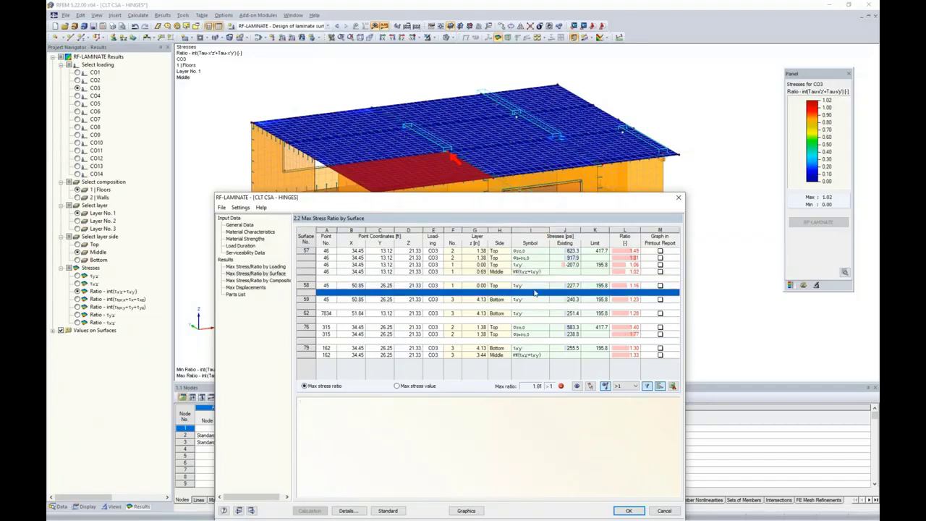
left_click(531, 286)
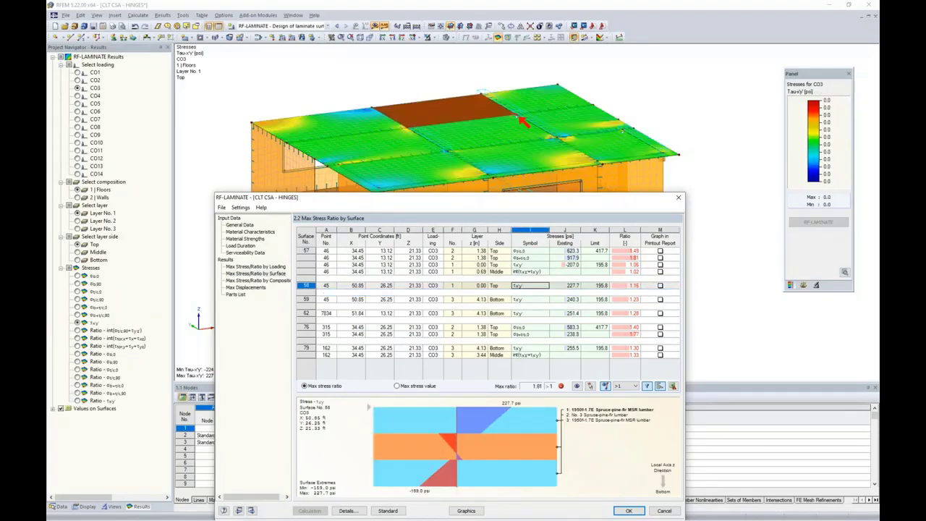
left_click(534, 299)
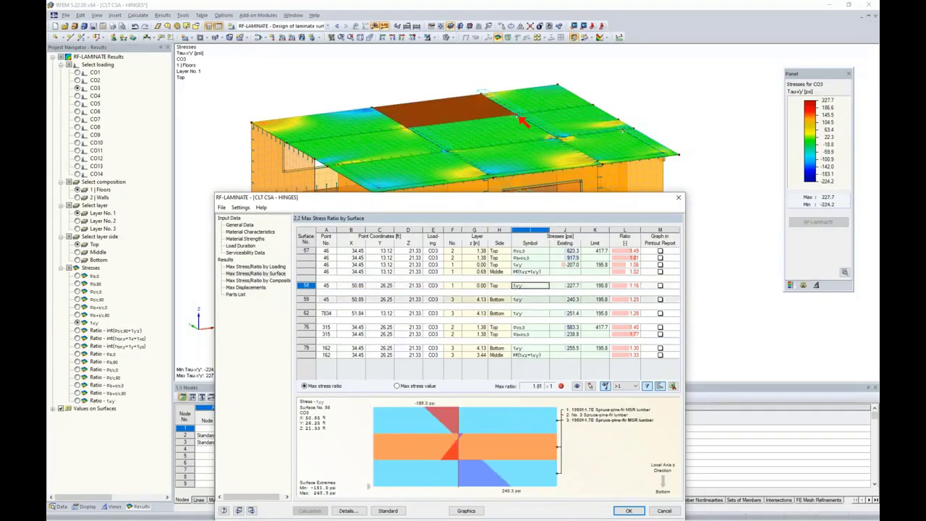
left_click(530, 313)
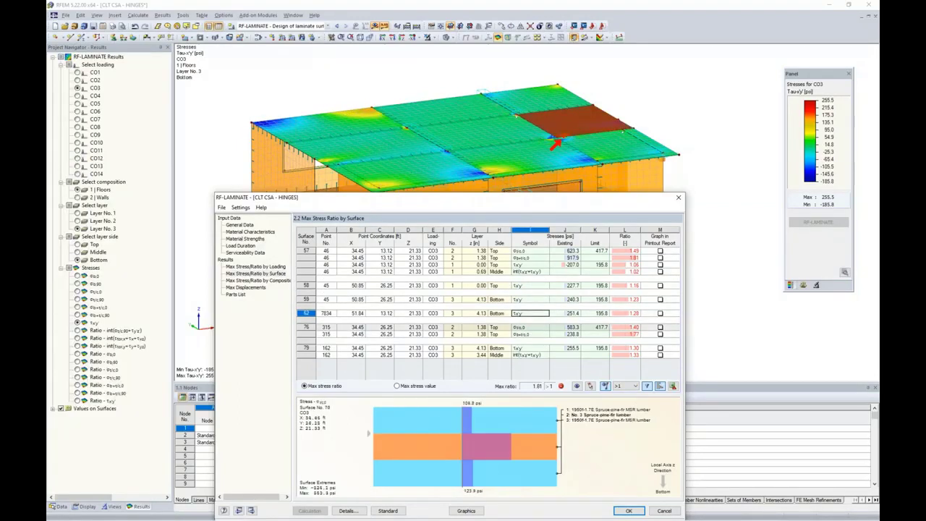
left_click(530, 334)
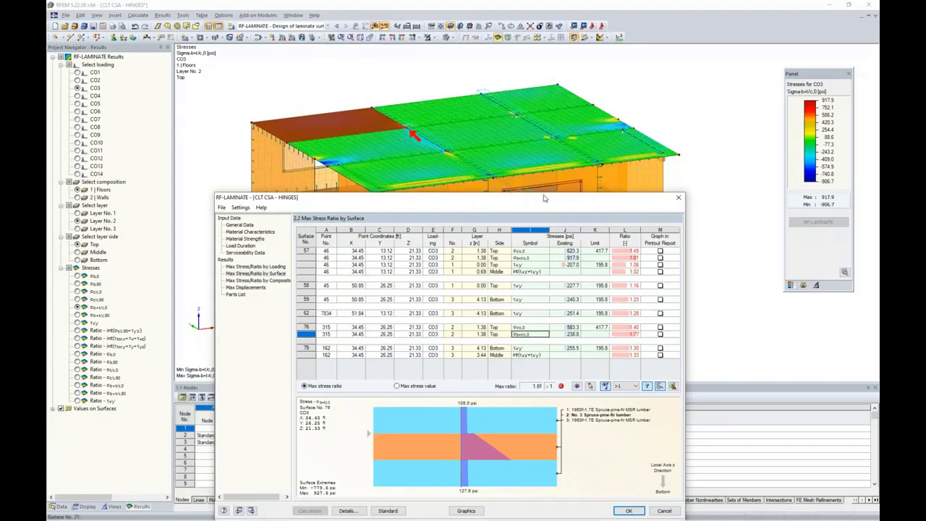
Switch to the model graphics and display the CO3 Ratio - σb+t/c,0 for the top of floor layer 2.
left_click_drag(545, 198, 560, 83)
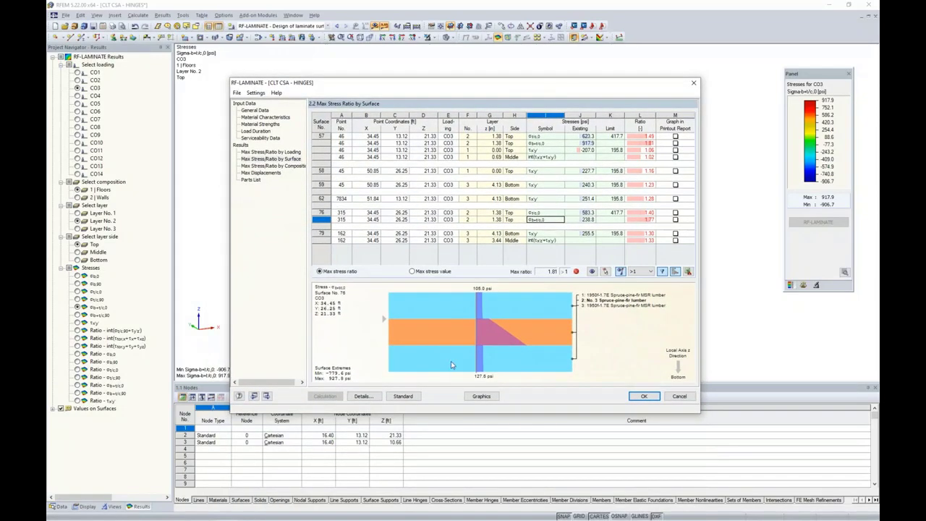
left_click(477, 397)
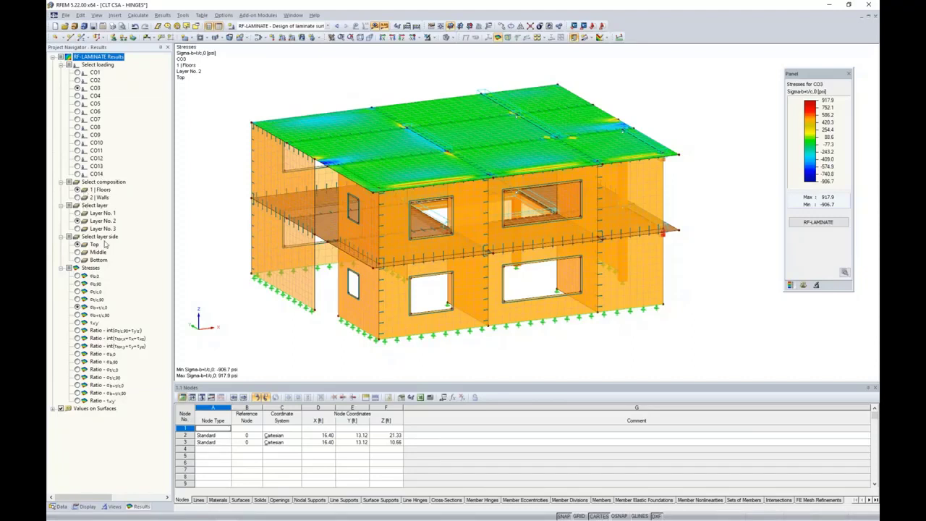
left_click(78, 299)
left_click(77, 306)
left_click(78, 385)
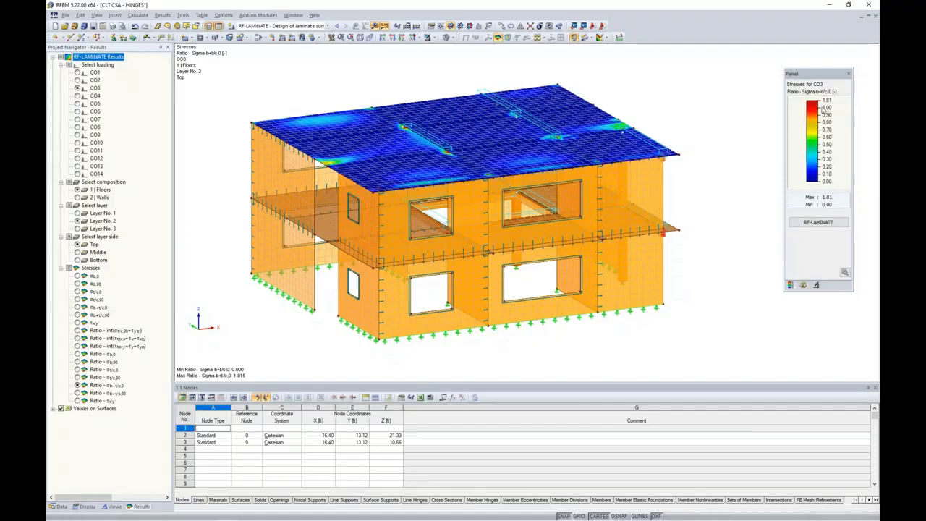
Examine the stress ratio concentrations on the roof around the ends of the supporting beam and the wall edges.
scroll(408, 130, "up", 5)
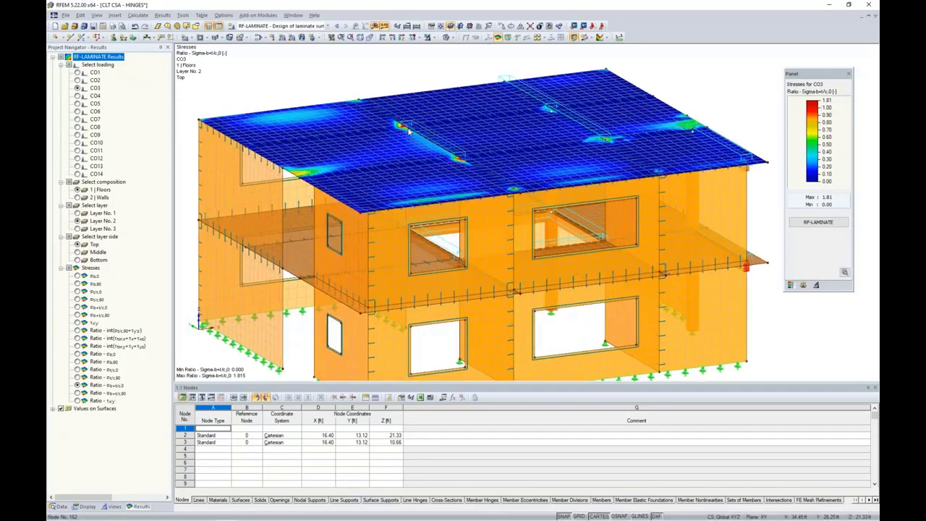
scroll(409, 130, "up", 2)
scroll(408, 130, "up", 1)
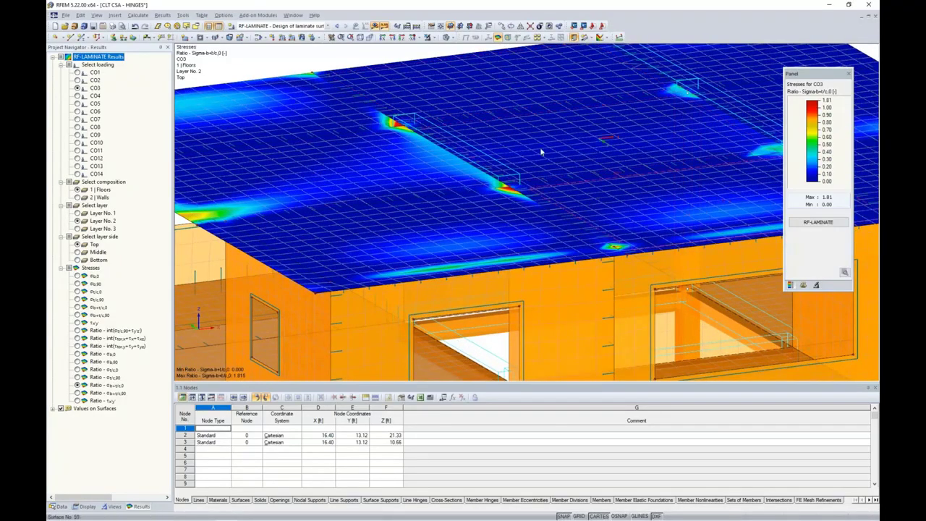
scroll(372, 126, "up", 2)
scroll(372, 126, "up", 1)
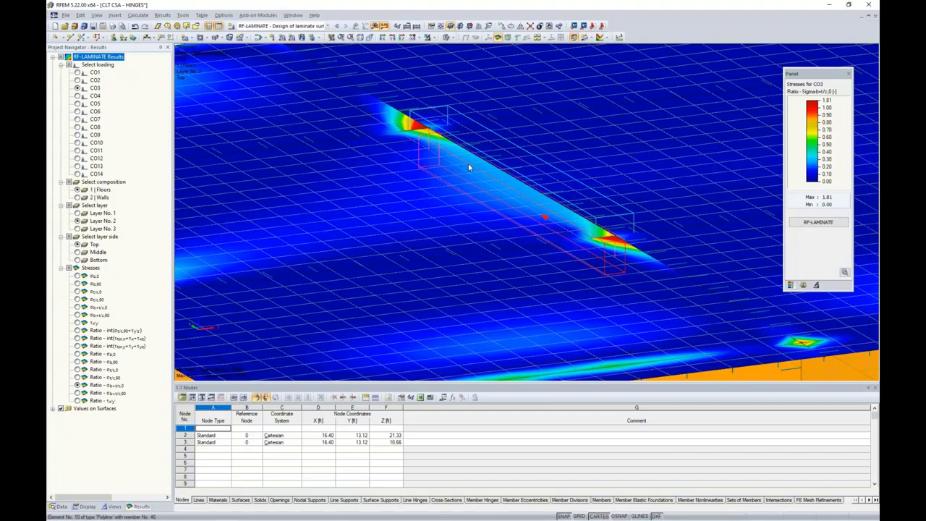
scroll(468, 167, "down", 5)
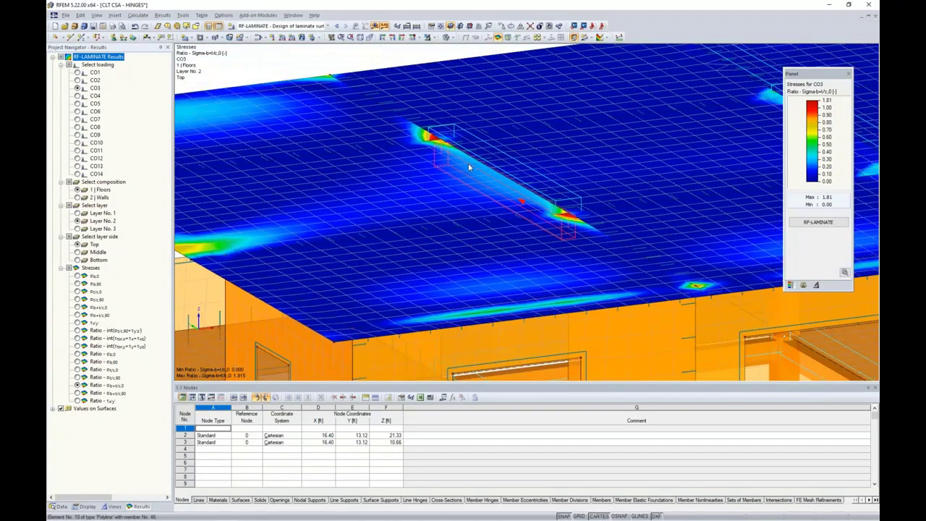
scroll(467, 167, "down", 1)
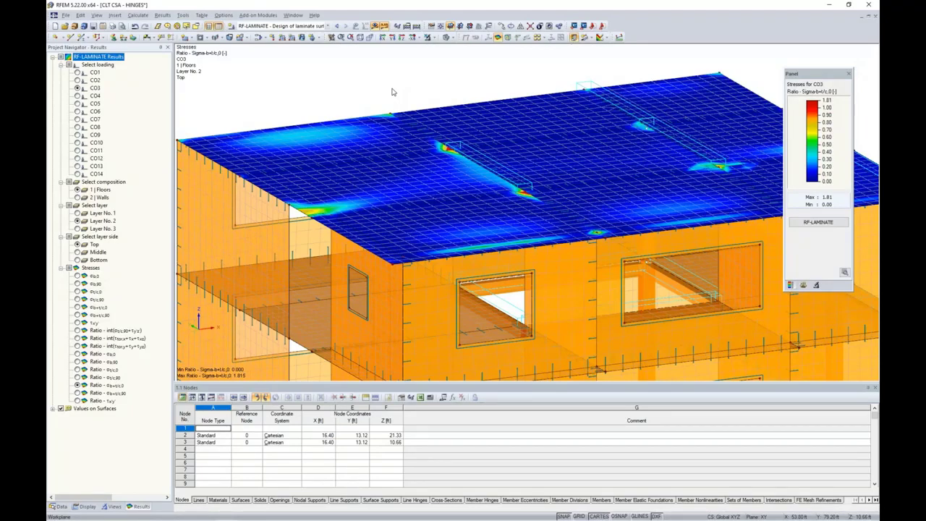
middle_click_drag(679, 143, 617, 220, "ctrl")
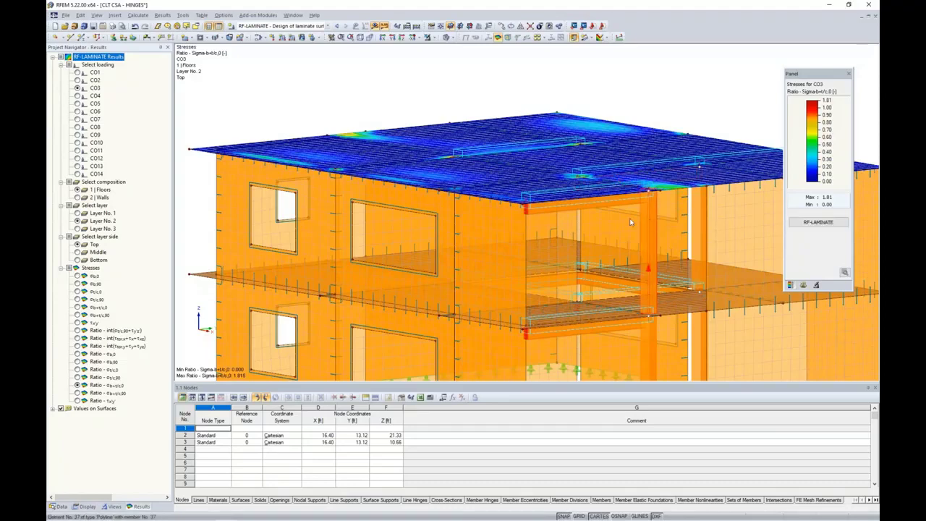
middle_click_drag(422, 217, 589, 292, "ctrl")
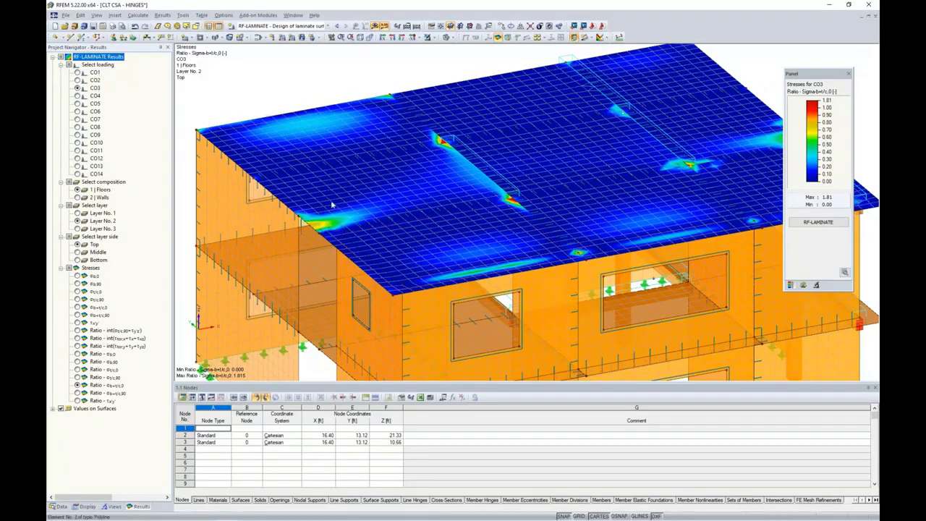
Isolate the roof level with visibility by selected objects, using a window selection in a side view.
left_click(383, 37)
middle_click_drag(583, 125, 520, 102)
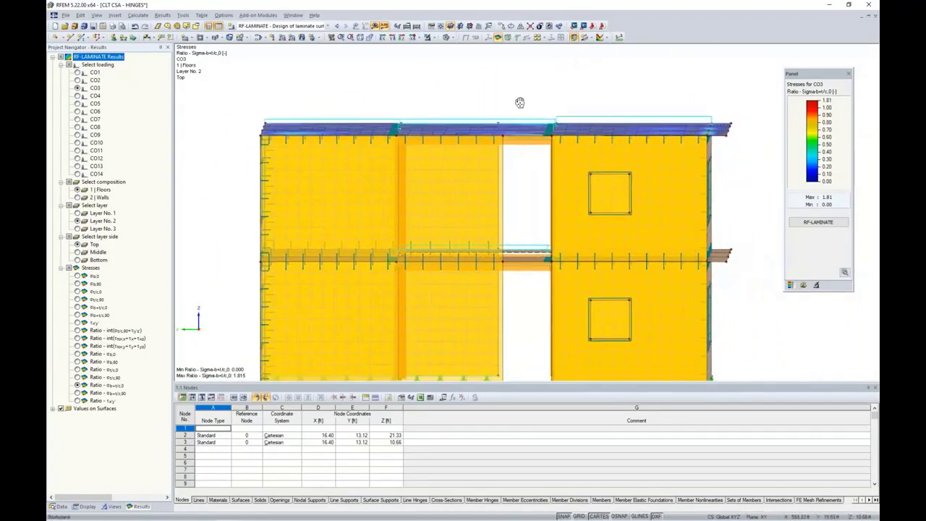
scroll(519, 103, "down", 1)
left_click_drag(240, 87, 715, 155)
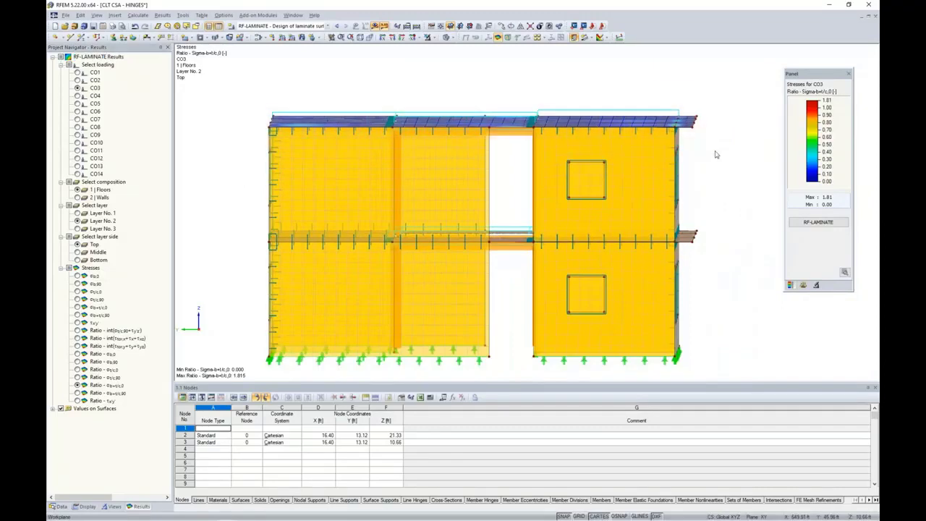
left_click(431, 37)
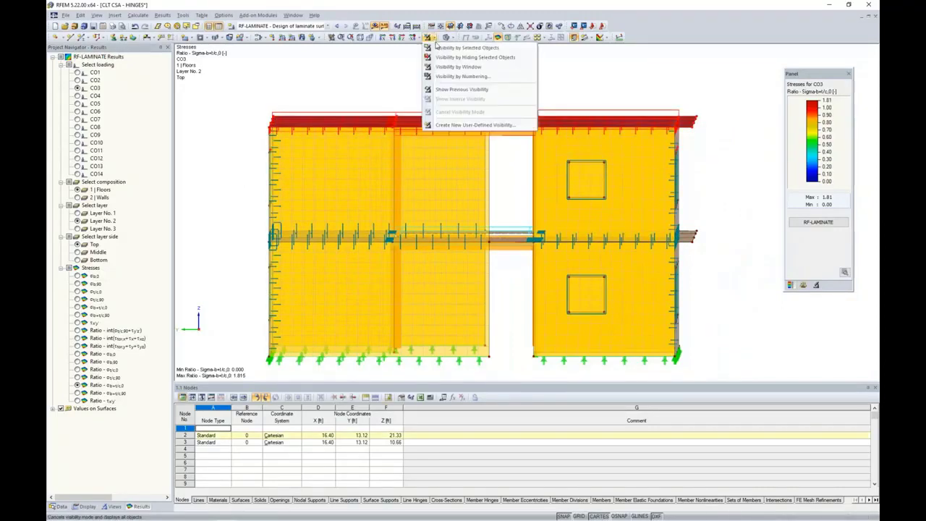
left_click(439, 49)
middle_click_drag(513, 82, 446, 259)
scroll(427, 182, "down", 1)
scroll(446, 259, "down", 1)
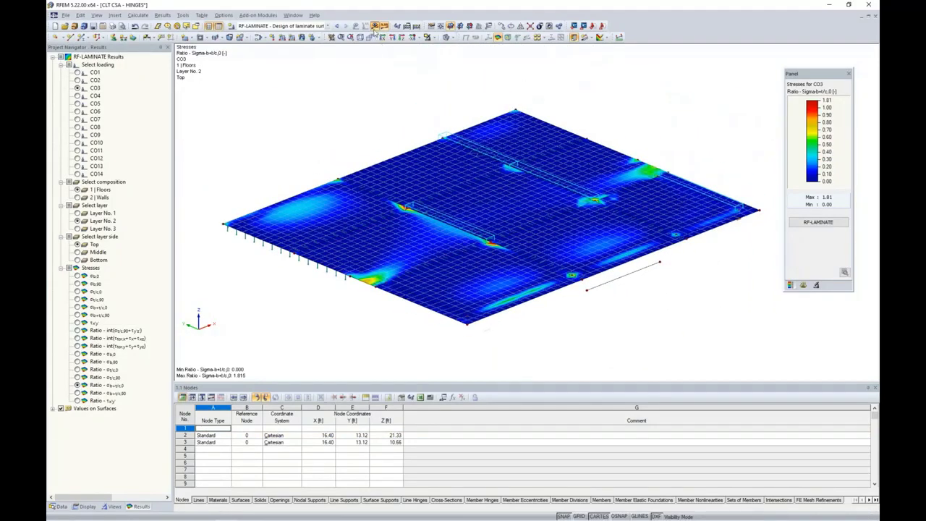
Hide the stress results and start a new circular FE mesh refinement on node 162 at the roof beam's end.
left_click(374, 27)
scroll(414, 229, "up", 4)
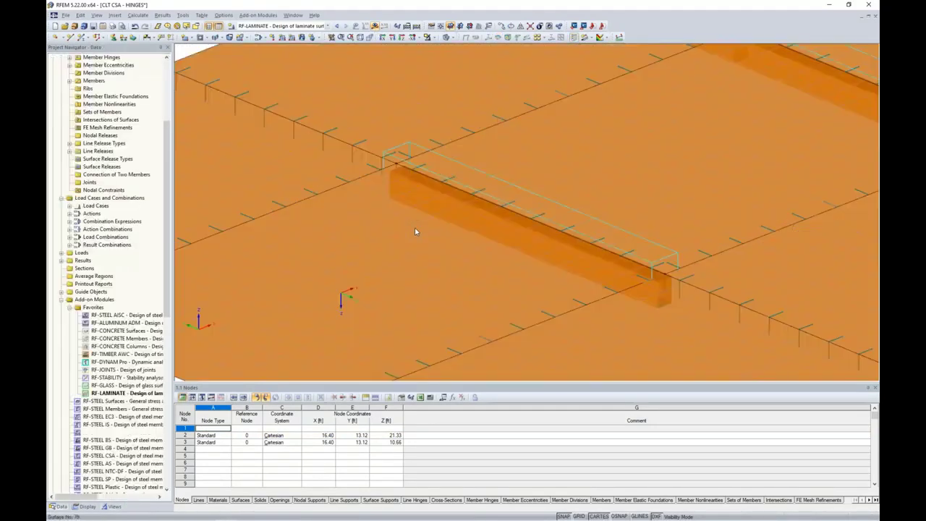
scroll(414, 231, "down", 2)
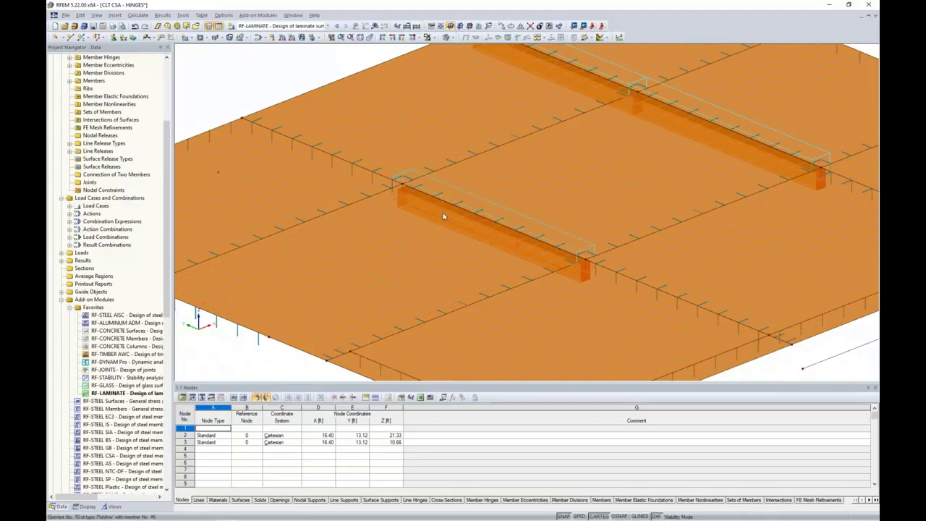
right_click(402, 188)
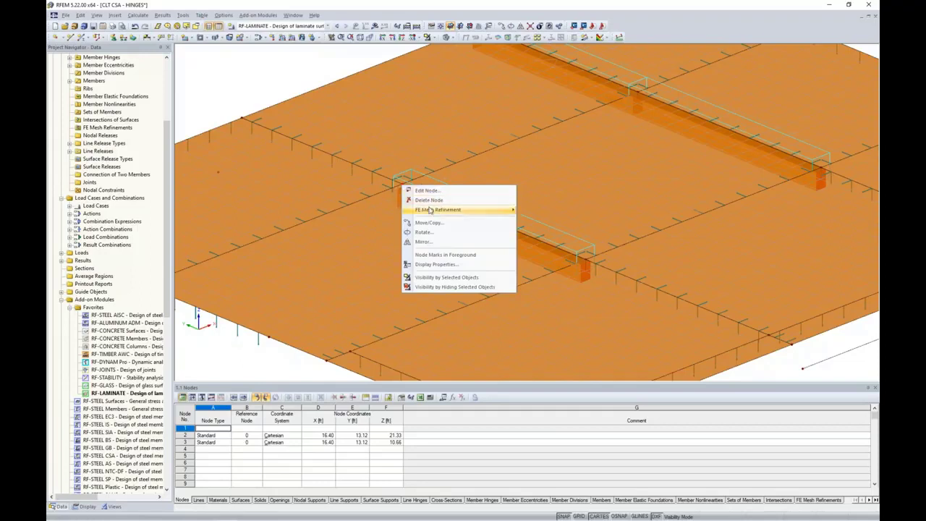
mouse_move(432, 210)
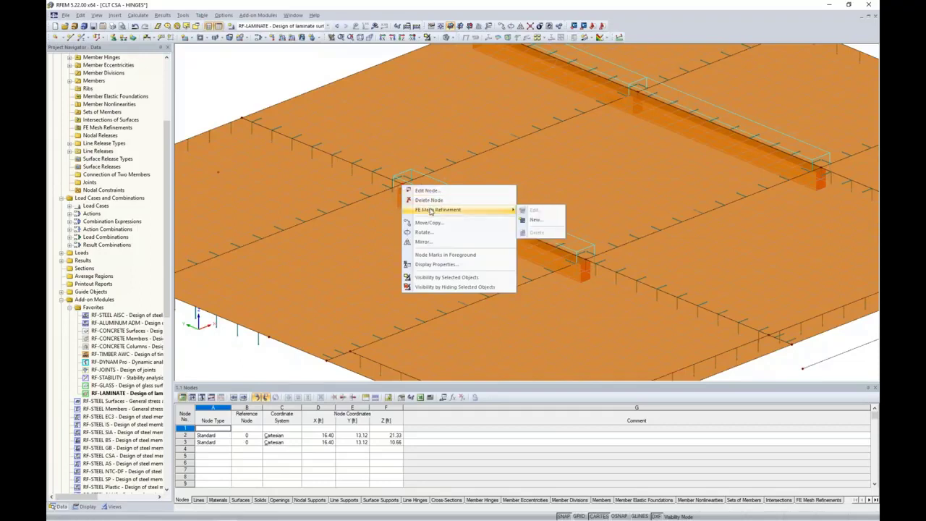
left_click(536, 220)
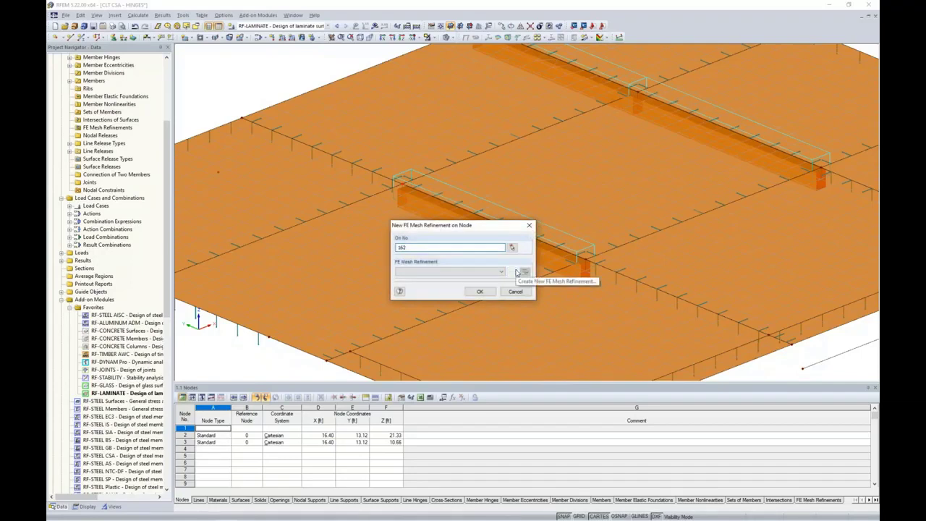
left_click(517, 272)
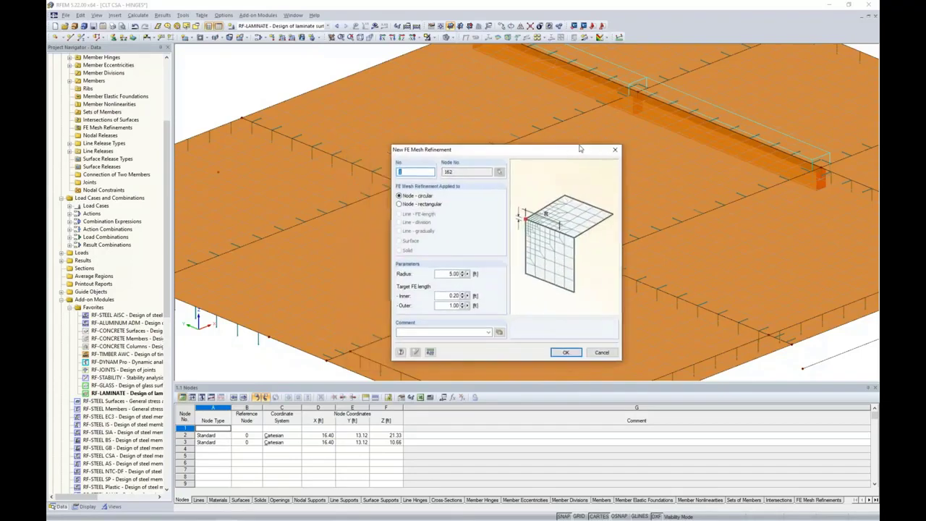
left_click_drag(580, 149, 692, 117)
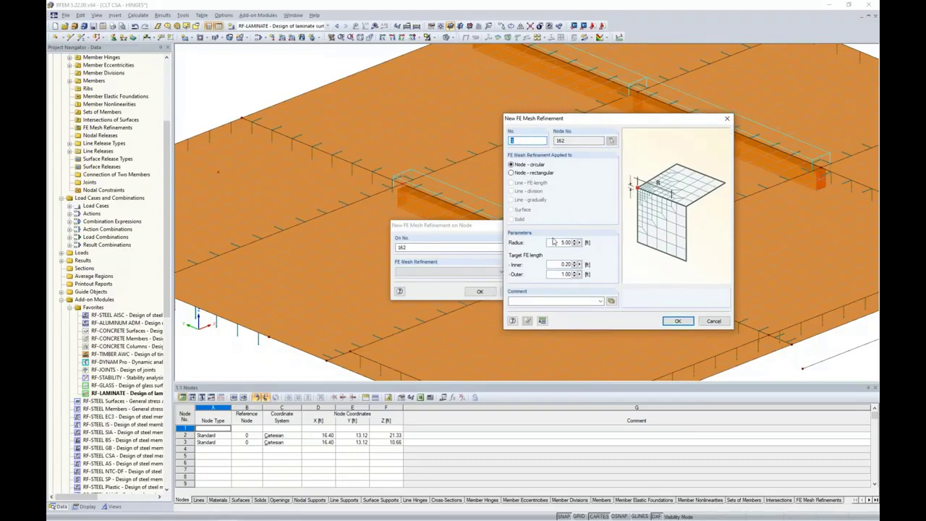
Set the refinement radius to 2.0 ft and outer target FE length to 0.5 ft, and apply it to node 162, accepting deletion of the results.
double_click(553, 242)
type("2.0")
double_click(563, 274)
type("0.5")
left_click(676, 320)
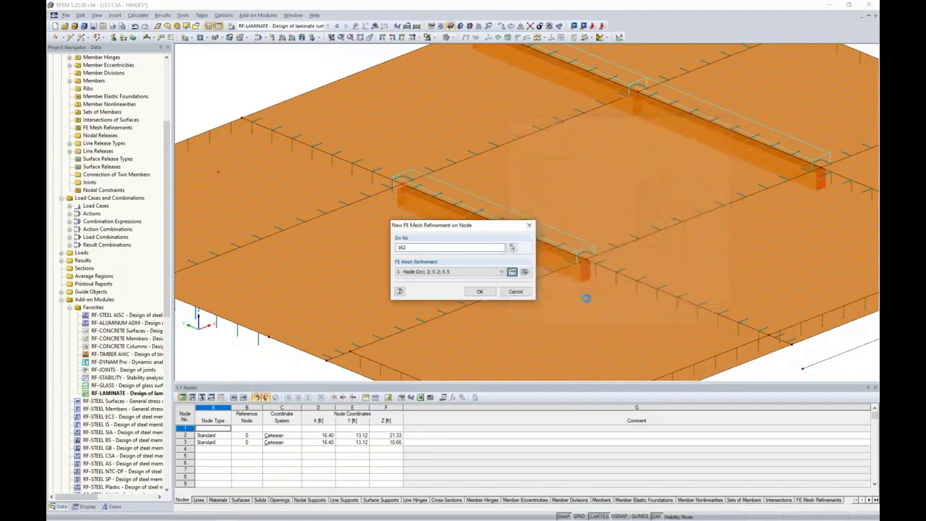
left_click(479, 291)
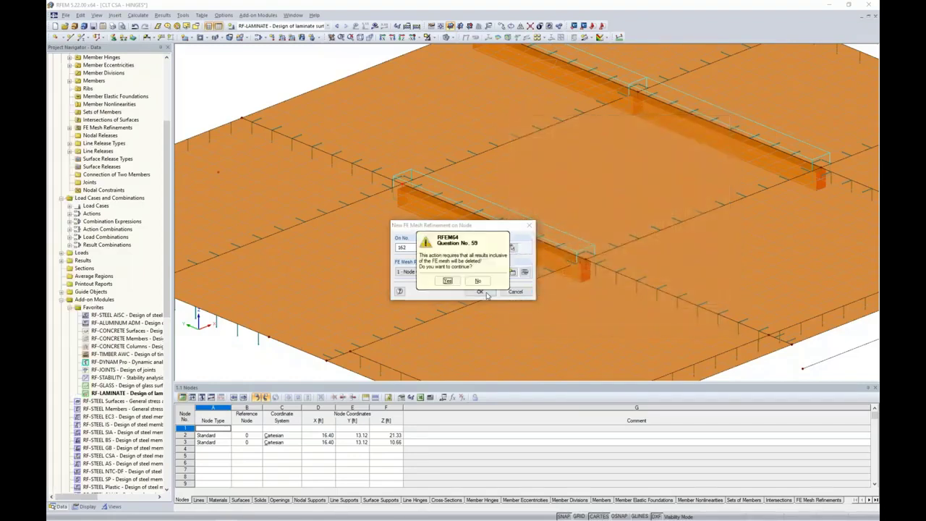
left_click(449, 285)
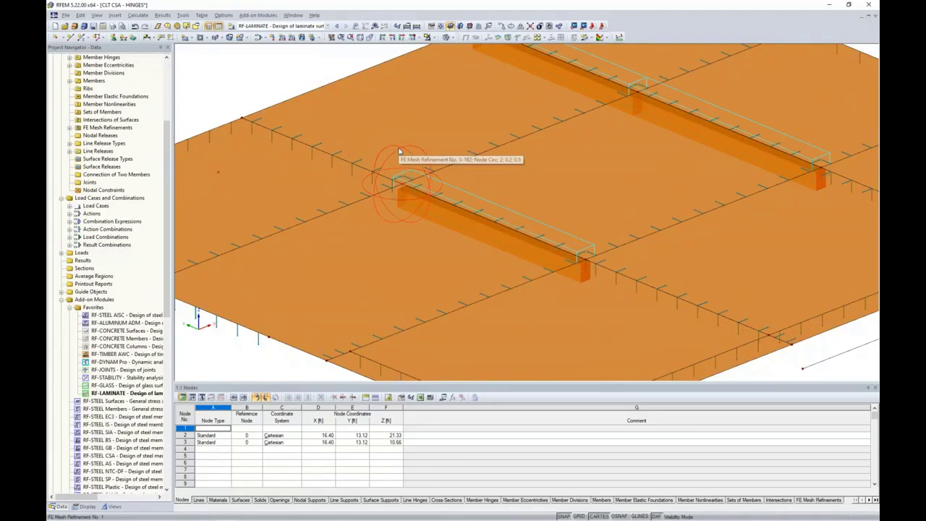
Switch the model to wireframe display and generate the FE mesh to inspect the refinement around the beam end.
left_click(449, 37)
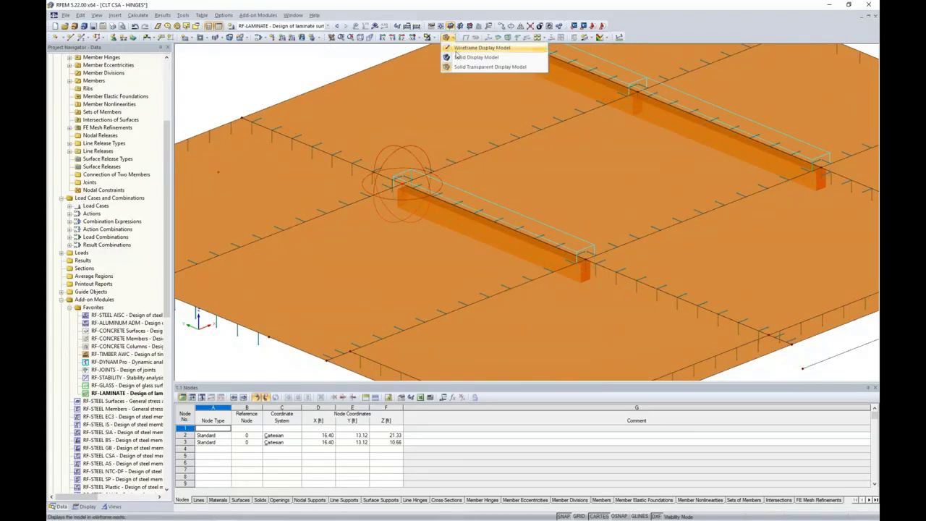
left_click(458, 49)
left_click(136, 15)
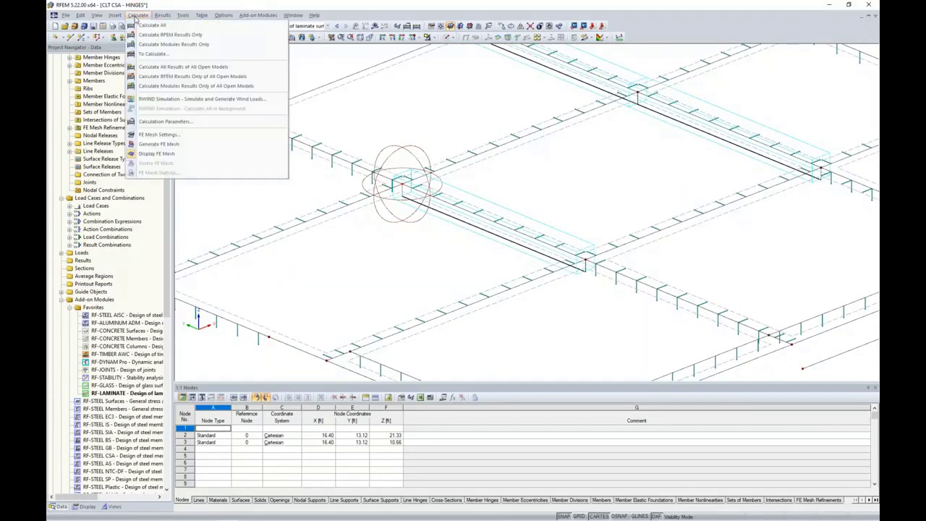
left_click(156, 144)
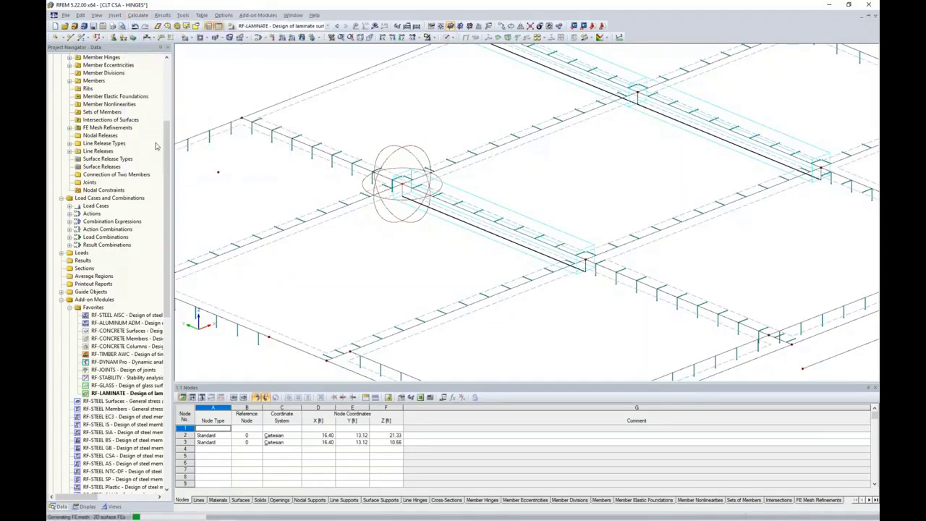
scroll(453, 204, "up", 5)
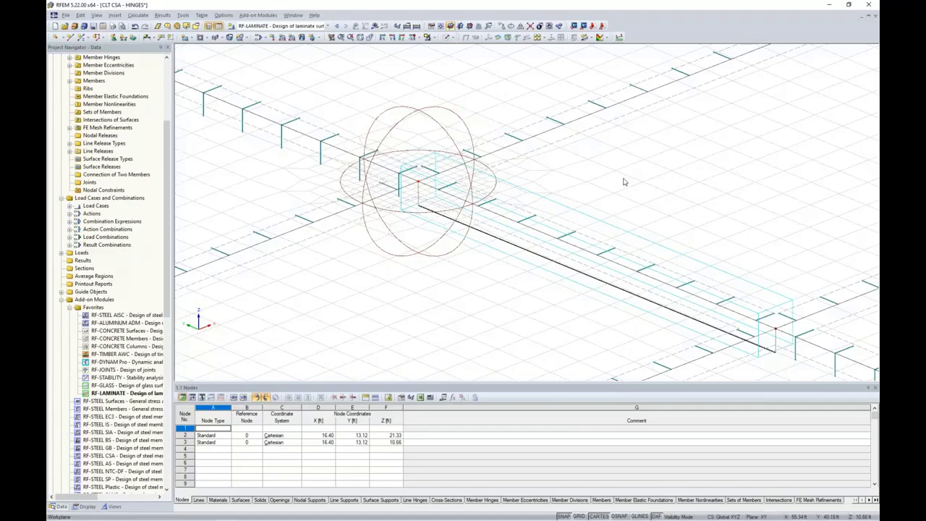
scroll(624, 182, "down", 4)
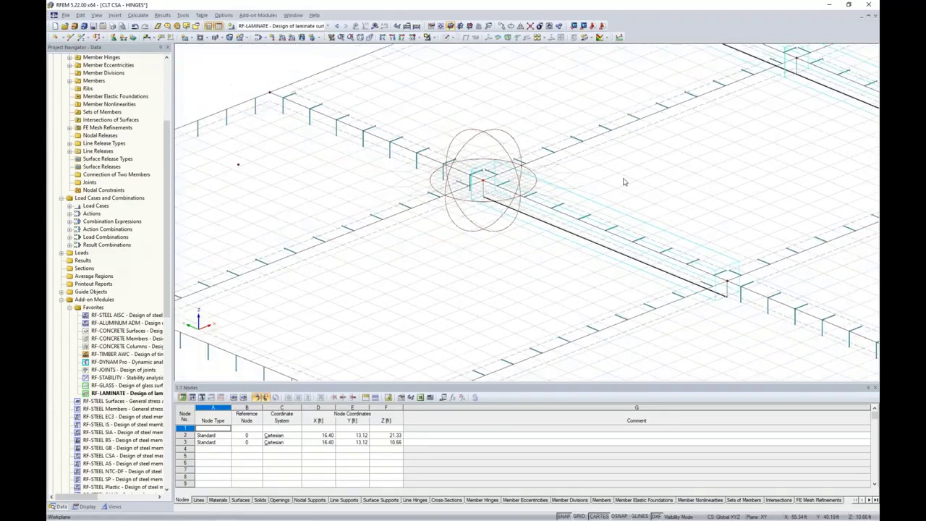
Regenerate the FE mesh with the refinements at both ends of the beam.
middle_click_drag(690, 205, 570, 167)
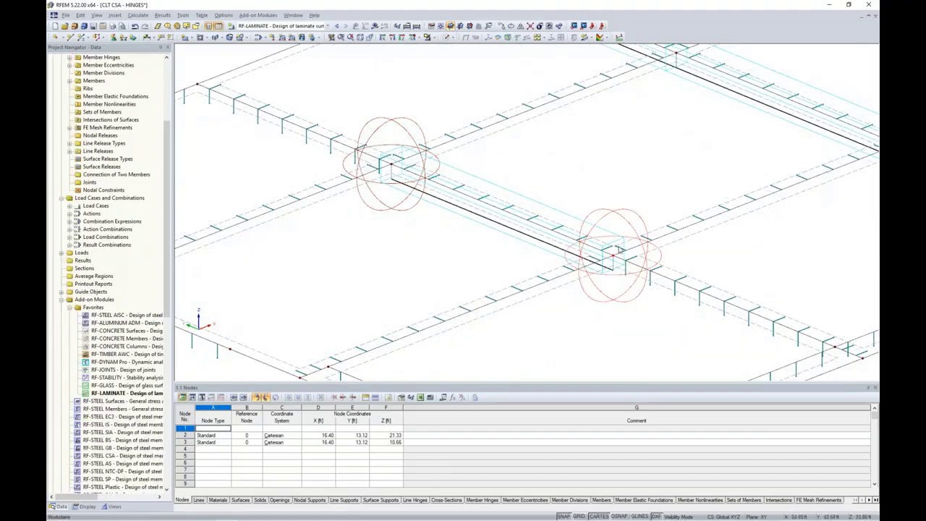
left_click(137, 16)
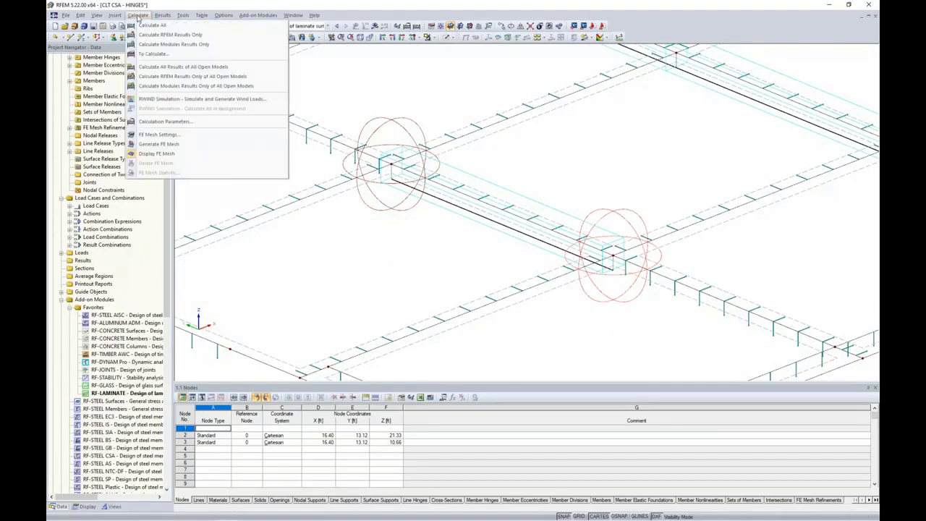
left_click(154, 145)
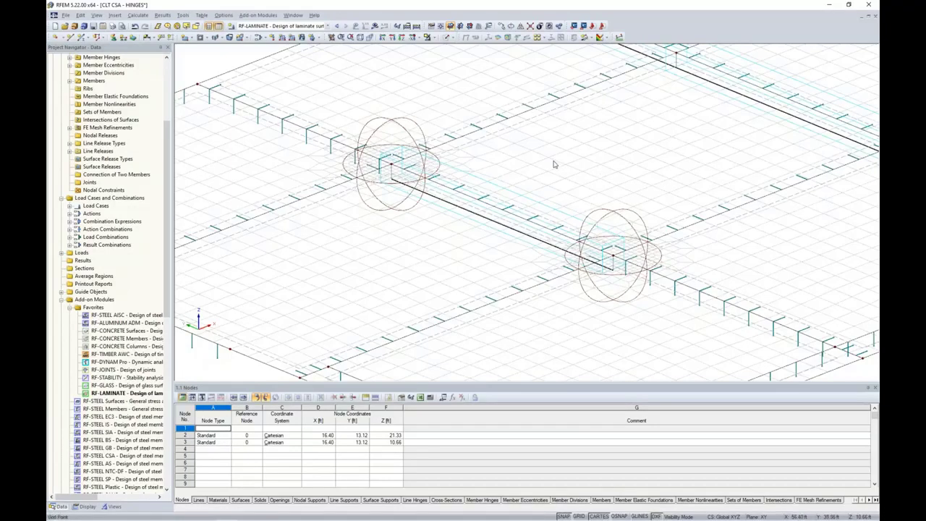
middle_click_drag(431, 269, 453, 247, "ctrl")
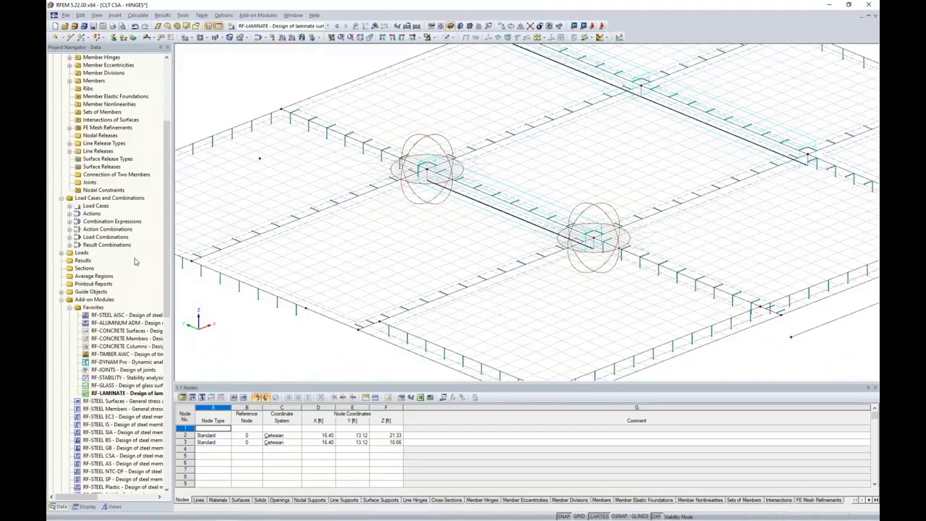
Start a new average region and assign it roof surfaces 58, 59, 76 and 79, picked in the solid transparent display.
scroll(135, 262, "up", 3)
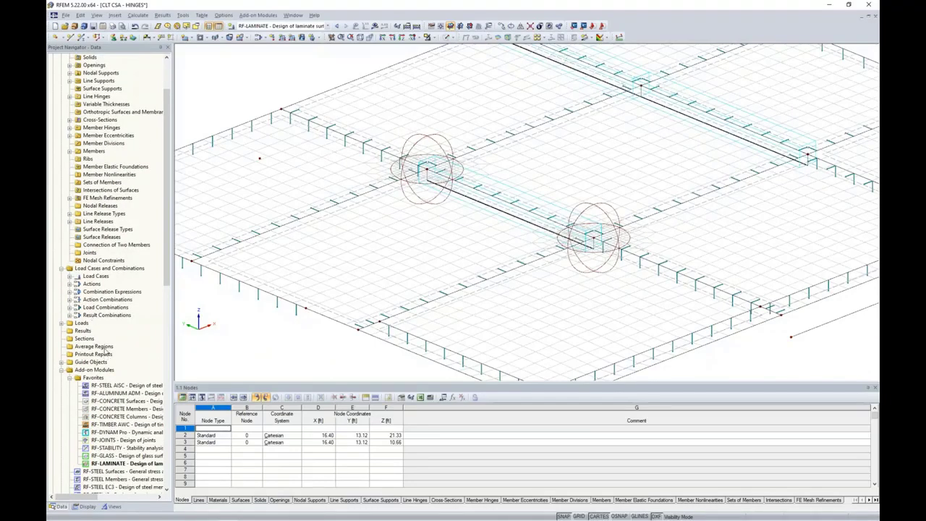
right_click(106, 349)
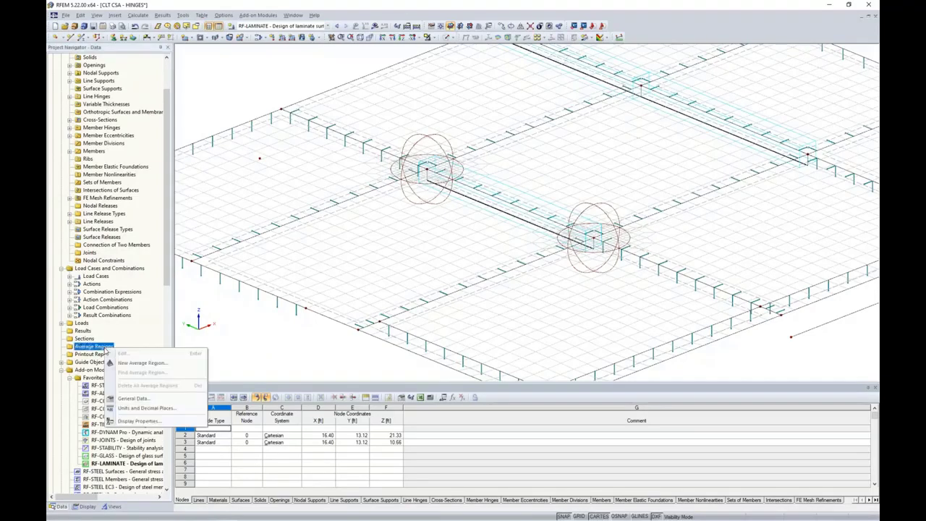
left_click(128, 364)
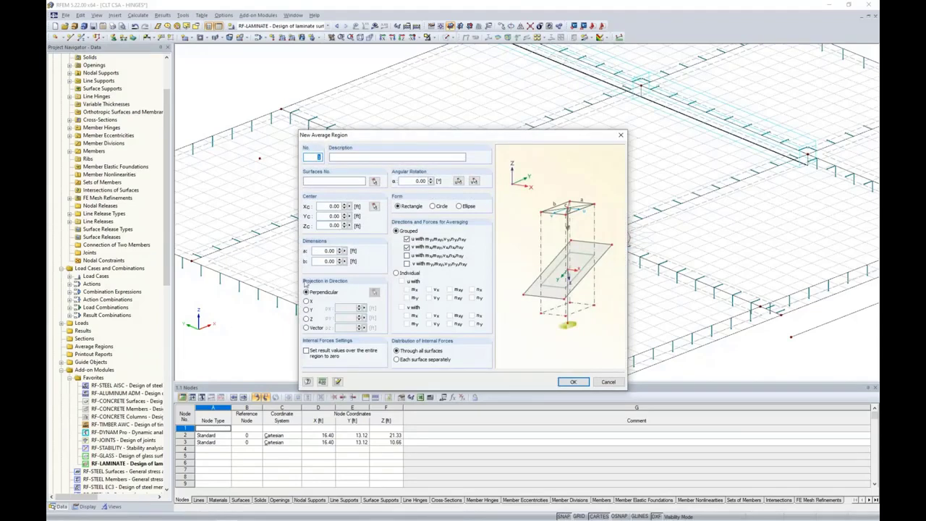
left_click_drag(361, 138, 471, 116)
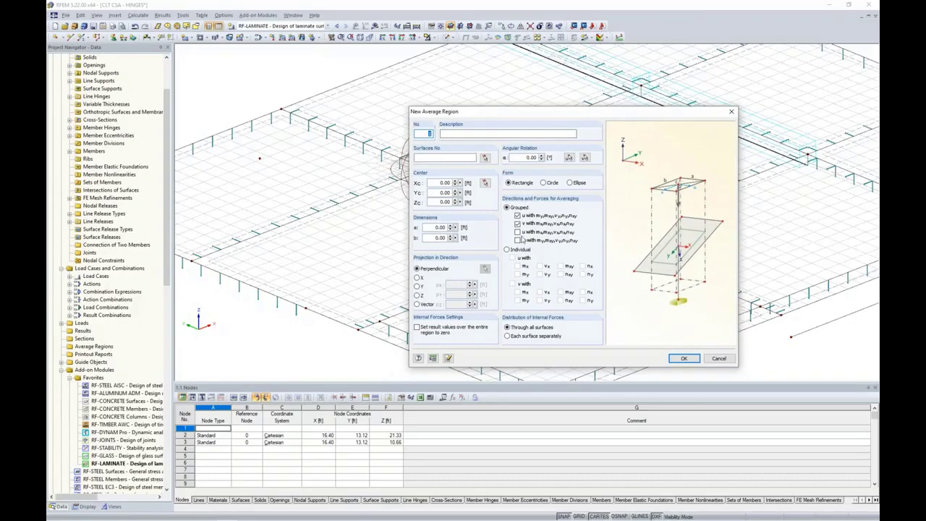
left_click(484, 158)
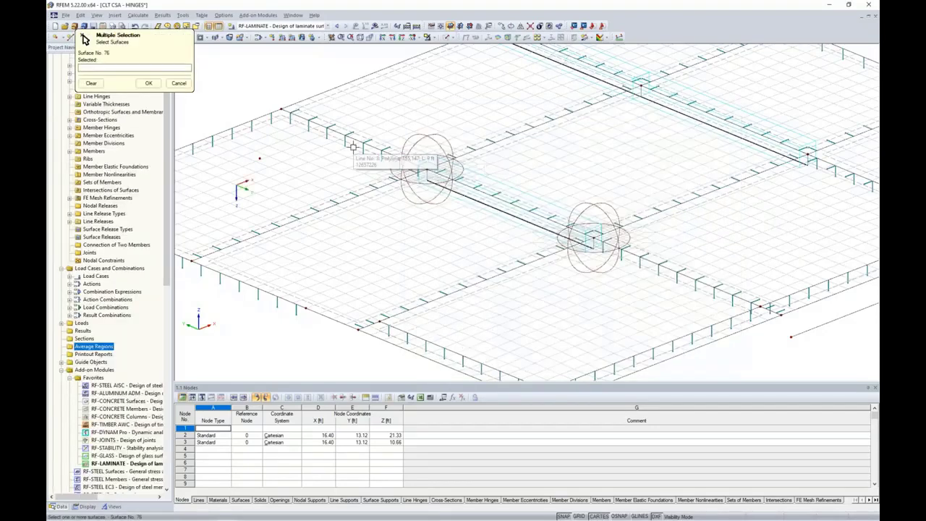
left_click(449, 37)
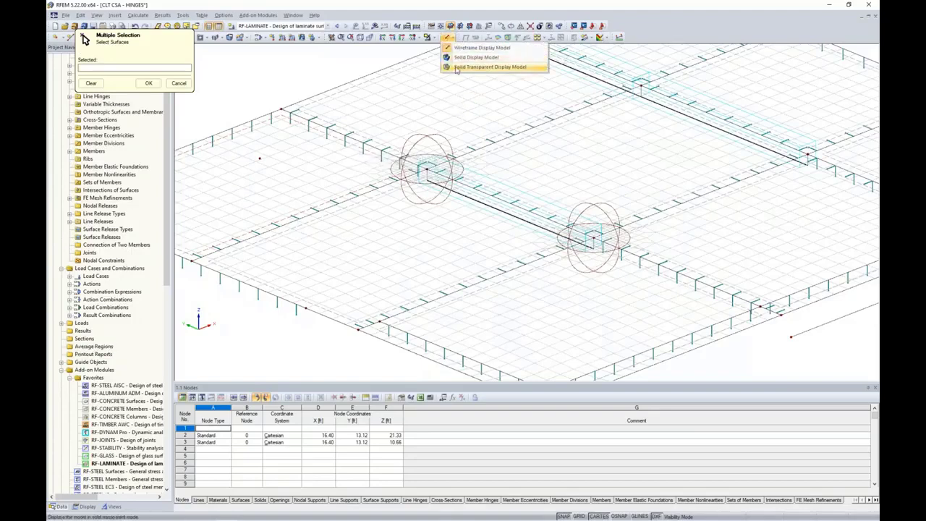
left_click(455, 67)
left_click(329, 148)
left_click(360, 168)
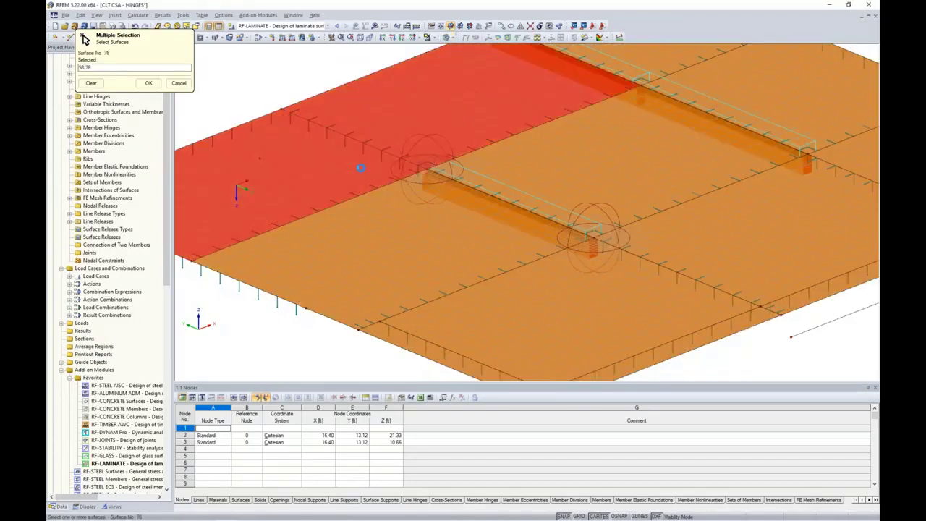
left_click(398, 255)
left_click(624, 167)
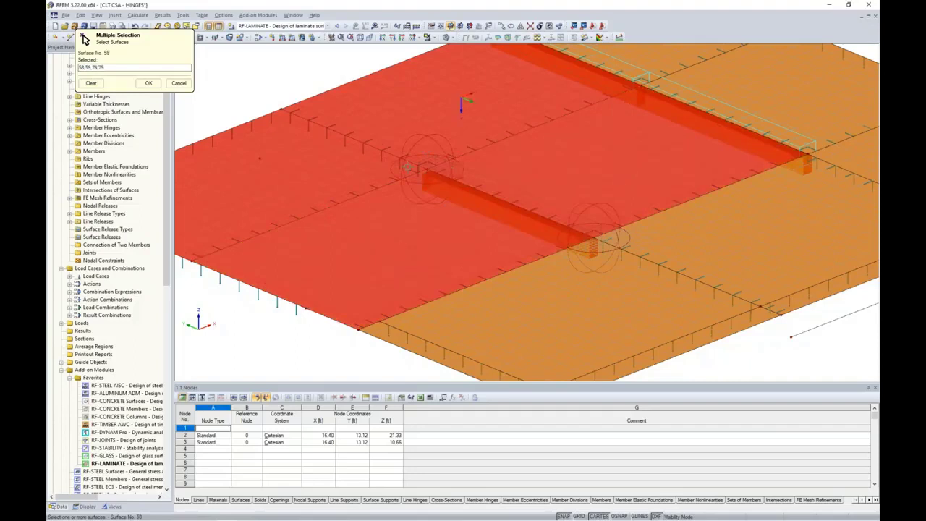
left_click(147, 83)
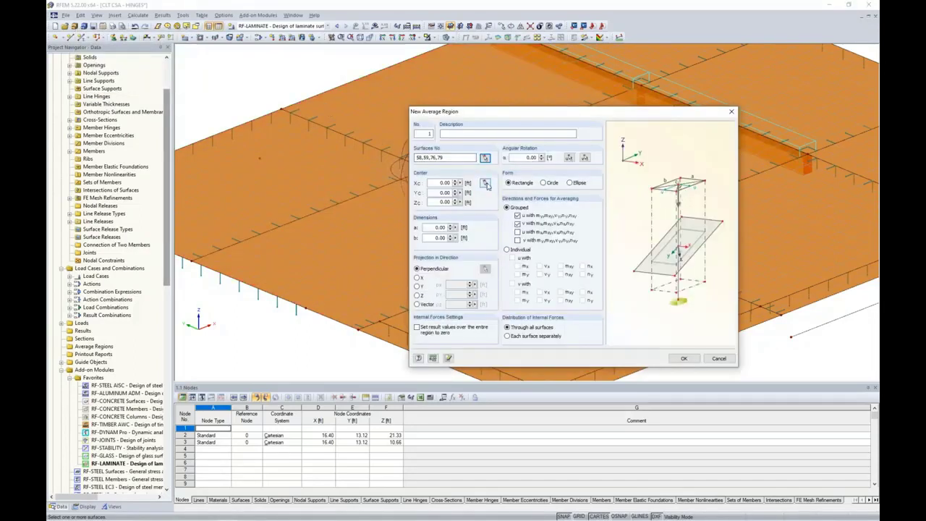
Center the average region on node 162, size it 1.5 by 1.5 ft, and create it with all four grouped averaging directions enabled.
left_click(484, 183)
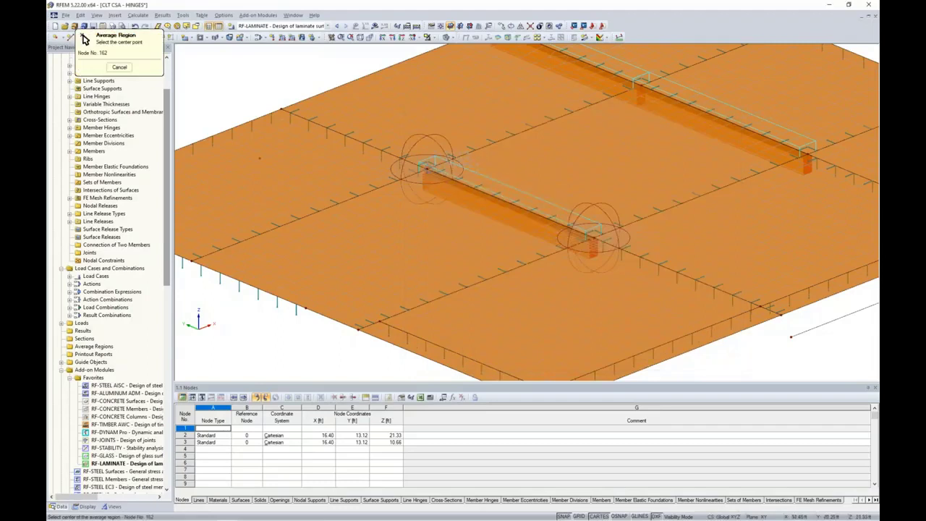
left_click(427, 168)
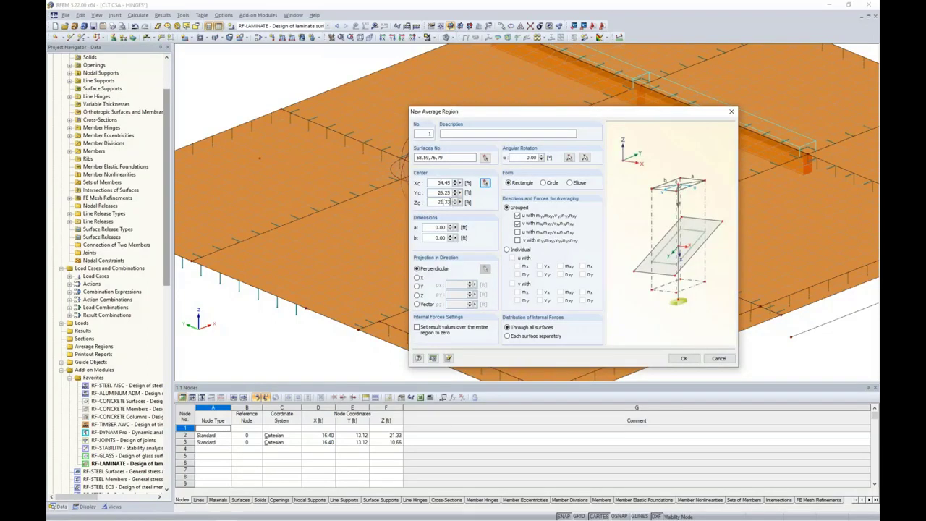
left_click(436, 227)
type("1.5")
key("Tab")
type("1.5")
left_click(517, 232)
left_click(517, 240)
left_click(683, 358)
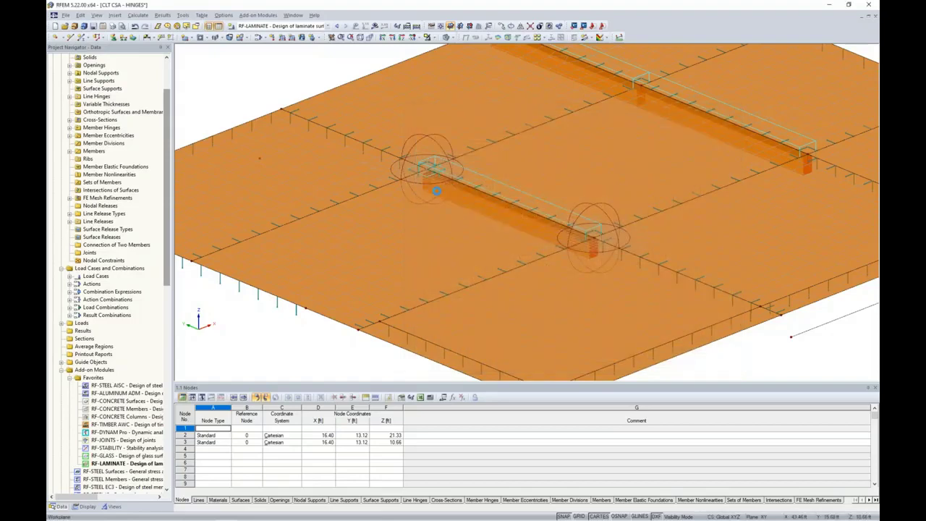
Edit the average region at the second beam end so it applies to roof surfaces 57, 59, 60 and 79.
scroll(408, 172, "up", 1)
scroll(408, 172, "up", 1)
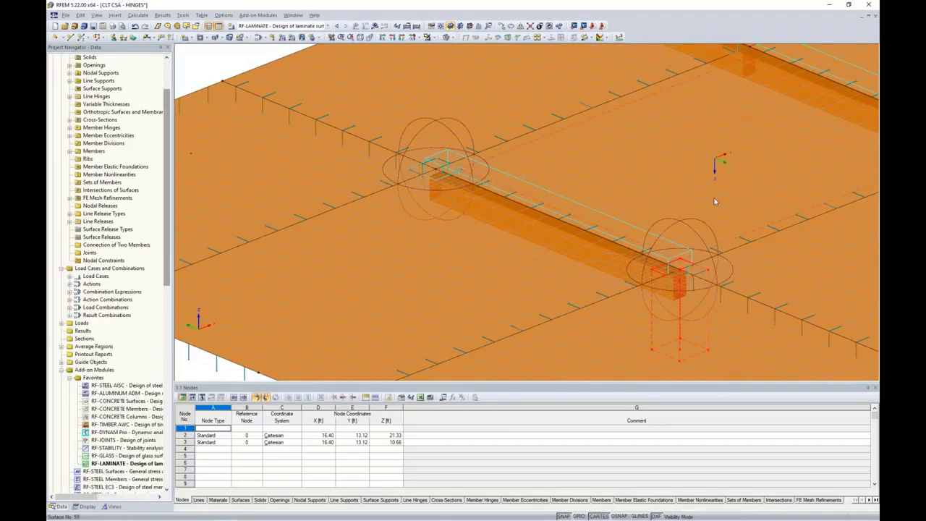
scroll(646, 192, "down", 1)
middle_click_drag(654, 232, 573, 197)
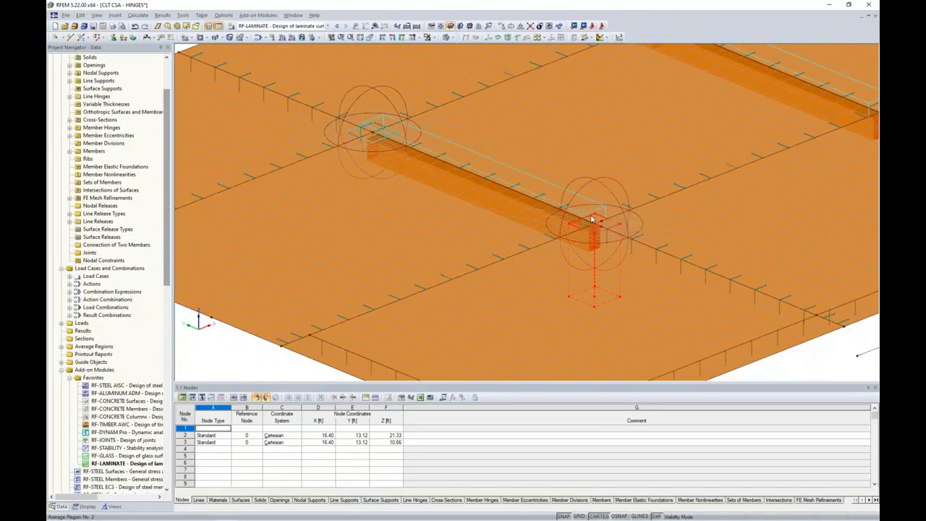
double_click(591, 219)
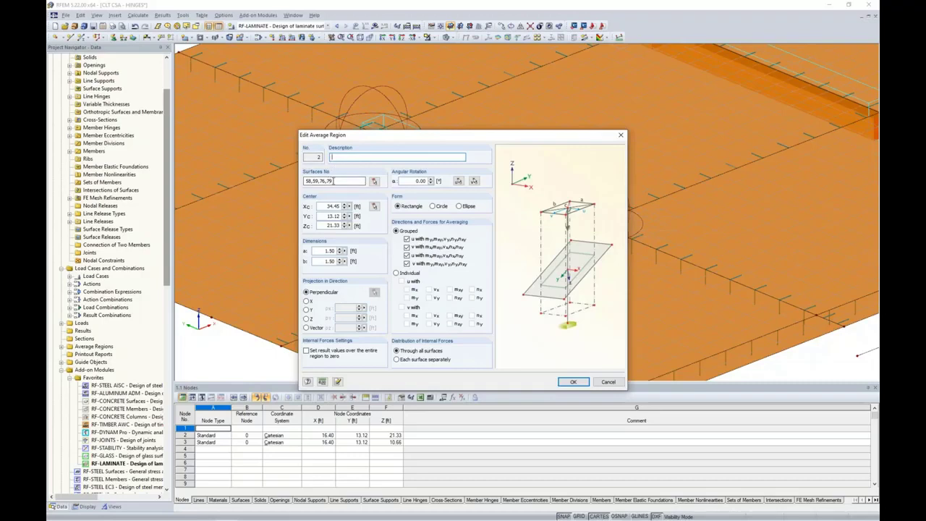
left_click(374, 181)
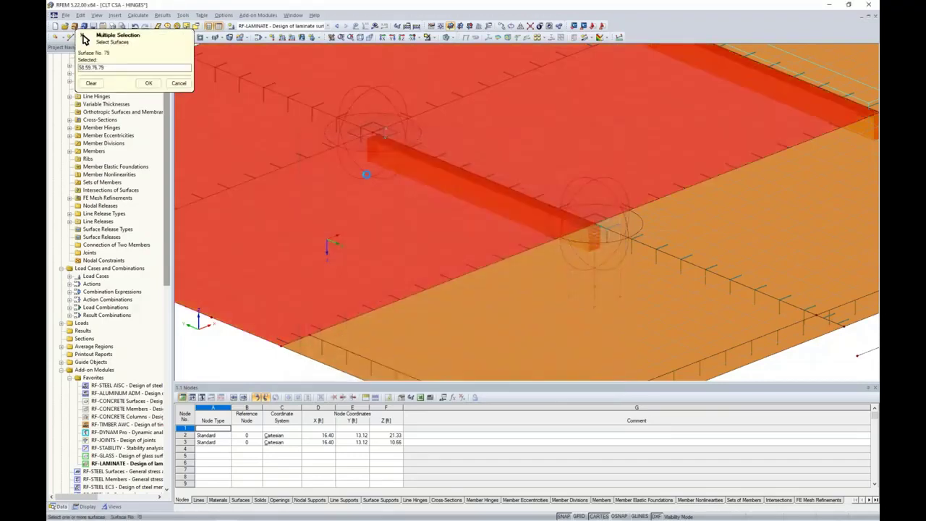
left_click(366, 175)
left_click(417, 49)
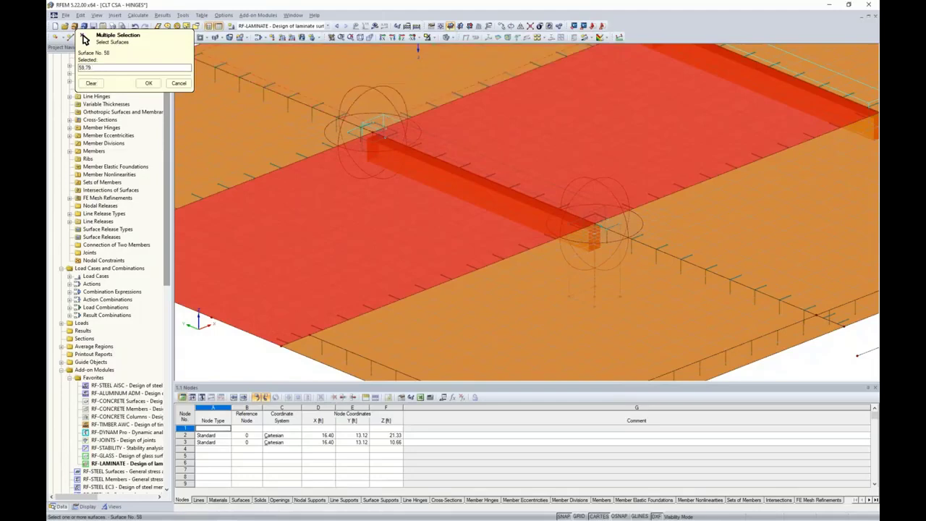
left_click(619, 249)
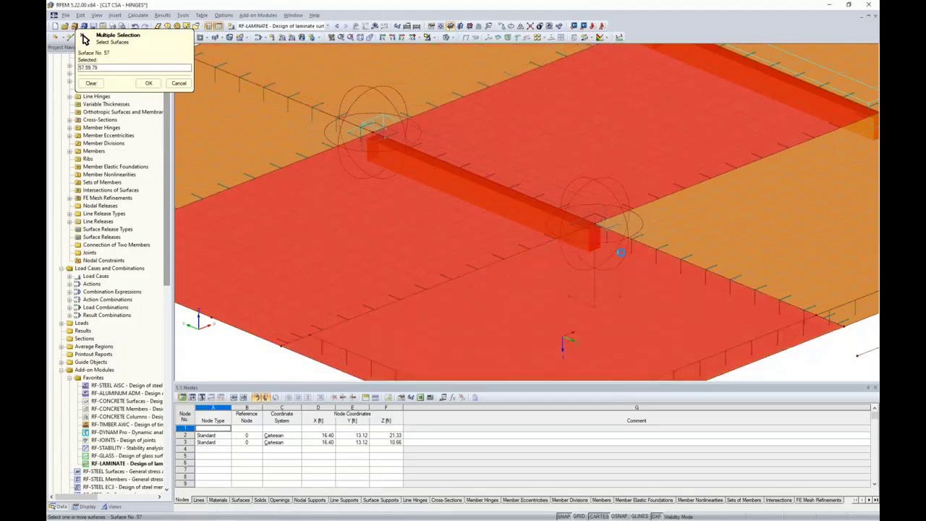
left_click(692, 222)
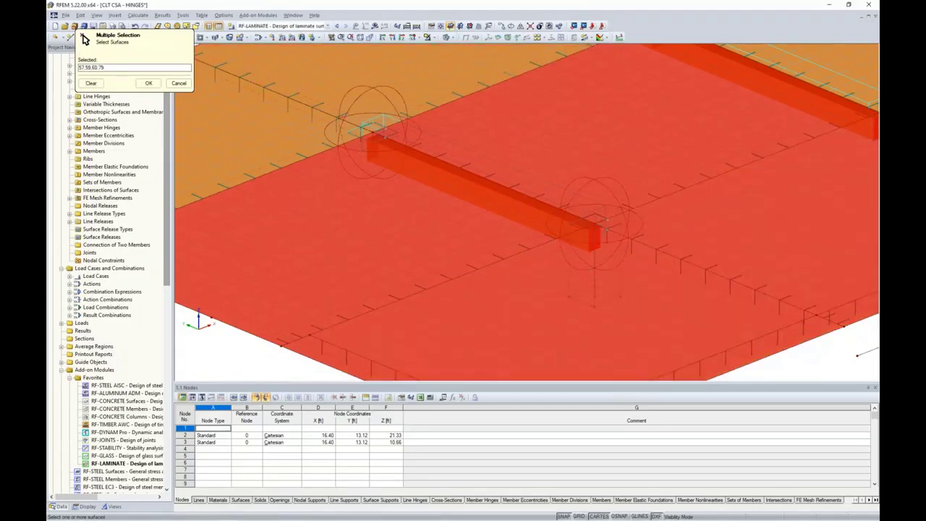
left_click(147, 83)
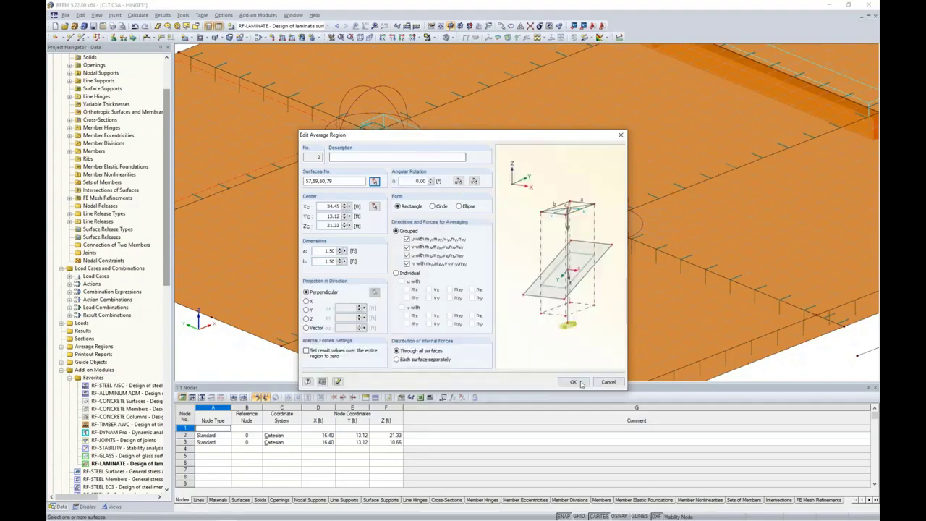
left_click(573, 382)
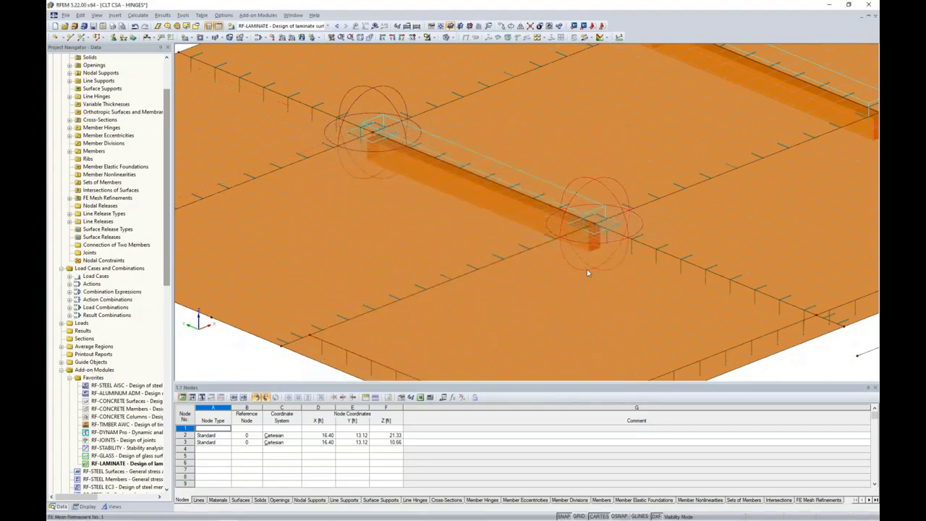
Activate load combination CO1 - 1.4D and calculate it to display the n-y basic internal forces on the roof surfaces.
scroll(587, 272, "down", 1)
scroll(791, 369, "down", 1)
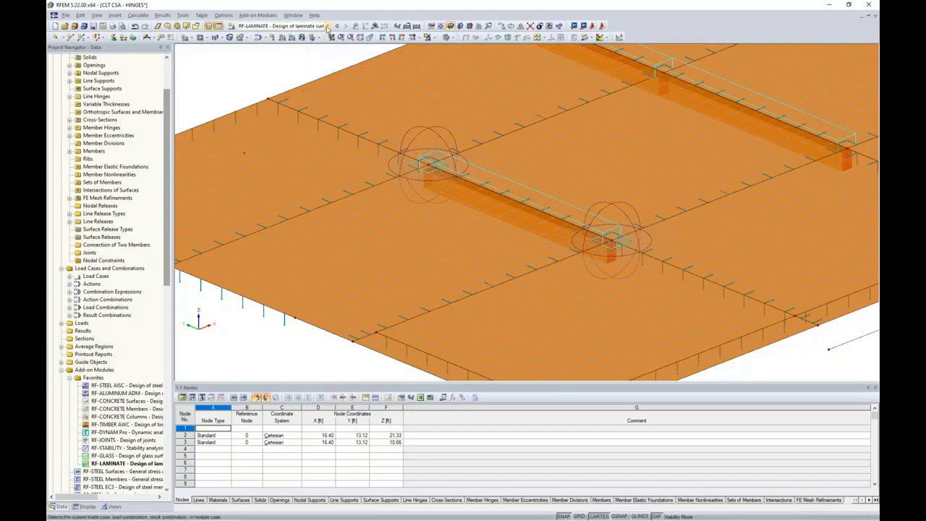
left_click(290, 25)
left_click(265, 47)
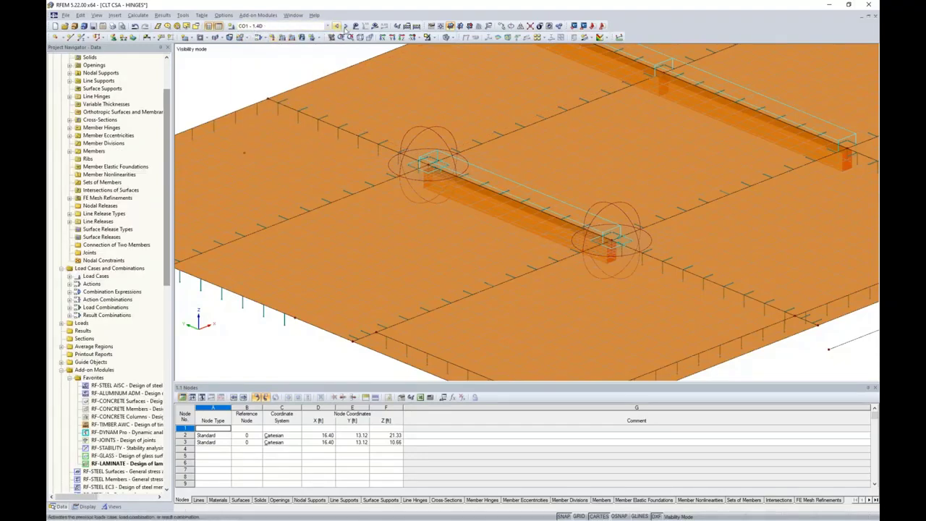
left_click(375, 26)
left_click(448, 277)
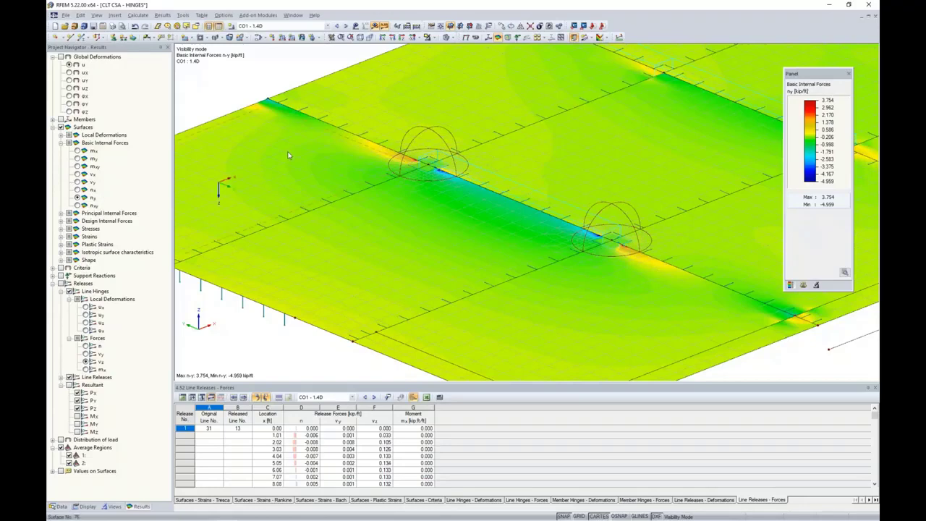
Compare the n-y forces at both beam ends with the average regions turned off and on again.
scroll(425, 170, "up", 2)
scroll(425, 170, "up", 2)
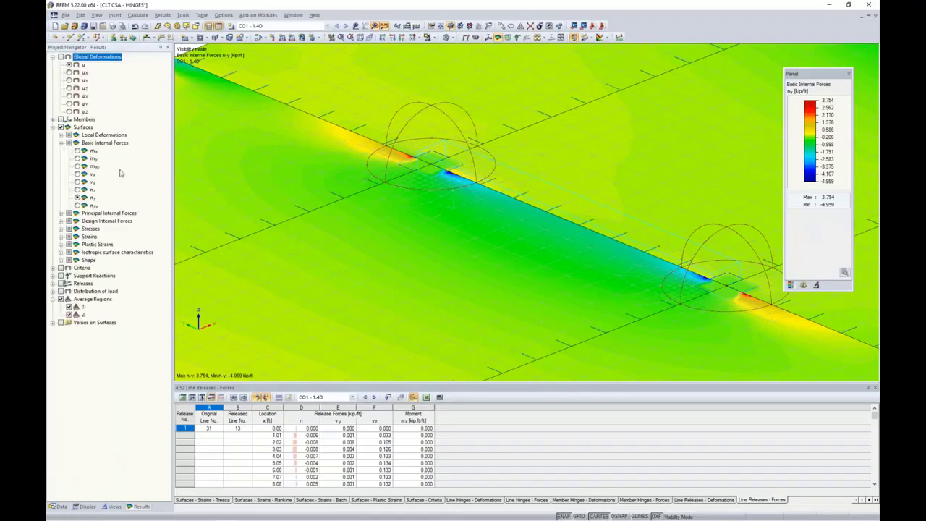
left_click(60, 300)
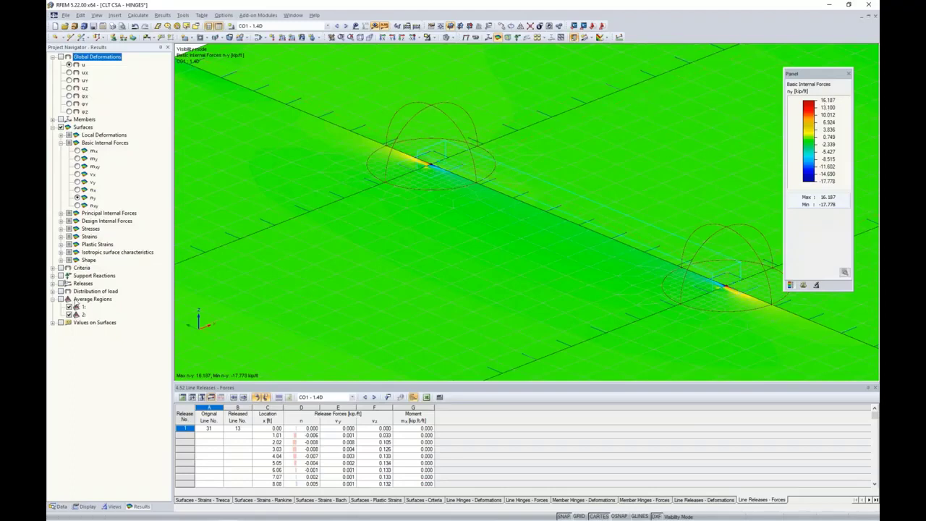
left_click(62, 299)
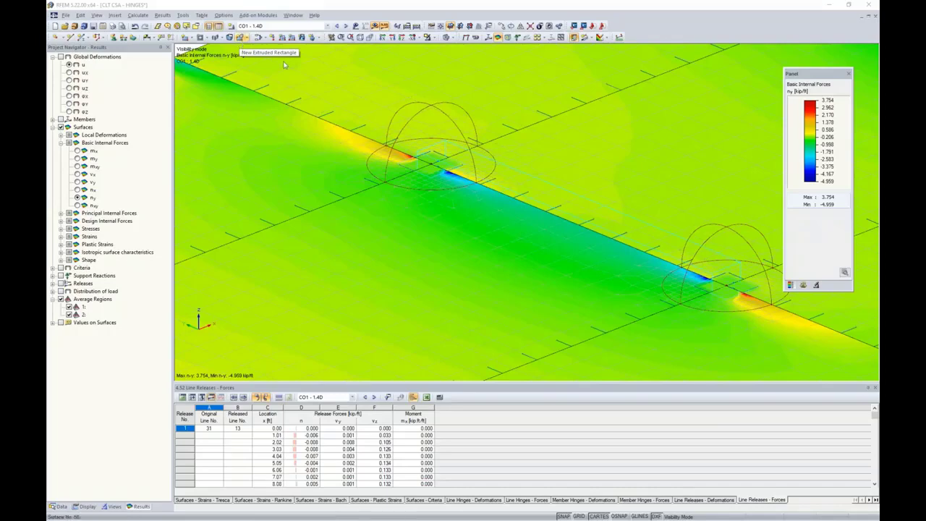
Hide the calculation results and switch to the open CLT CSA - FINISH model.
scroll(427, 166, "down", 3)
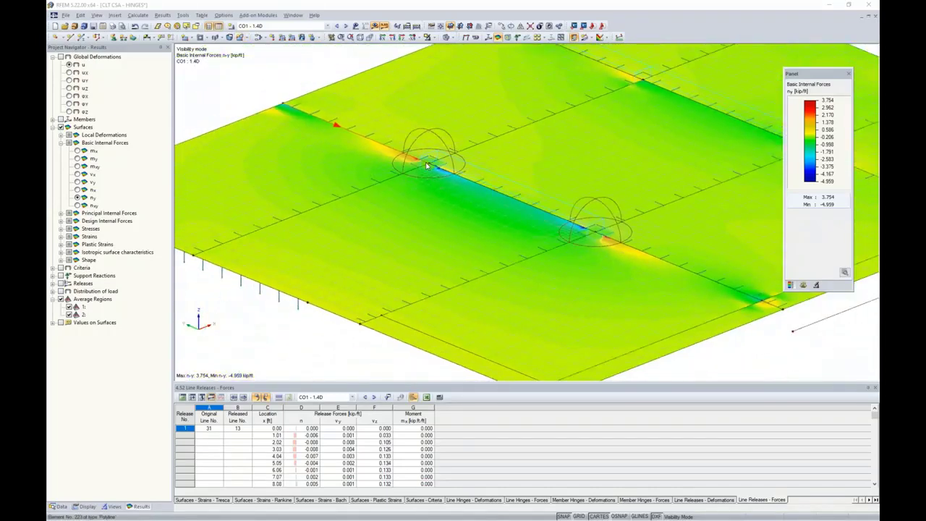
scroll(427, 167, "down", 1)
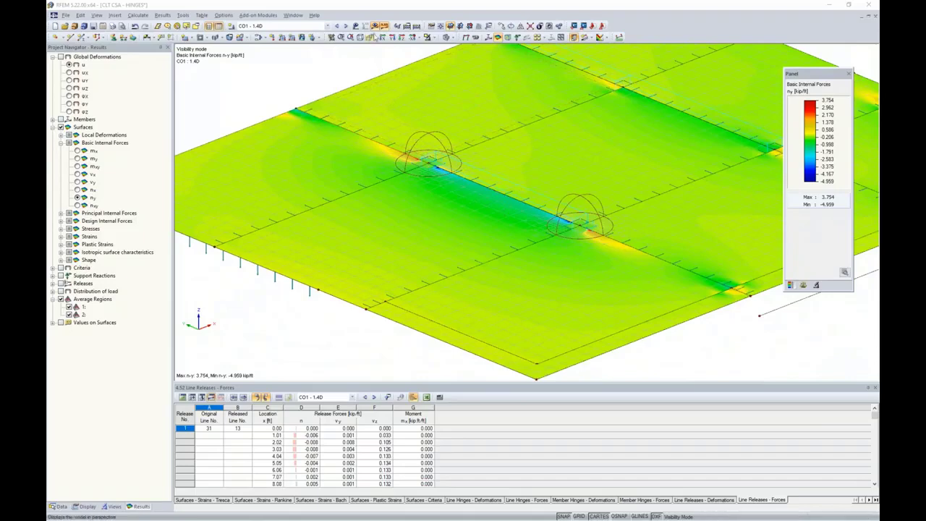
left_click(375, 27)
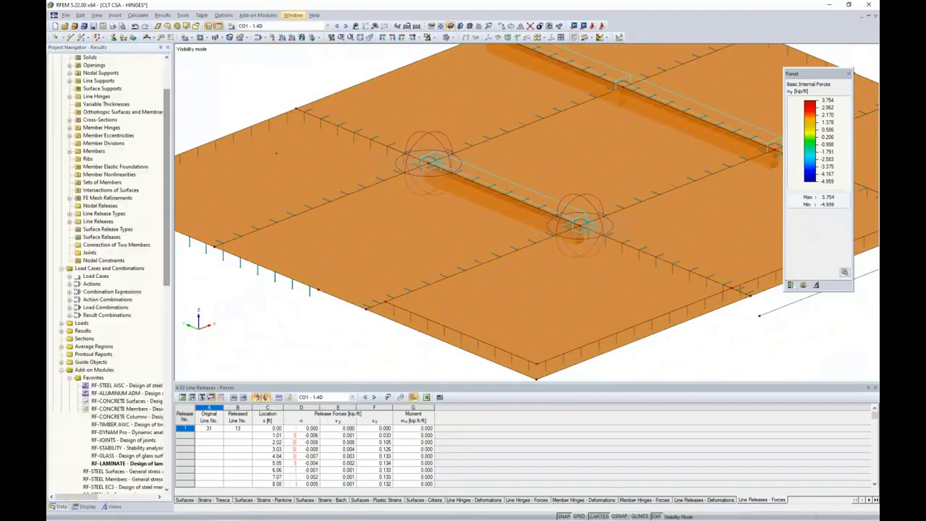
left_click(293, 16)
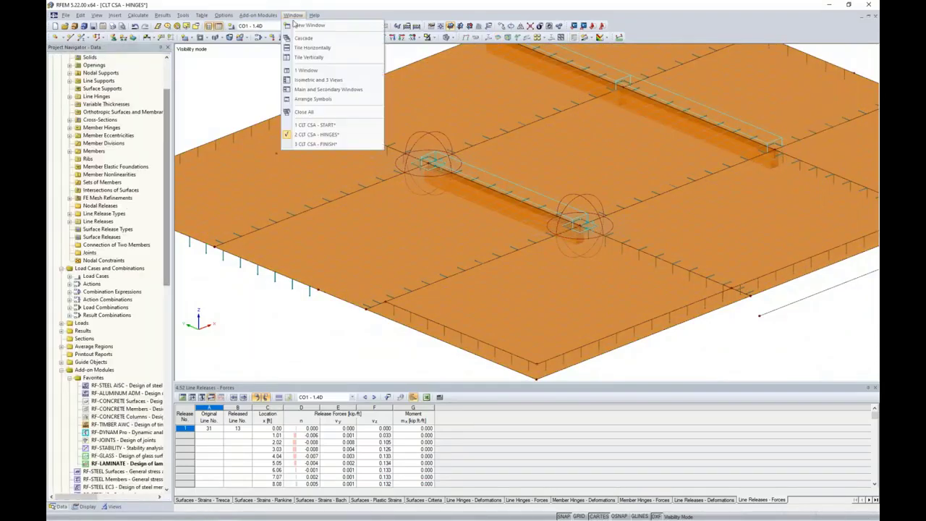
left_click(314, 144)
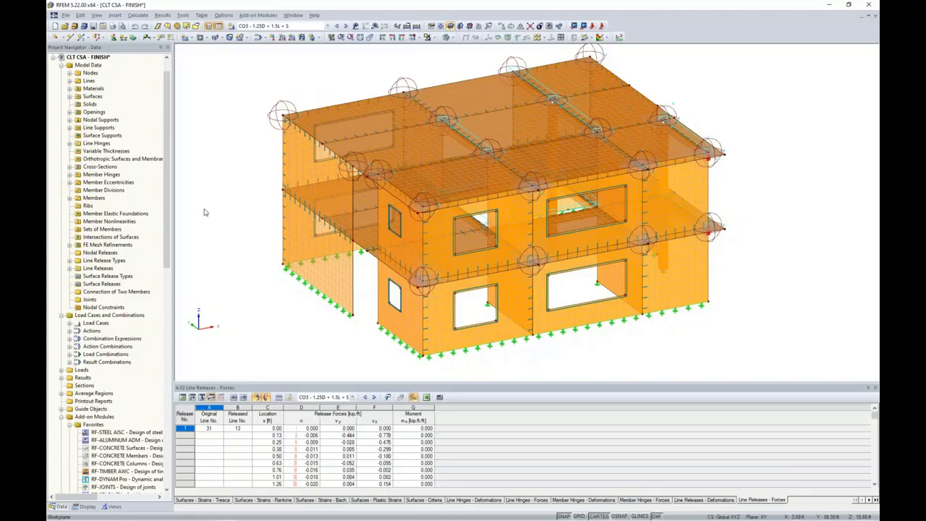
Open the RF-LAMINATE design results and check the detail setting for applying smoothed internal forces in the defined average regions.
scroll(101, 287, "down", 5)
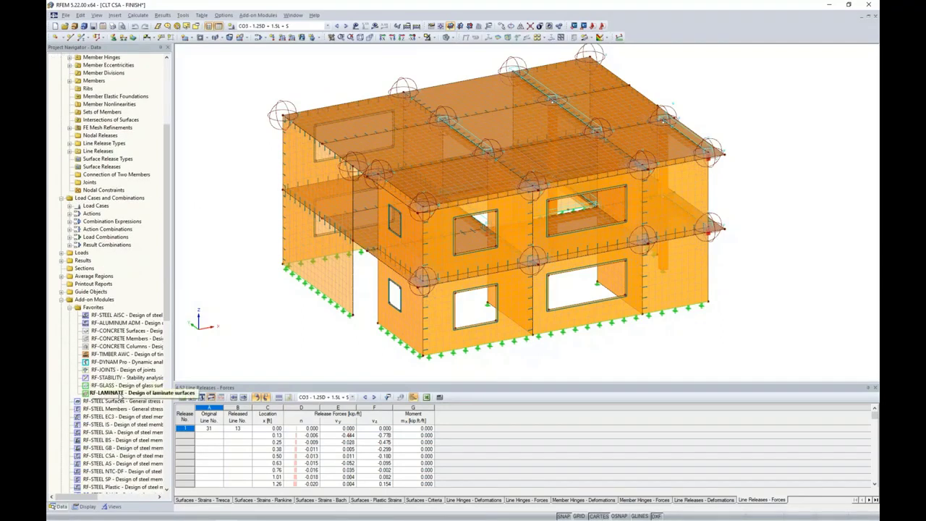
double_click(120, 394)
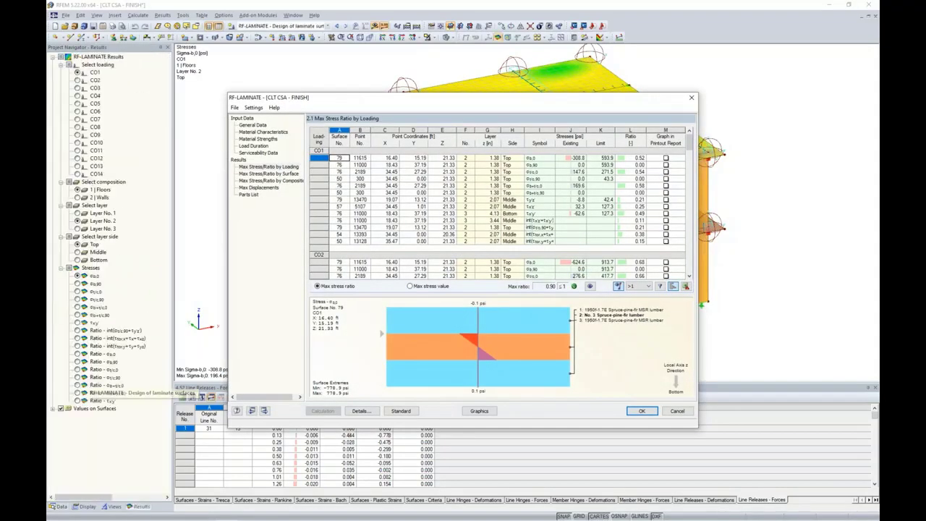
left_click_drag(457, 102, 486, 102)
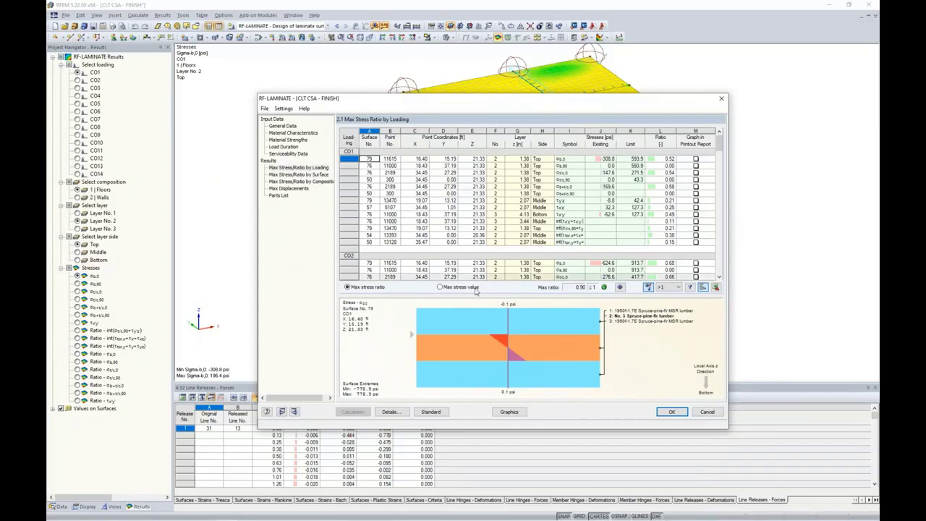
left_click(394, 412)
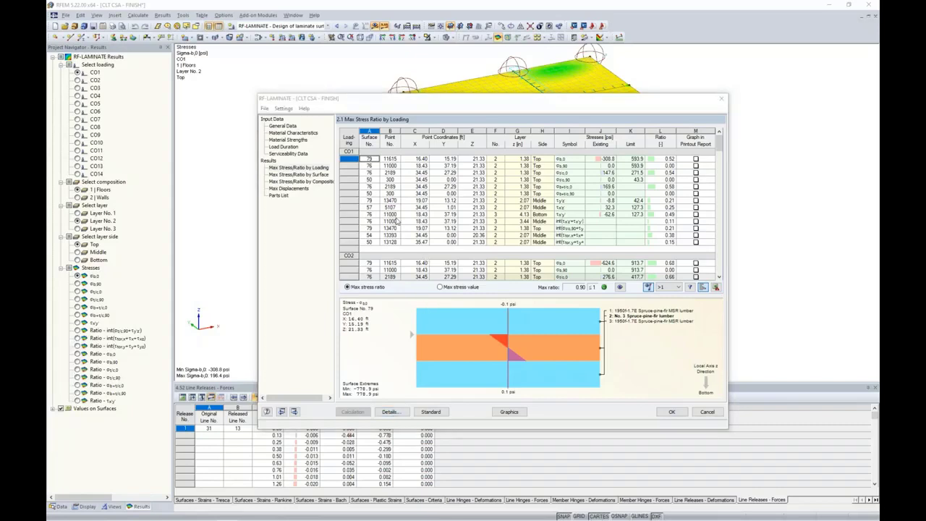
left_click(360, 130)
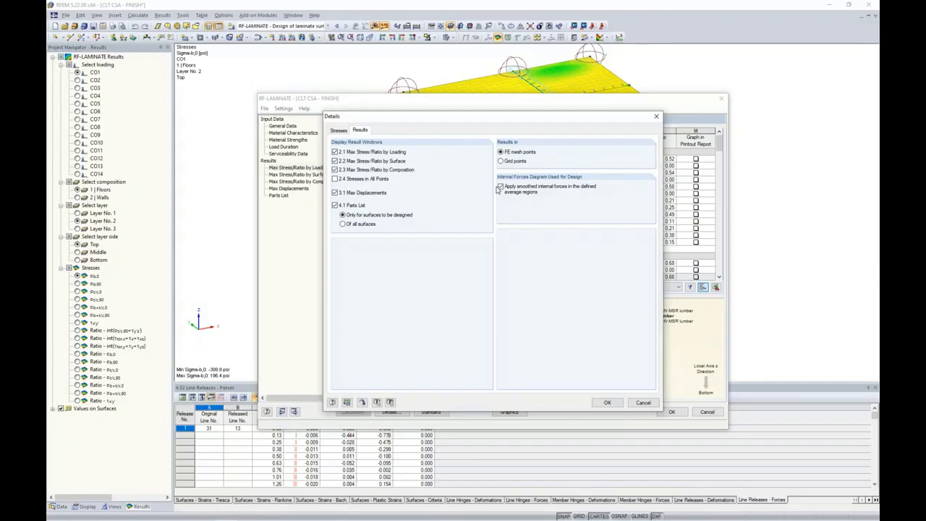
left_click(643, 402)
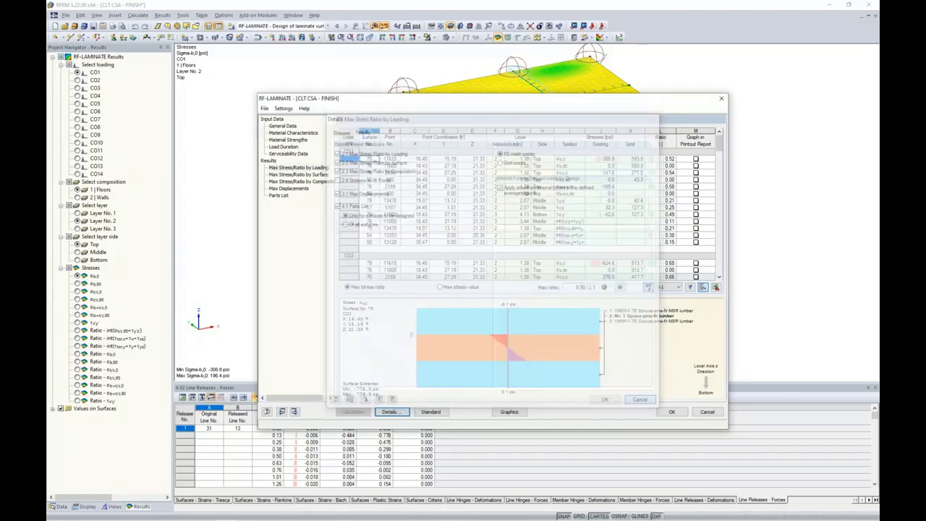
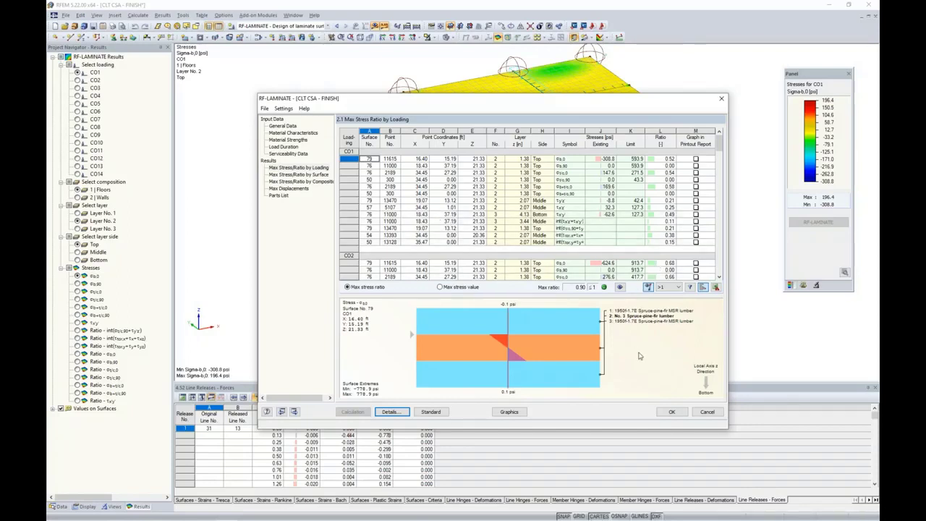
left_click(673, 412)
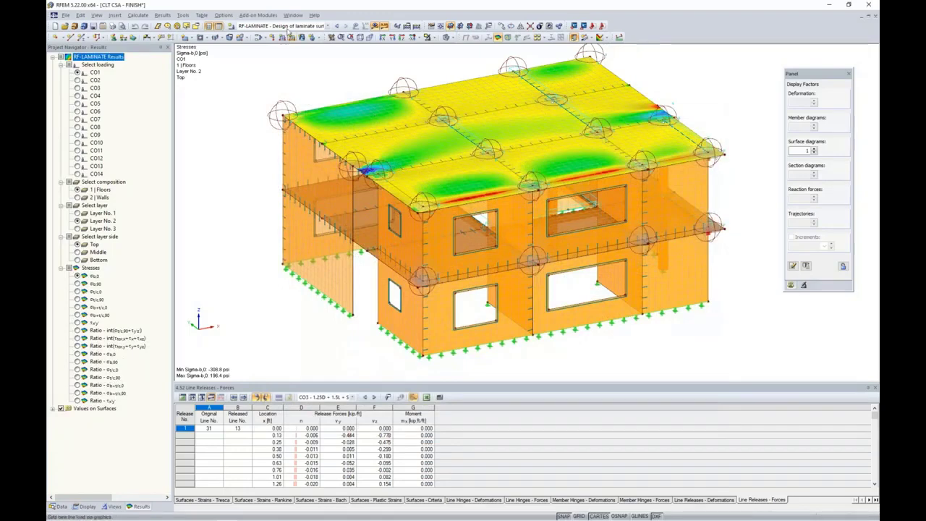
Show the results of CO3 - 1.25D + 1.5L + S, turning off the release results and turning on the member internal forces M-z.
left_click(327, 26)
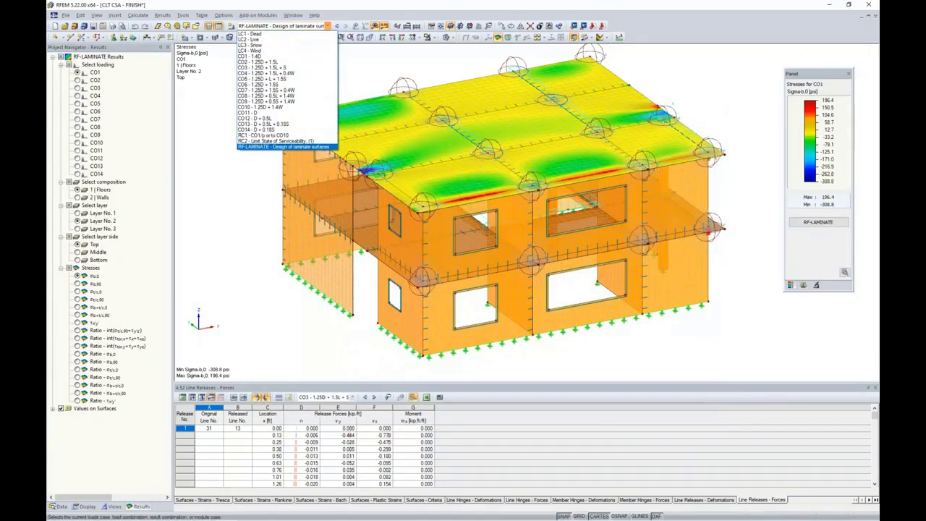
left_click(277, 67)
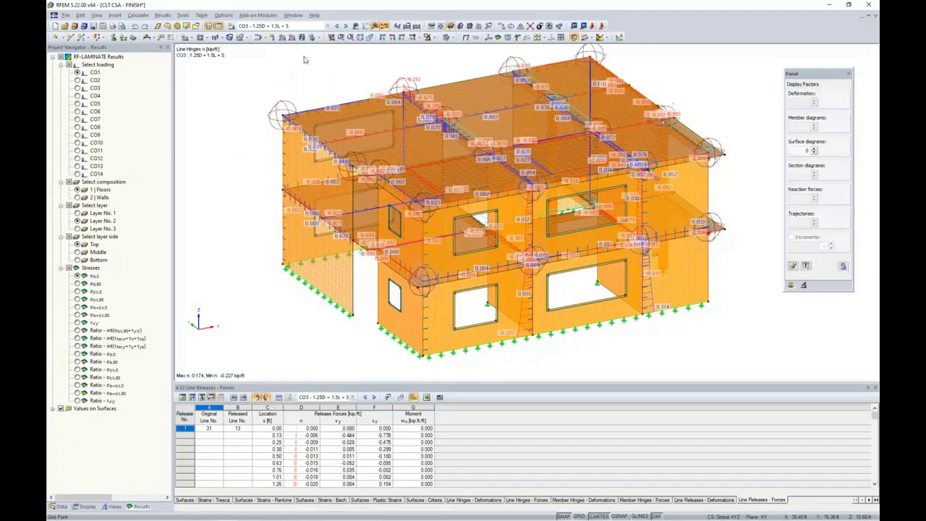
left_click(61, 151)
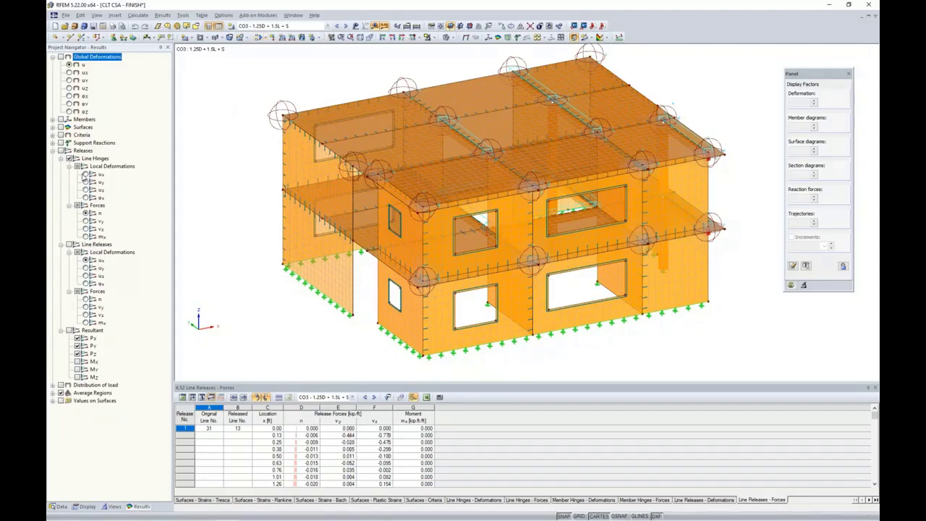
left_click(53, 150)
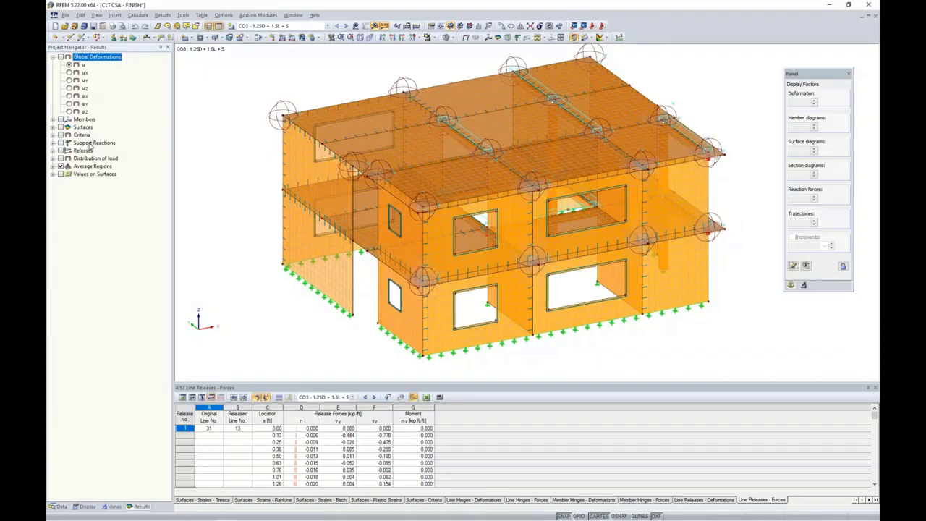
left_click(52, 119)
left_click(60, 119)
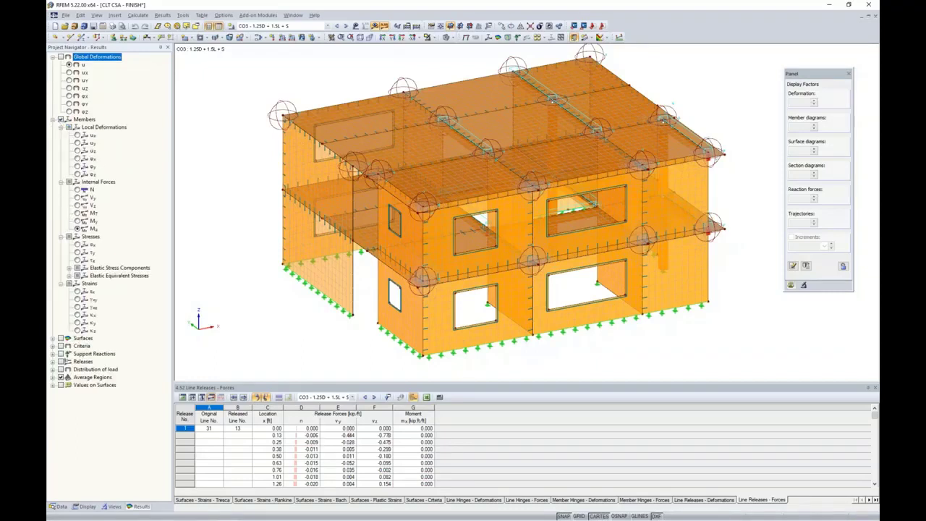
Isolate the upper-storey column with its M-z moment diagram in visibility mode.
middle_click_drag(728, 201, 521, 187, "ctrl")
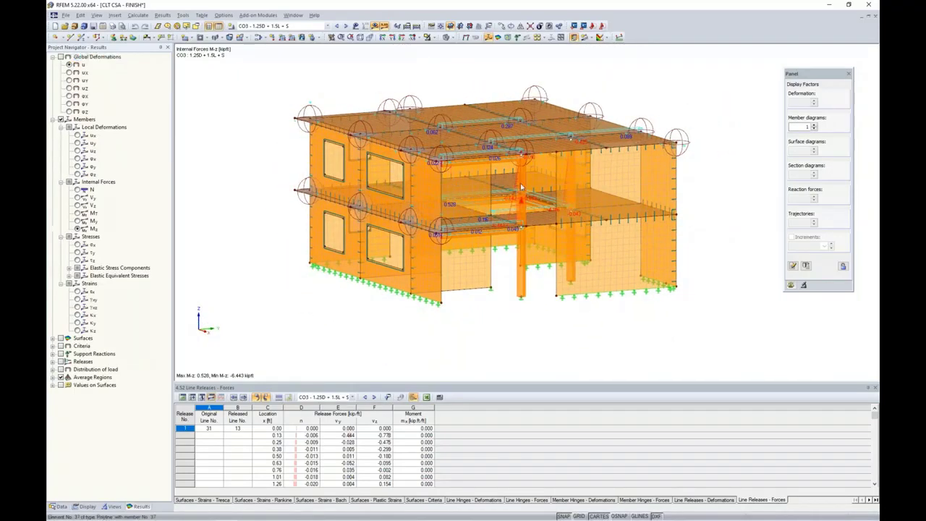
left_click(435, 40)
left_click(443, 51)
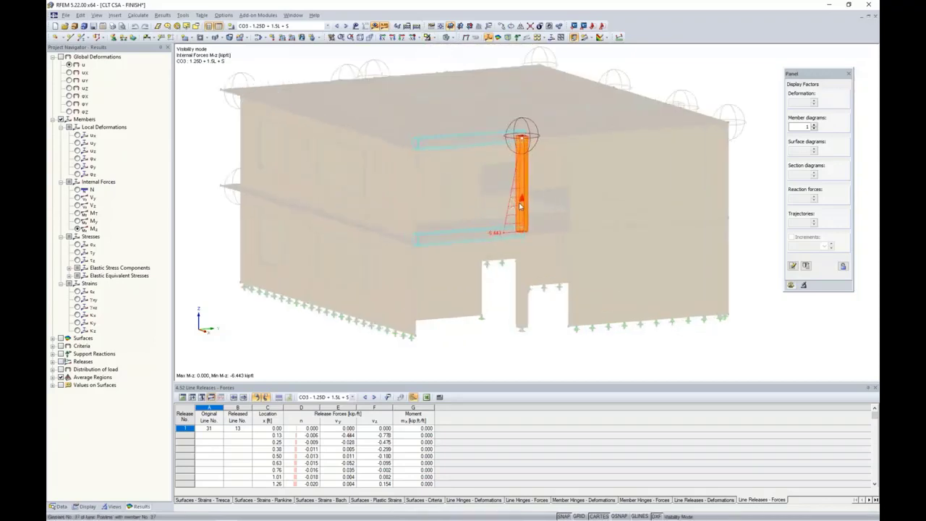
Review the isolated column's internal force diagrams for N, V-y, V-z and M-y.
scroll(520, 206, "up", 3)
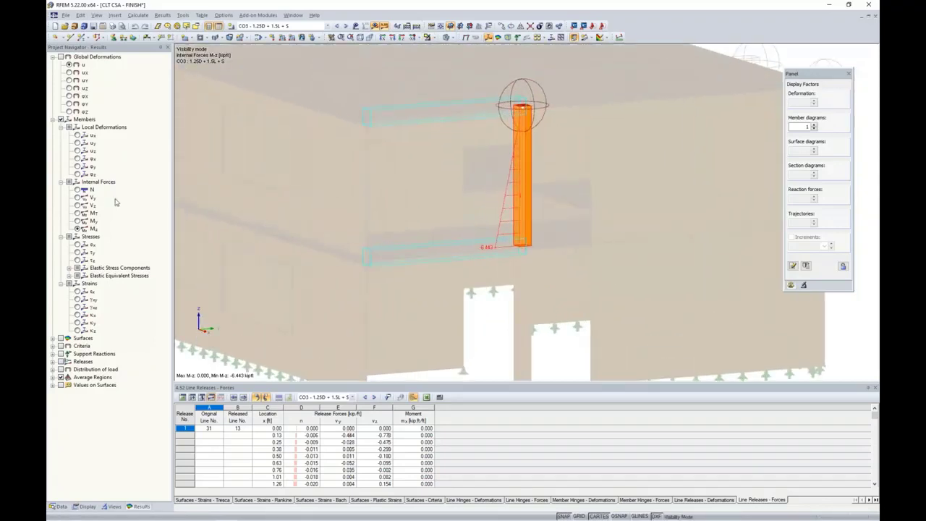
left_click(77, 189)
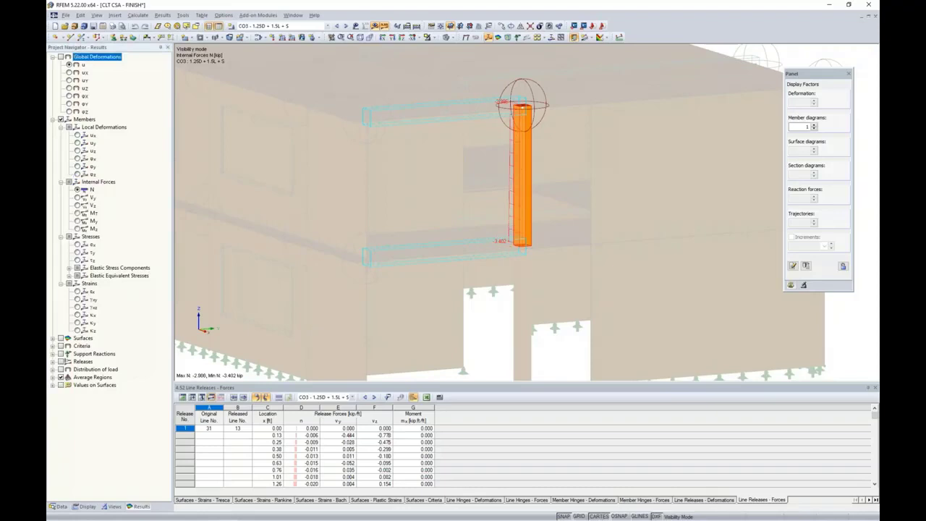
left_click(77, 197)
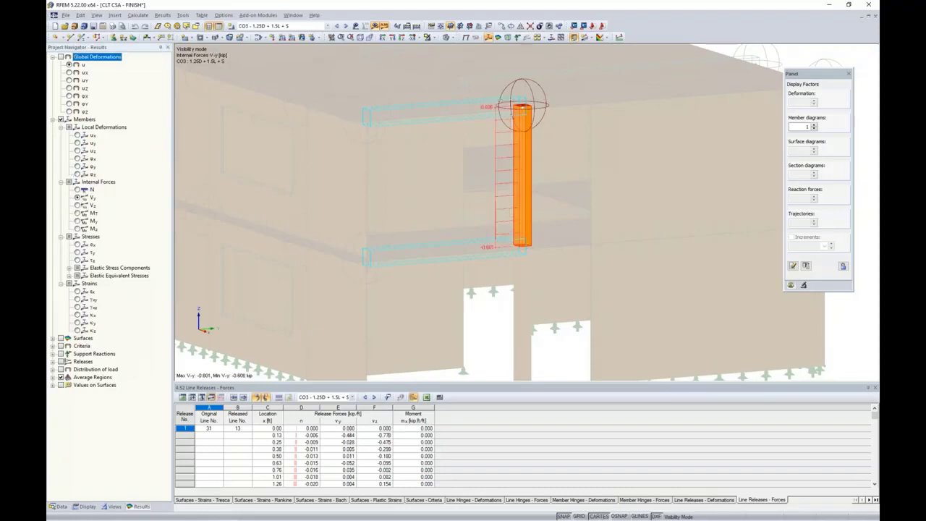
left_click(78, 206)
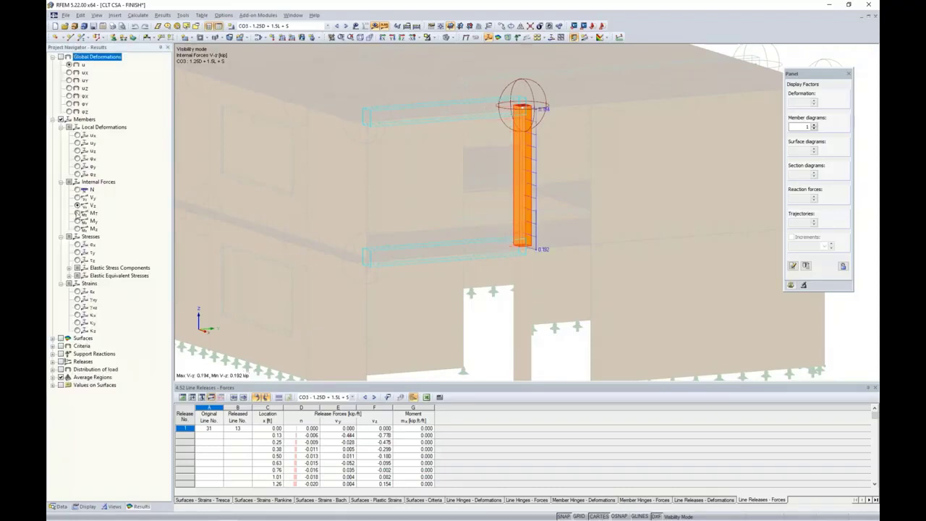
left_click(77, 220)
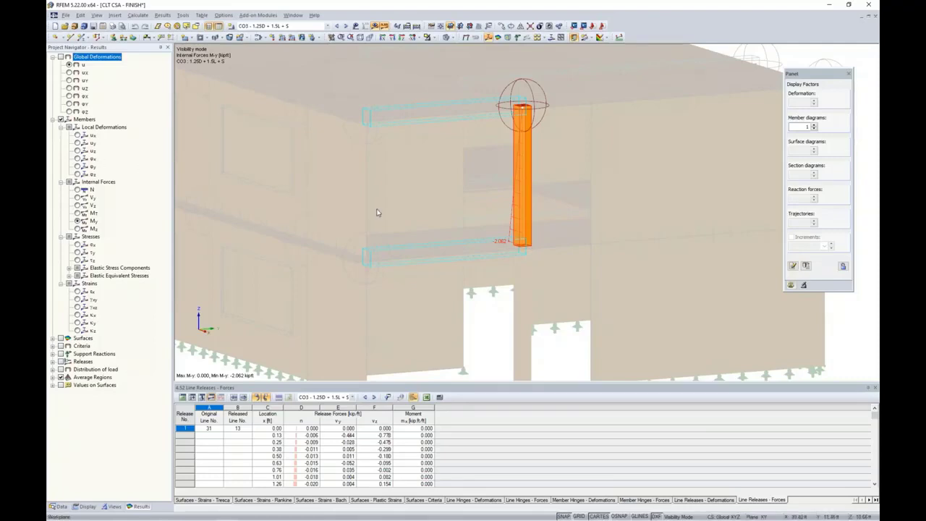
Turn off the member results and cancel visibility mode to restore the full building model.
scroll(376, 212, "down", 3)
middle_click_drag(376, 212, 410, 237, "ctrl")
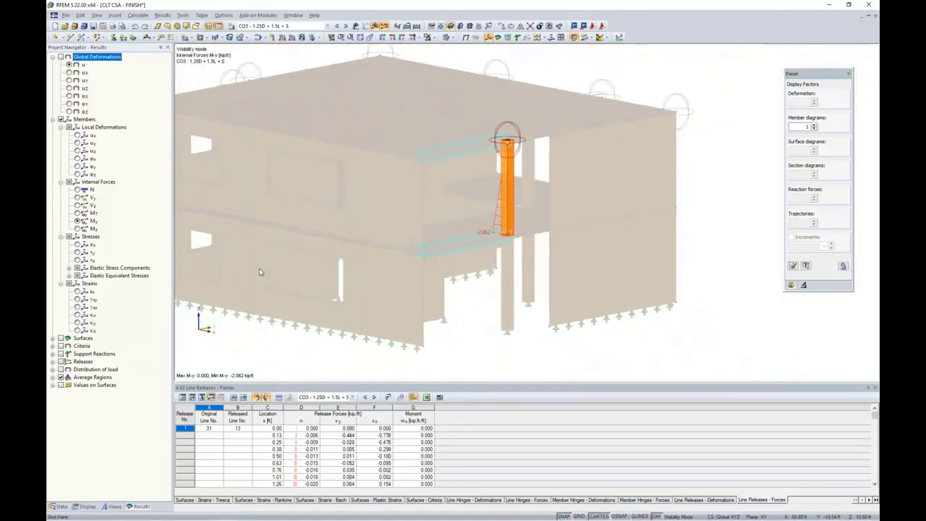
left_click(61, 119)
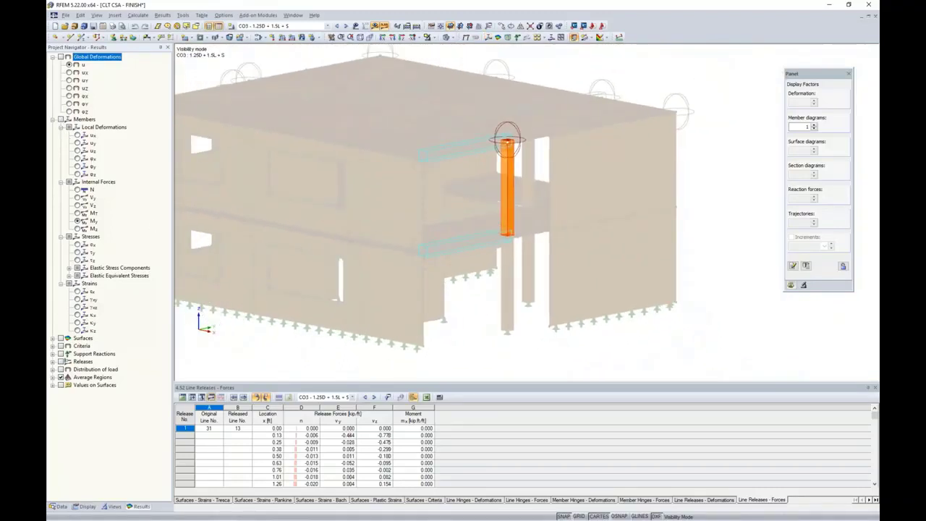
left_click(427, 37)
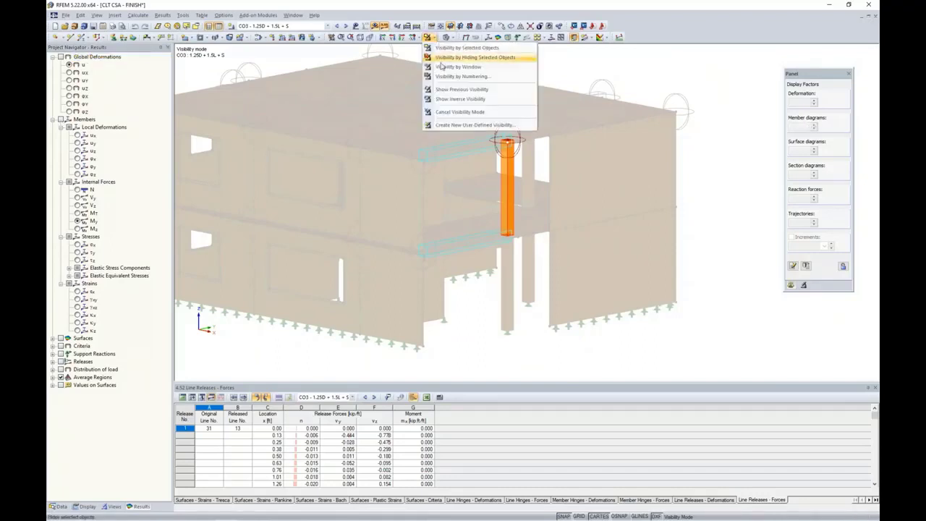
left_click(449, 112)
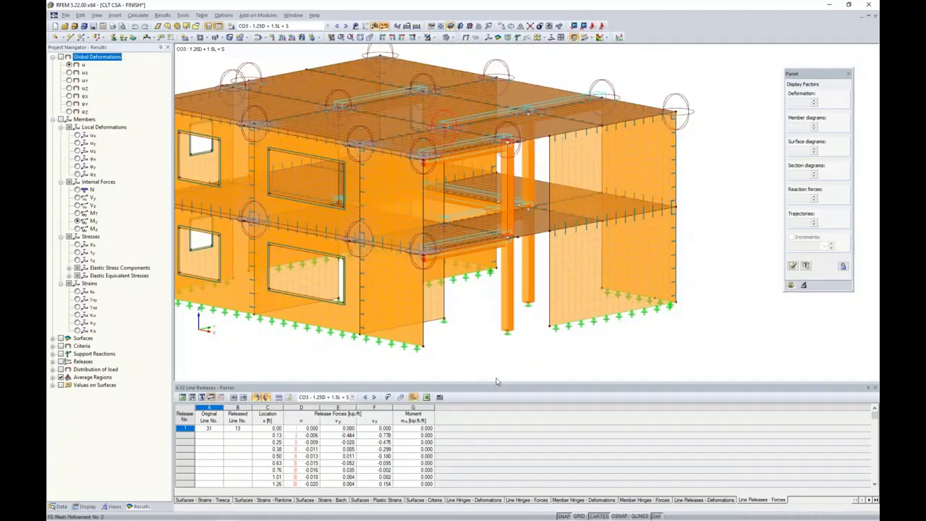
middle_click_drag(481, 349, 562, 345)
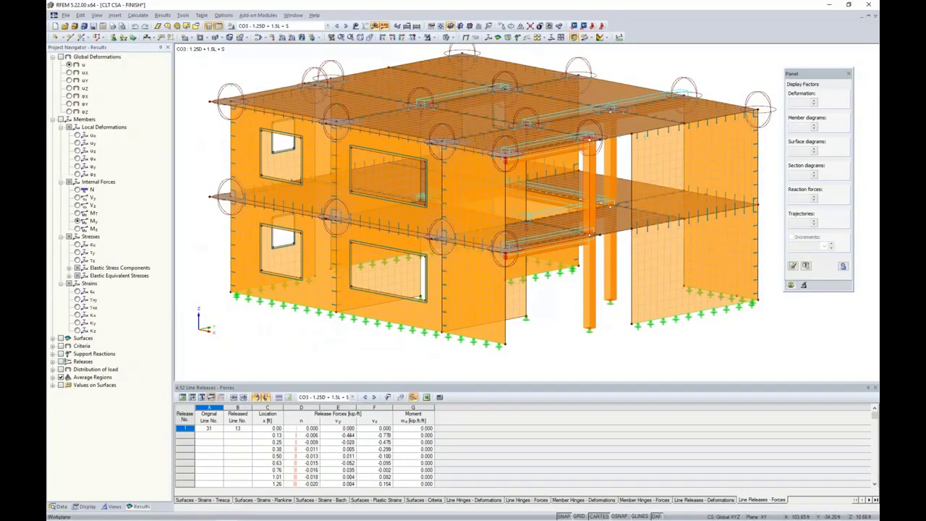
Hide the FE mesh refinements, the FE mesh and the average regions in the model display.
left_click(85, 506)
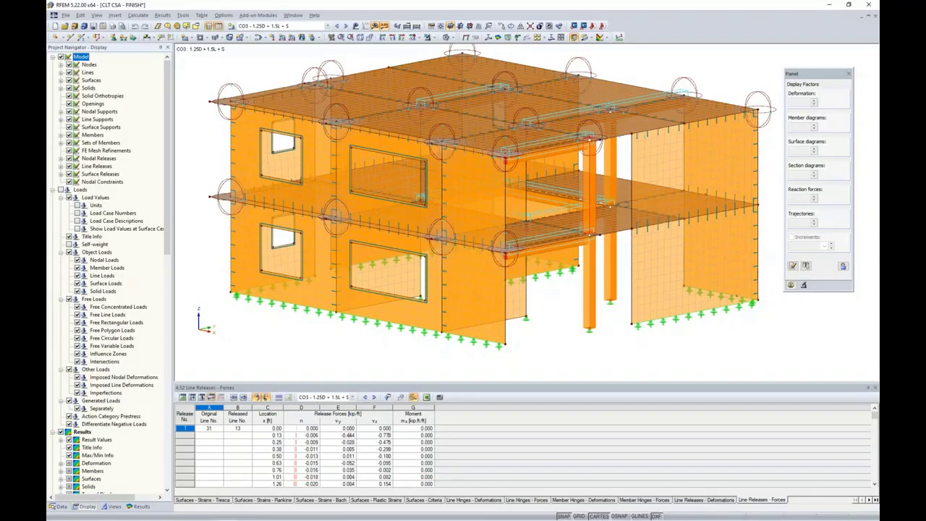
left_click(68, 150)
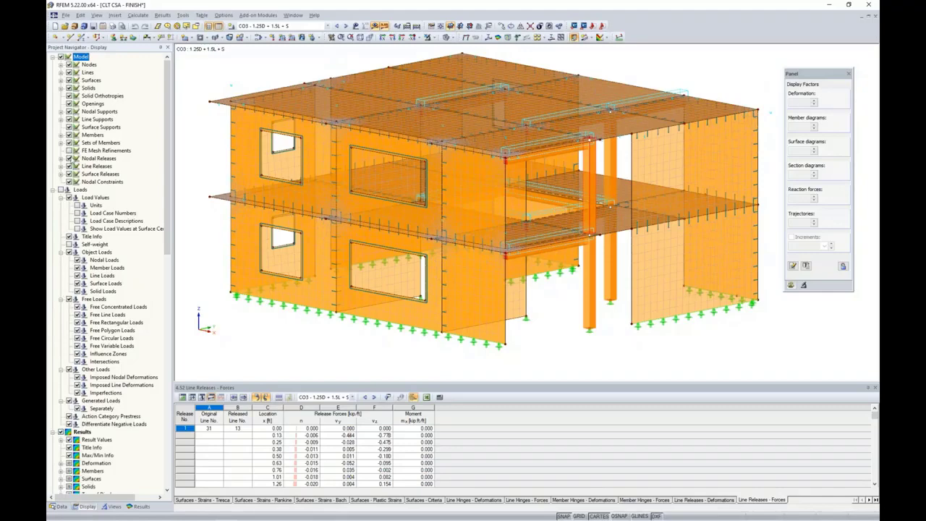
scroll(102, 313, "down", 8)
left_click(61, 355)
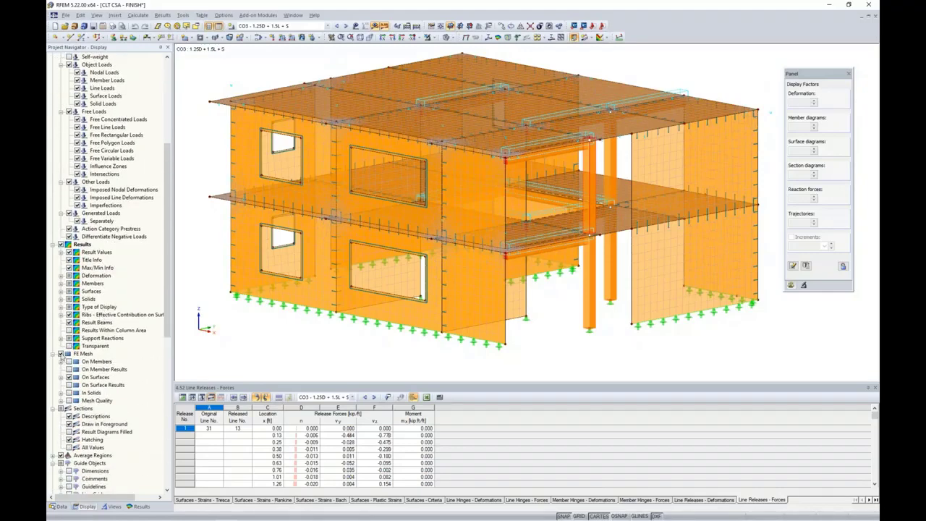
scroll(95, 383, "down", 2)
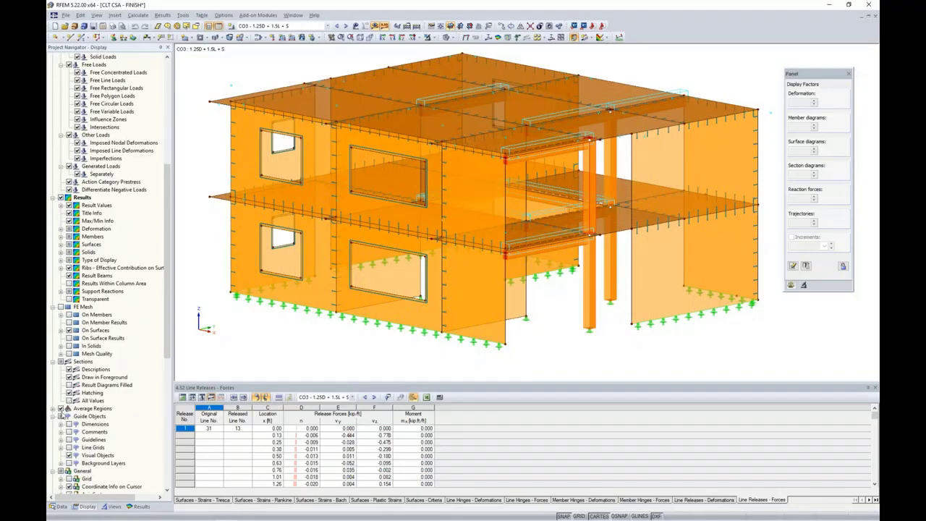
left_click(61, 409)
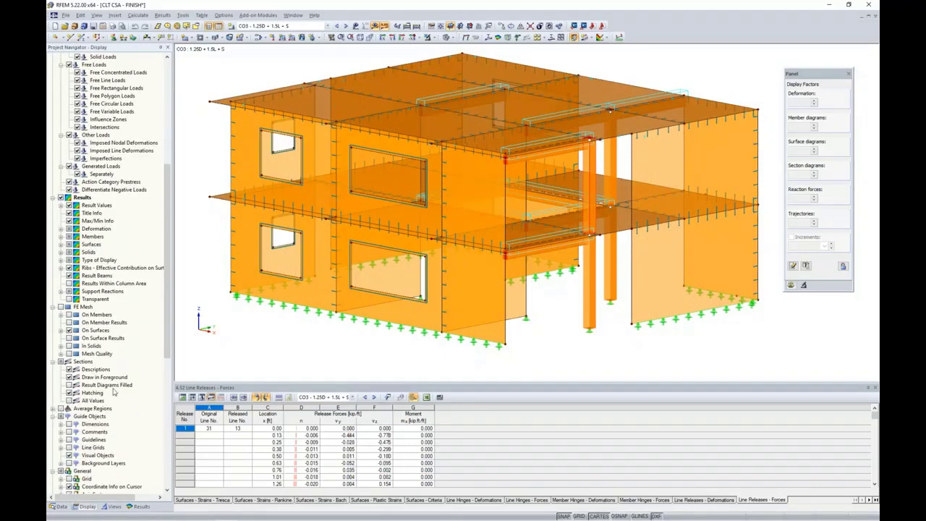
Expand the release result options and isolate the three adjoining ground-floor wall panels of one facade in visibility mode.
left_click(139, 506)
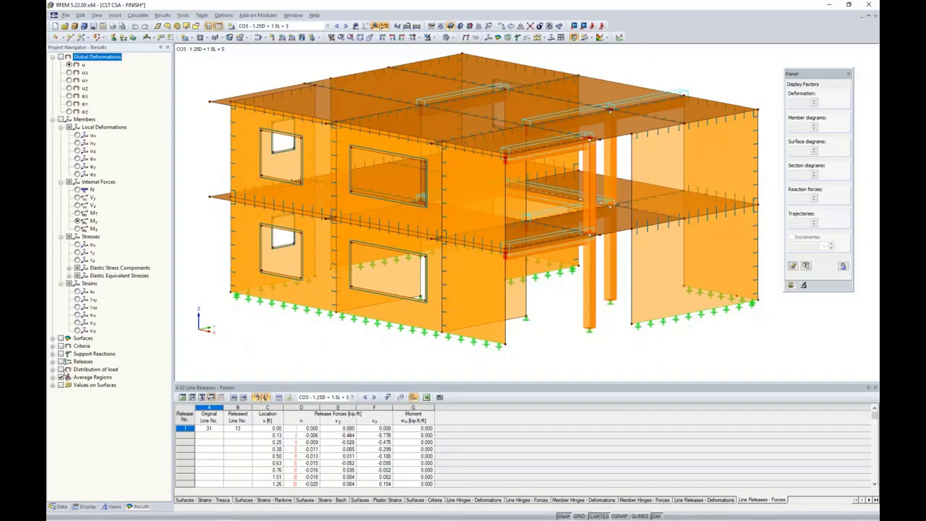
left_click(53, 361)
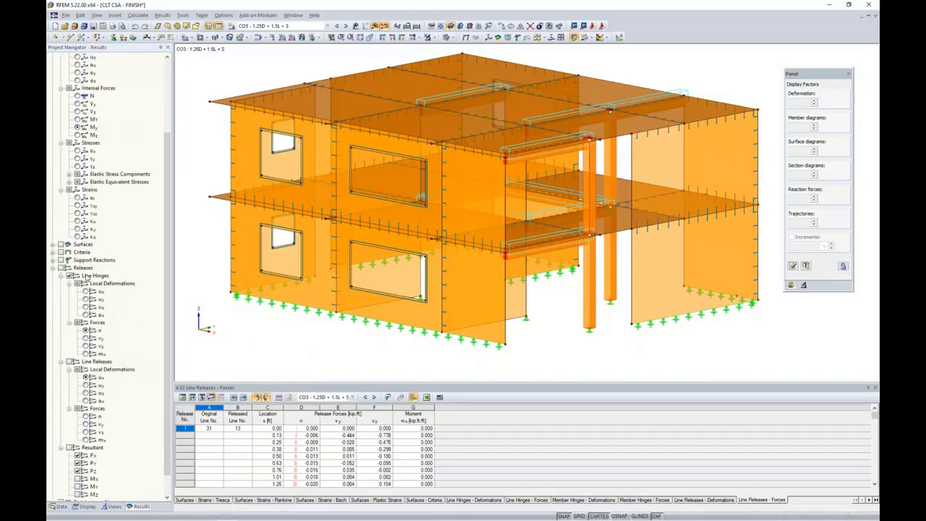
scroll(85, 277, "down", 1)
middle_click_drag(299, 323, 571, 279, "ctrl")
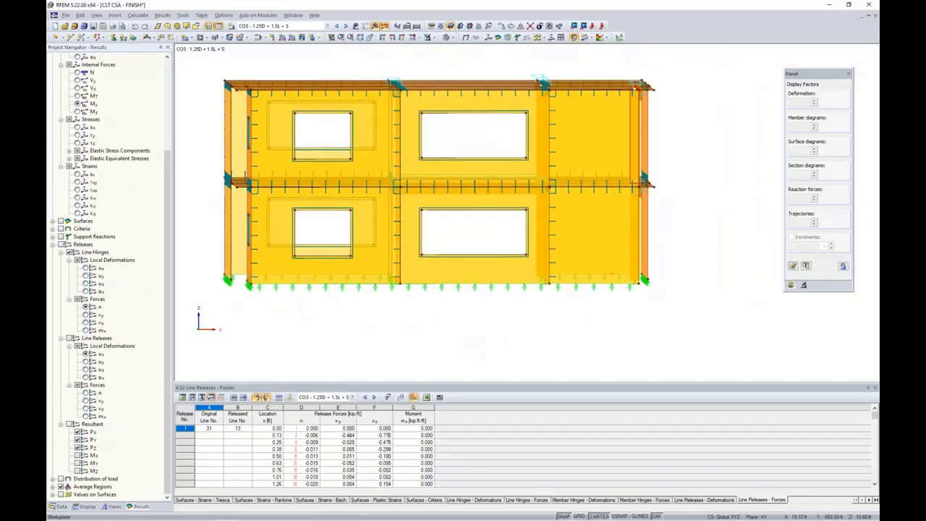
left_click(600, 273)
left_click(501, 282, "ctrl")
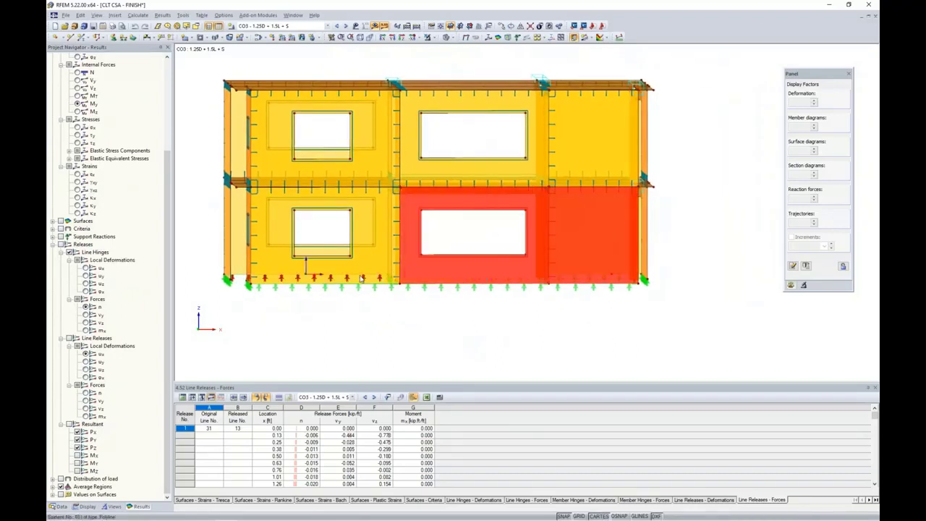
left_click(264, 278, "ctrl")
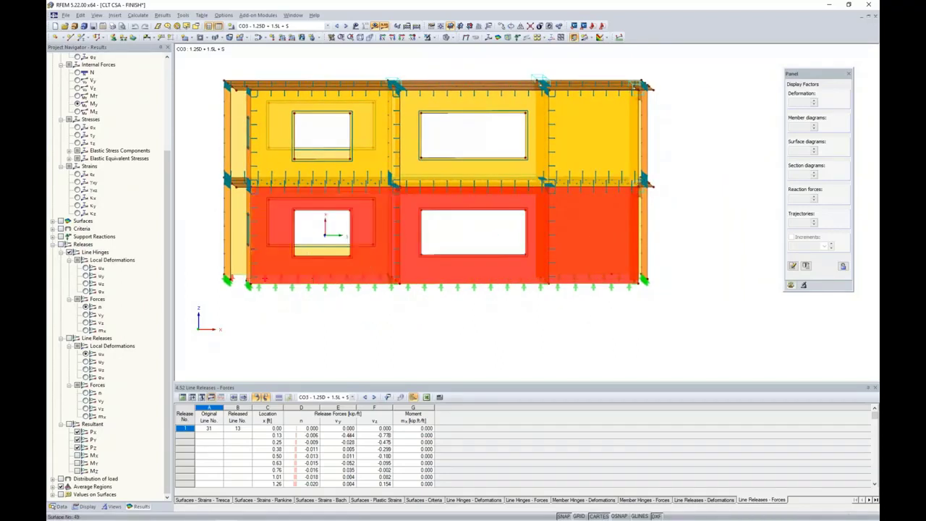
left_click(430, 38)
left_click(477, 125)
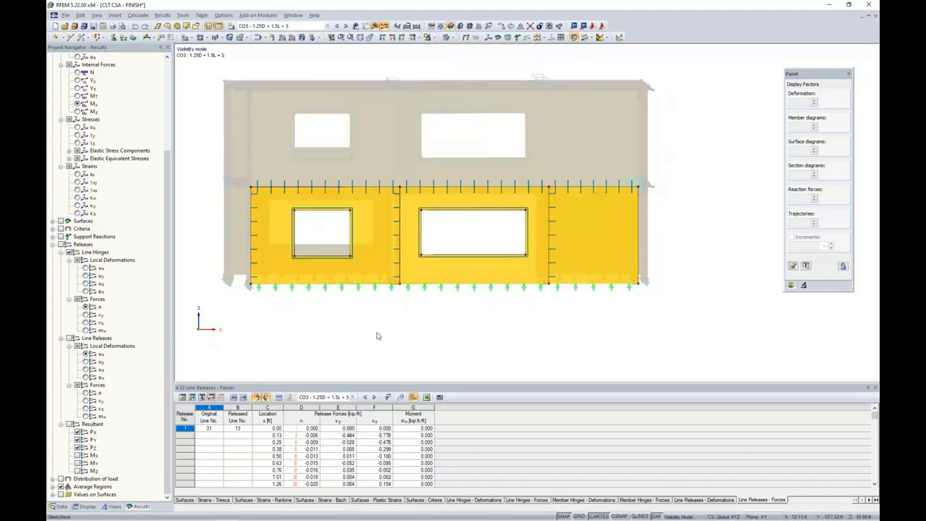
middle_click_drag(576, 310, 564, 316)
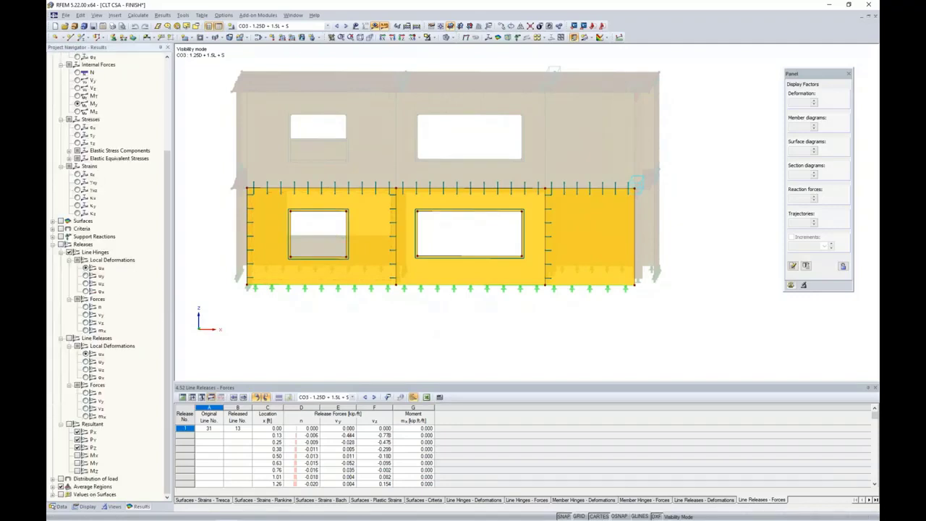
Turn on the release results and review the line hinge local deformations u-x, u-y and u-z on the wall panels.
left_click(62, 245)
left_click(86, 275)
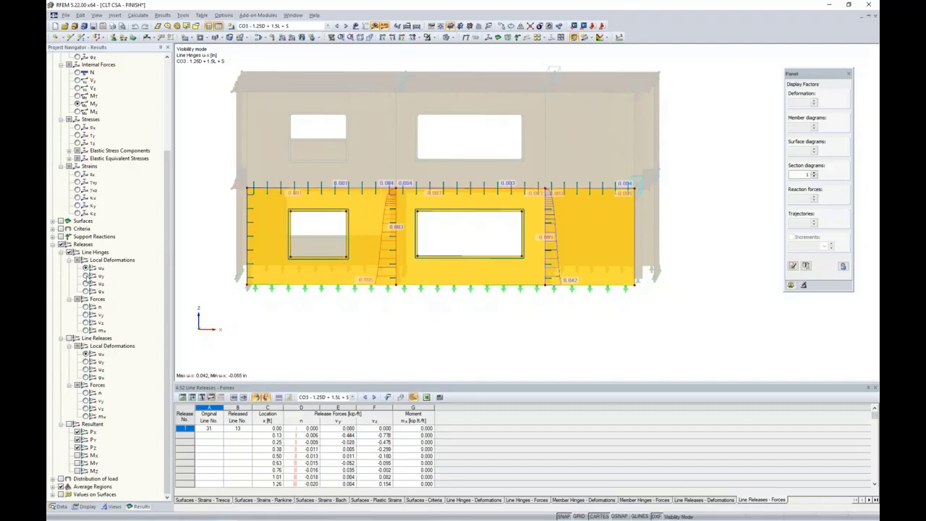
left_click(86, 284)
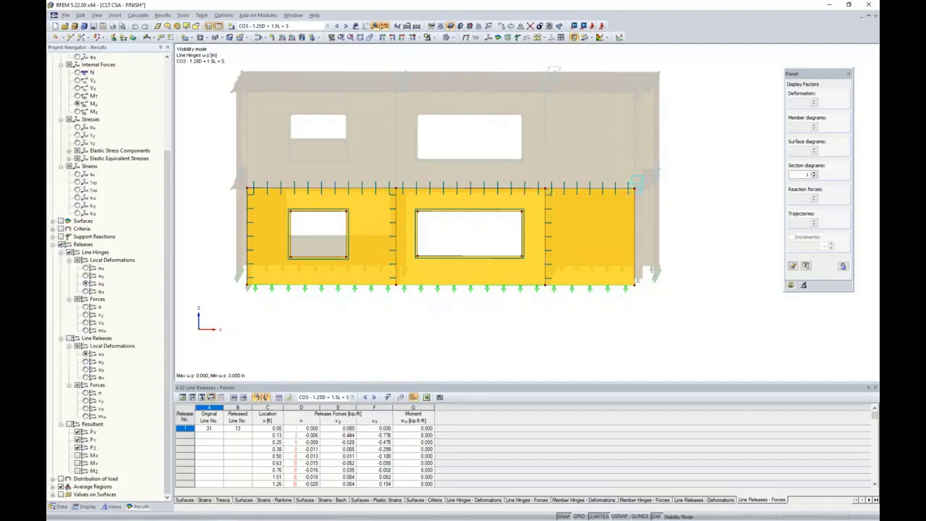
left_click(86, 268)
Review the line hinge forces n, v-y, v-z and moment m-x, finishing with v-z displayed.
left_click(86, 307)
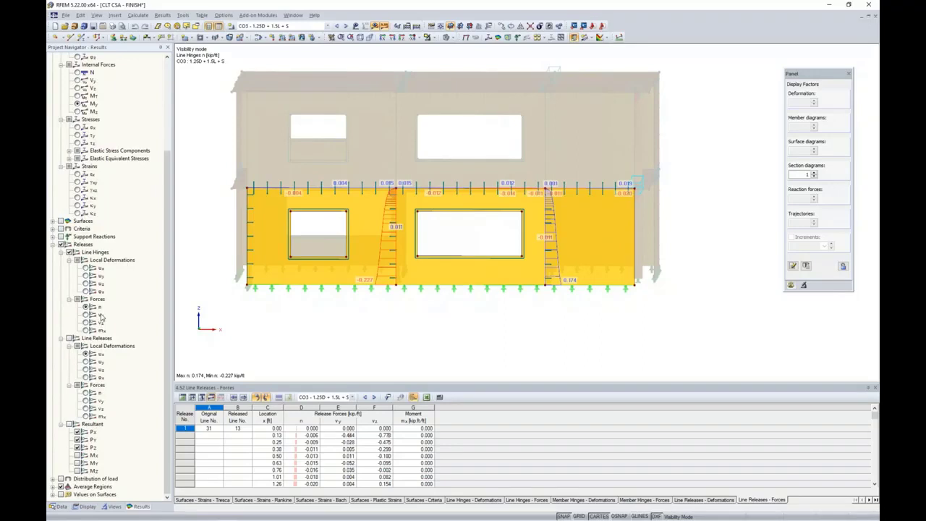
left_click(86, 314)
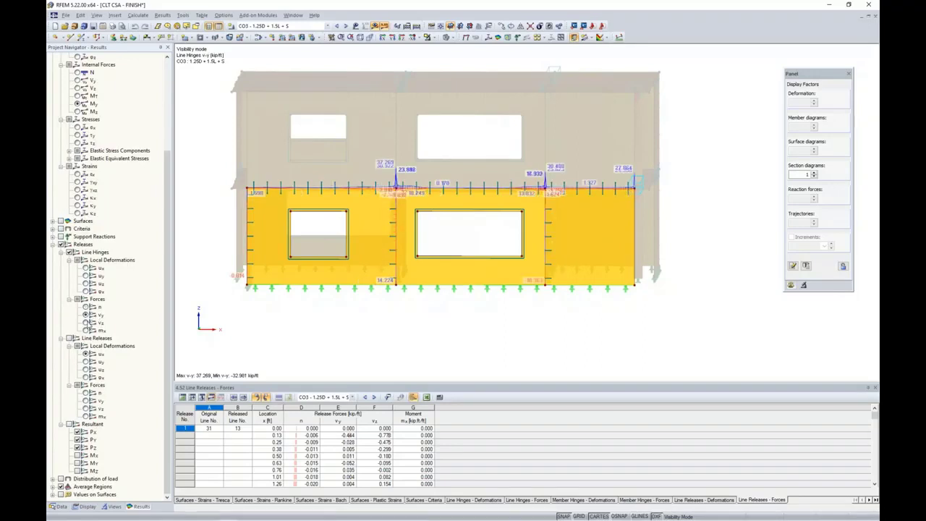
left_click(86, 322)
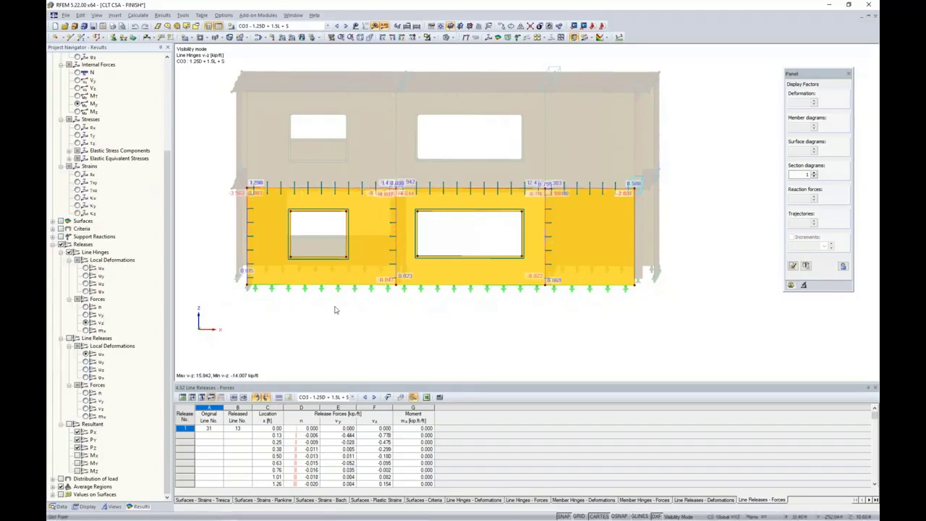
left_click(86, 330)
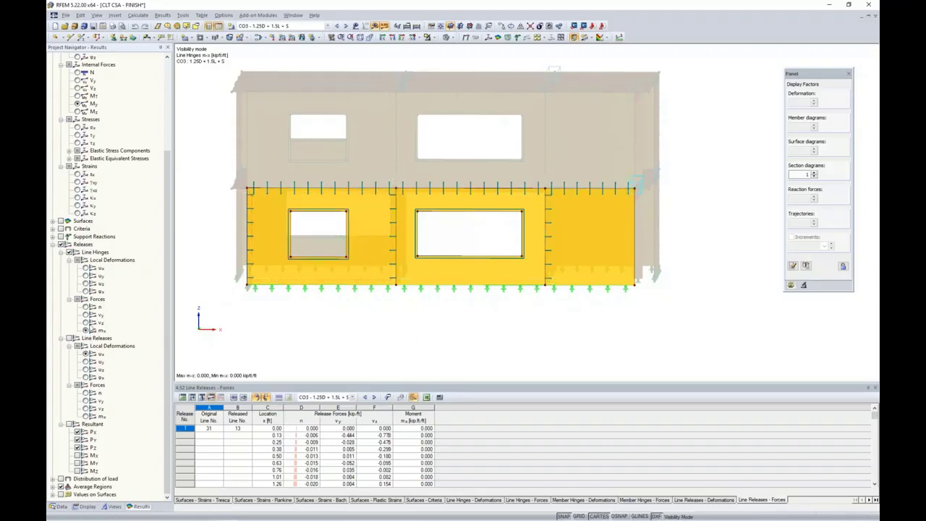
left_click(86, 322)
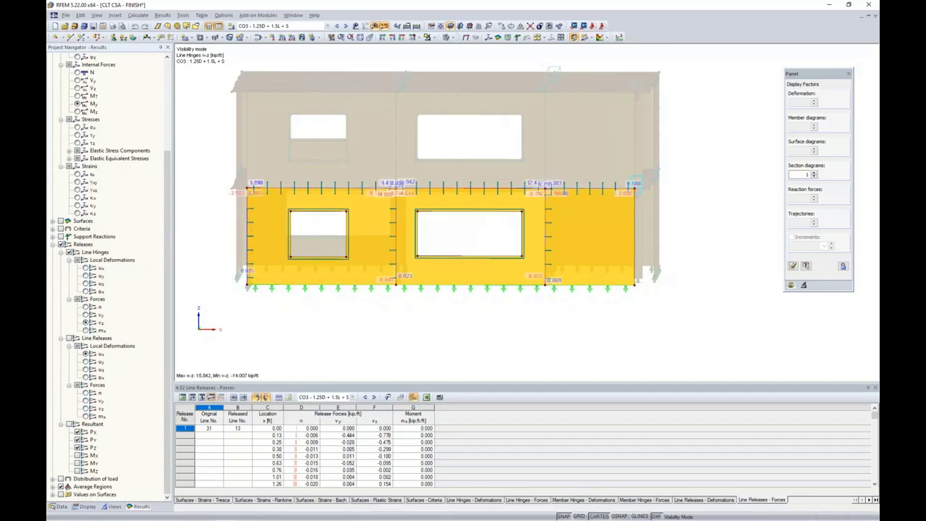
Open the result diagrams for the line hinge between the two windowed wall panels, add force n, and check load combination CO4.
right_click(392, 240)
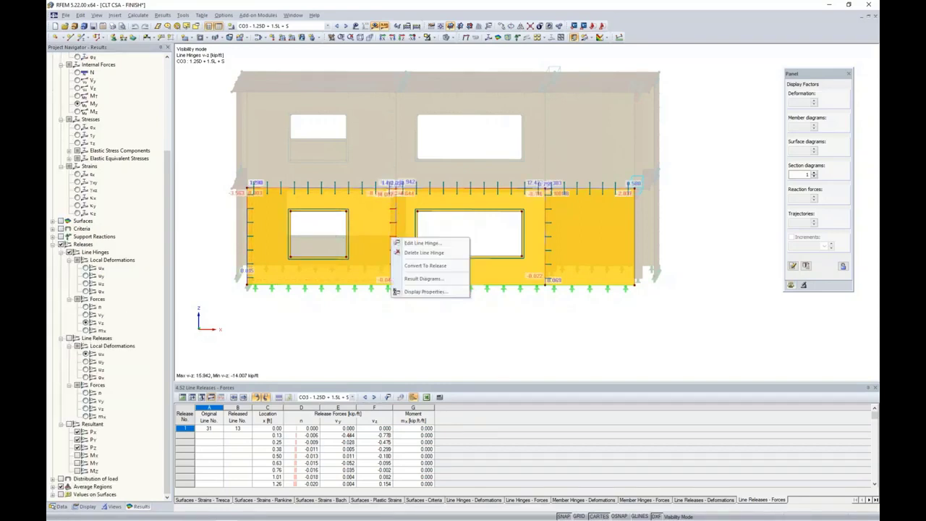
left_click(424, 278)
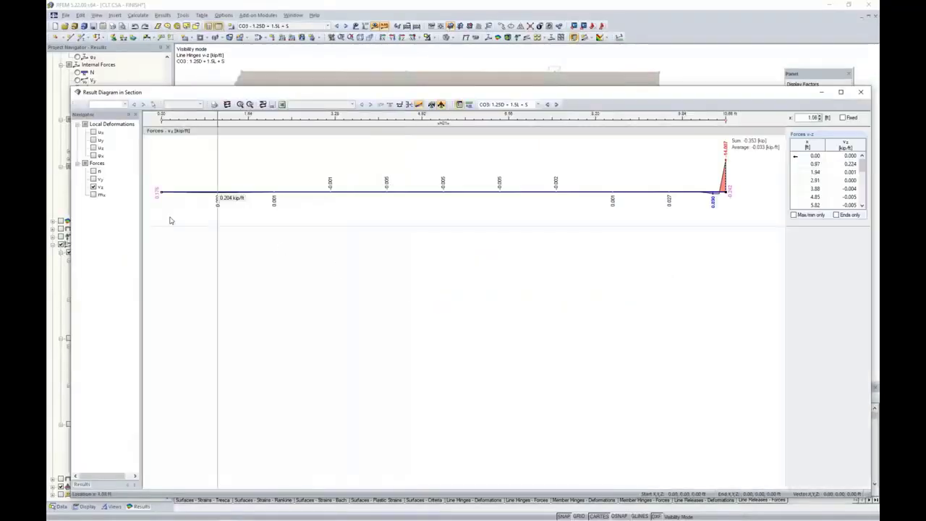
left_click(92, 171)
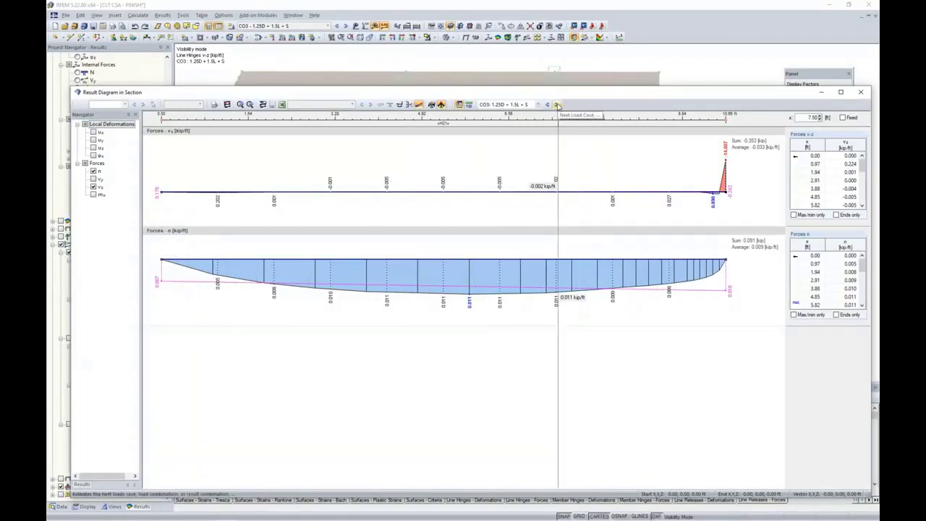
left_click(557, 105)
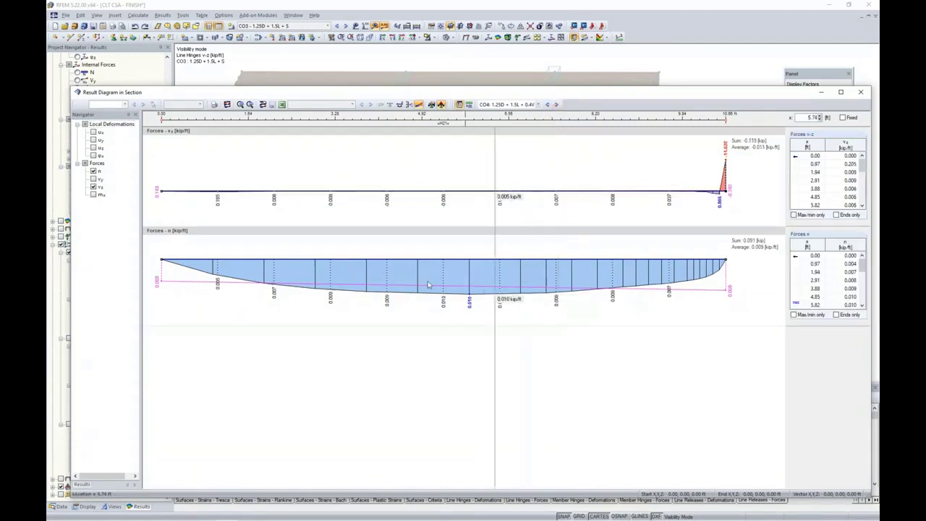
left_click(861, 92)
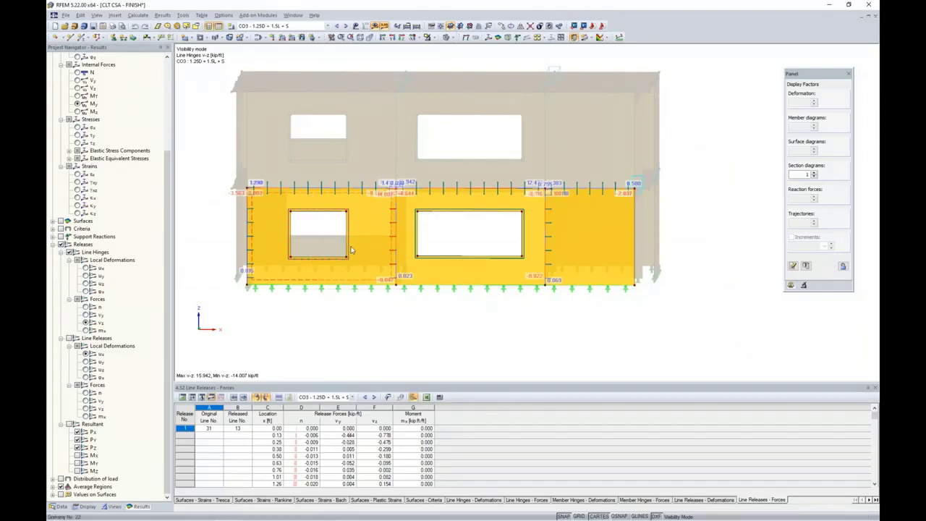
Enlarge the Line Releases - Forces table, examine its rows, and check the Microsoft Excel export options without exporting.
left_click_drag(361, 382, 361, 306)
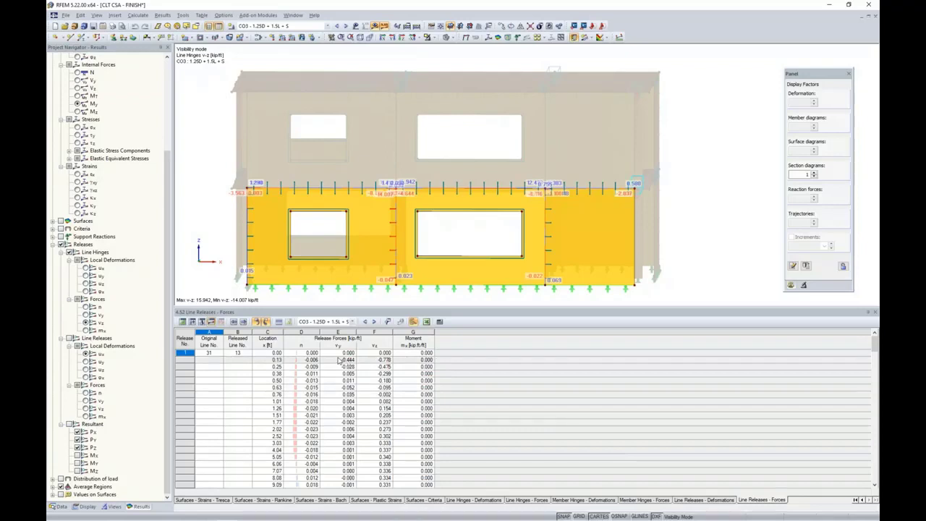
scroll(340, 359, "down", 1)
scroll(340, 360, "down", 1)
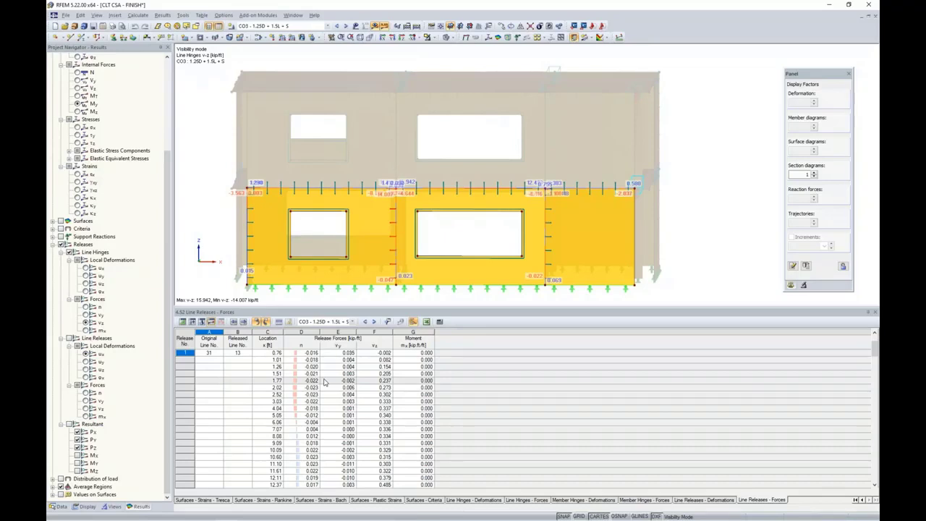
left_click(426, 323)
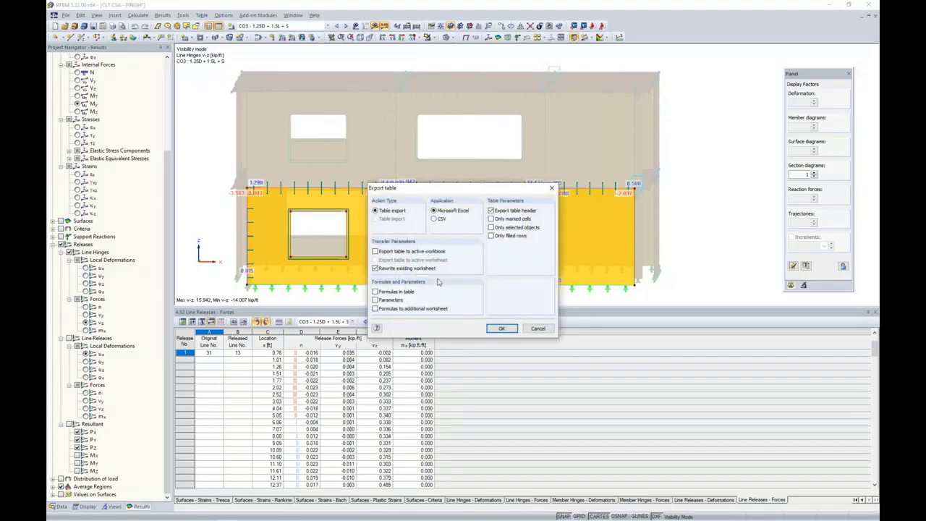
left_click(535, 329)
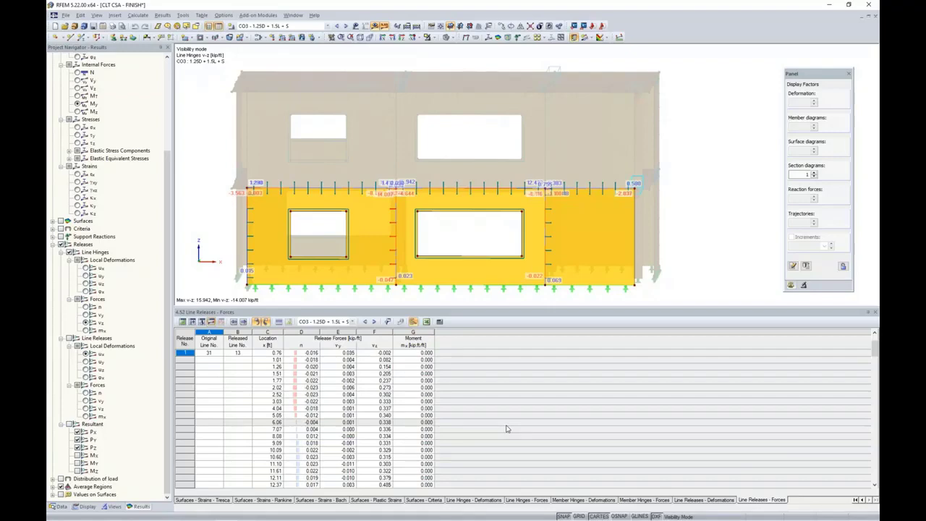
Switch to the PowerPoint slide show and advance to the More Information slide.
key("super+Tab")
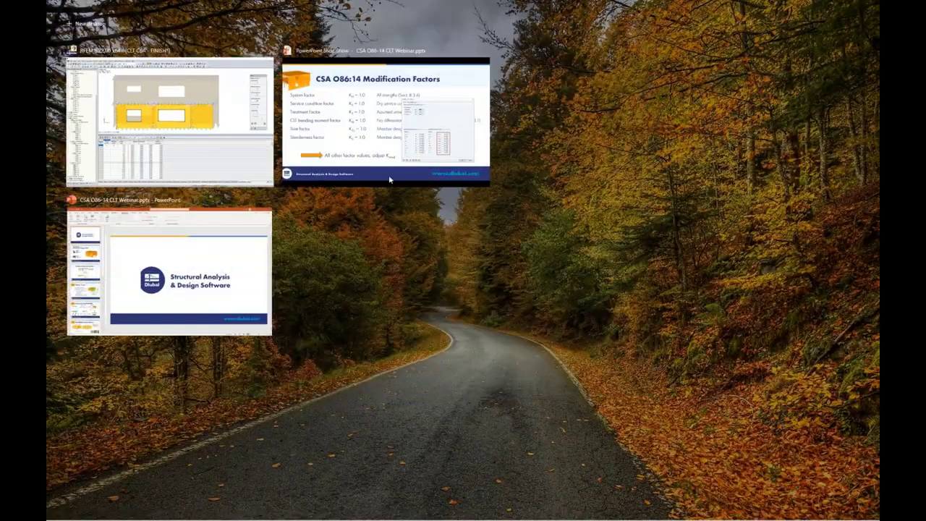
left_click(373, 150)
key("Right")
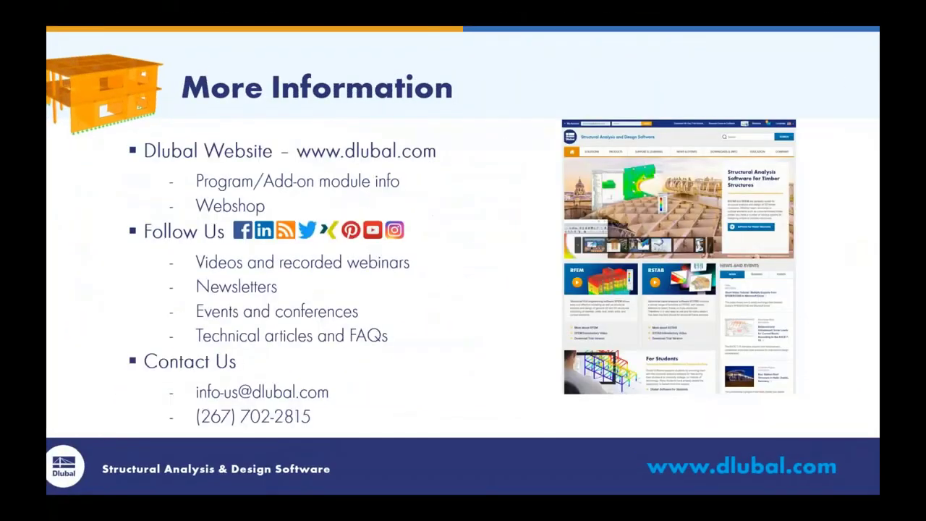